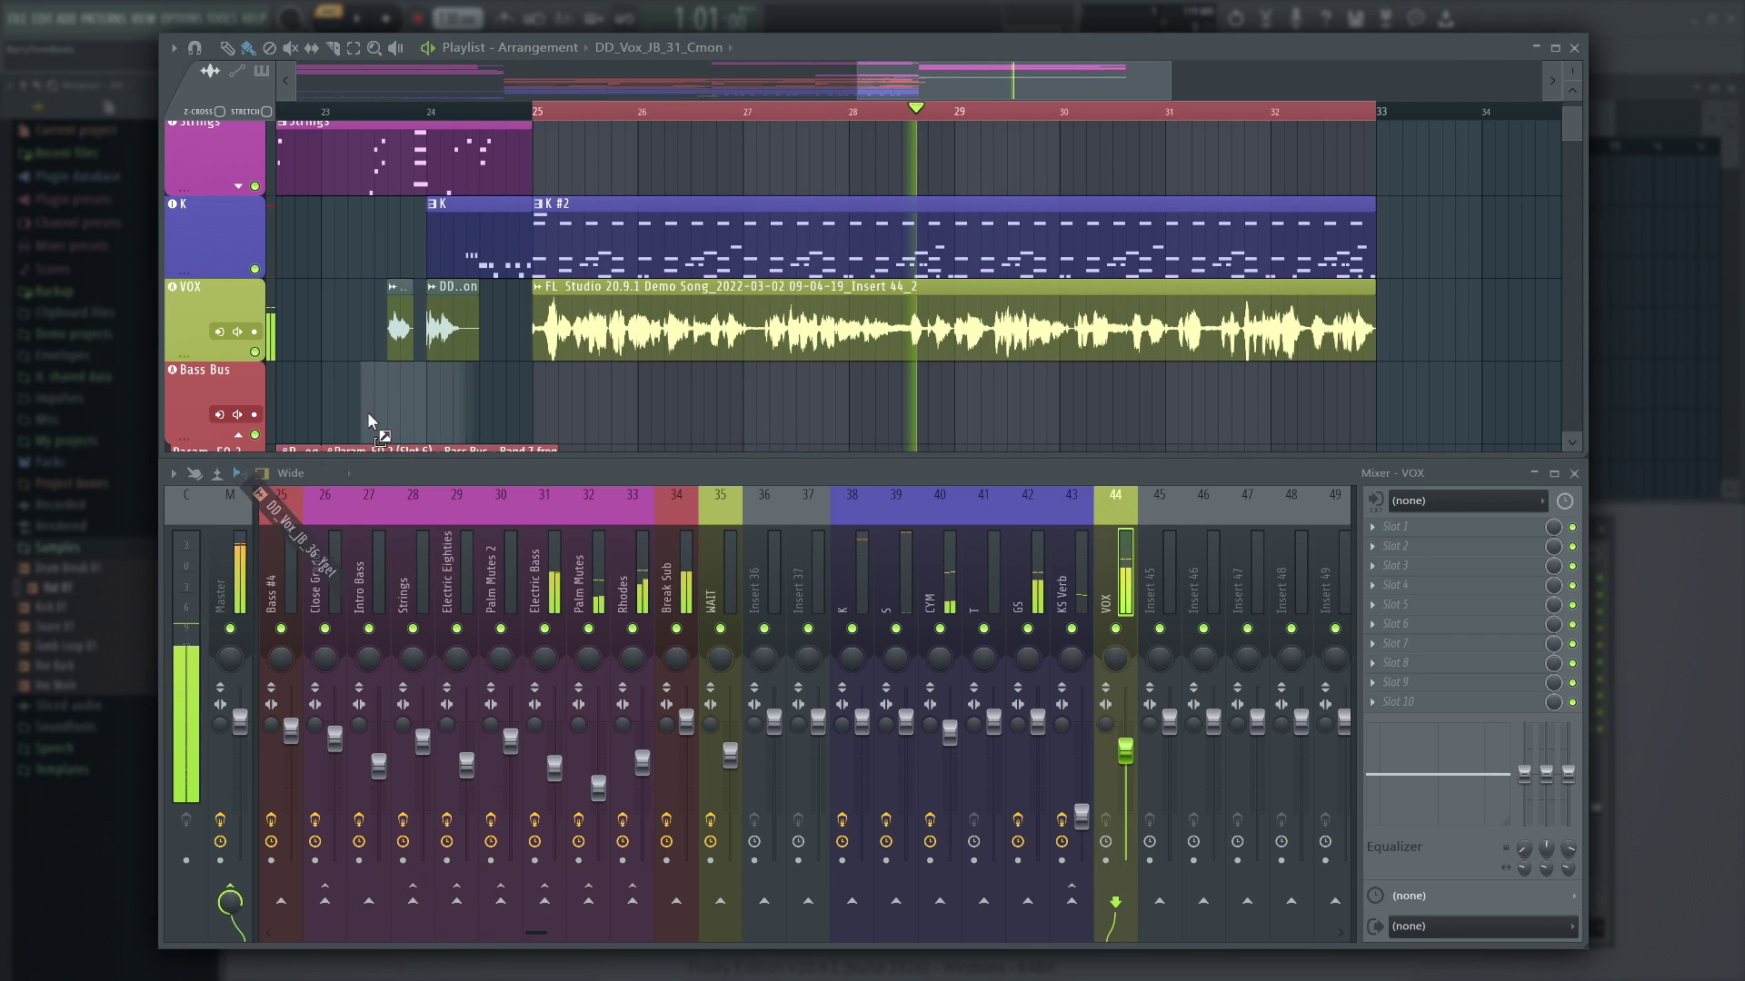
- Place the vocal sample being carried onto the VOX track around bar 24
drag(367, 412, 487, 334)
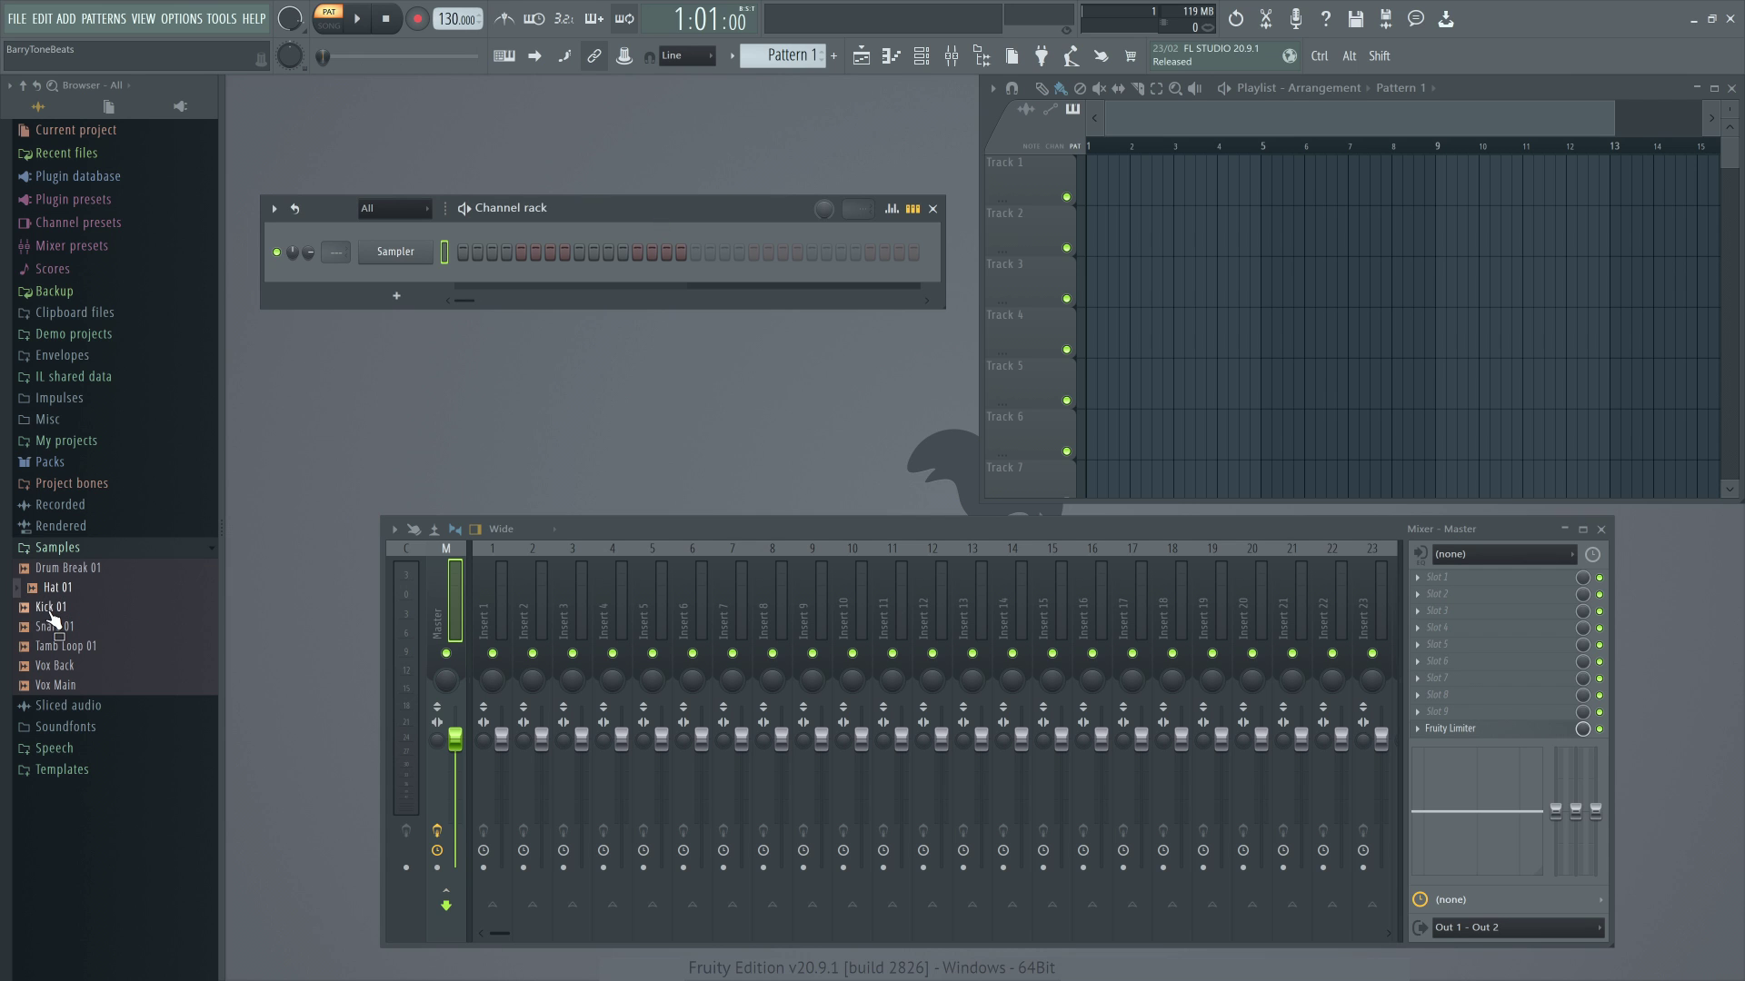
- Load Kick 01 into the channel rack and program it on steps 1, 7, 11, 17, 23 and 31
drag(51, 609, 391, 309)
click(464, 257)
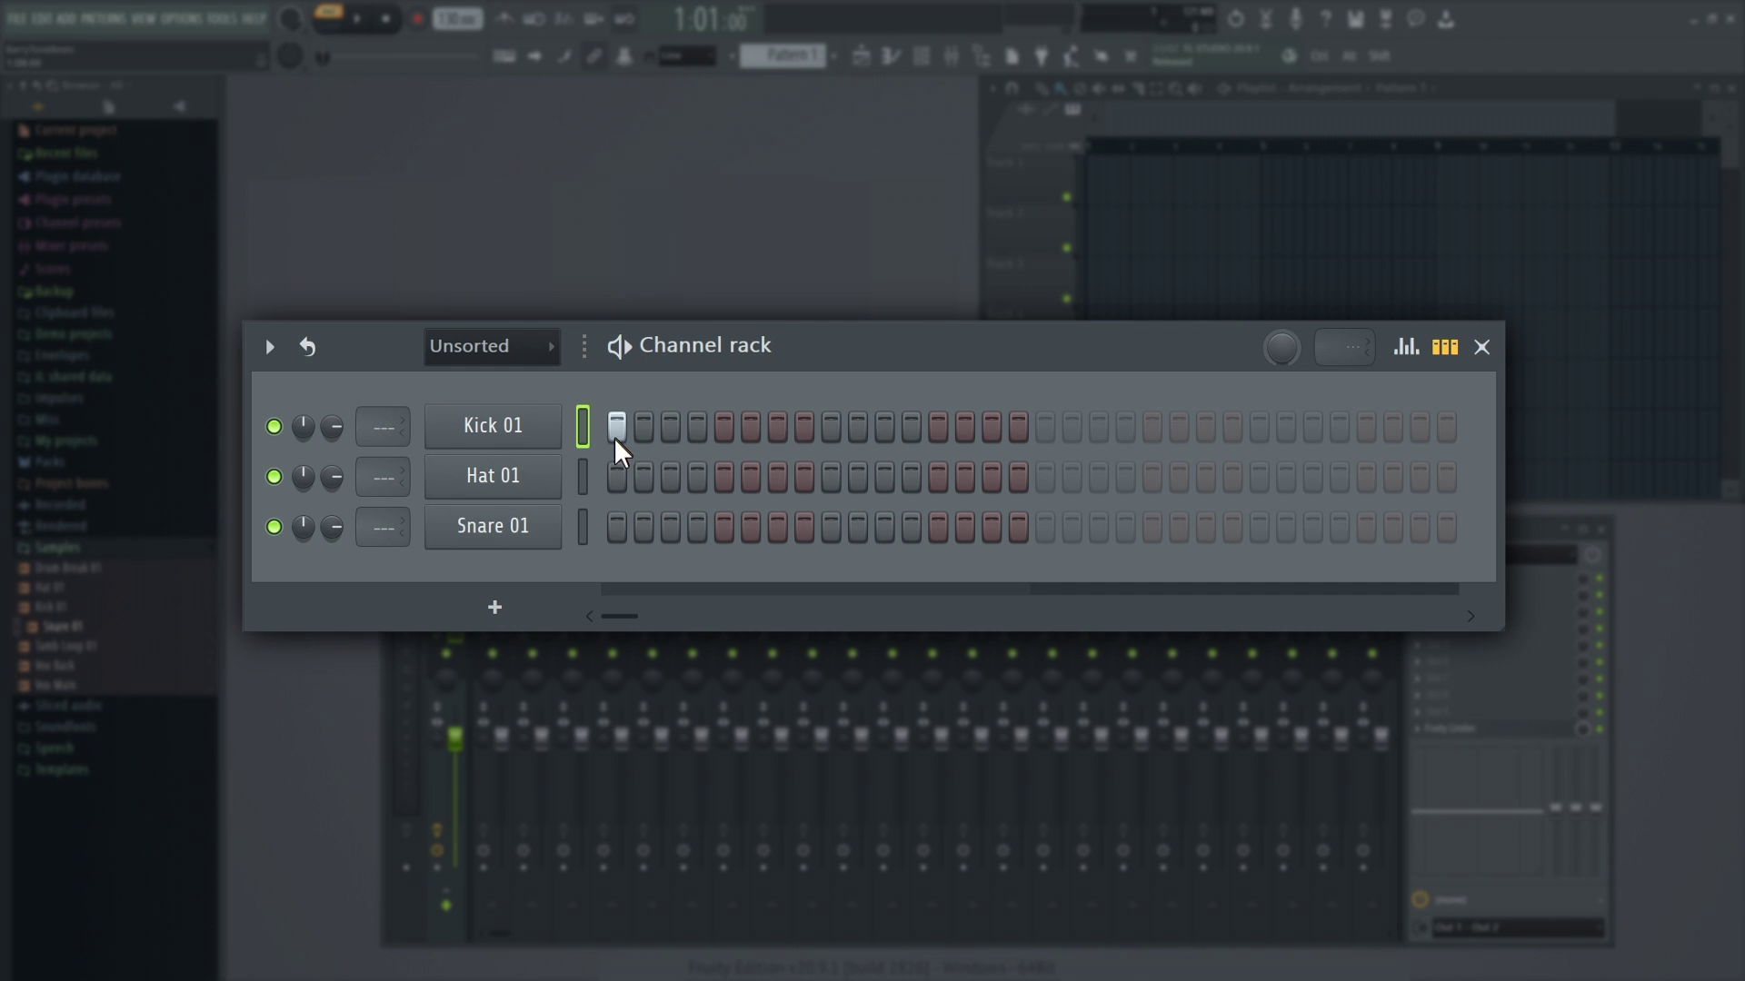
click(778, 425)
click(884, 425)
click(1045, 425)
click(1206, 425)
click(1419, 426)
- Program Snare 01 on steps 5, 13, 21 and 29
click(724, 526)
click(938, 526)
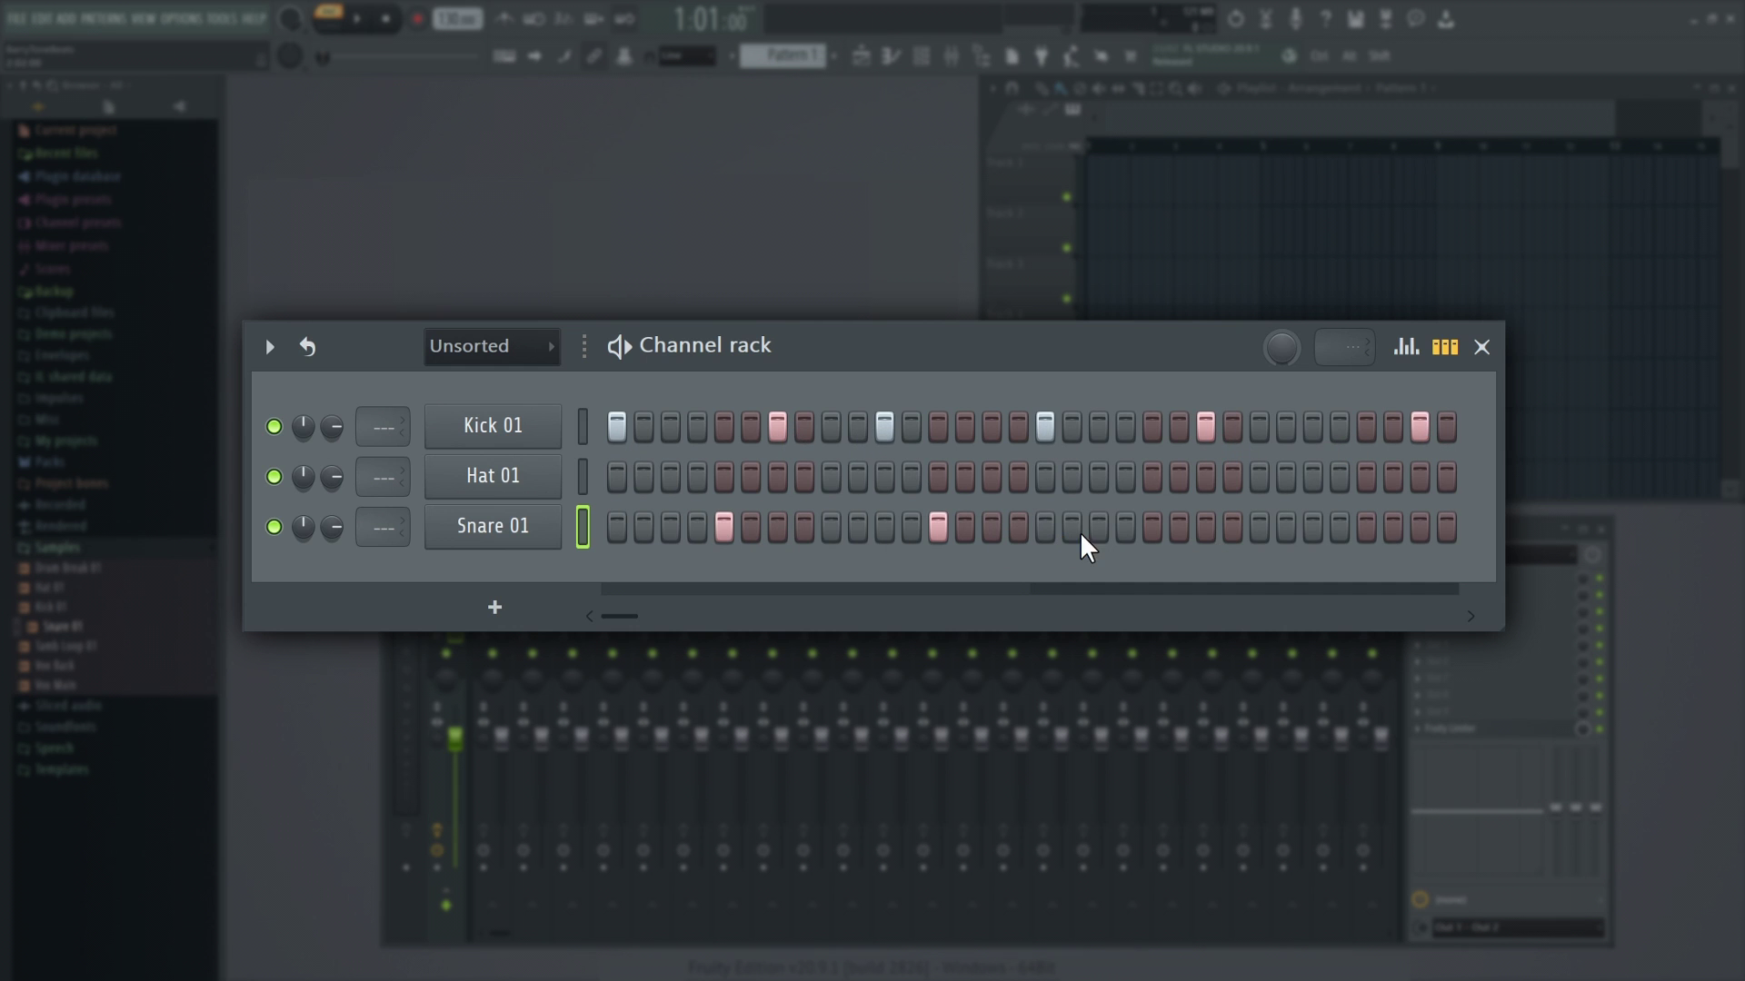
click(1152, 526)
click(1366, 526)
- Play the pattern and fill the Hat 01 channel on every fourth step
key(space)
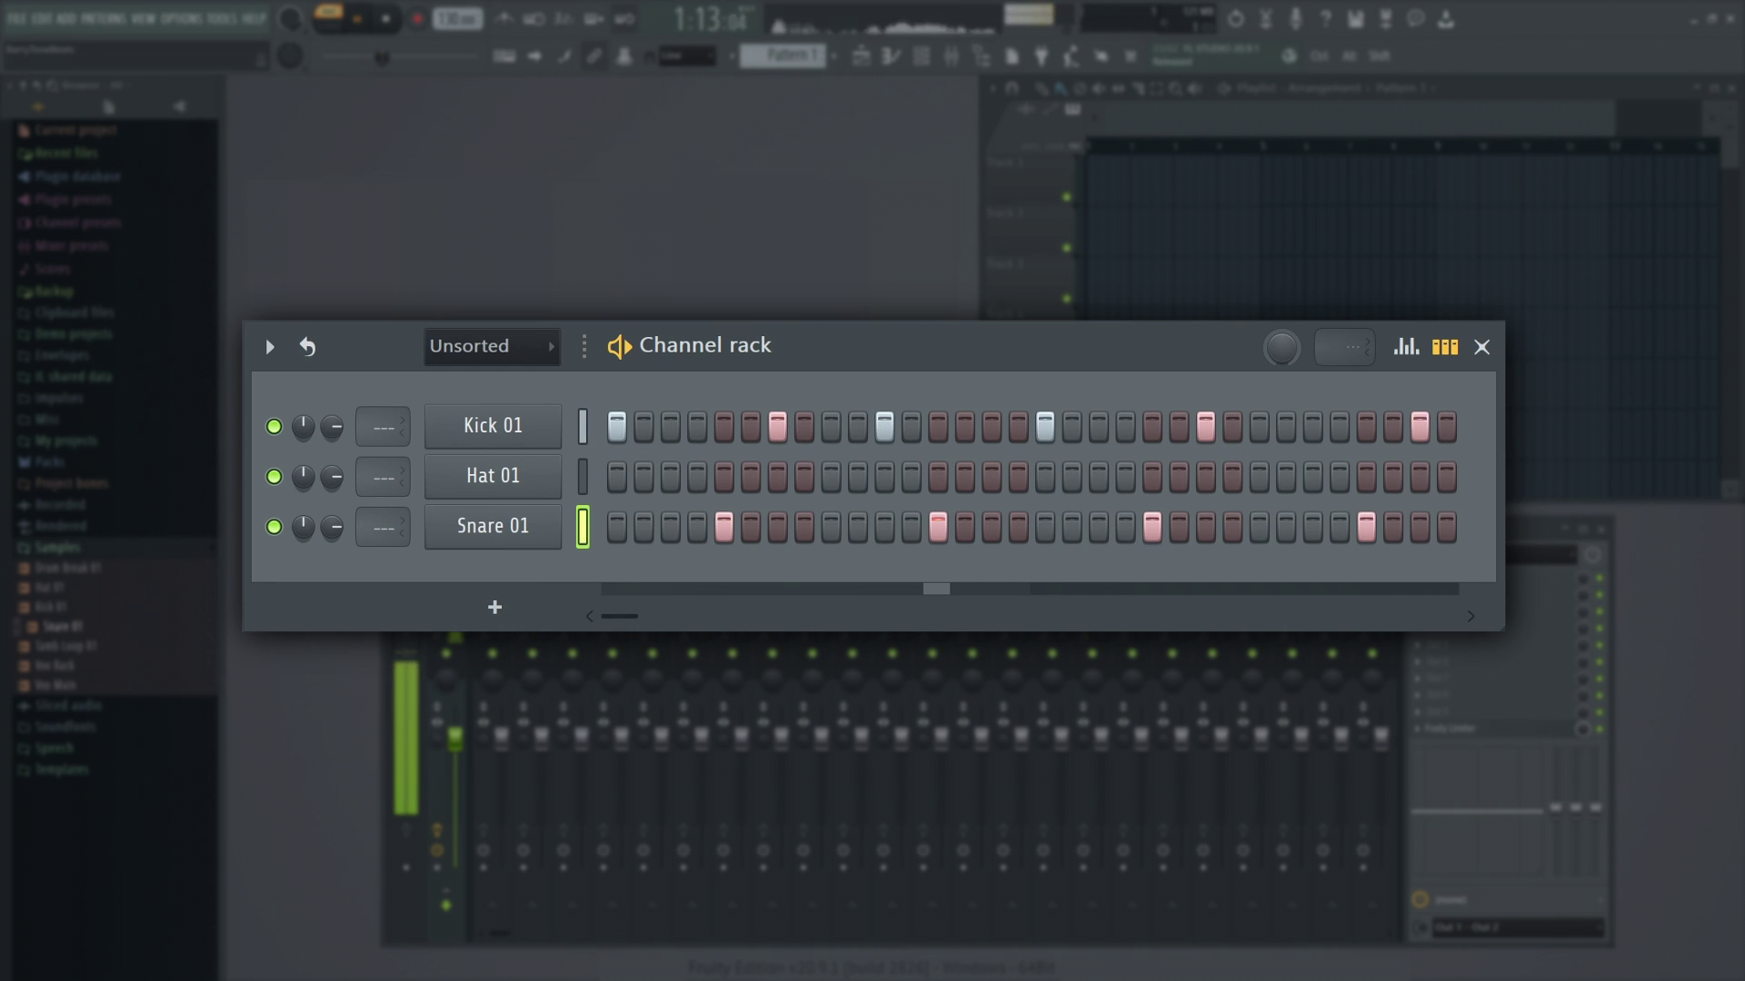
right_click(502, 487)
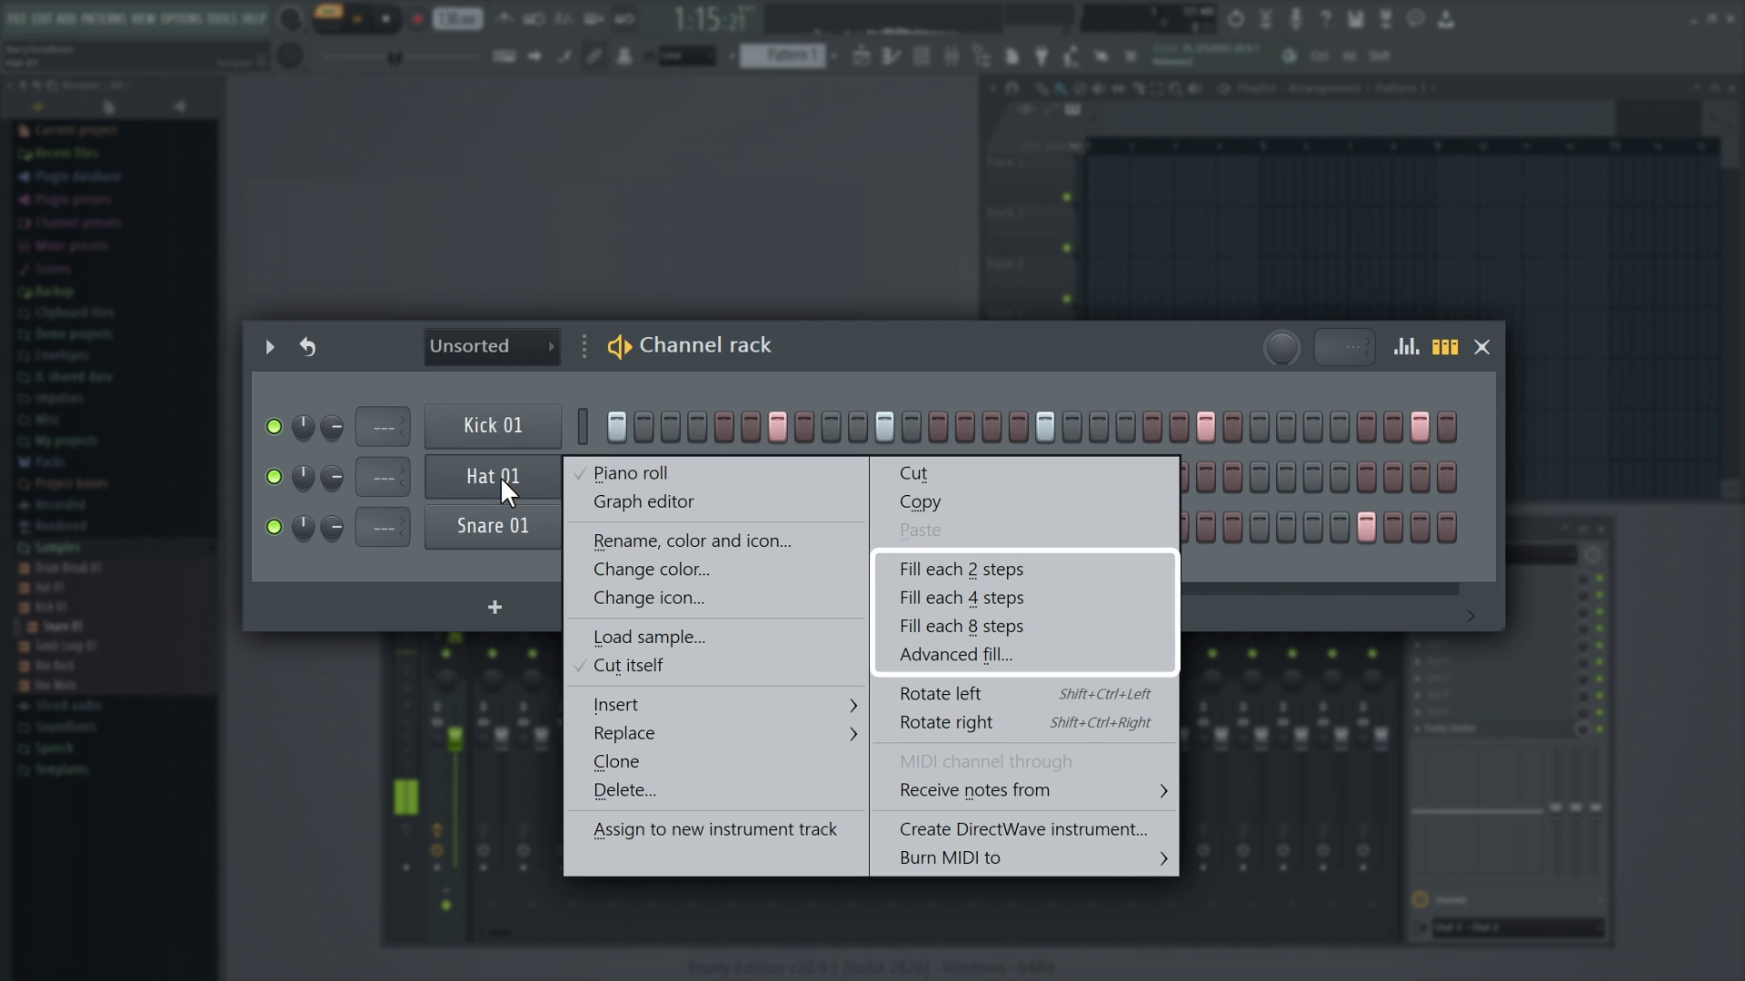
click(960, 597)
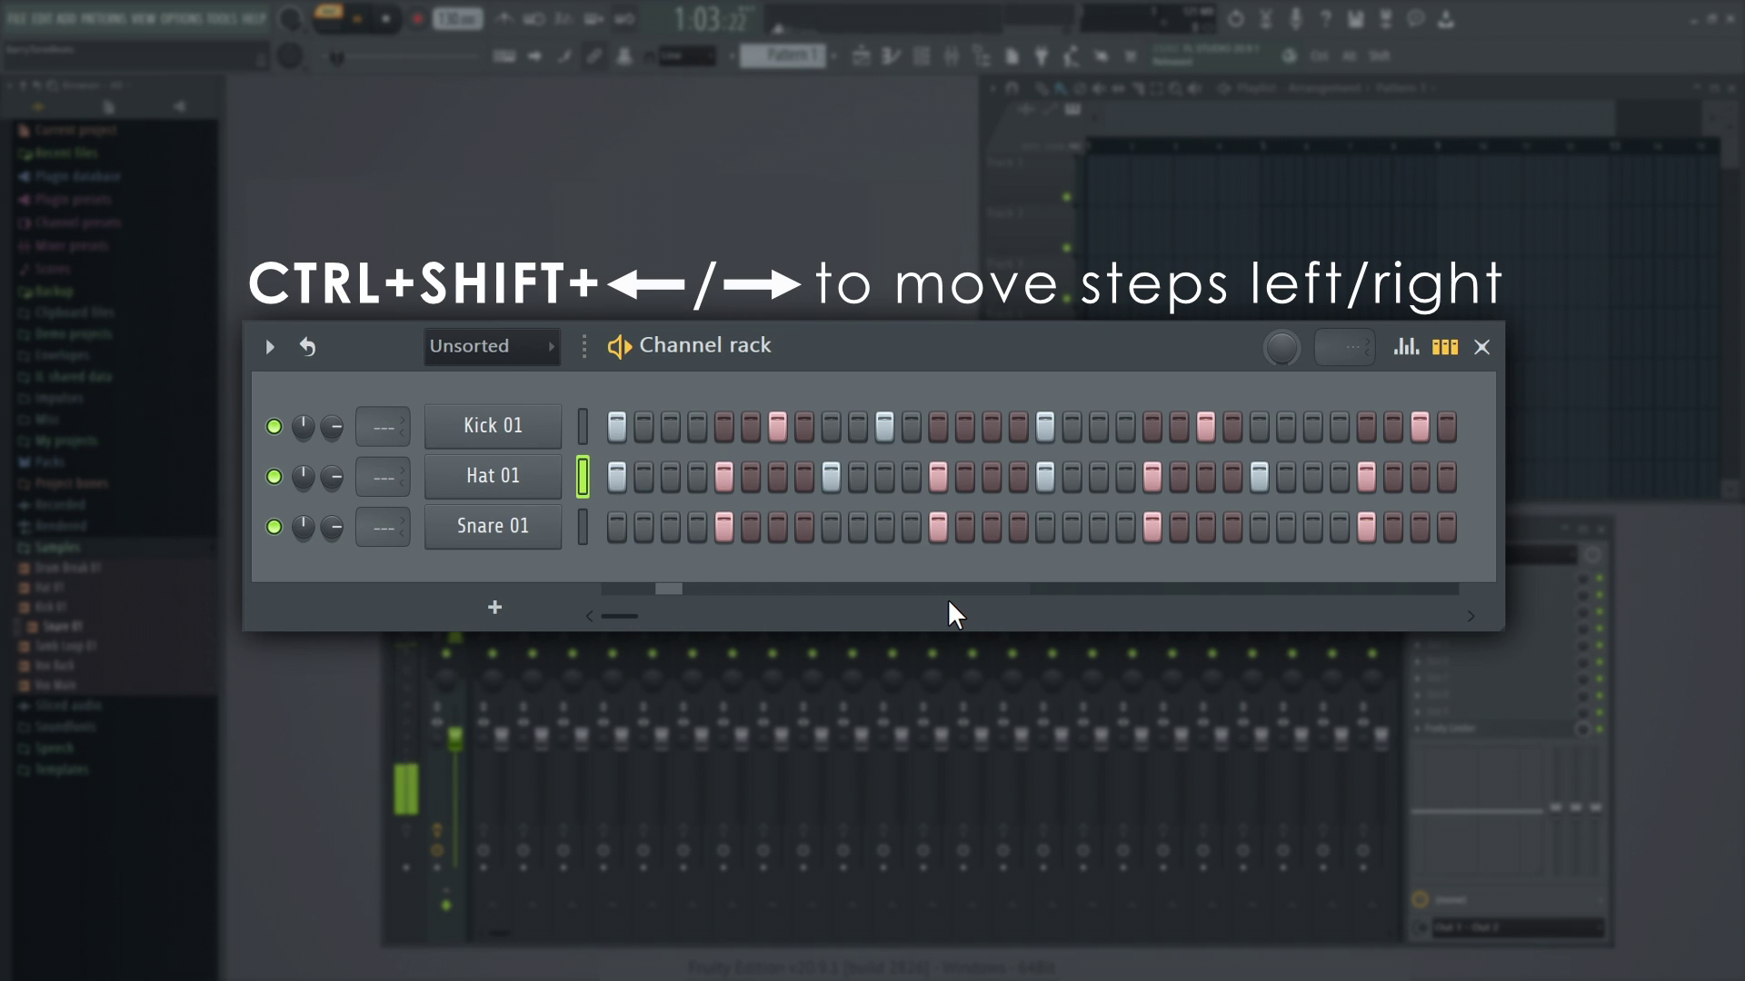
- Shift the Hat 01 steps two positions to the right and back two positions to the left
key(ctrl+shift+Right)
key(ctrl+shift+Right)
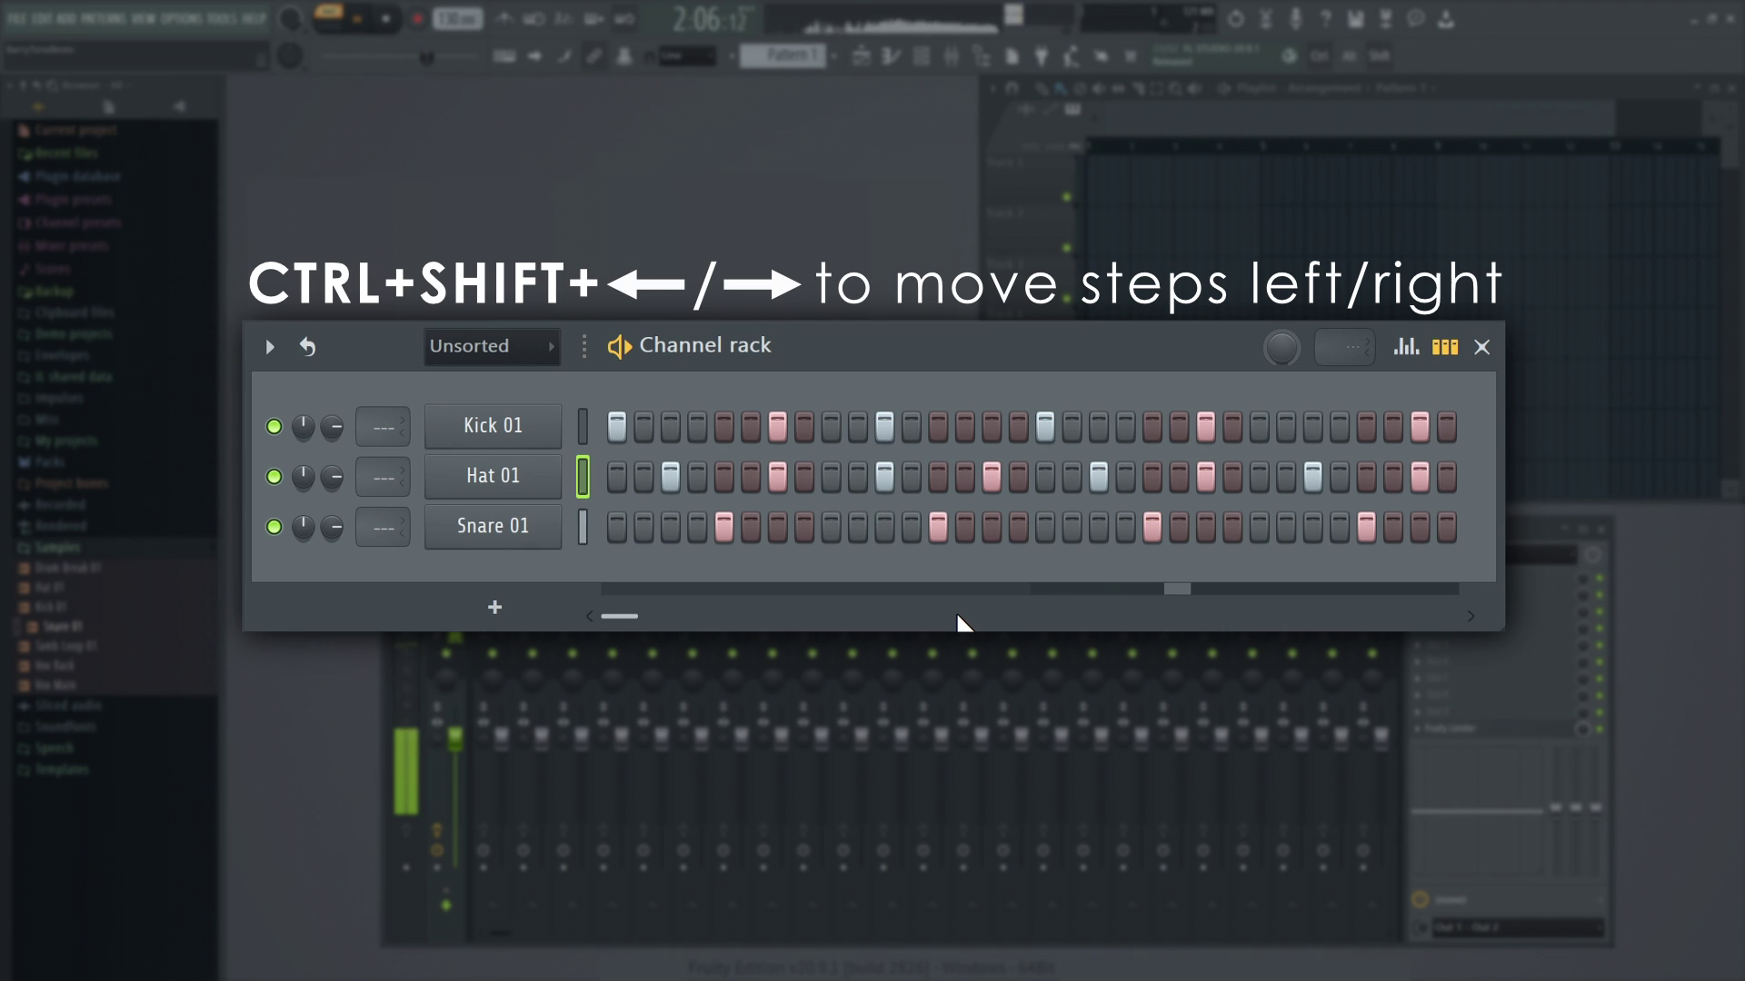
key(ctrl+shift+Left)
key(ctrl+shift+Left)
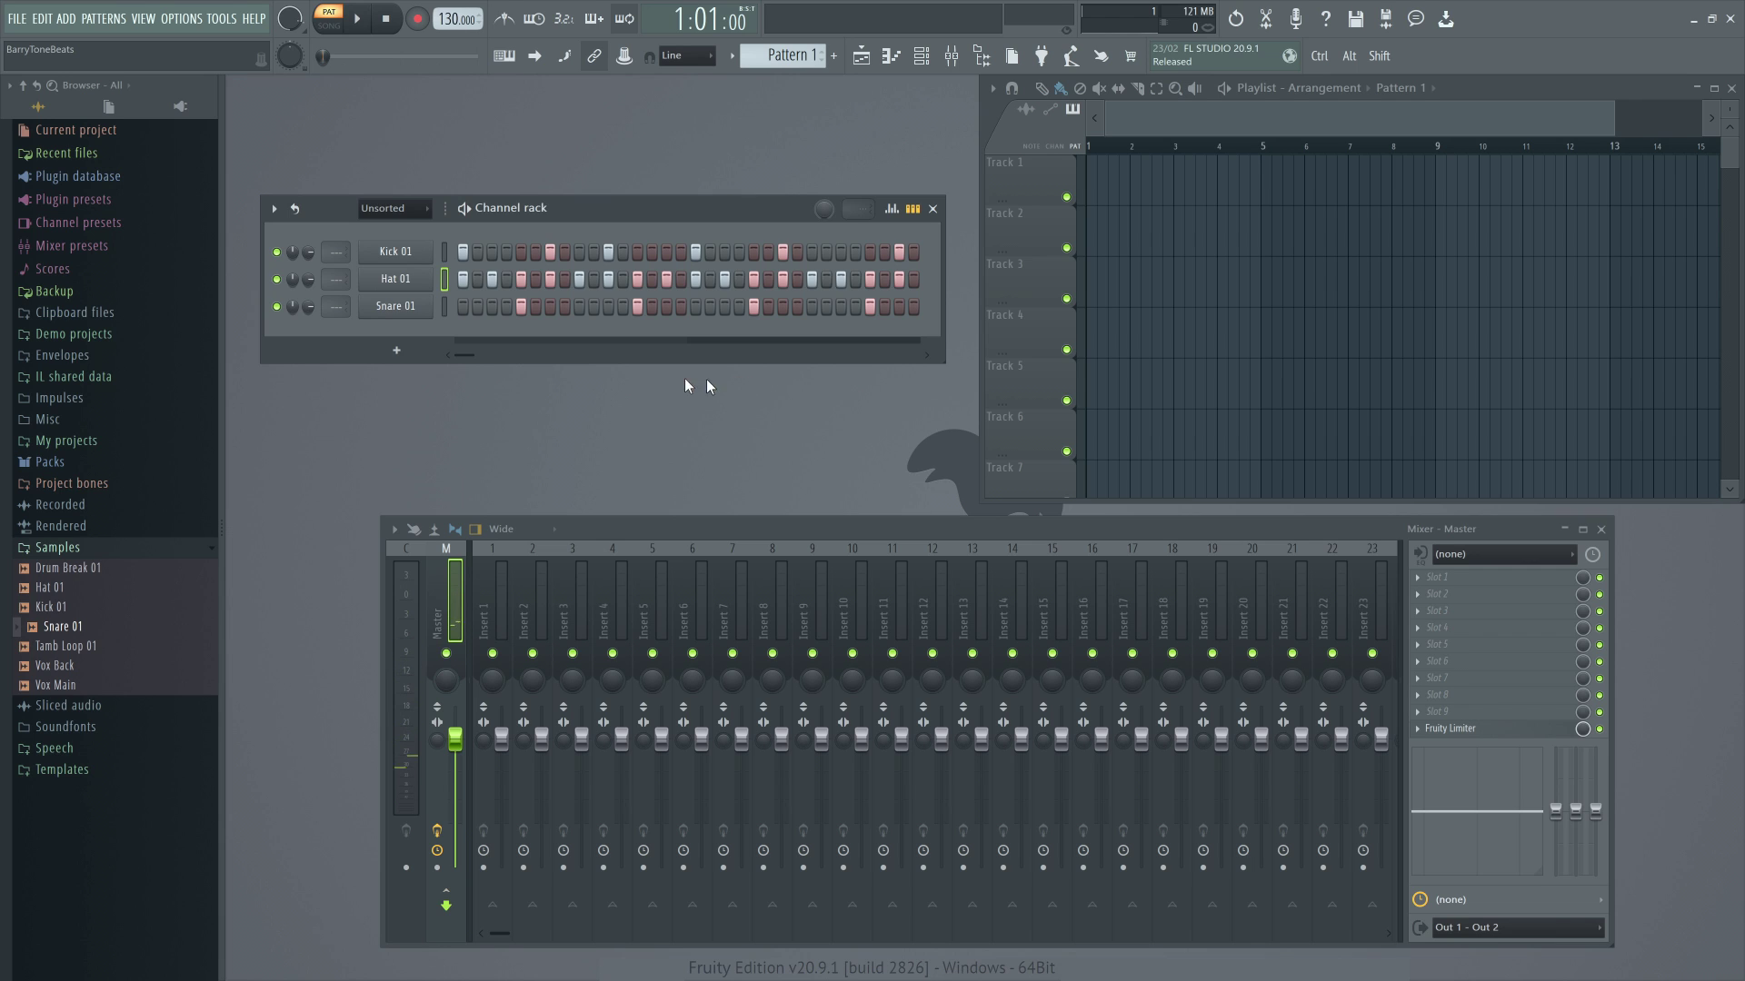
- Open the sampler settings of the Kick 01, Hat 01 and Snare 01 channels
click(400, 256)
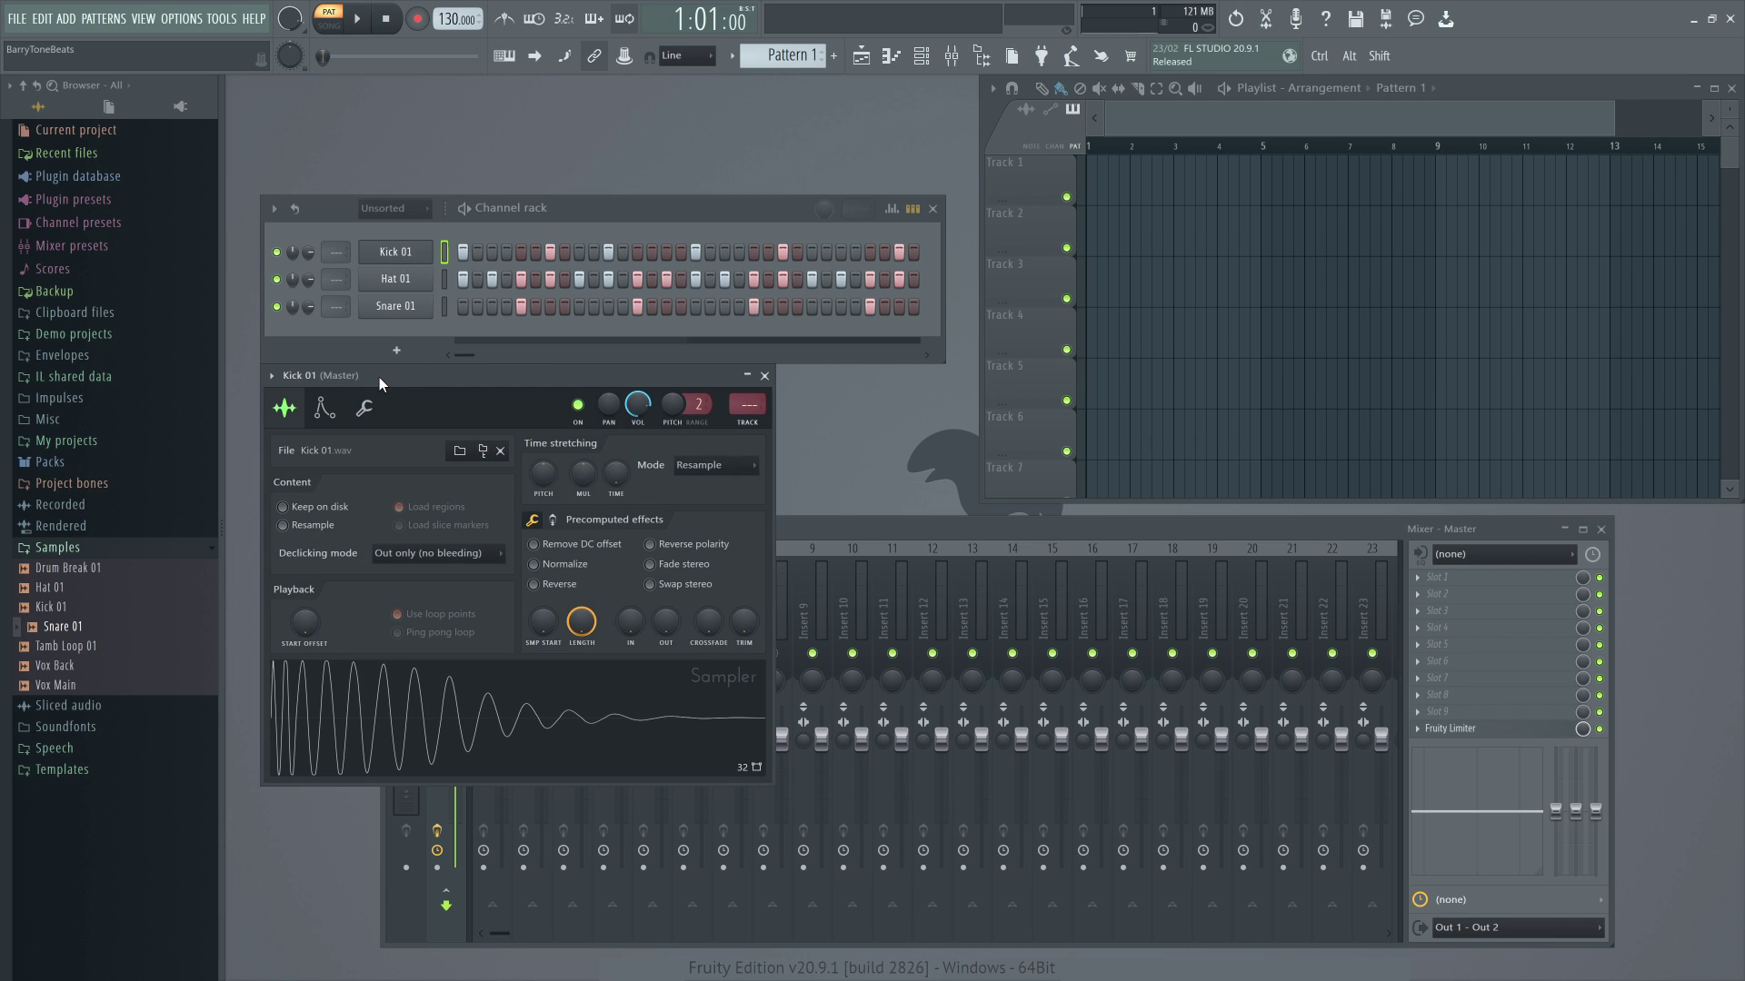
click(395, 279)
click(395, 306)
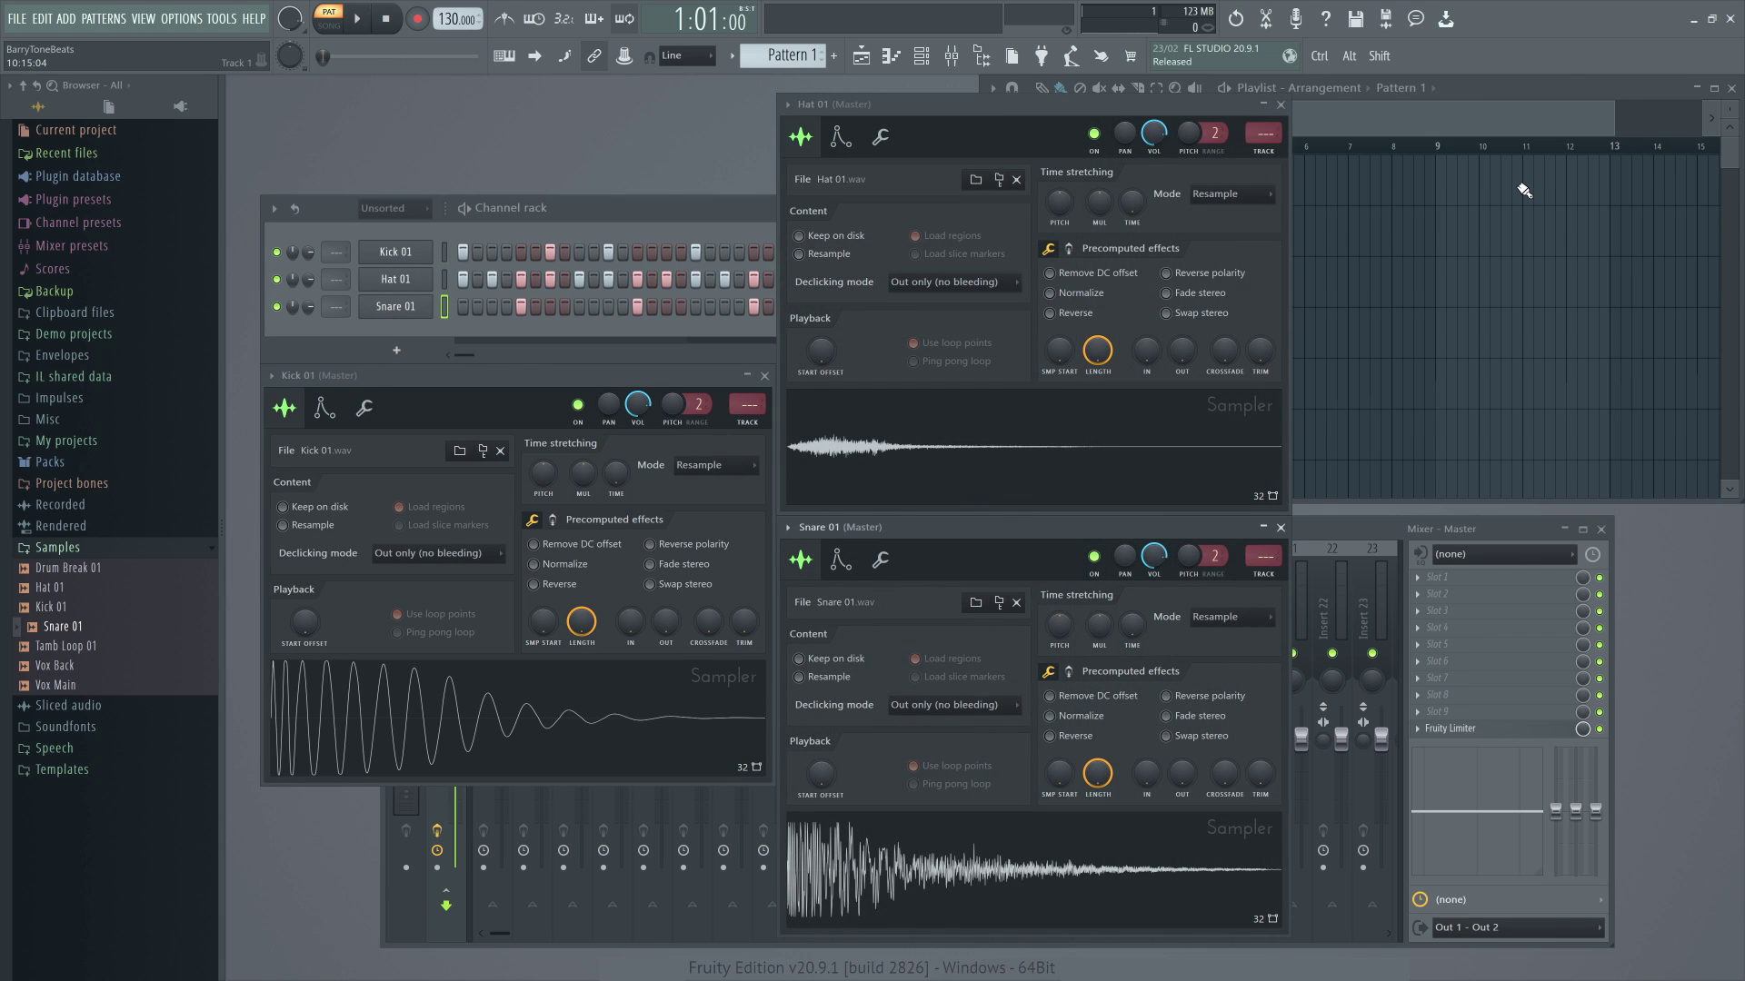
- Adjust Hat 01's sampler settings with a pitch range of 5, and raise Snare 01's sample start slightly
click(852, 144)
drag(836, 316, 836, 340)
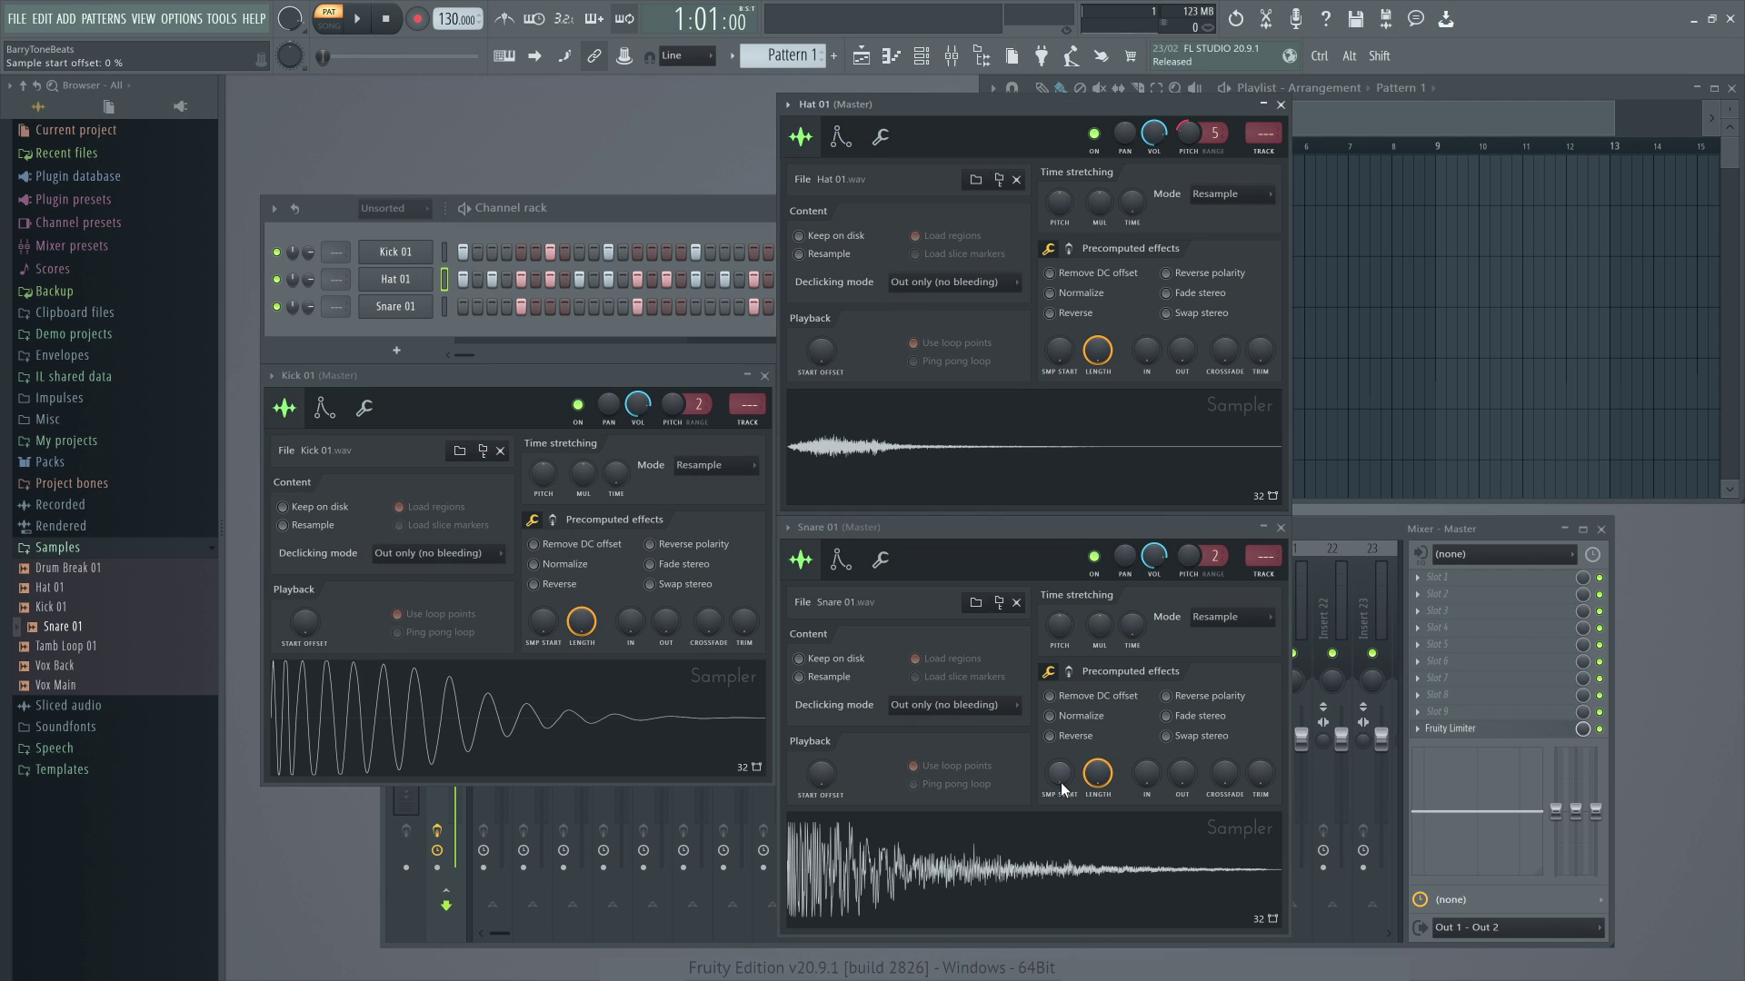
drag(1061, 787, 1061, 780)
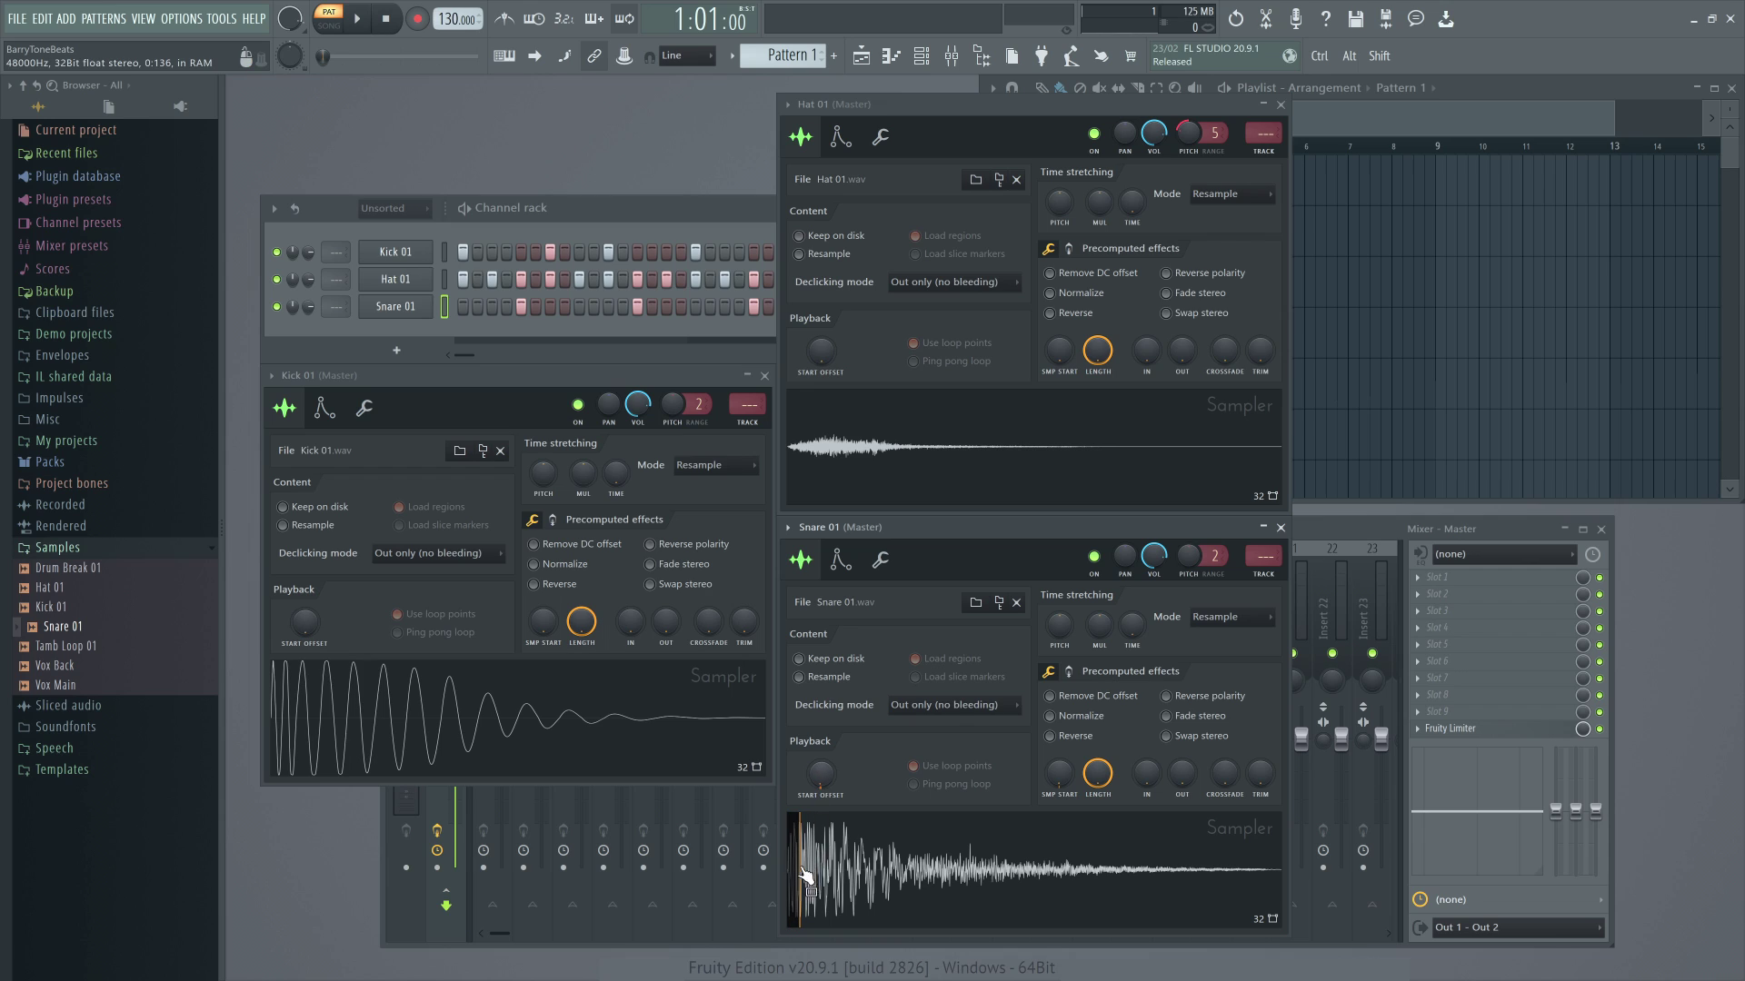
- Adjust the precomputed Pogo effect on Kick 01 and audition the kick sample
click(518, 748)
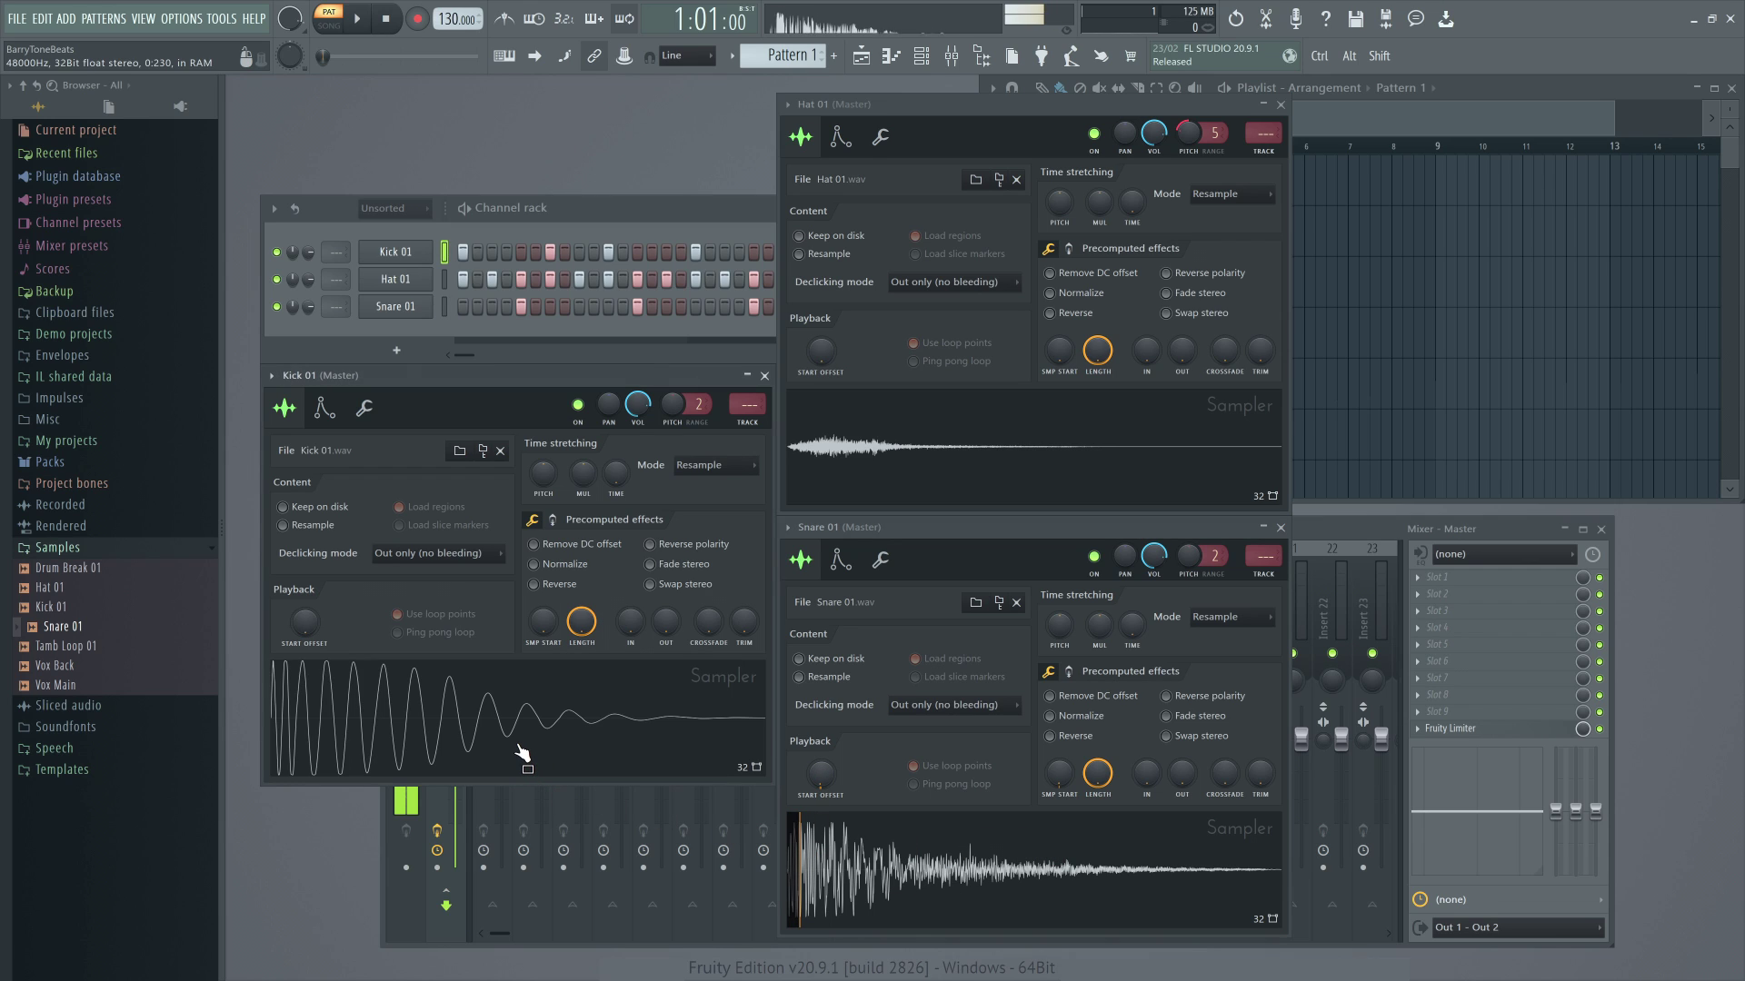
click(553, 520)
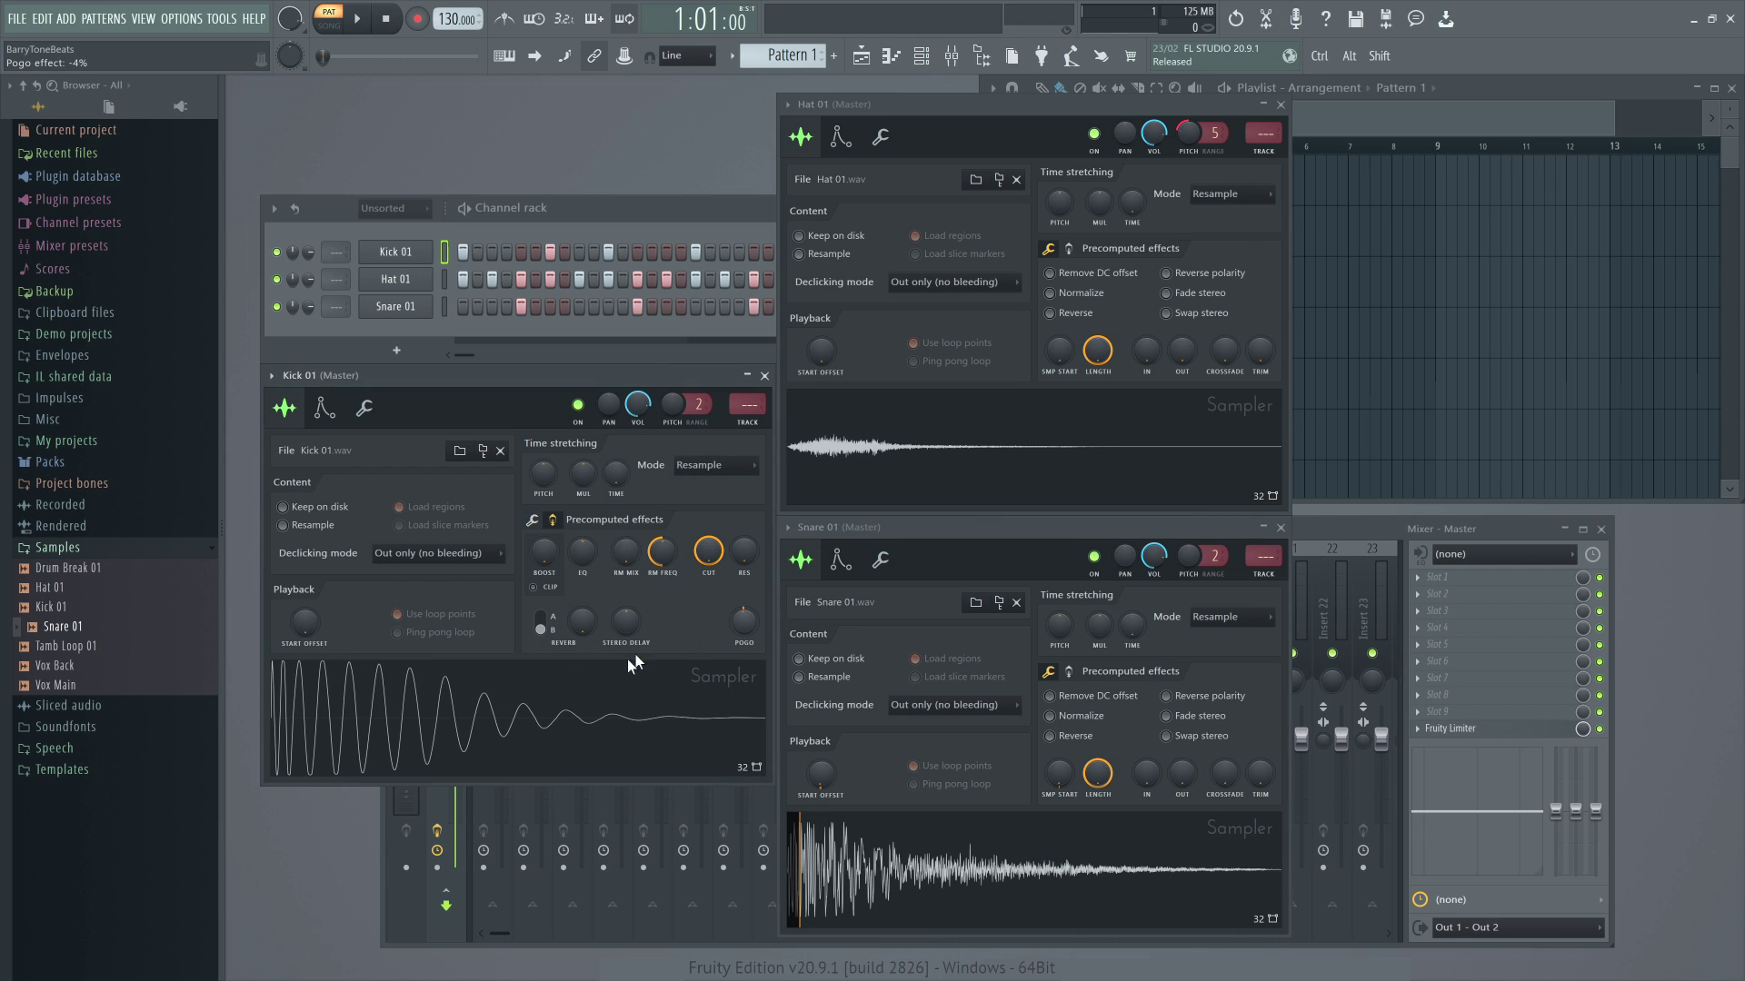
click(571, 719)
click(643, 713)
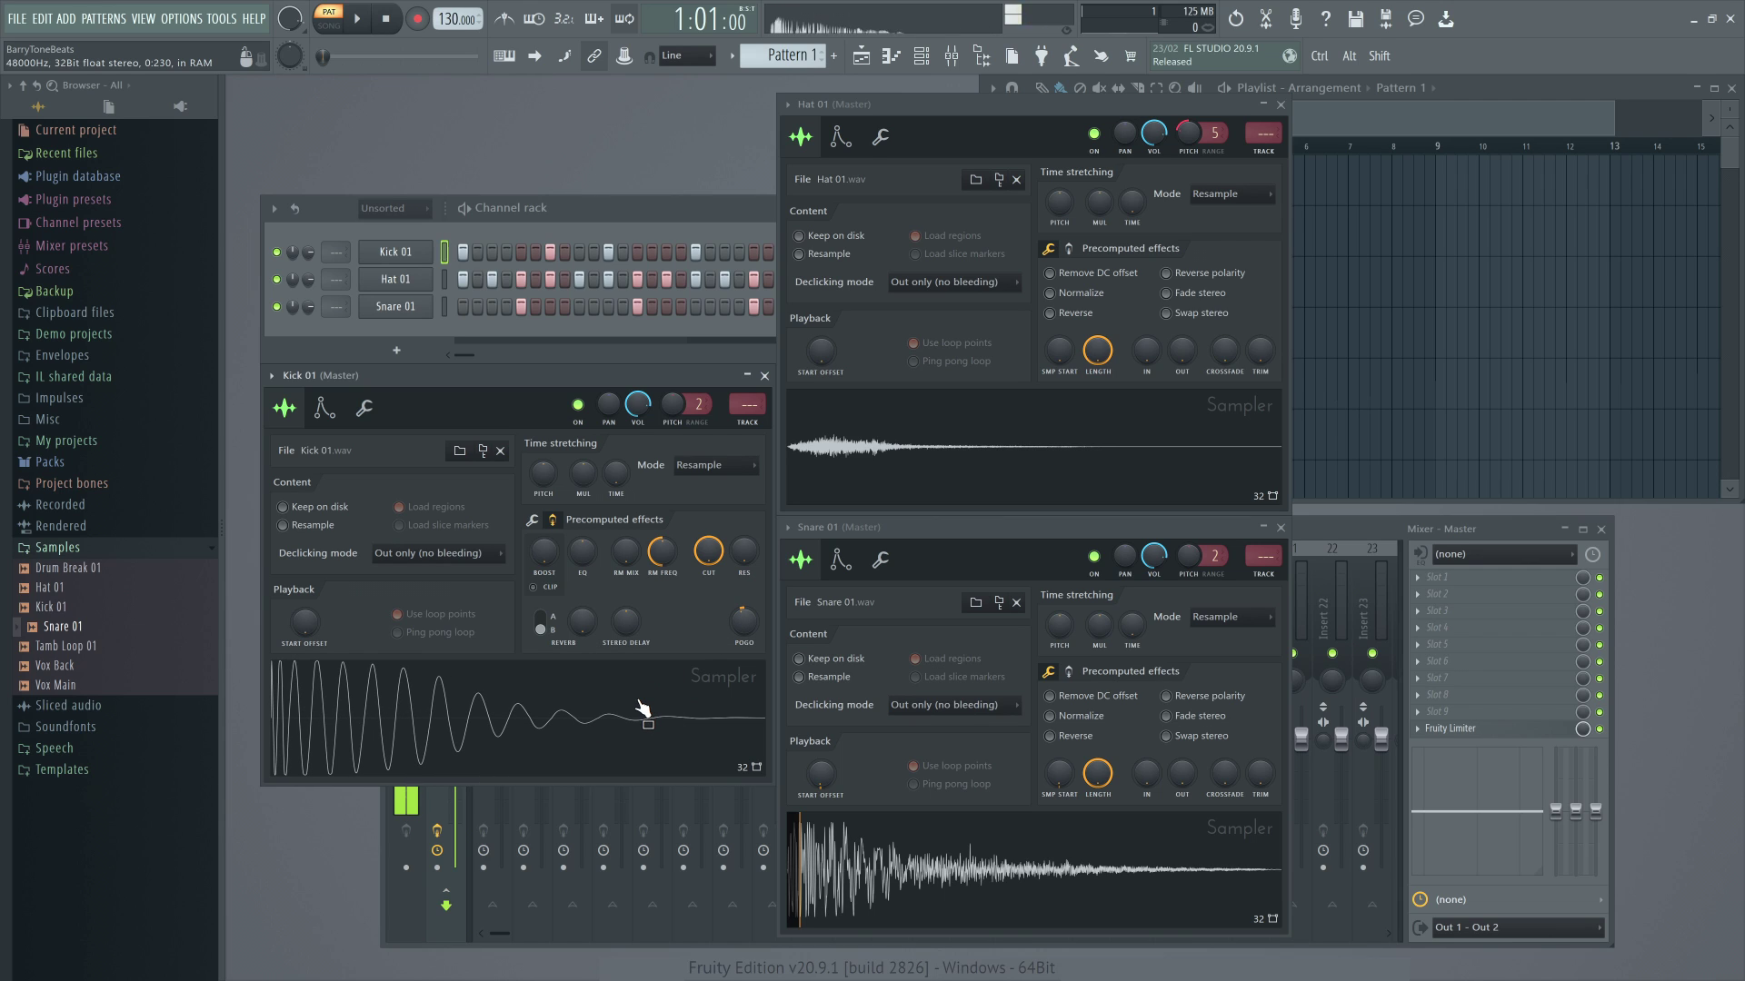
click(536, 521)
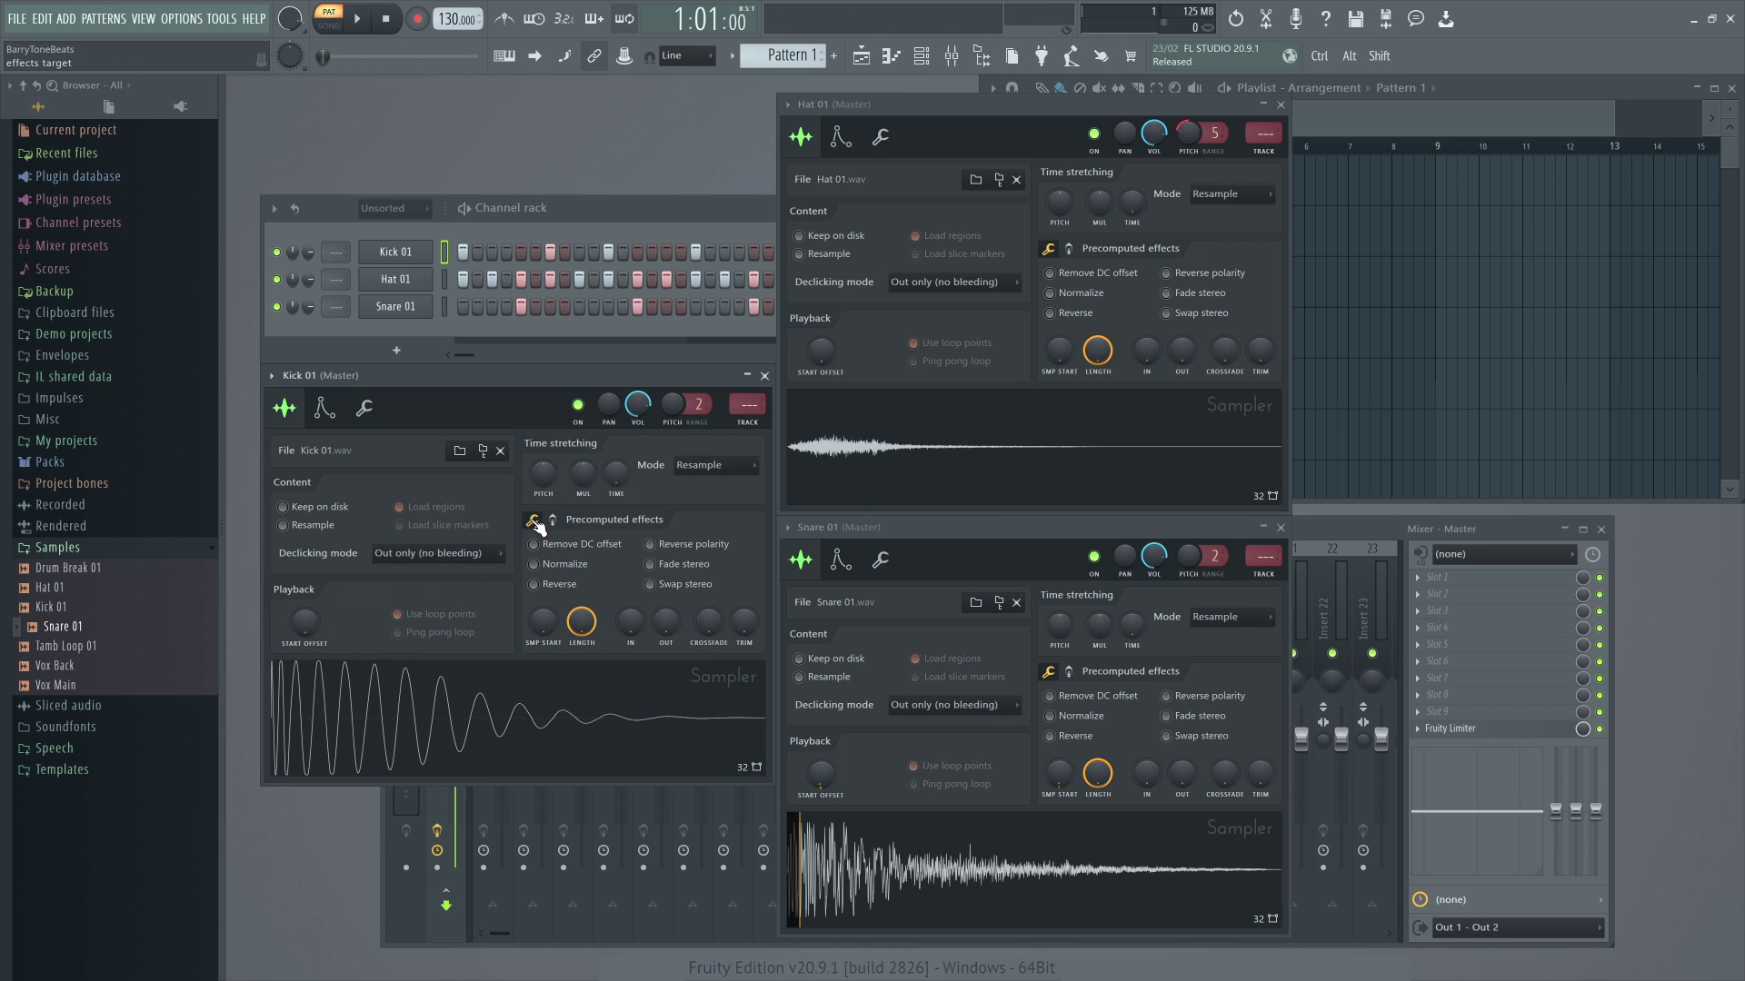
- Play the pattern and rework Hat 01 by clearing steps 3, 9, 15 and 19 and adding steps 24, 26 and 32
key(space)
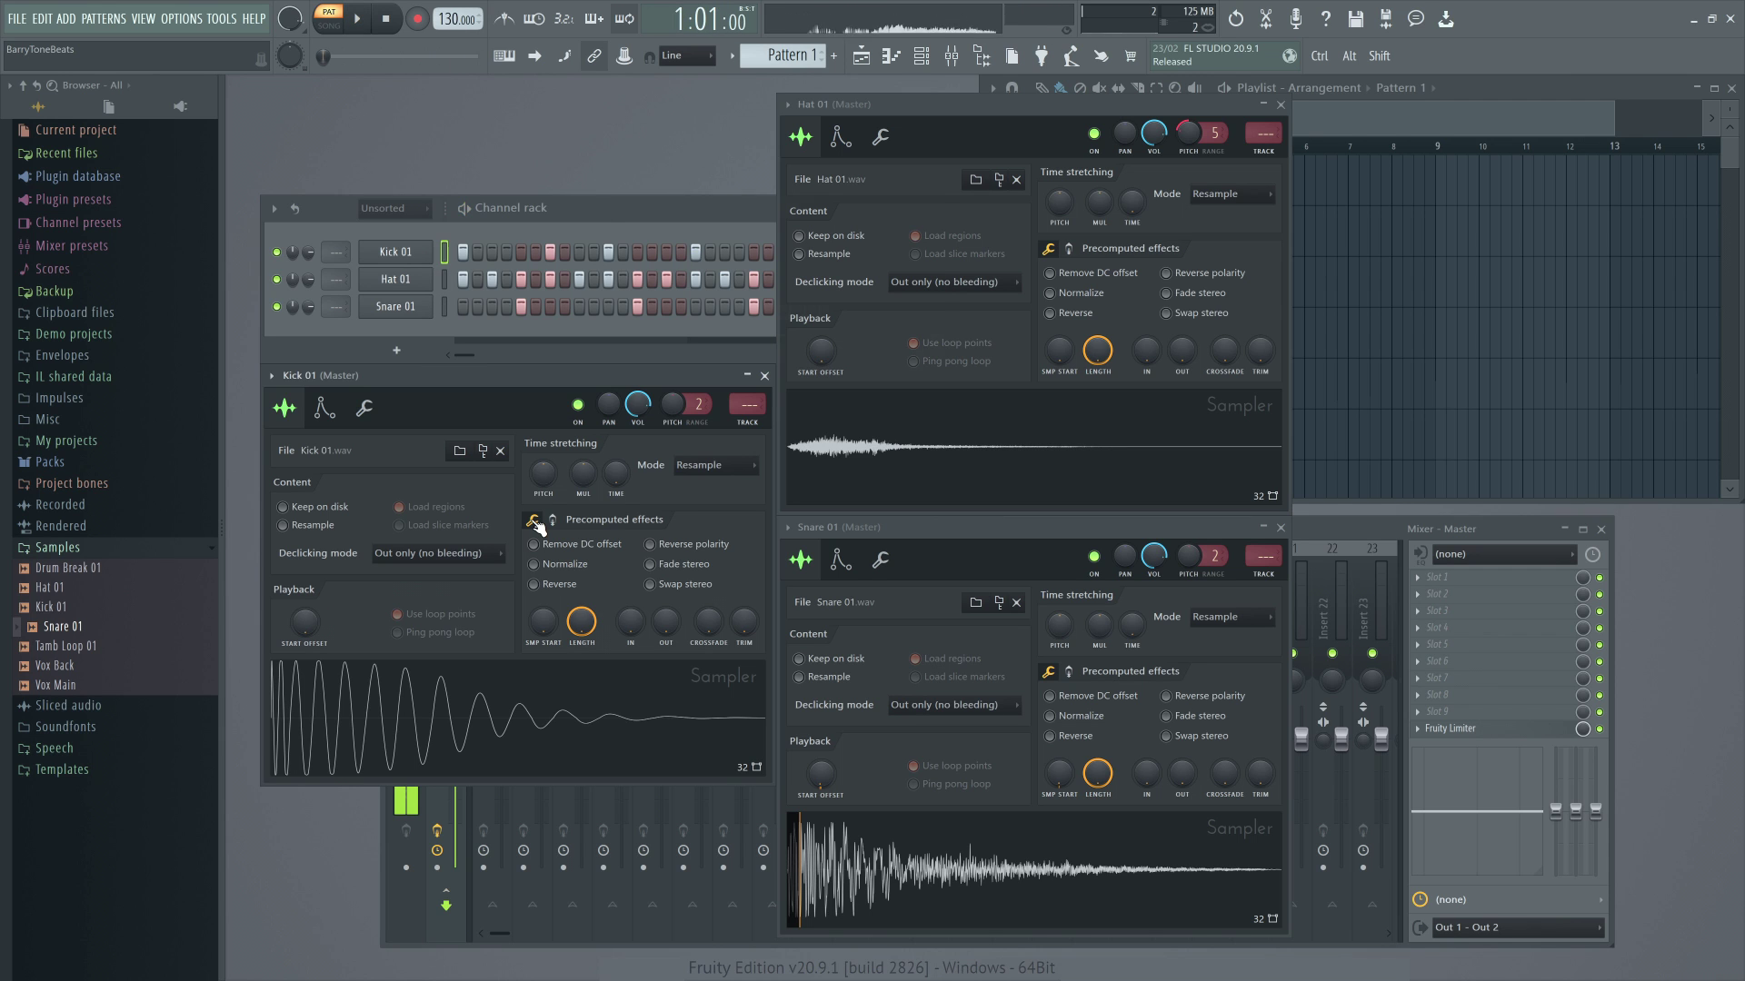
click(618, 207)
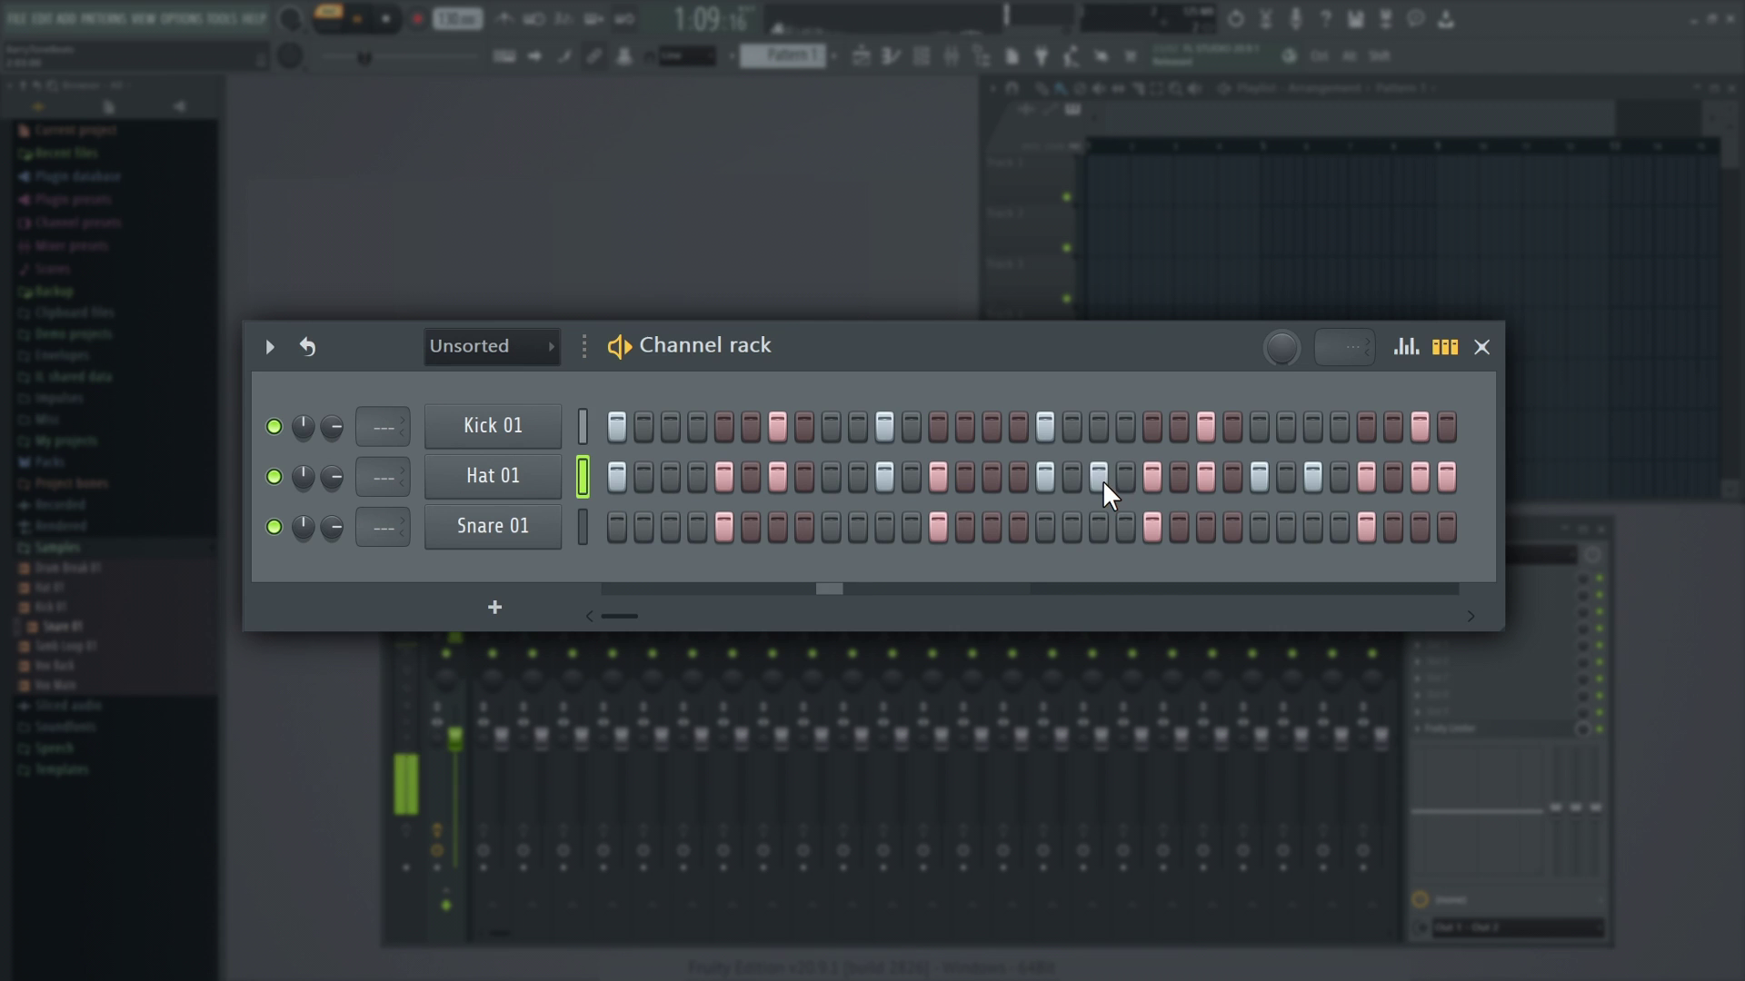
click(1100, 477)
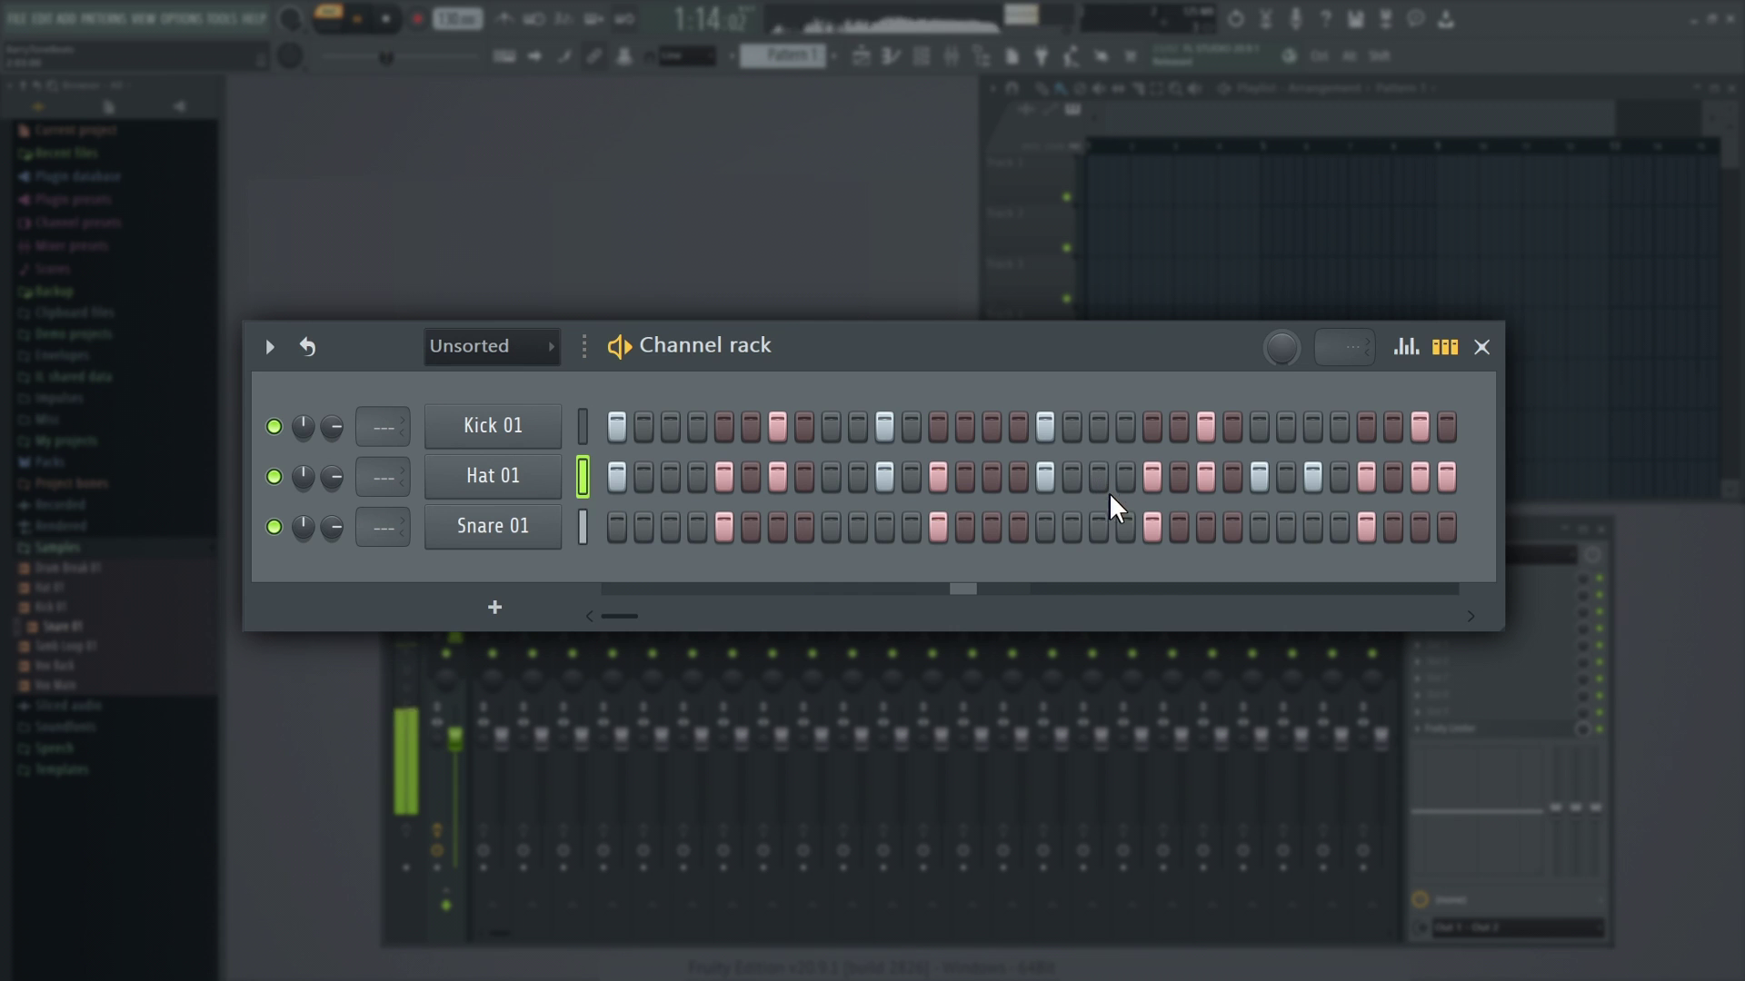
click(1278, 482)
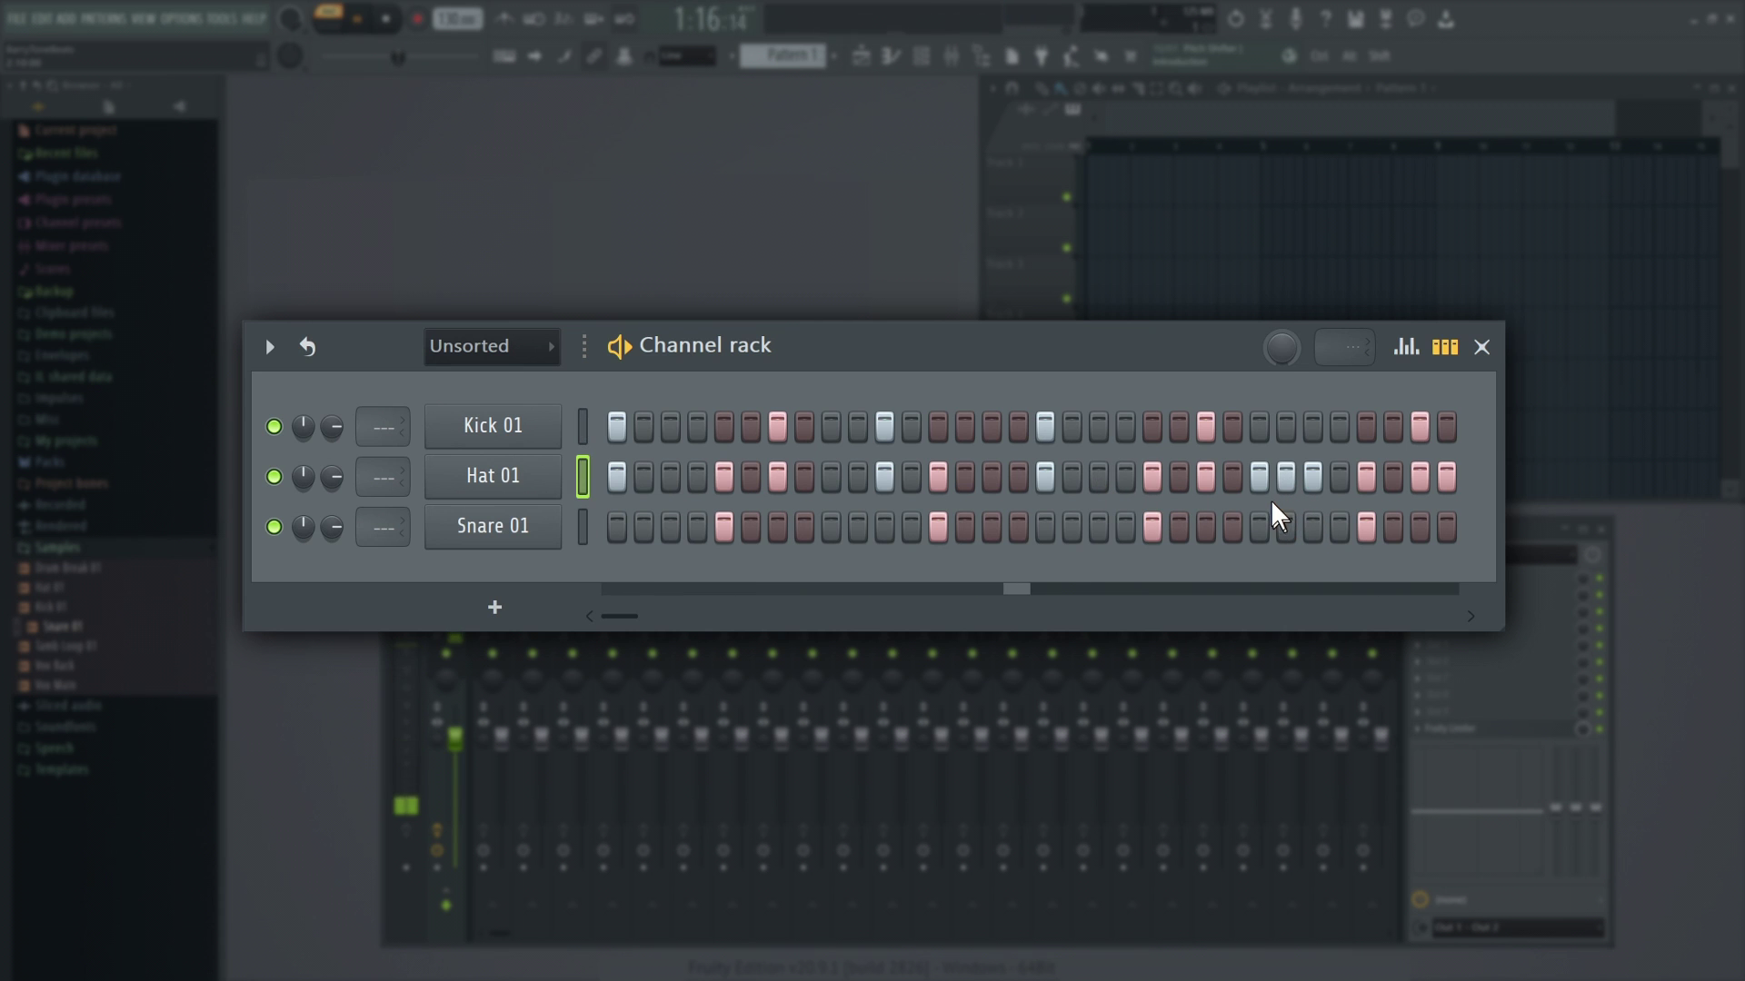
click(1229, 476)
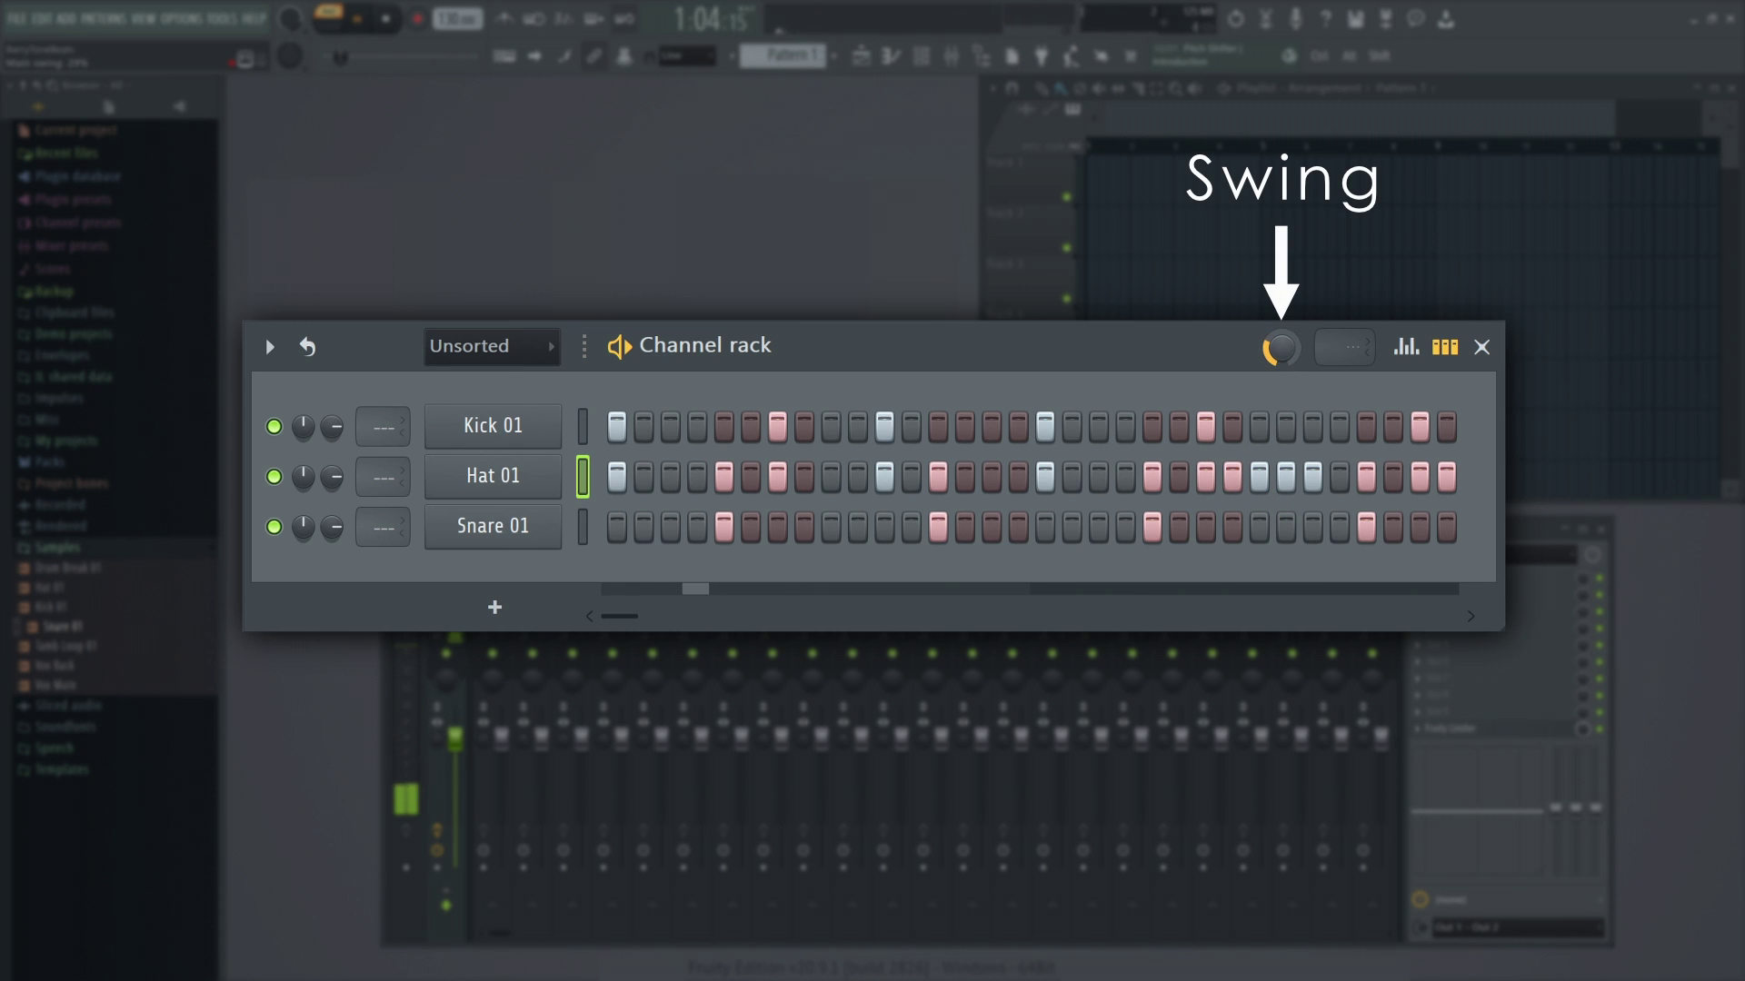
- Increase the main swing and lower Hat 01's velocities on steps 24 to 27, rising from 24 to 26 and dipping on 27
drag(1281, 349, 1273, 351)
key(k)
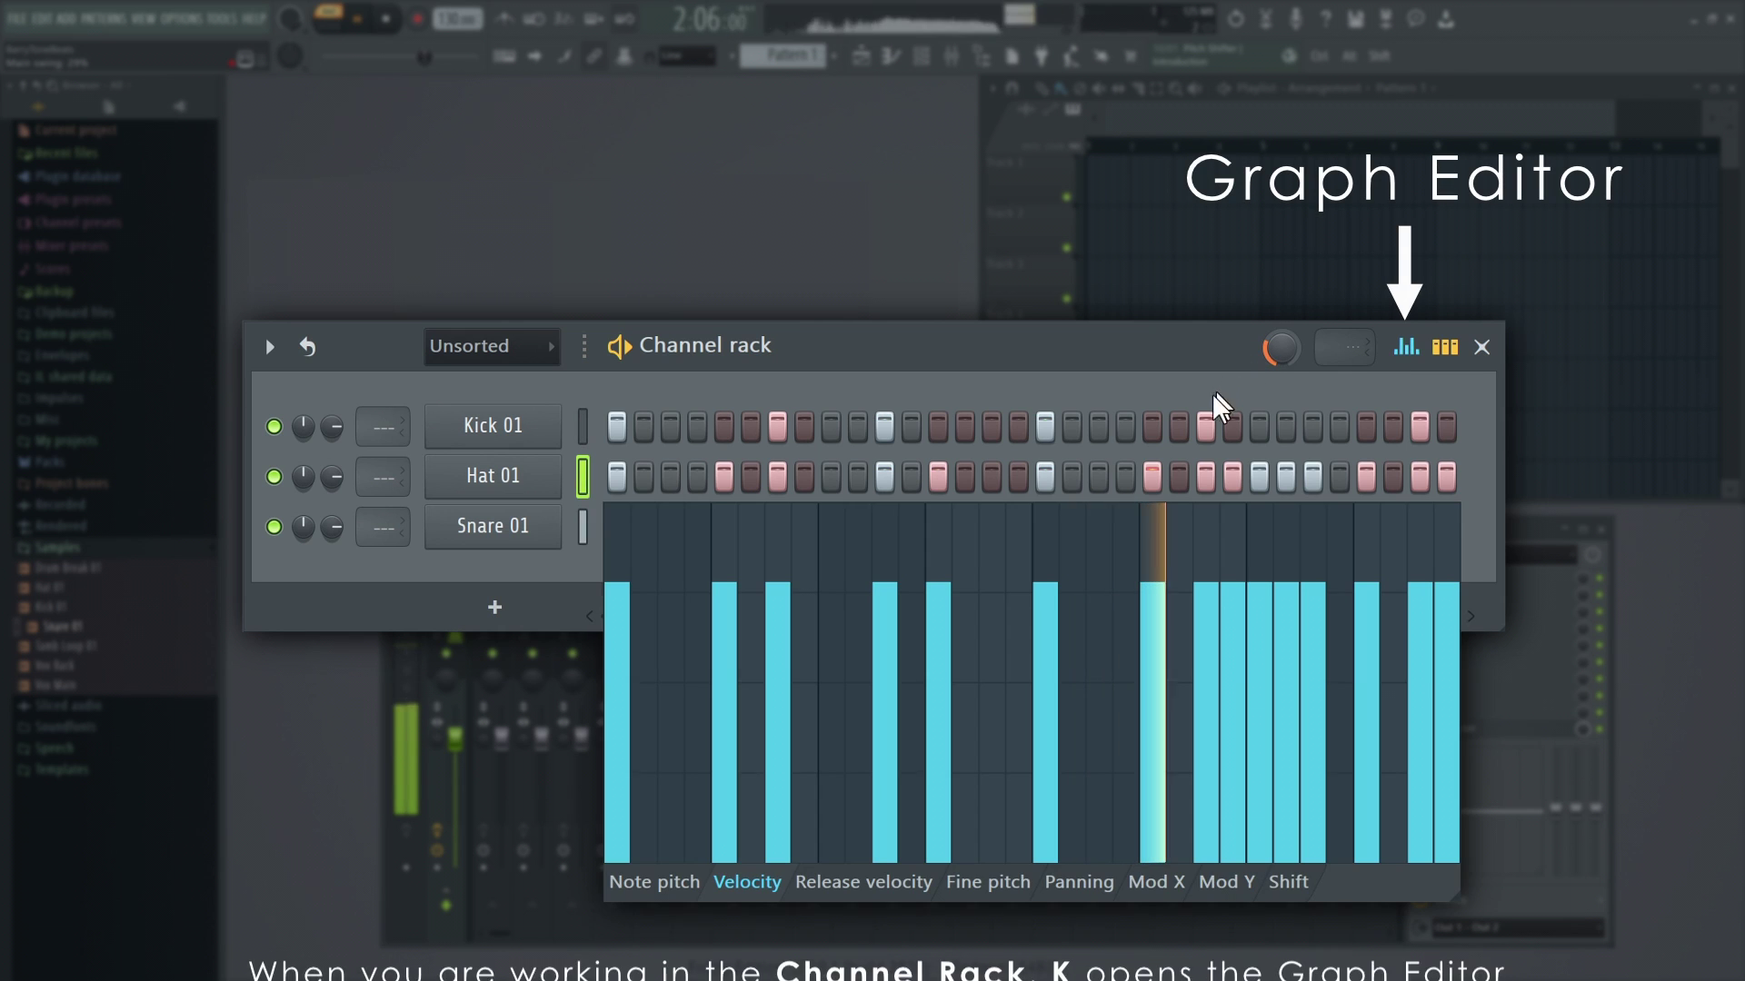
click(1234, 693)
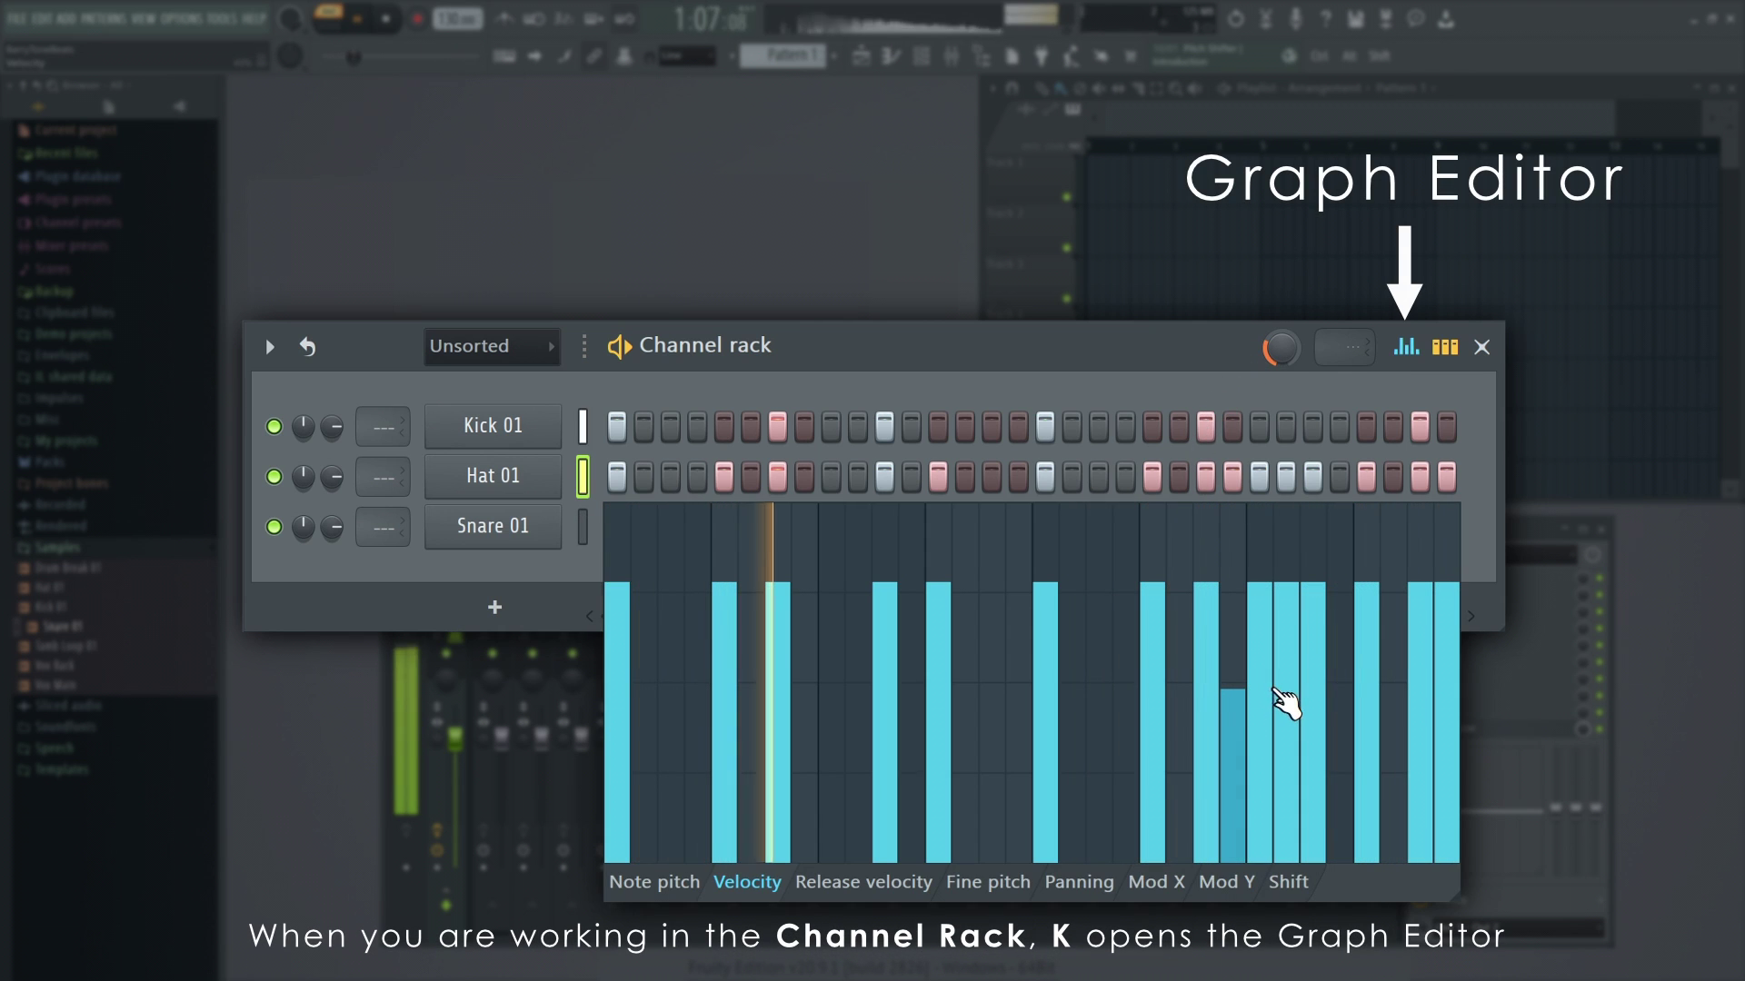
click(1276, 689)
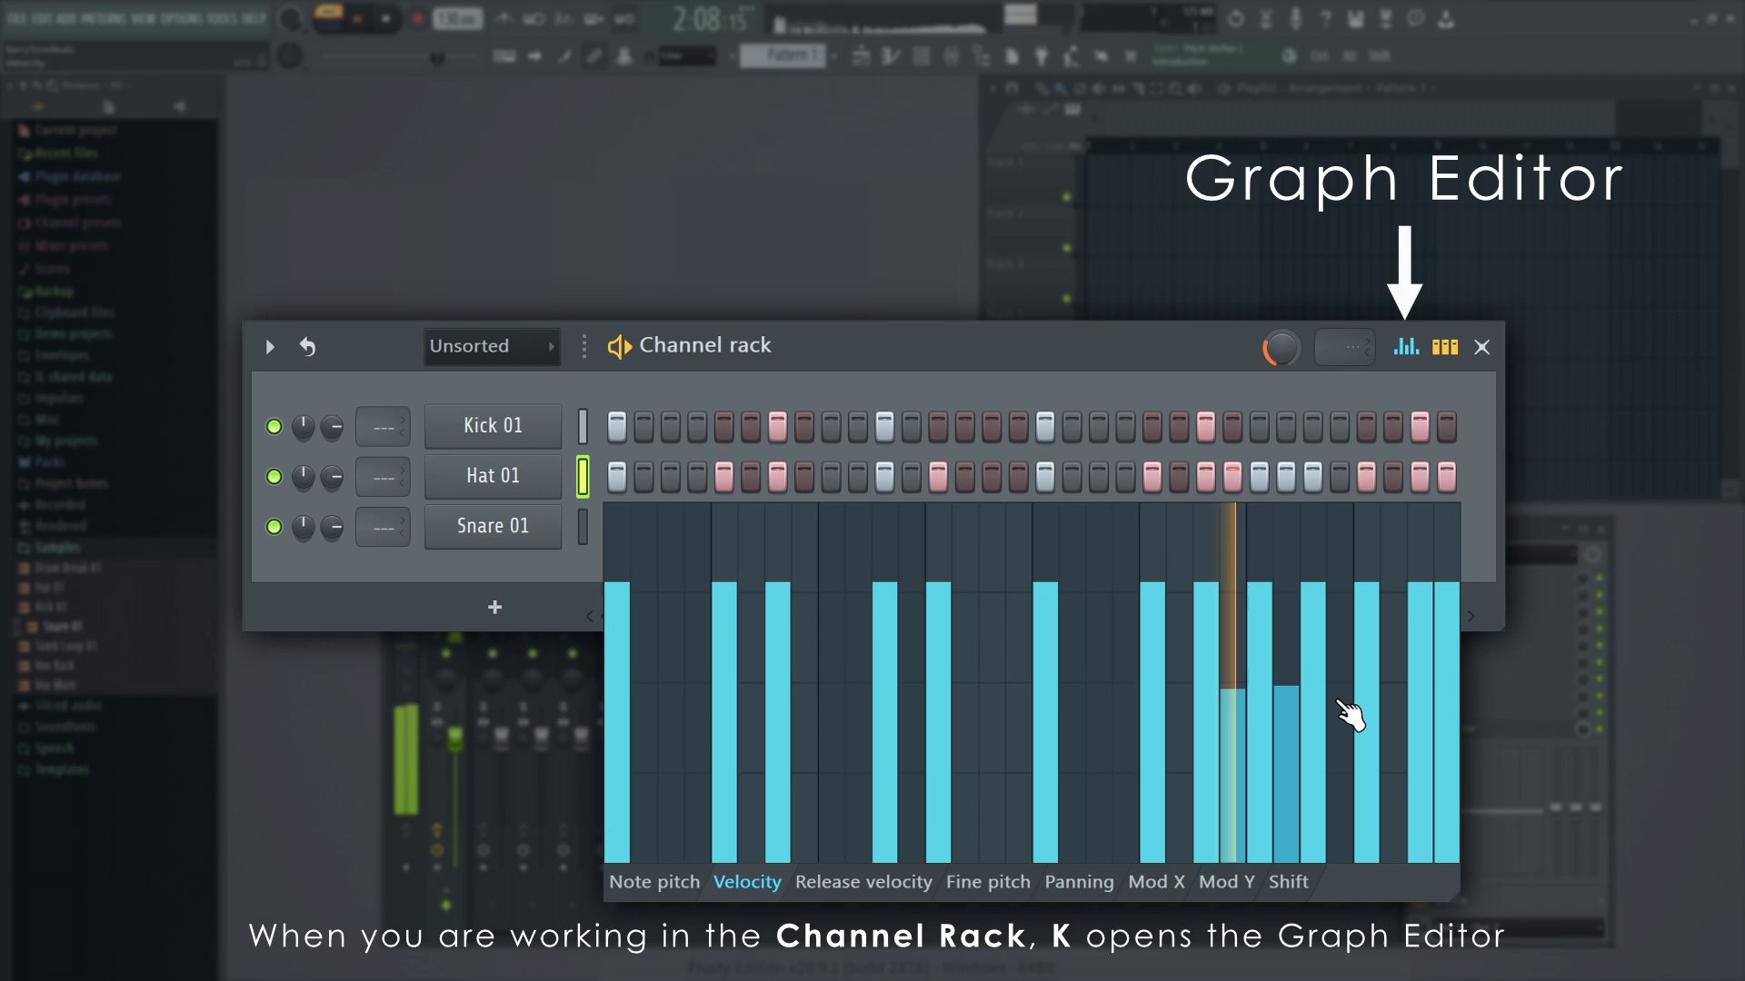
mouse_move(1232, 646)
mouse_down()
mouse_move(1270, 652)
mouse_move(1289, 602)
mouse_up()
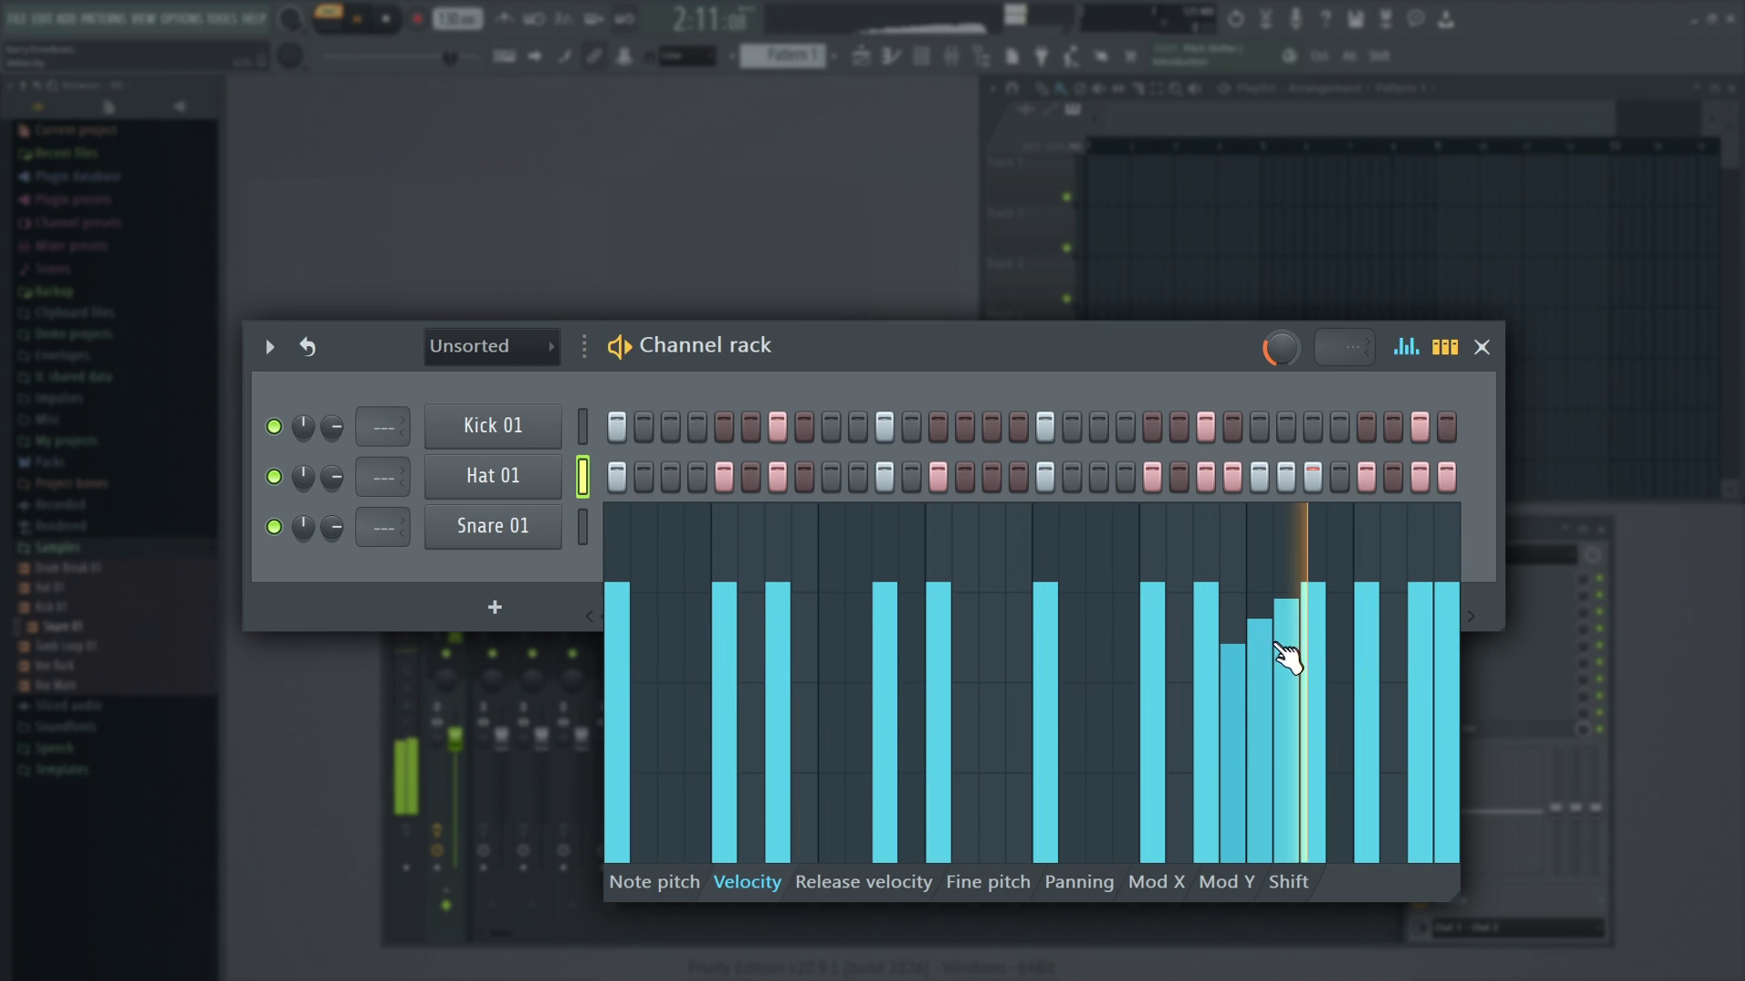
click(1315, 626)
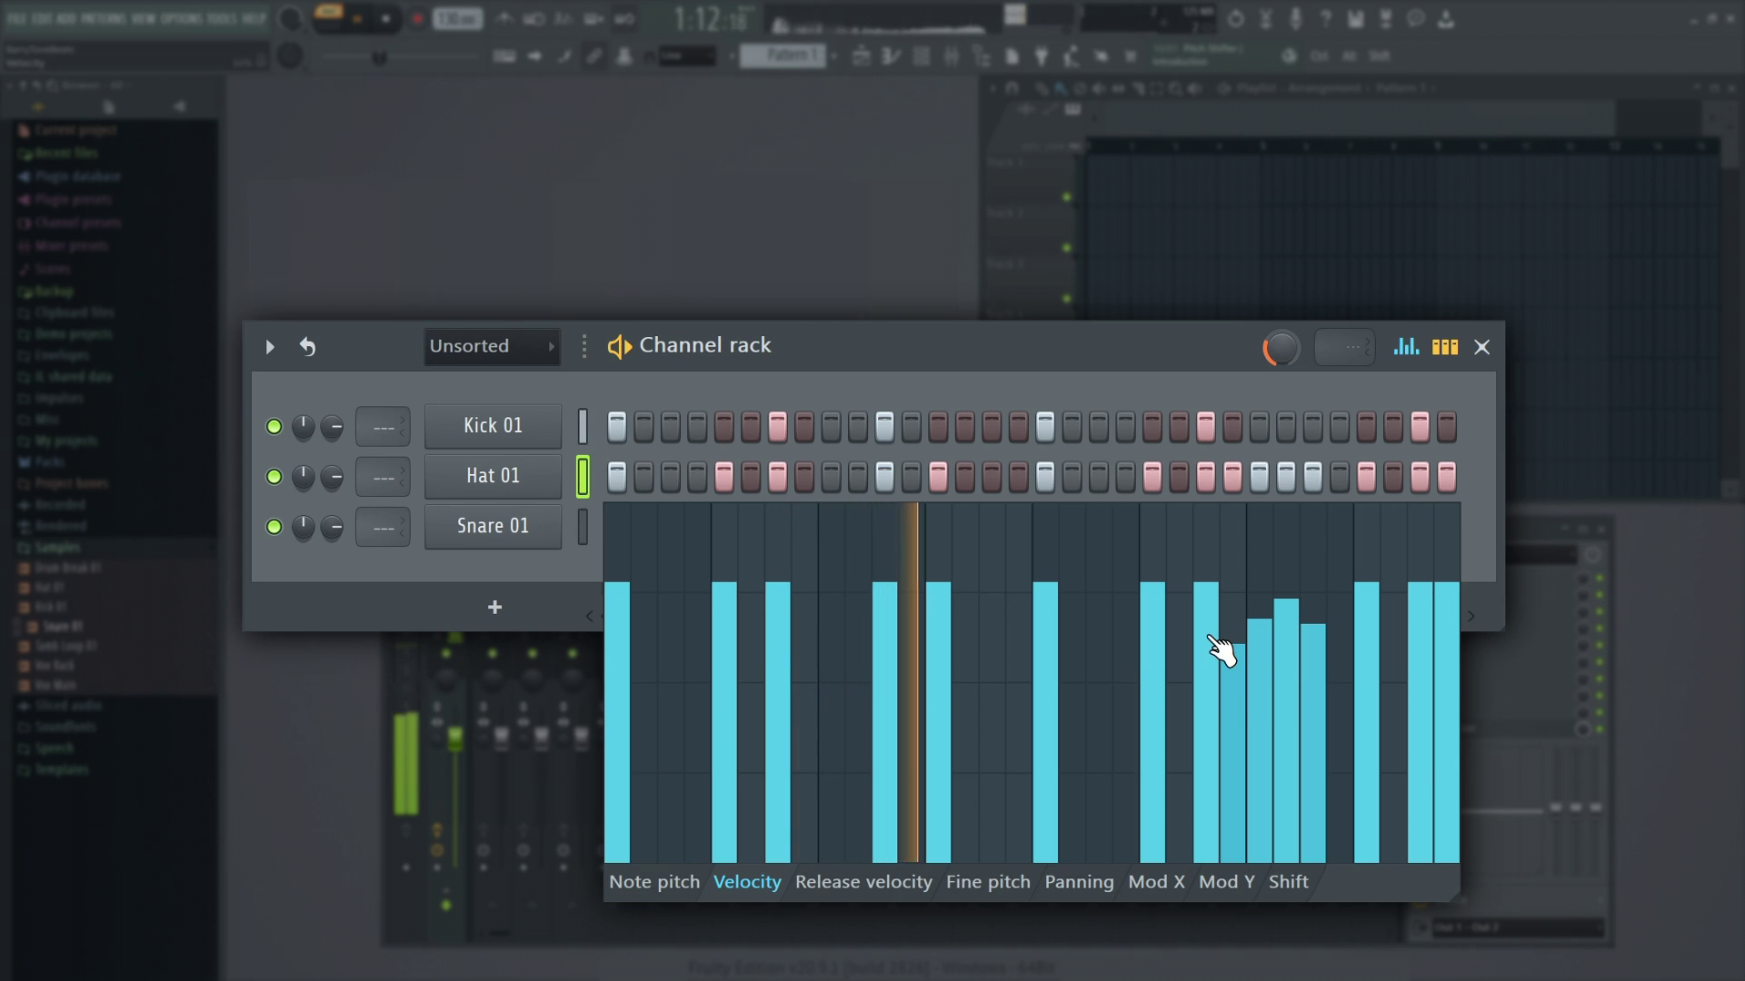
click(1406, 347)
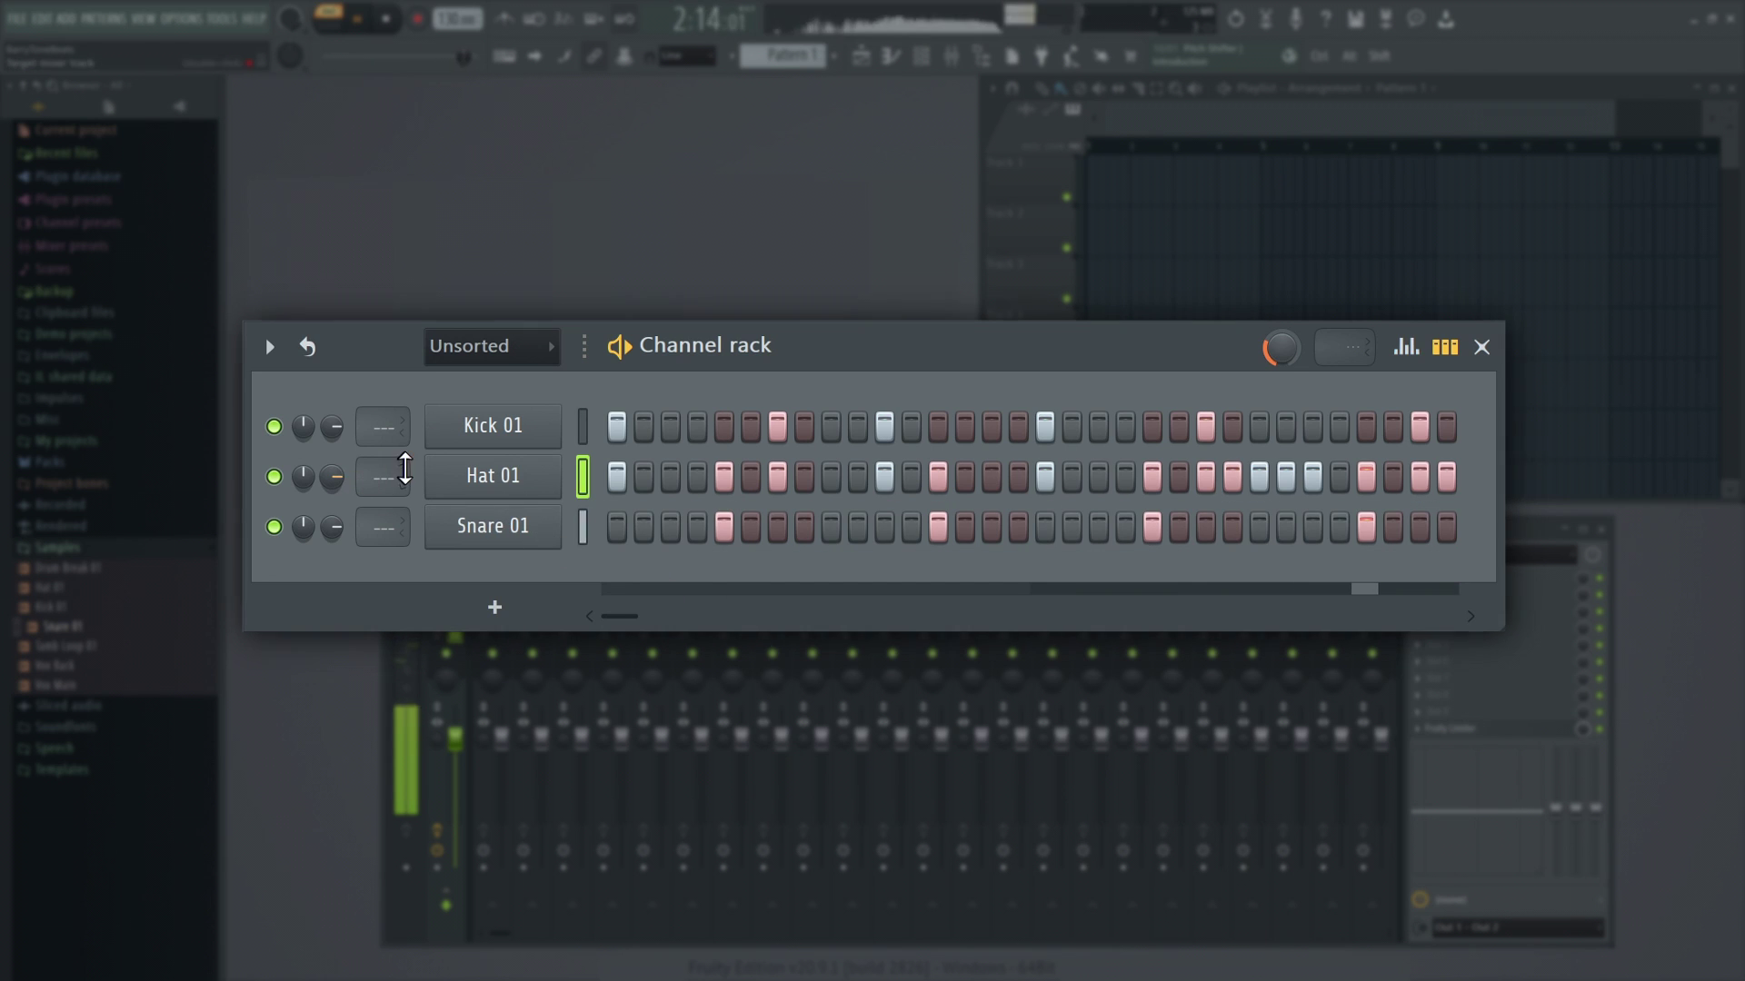
key(space)
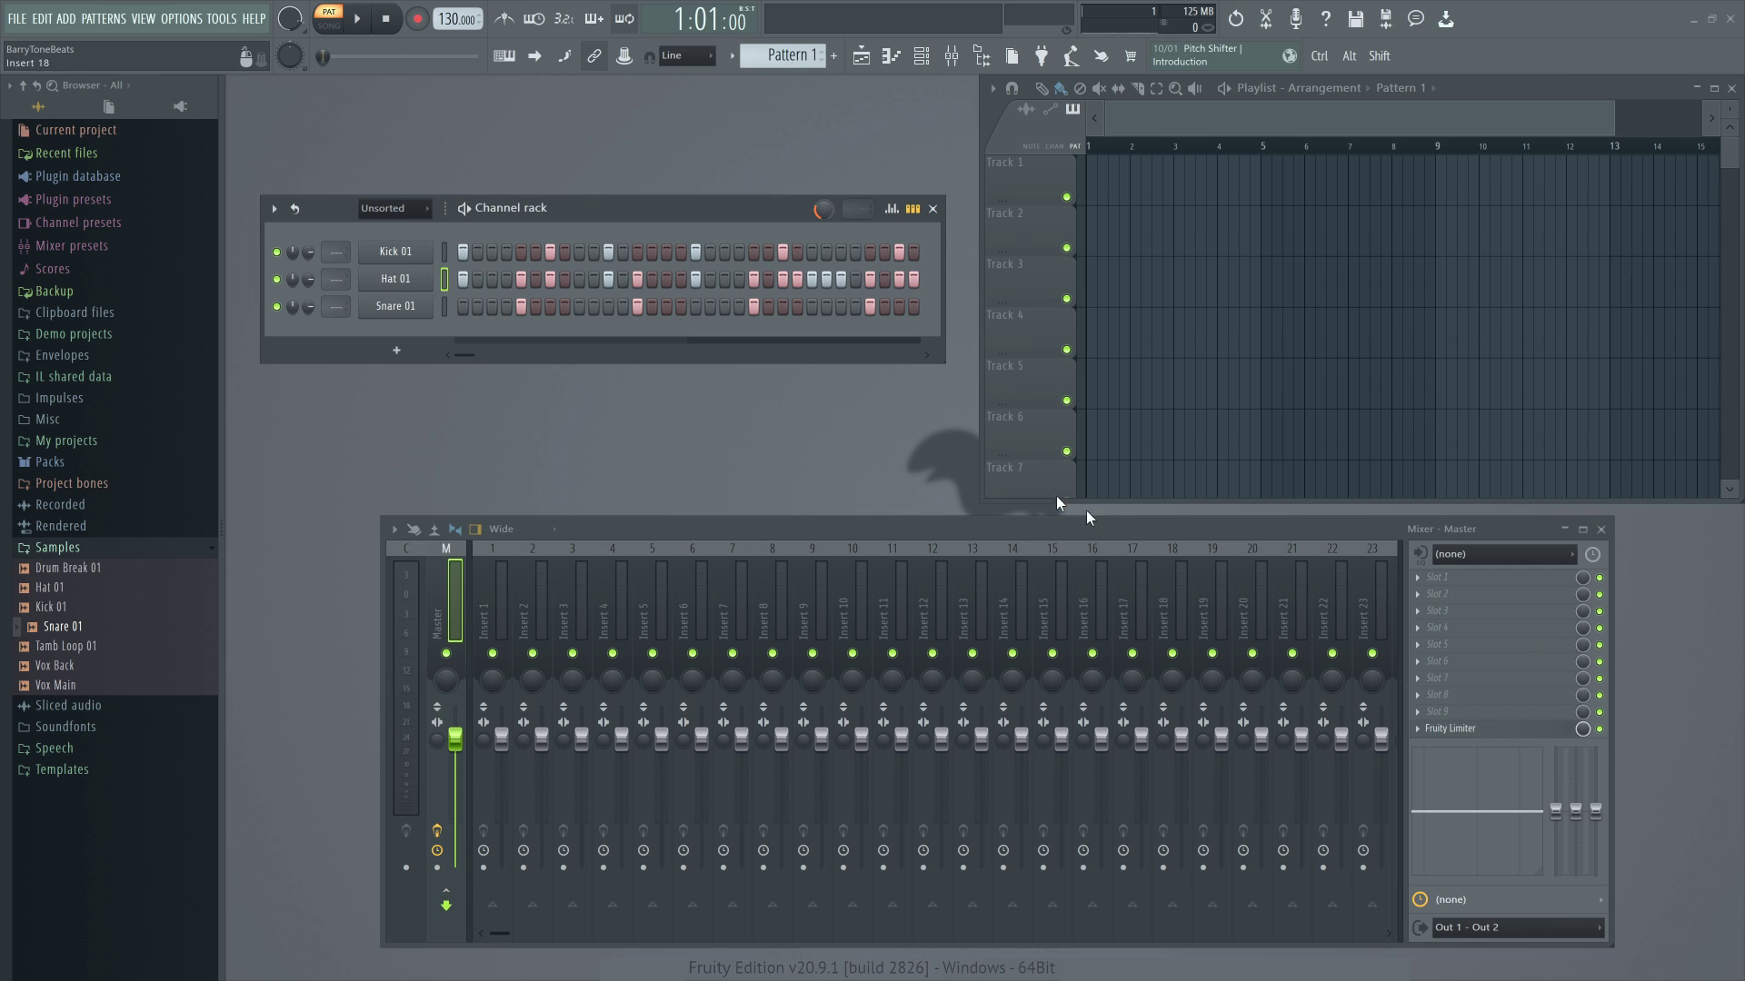
- Search the plugin picker for "slicer" and add Fruity Slicer to the channel rack
key(F8)
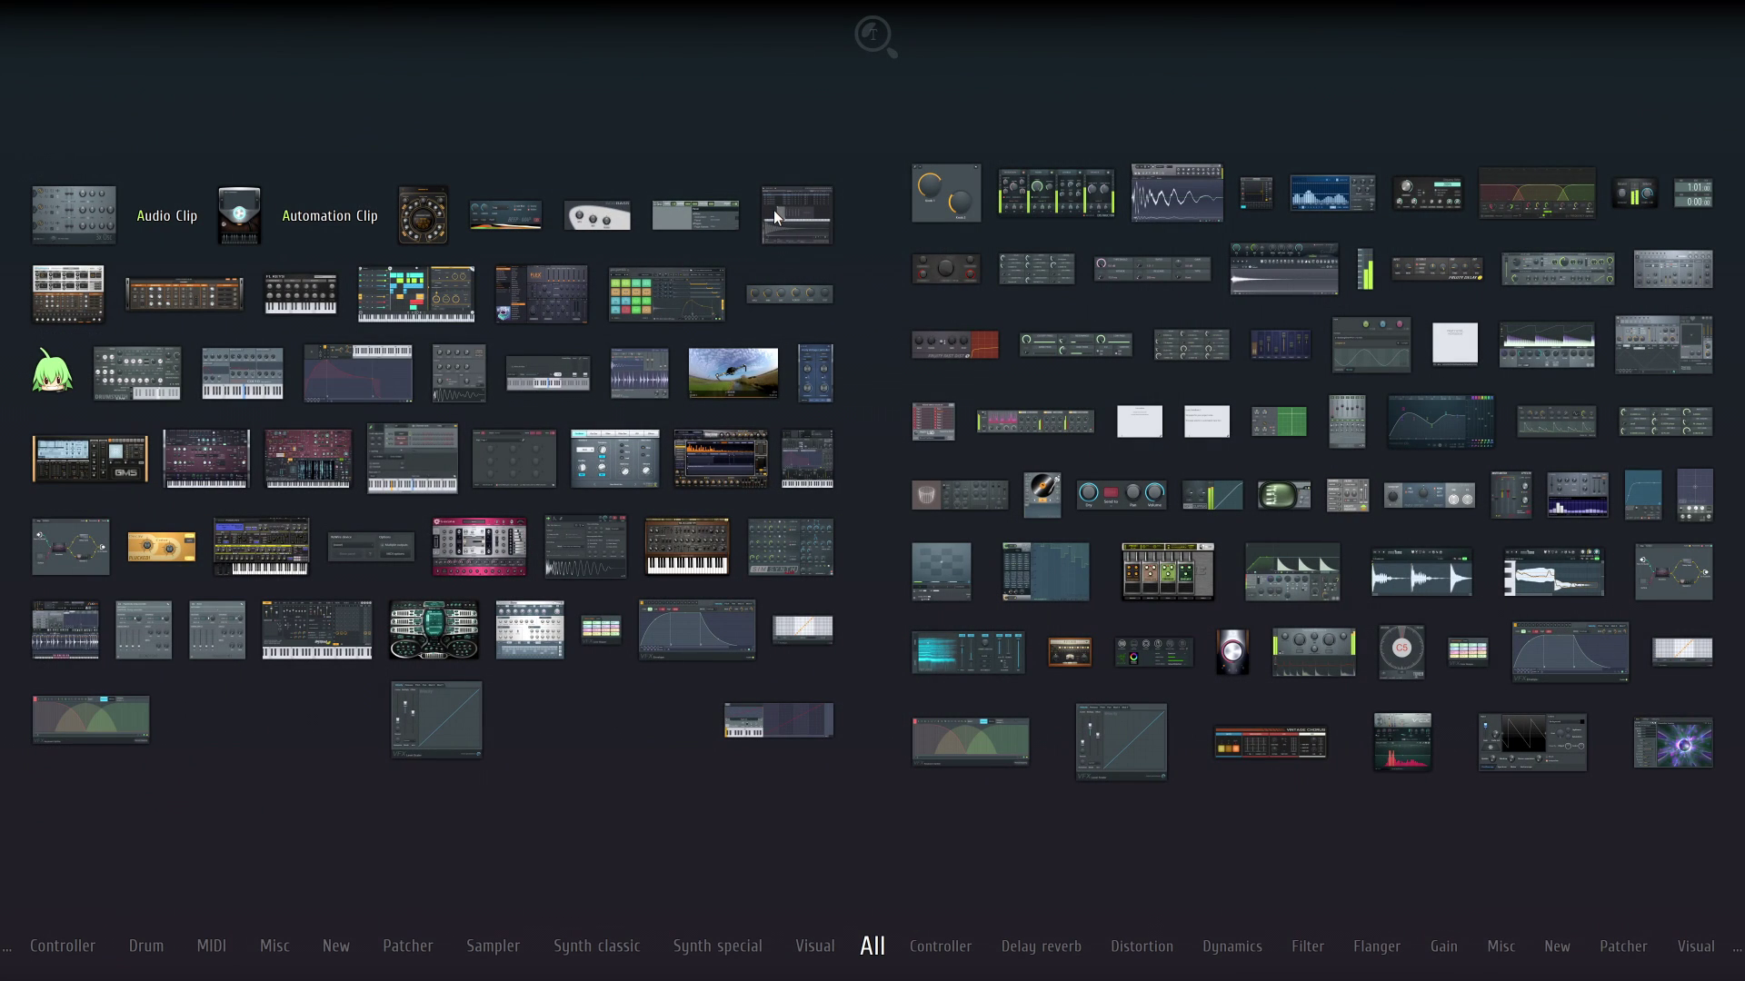
text(slicer)
click(646, 383)
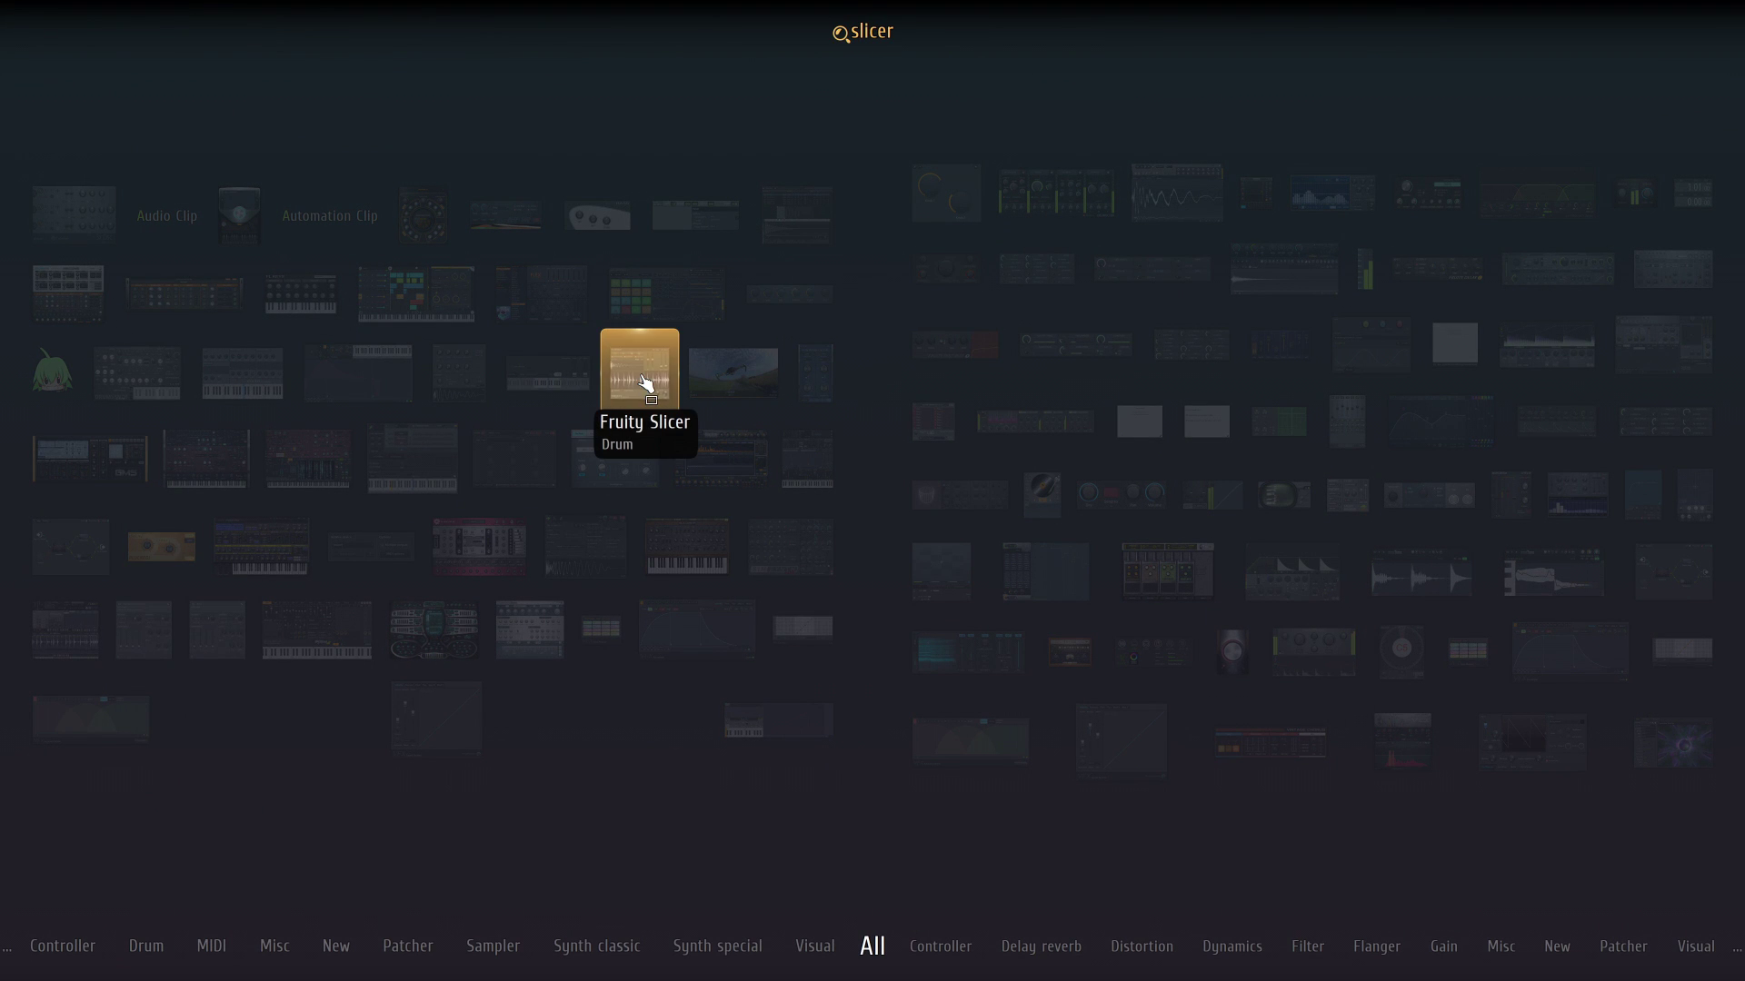
drag(649, 381, 421, 365)
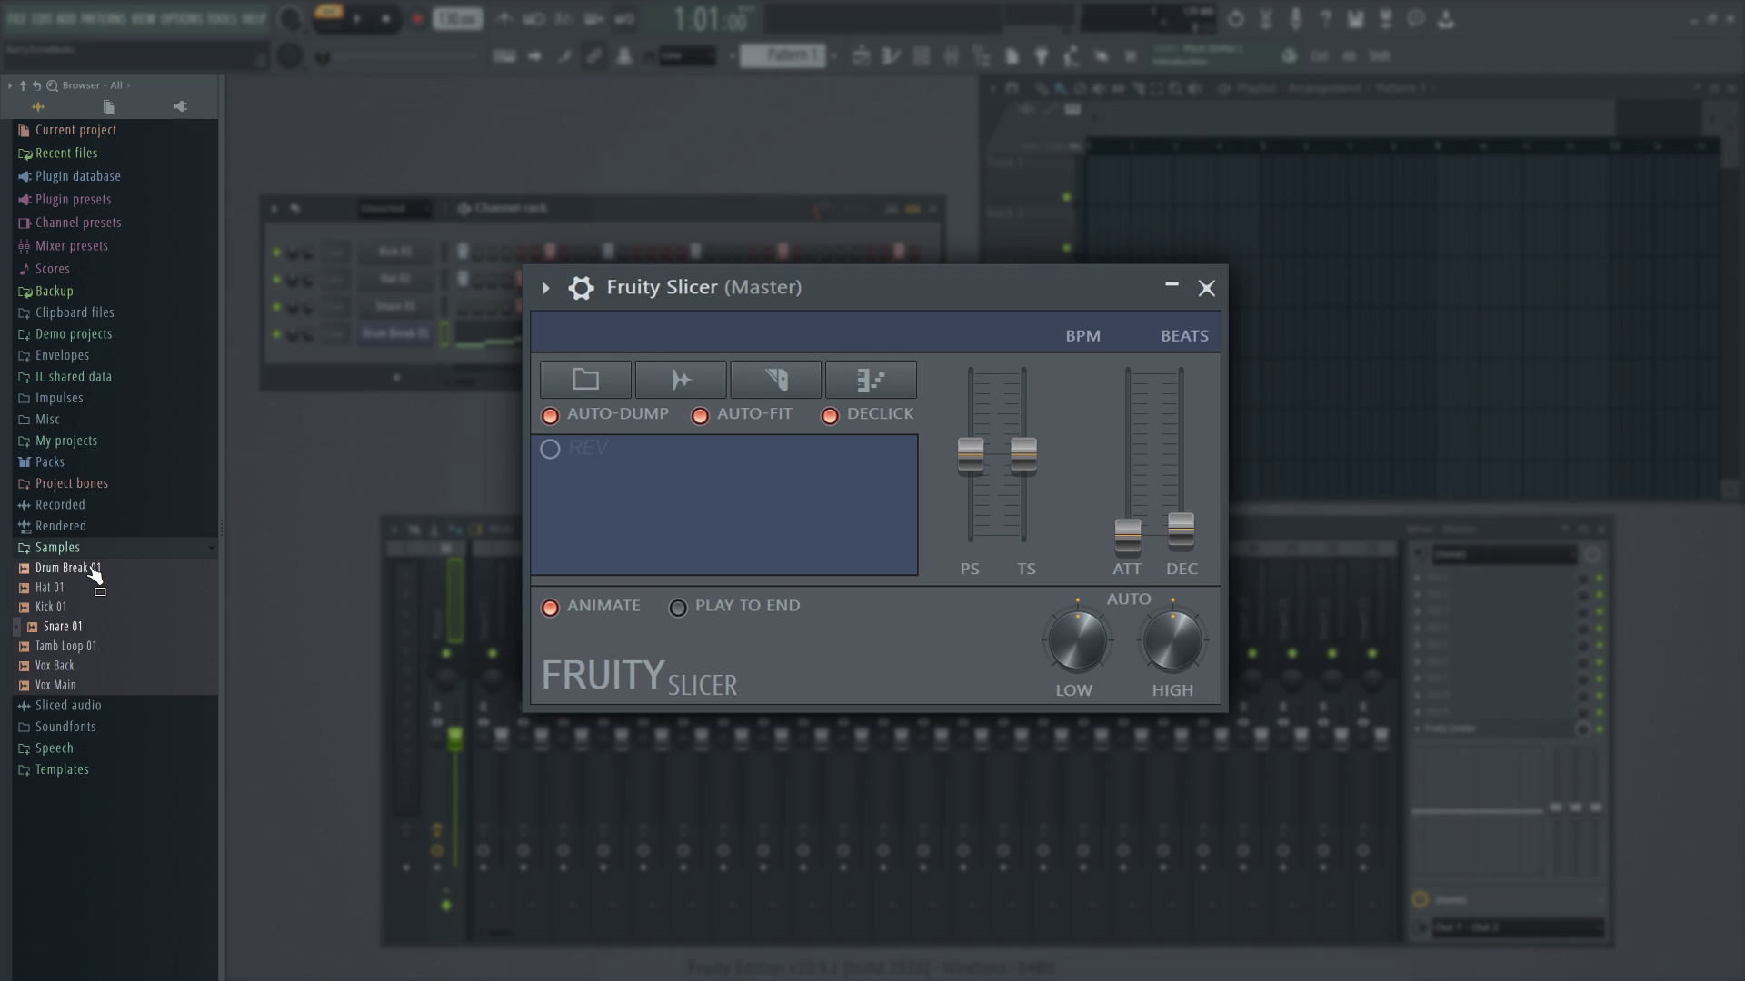
- Load the Drum Break 01 sample into Fruity Slicer and audition it with the pattern
drag(96, 570, 717, 485)
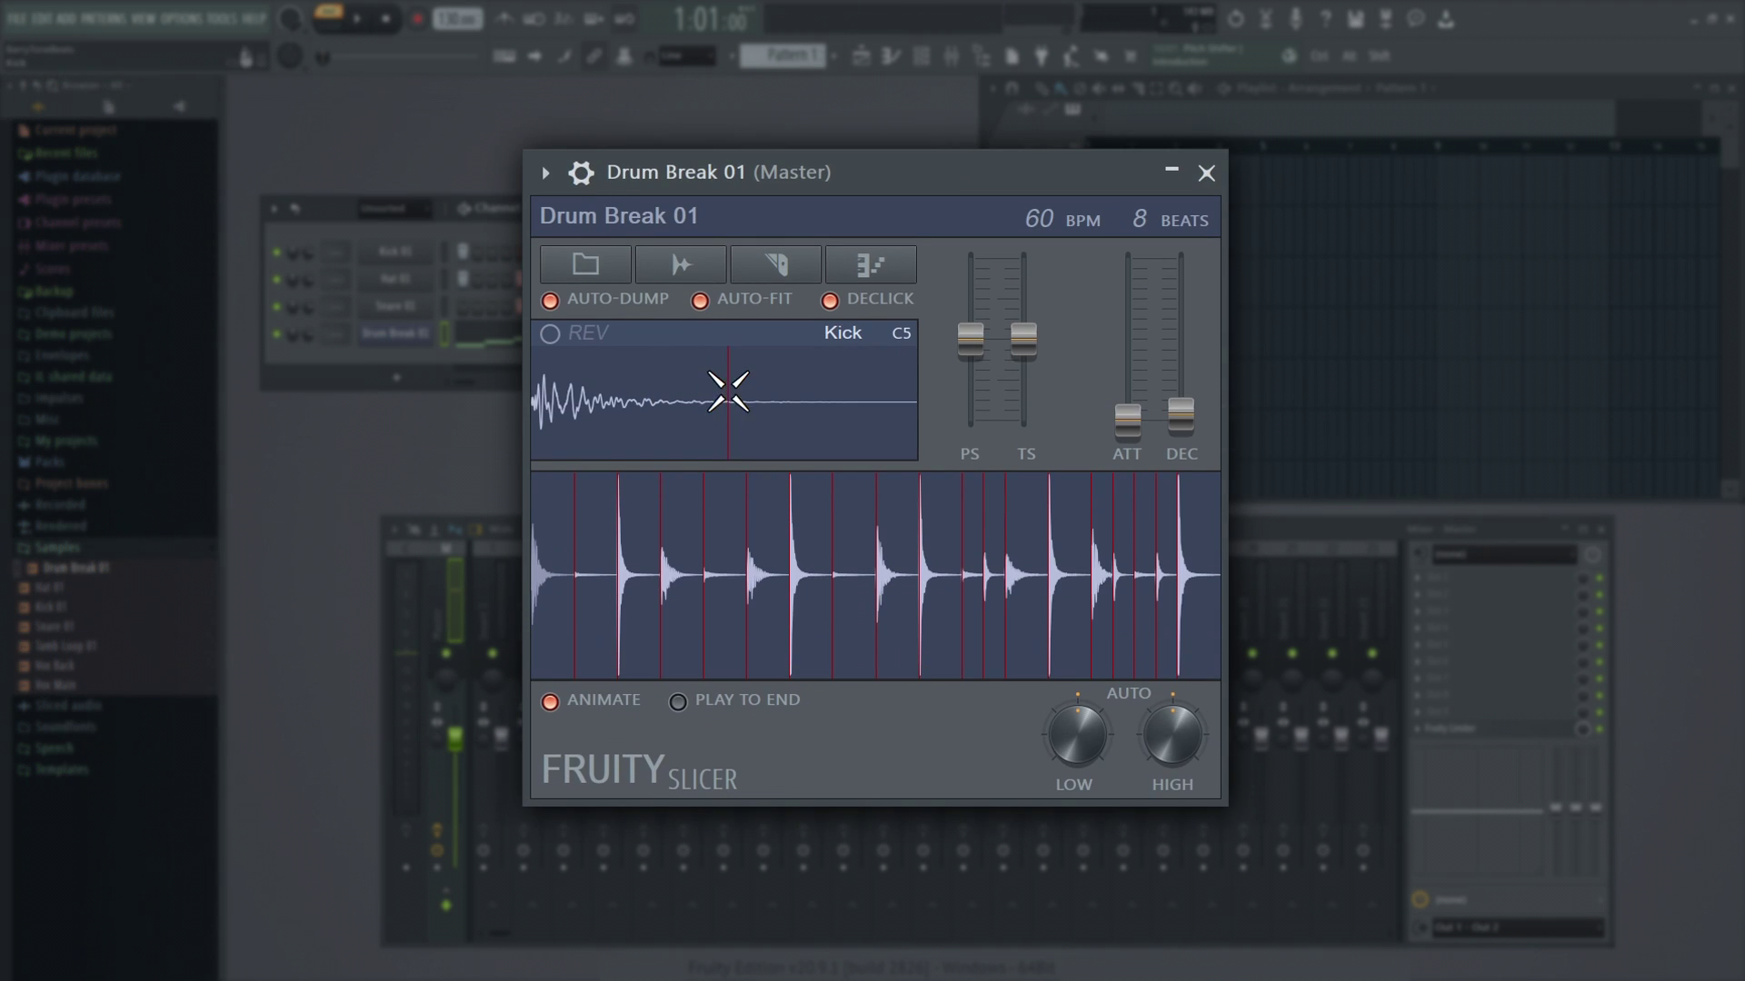
key(space)
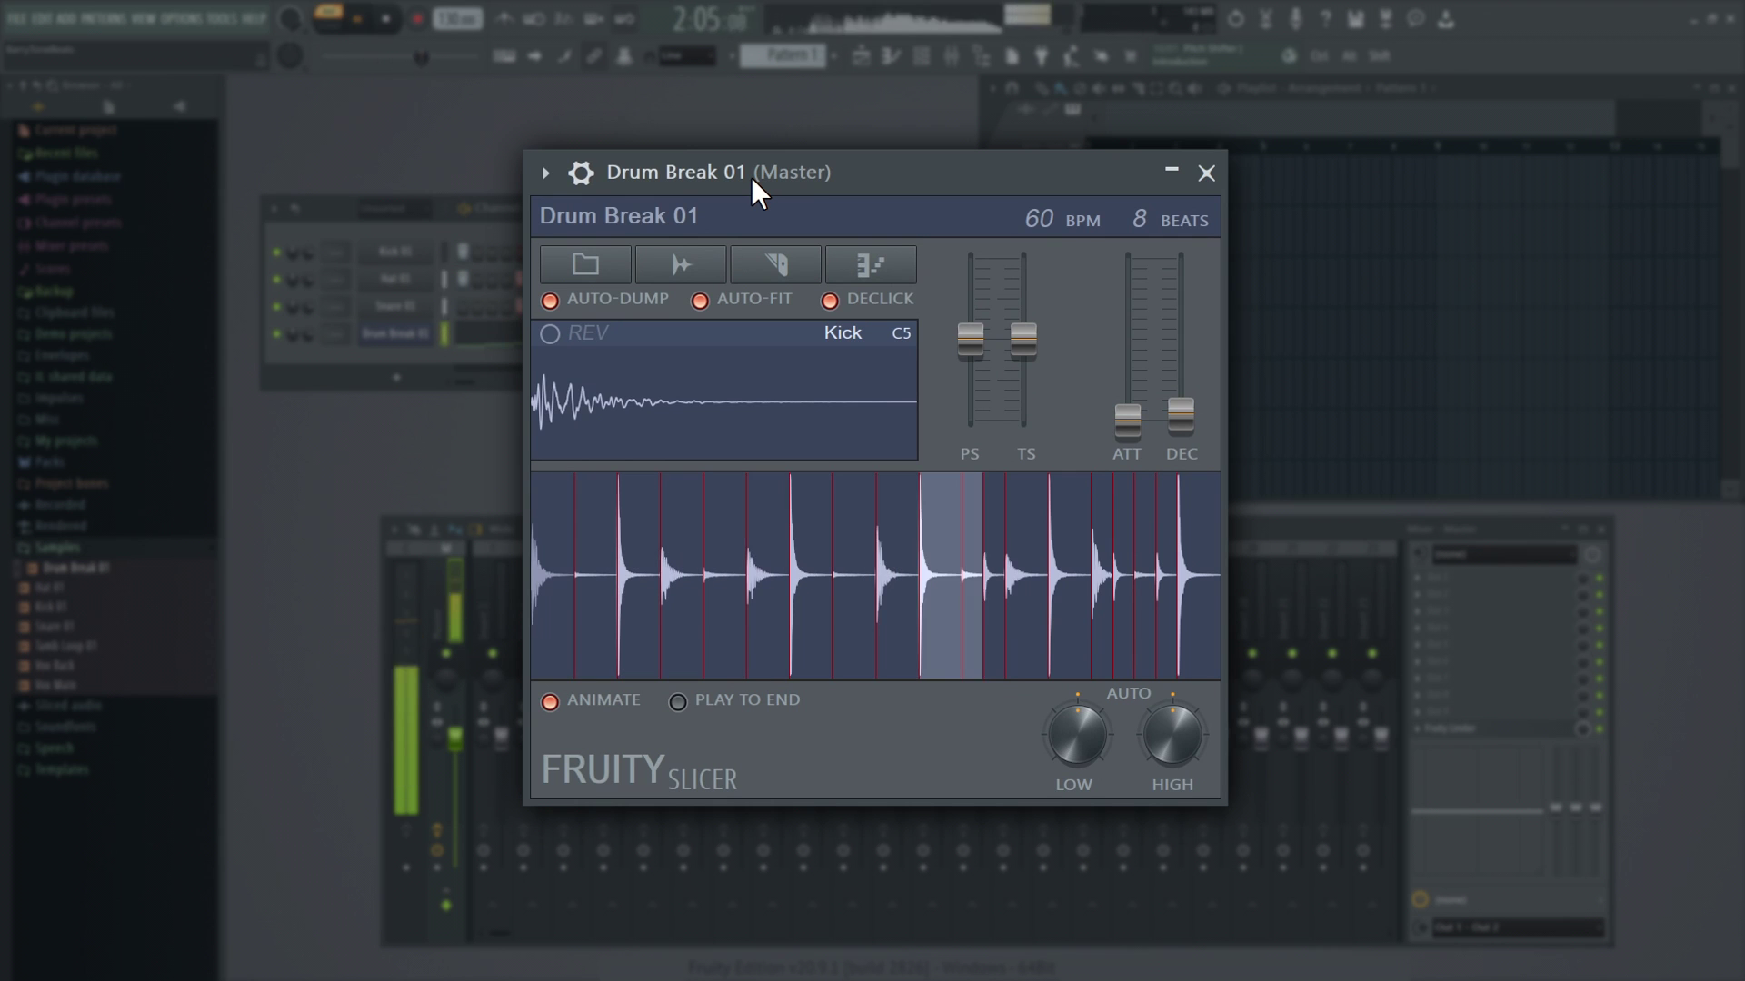
key(space)
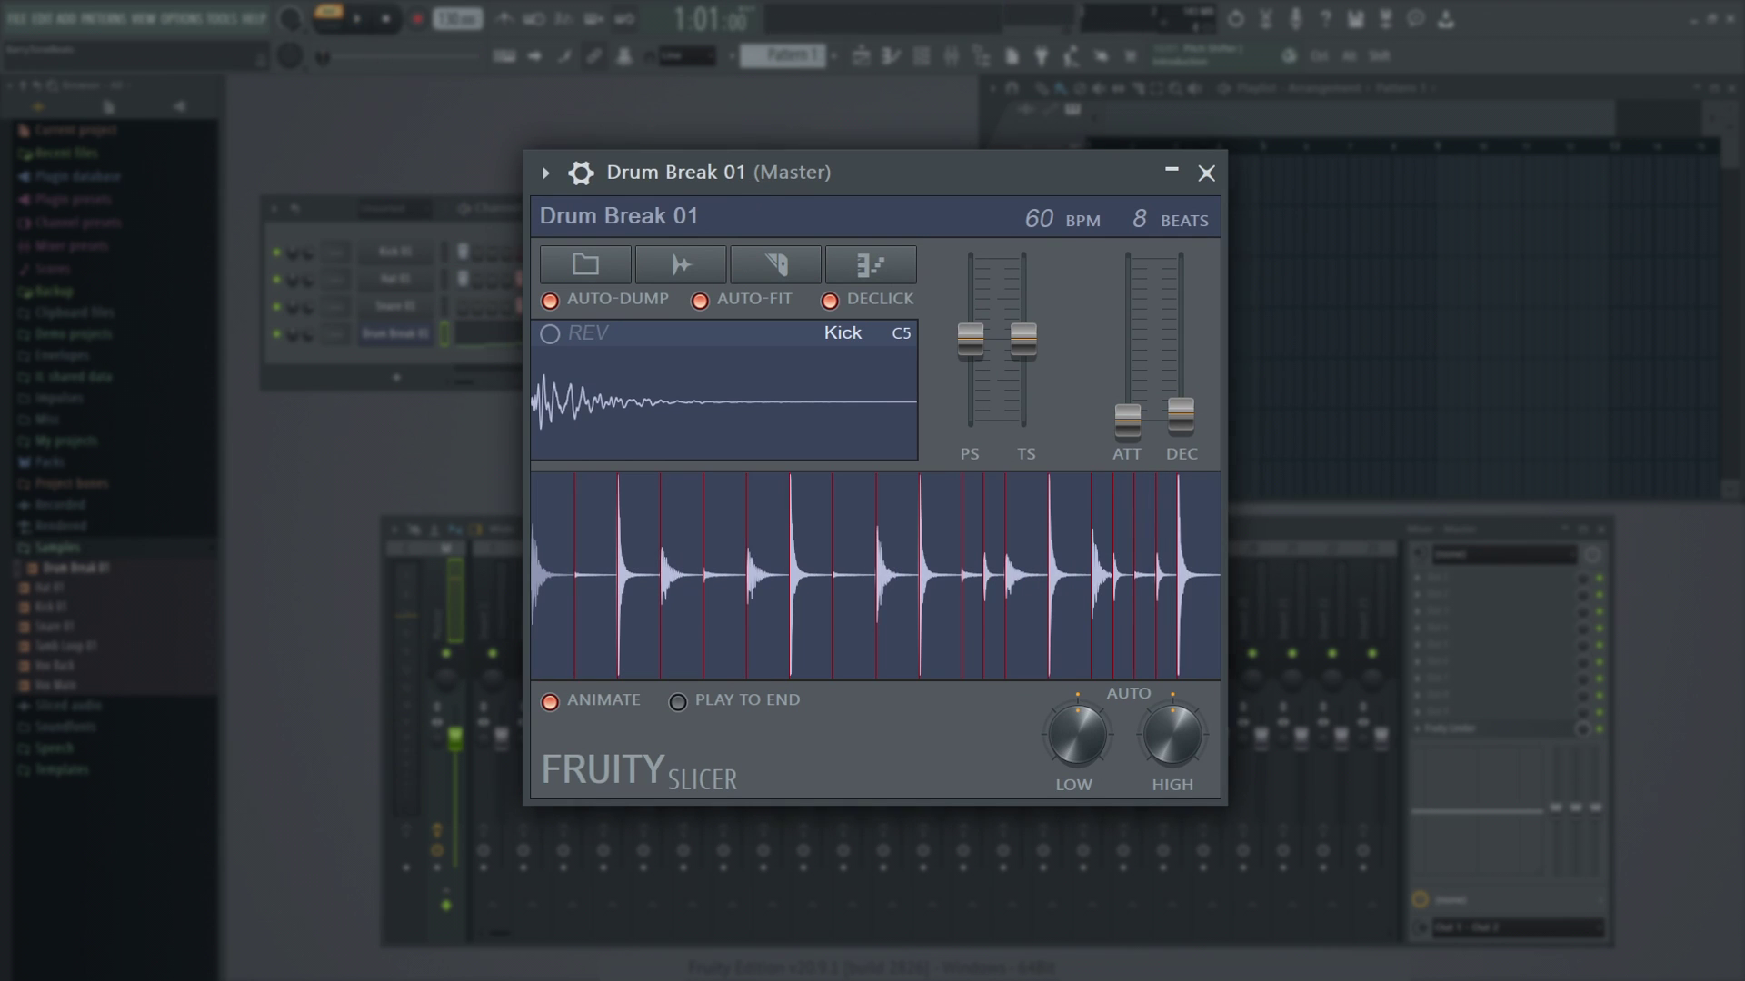
- Delete the slice notes in Drum Break 01's second half and duplicate the first half's notes into their place
key(F7)
drag(1057, 274, 1230, 458)
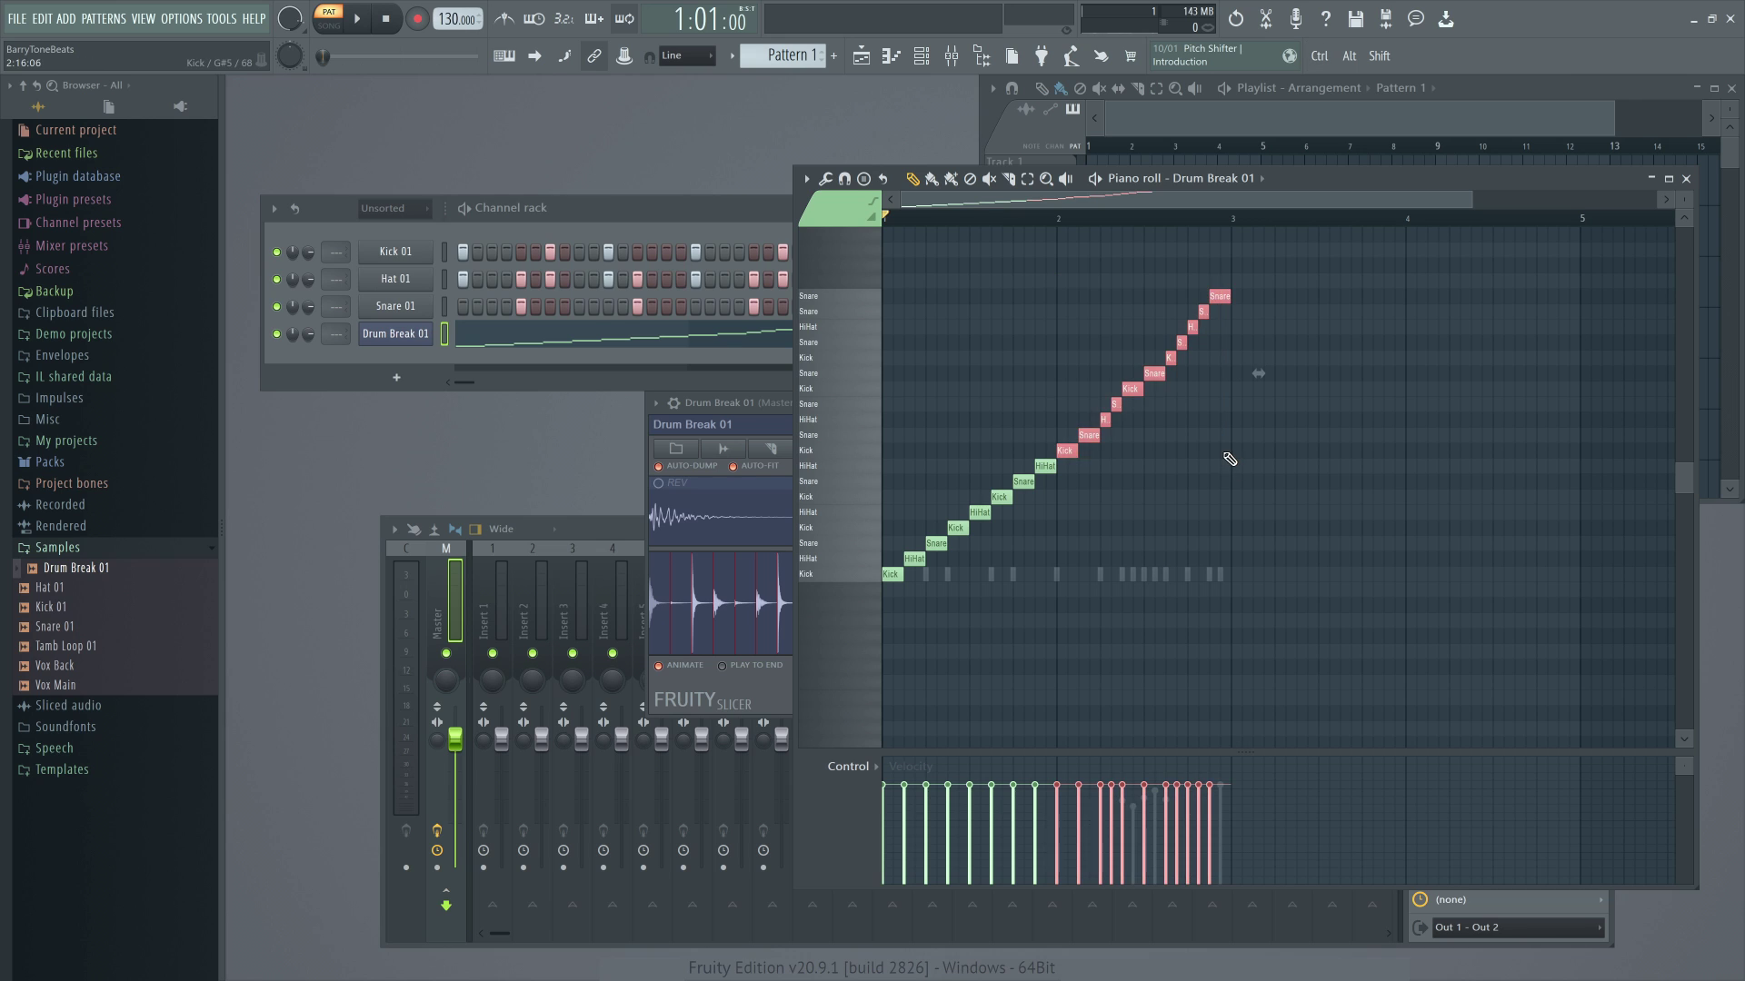
key(Delete)
key(ctrl+a)
key(ctrl+b)
key(F7)
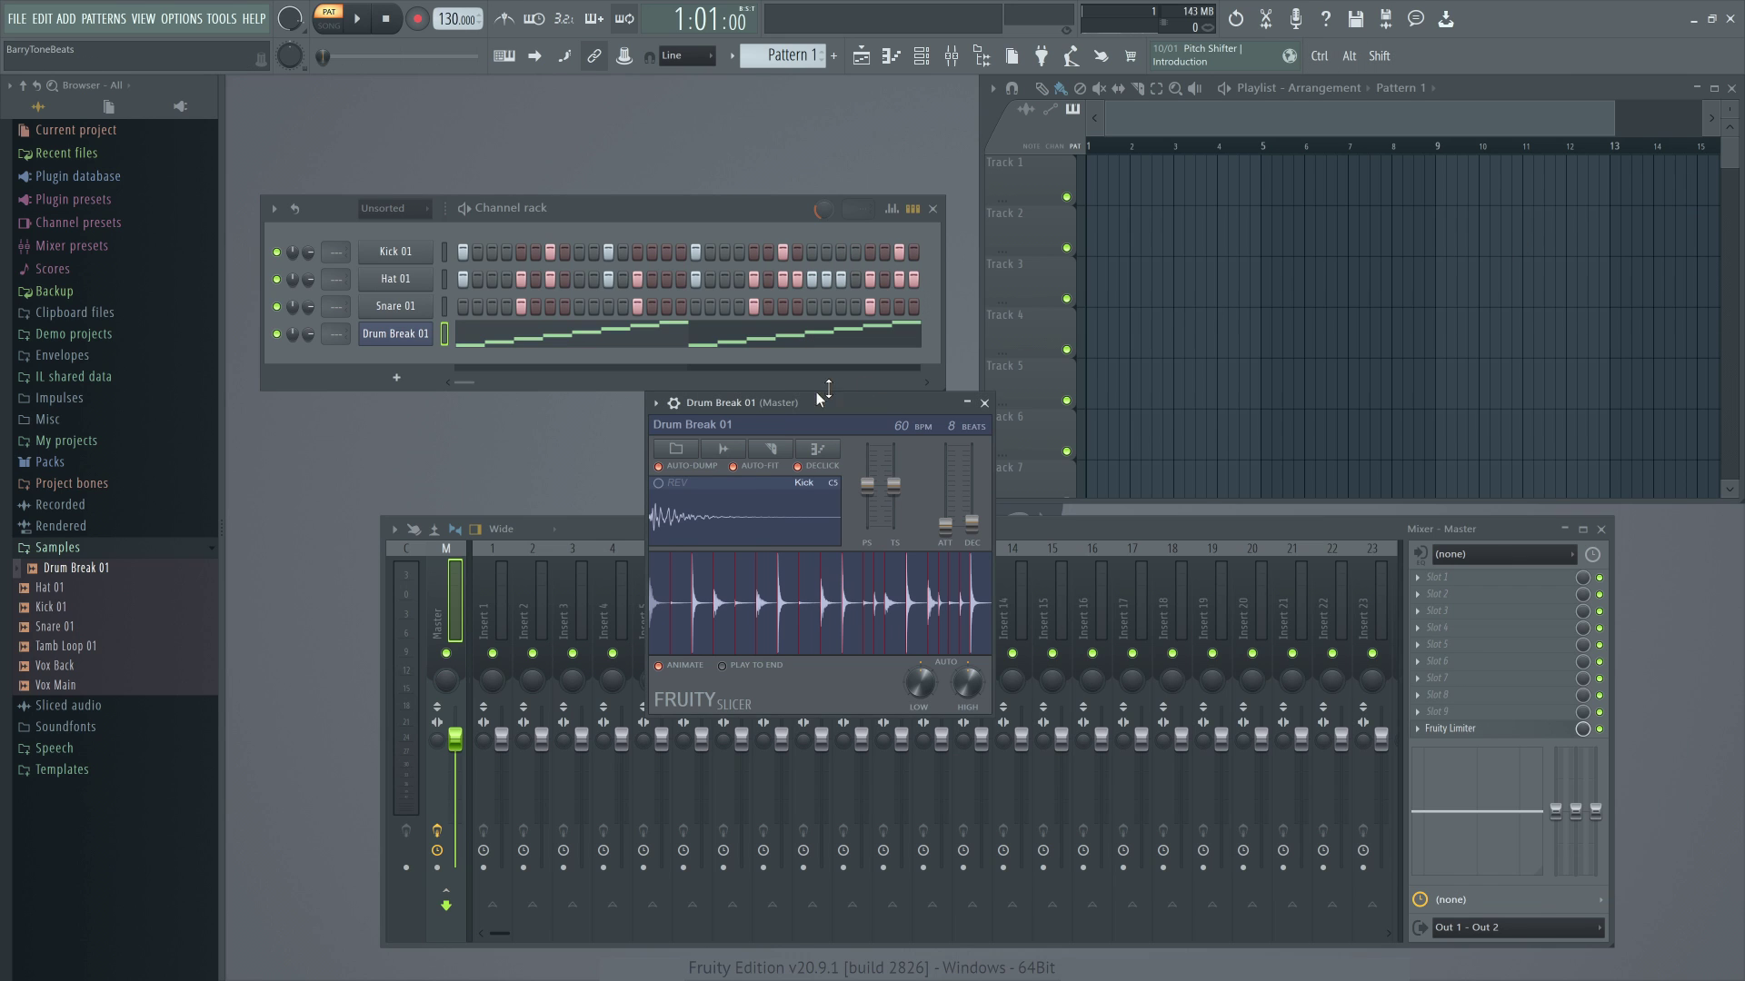
- Play the pattern to audition the rearranged drum break, and close the Fruity Slicer window
click(819, 398)
key(space)
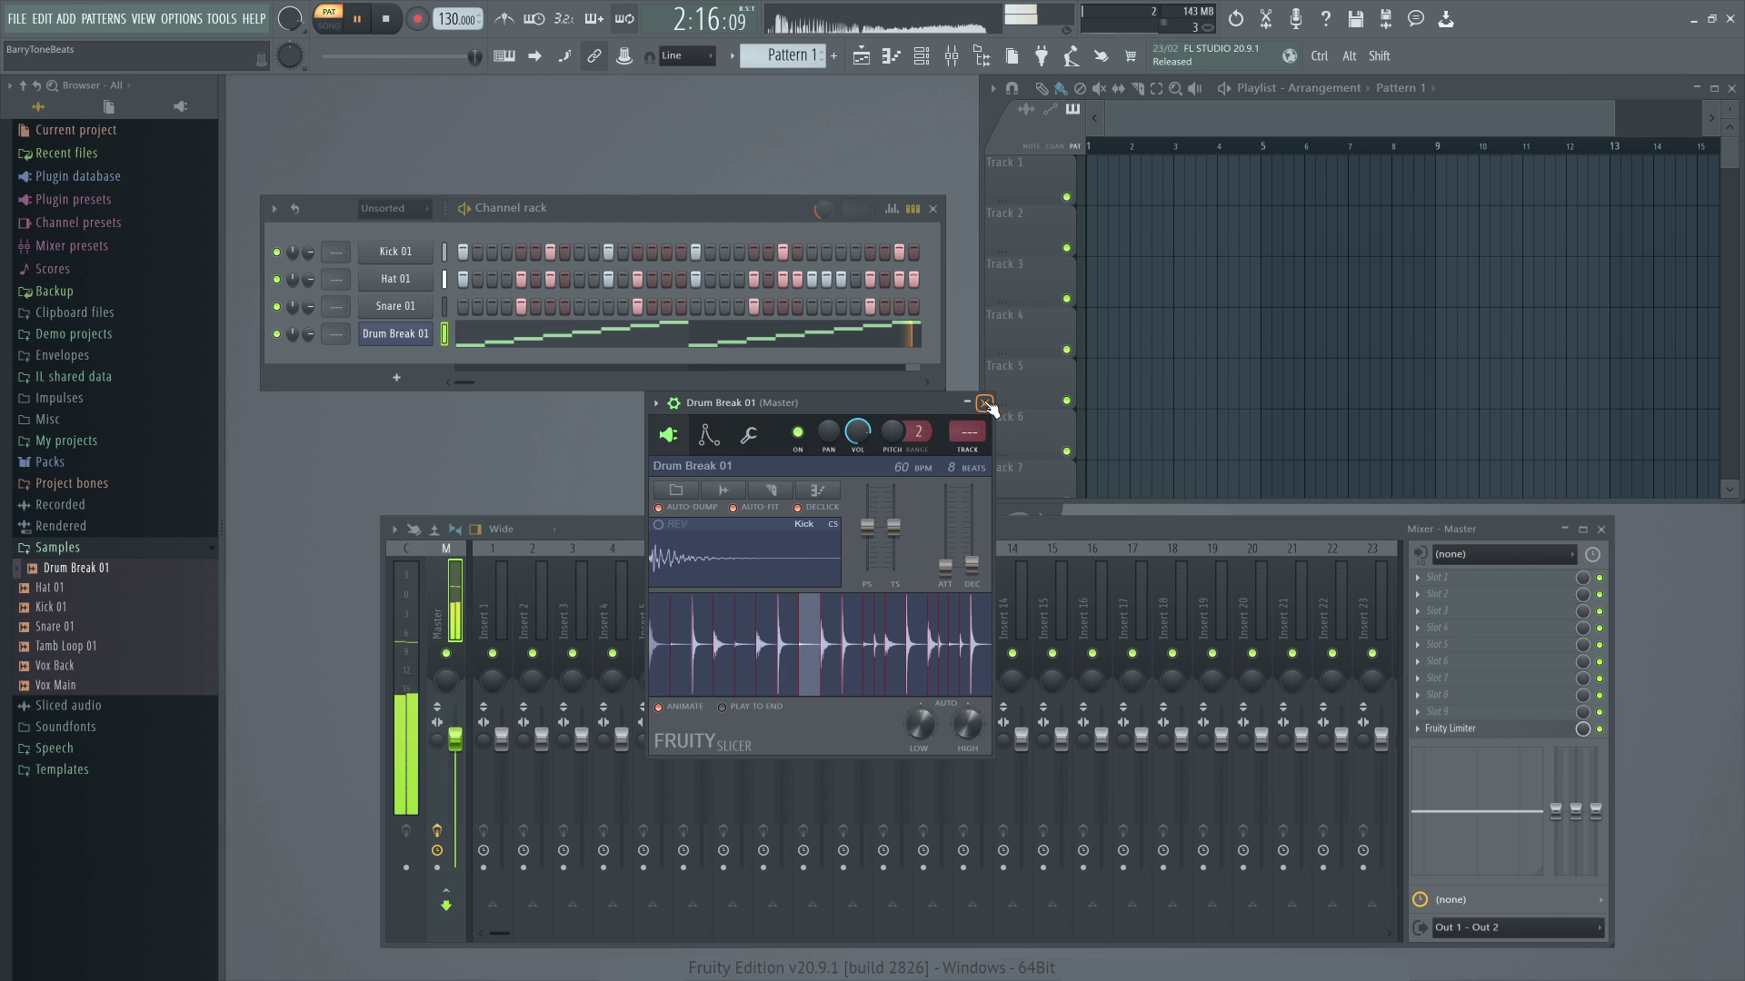
click(985, 402)
key(space)
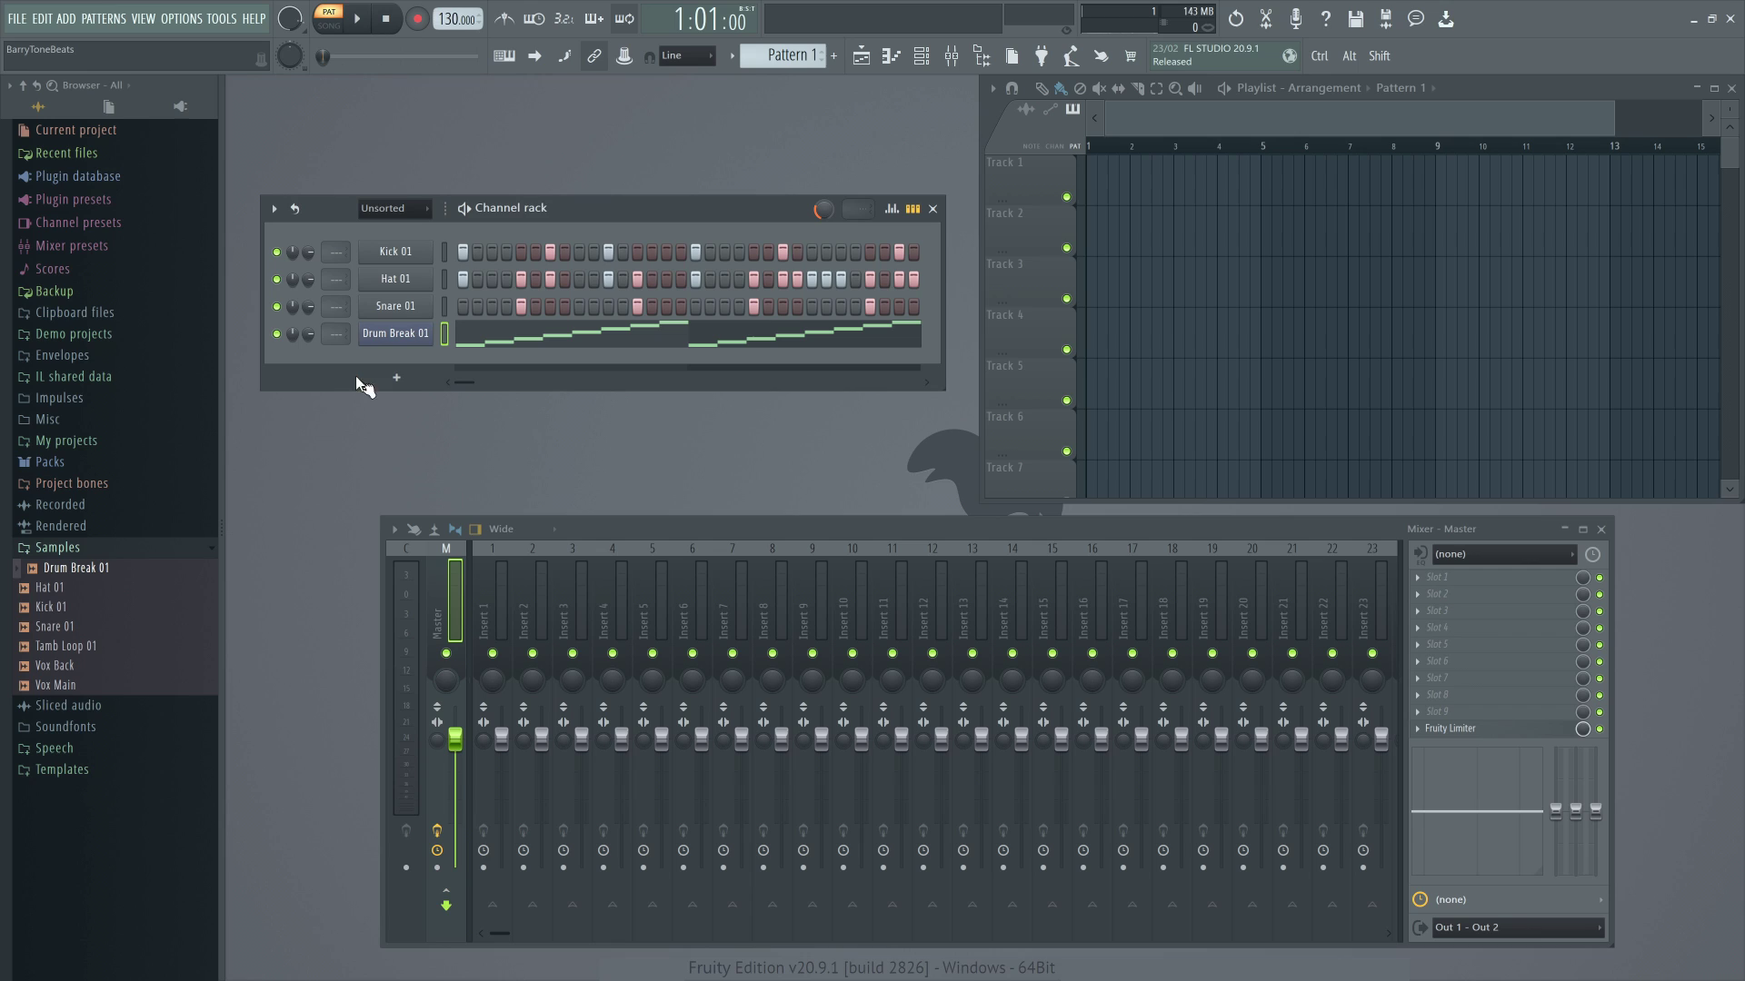
- Route Kick 01, Hat 01, Snare 01 and Drum Break 01 to mixer tracks 1, 2, 3 and 4
scroll(335, 252, up, 1)
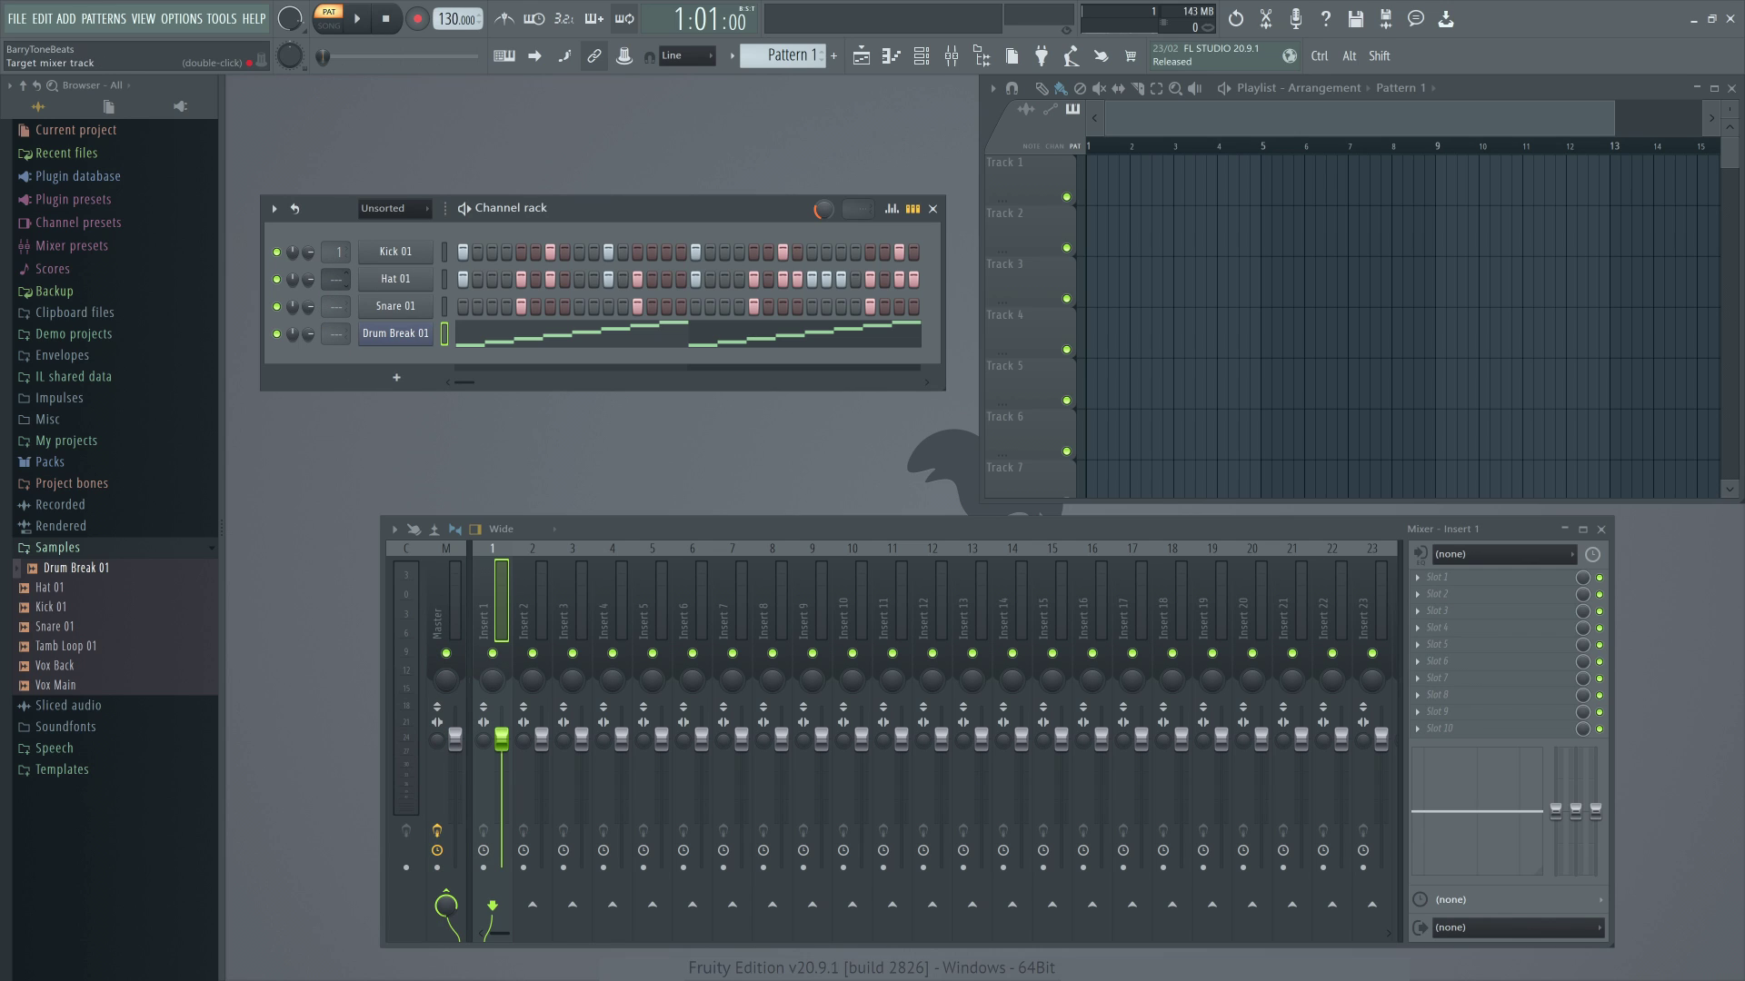
scroll(339, 279, up, 1)
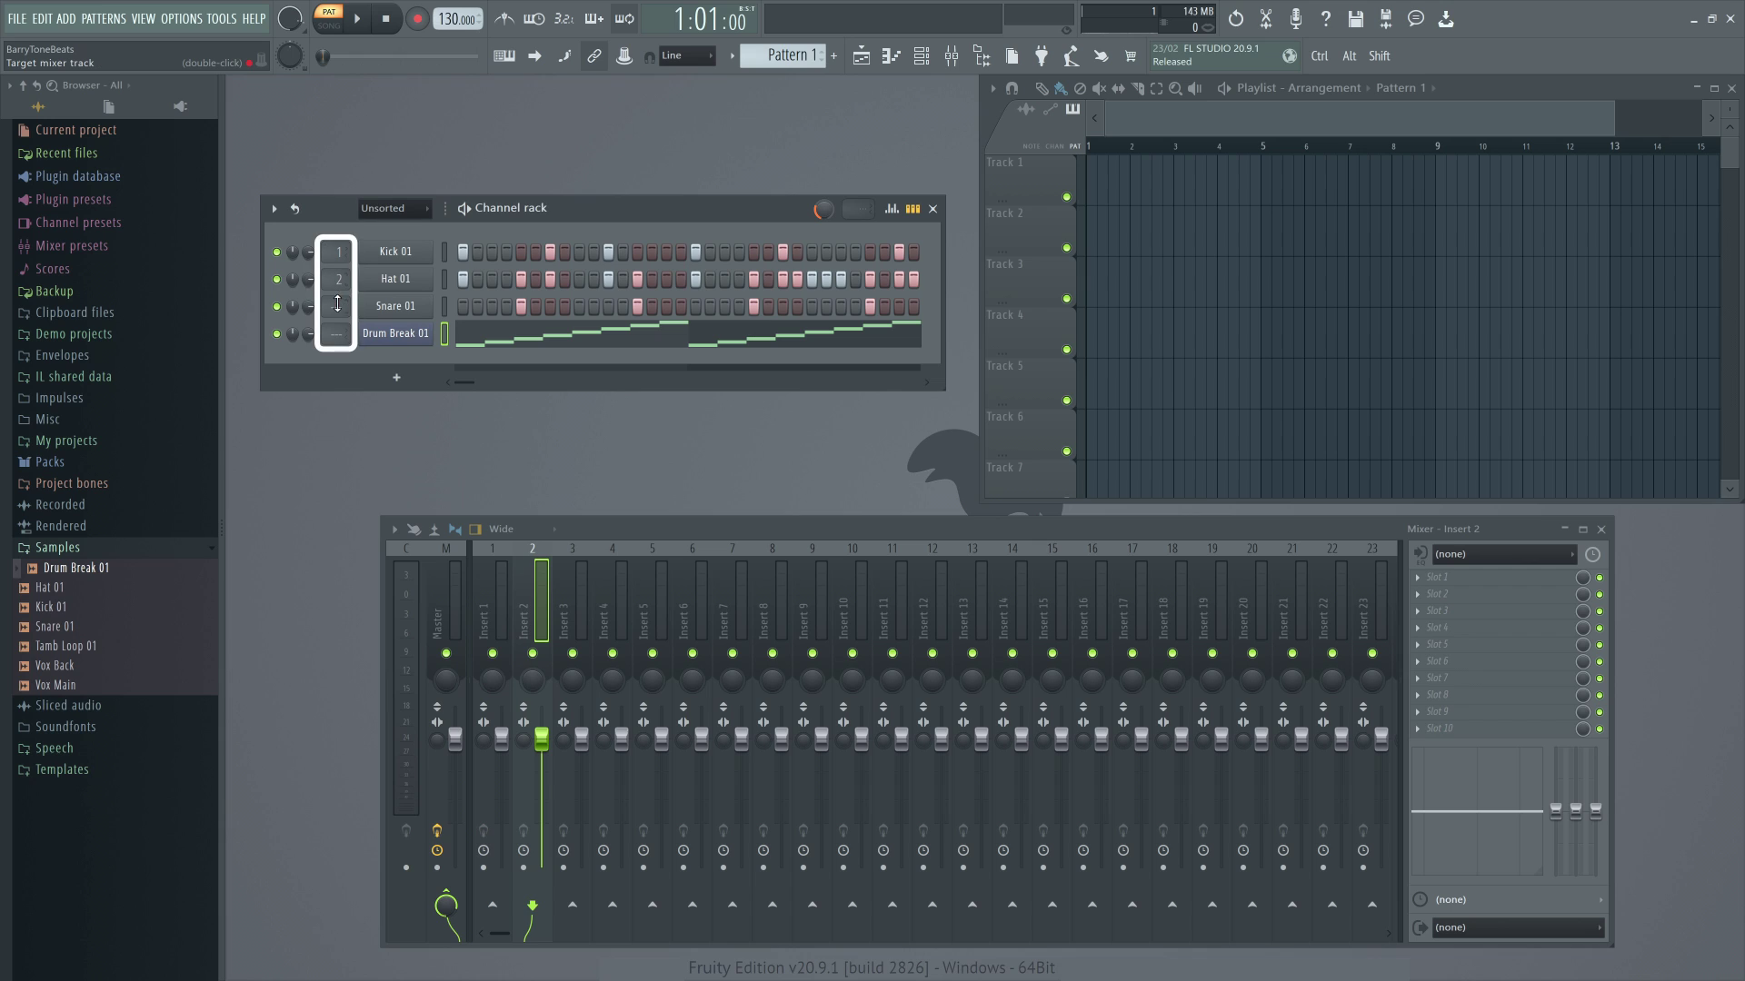
drag(339, 306, 332, 333)
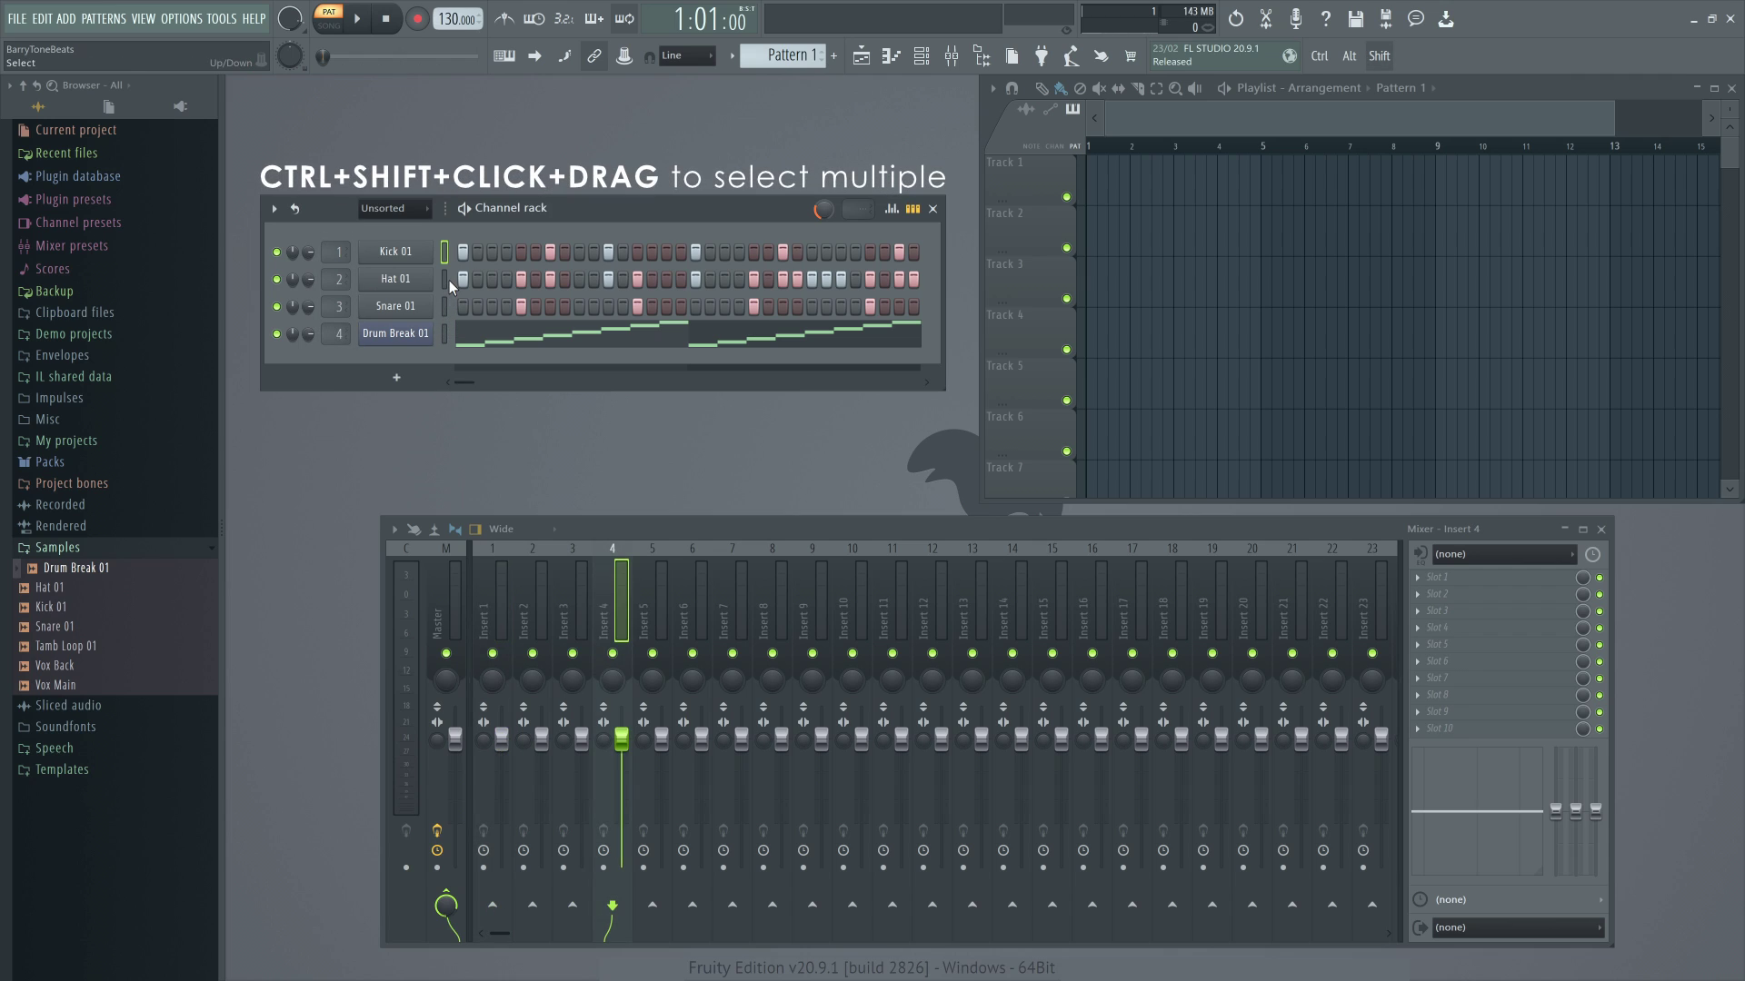
- Link the four selected channels to mixer inserts 1 to 4 so the inserts take over the channel names
click(493, 580)
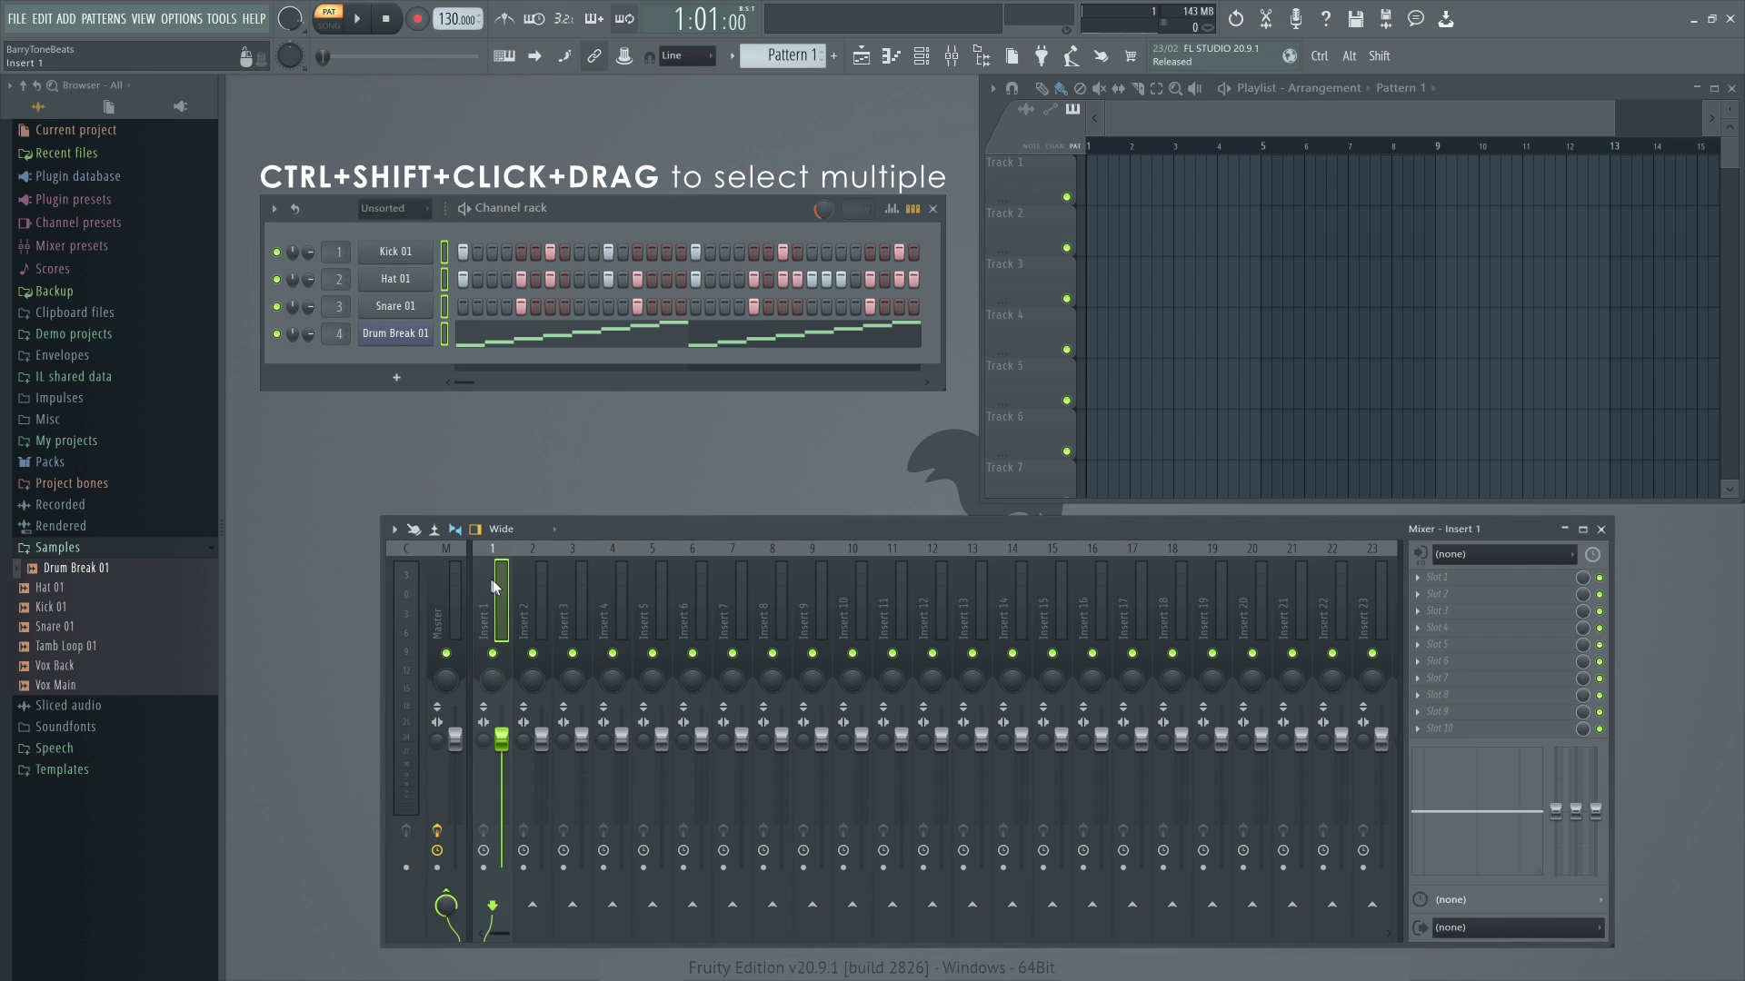
drag(525, 583, 608, 587)
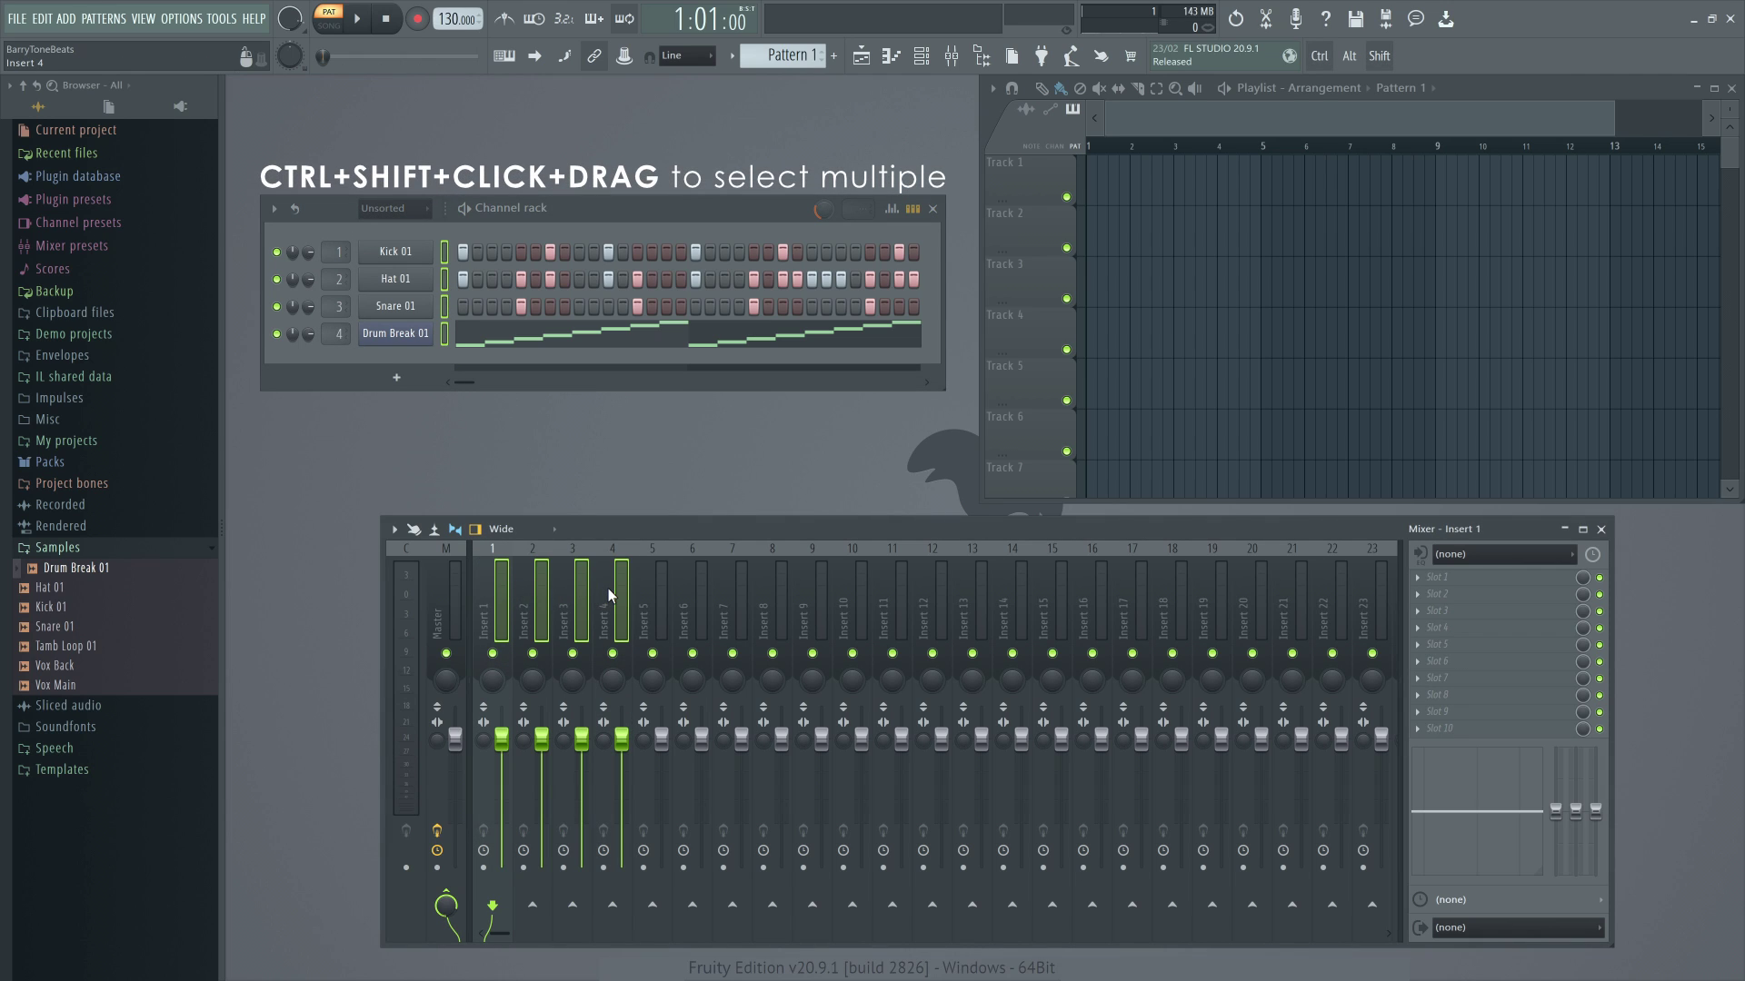
key(ctrl+l)
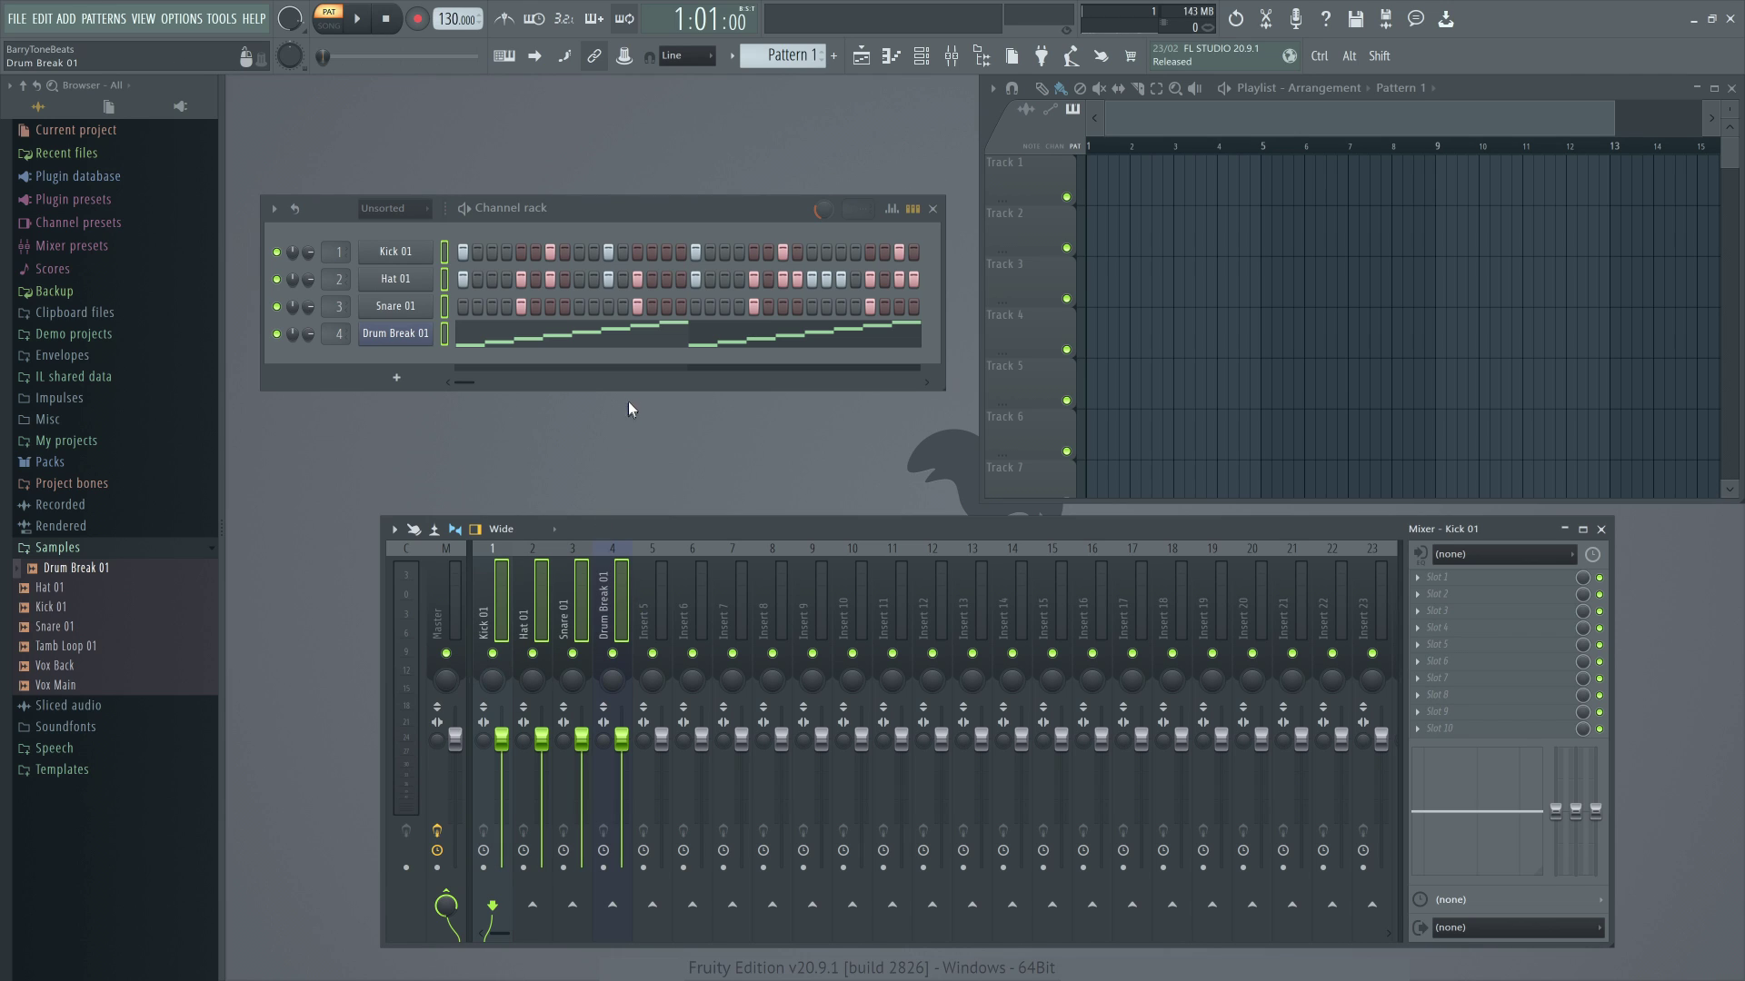
- Place Pattern 1 at the start of playlist Track 1, colour the track purple and name it and its clips Drums
click(1090, 184)
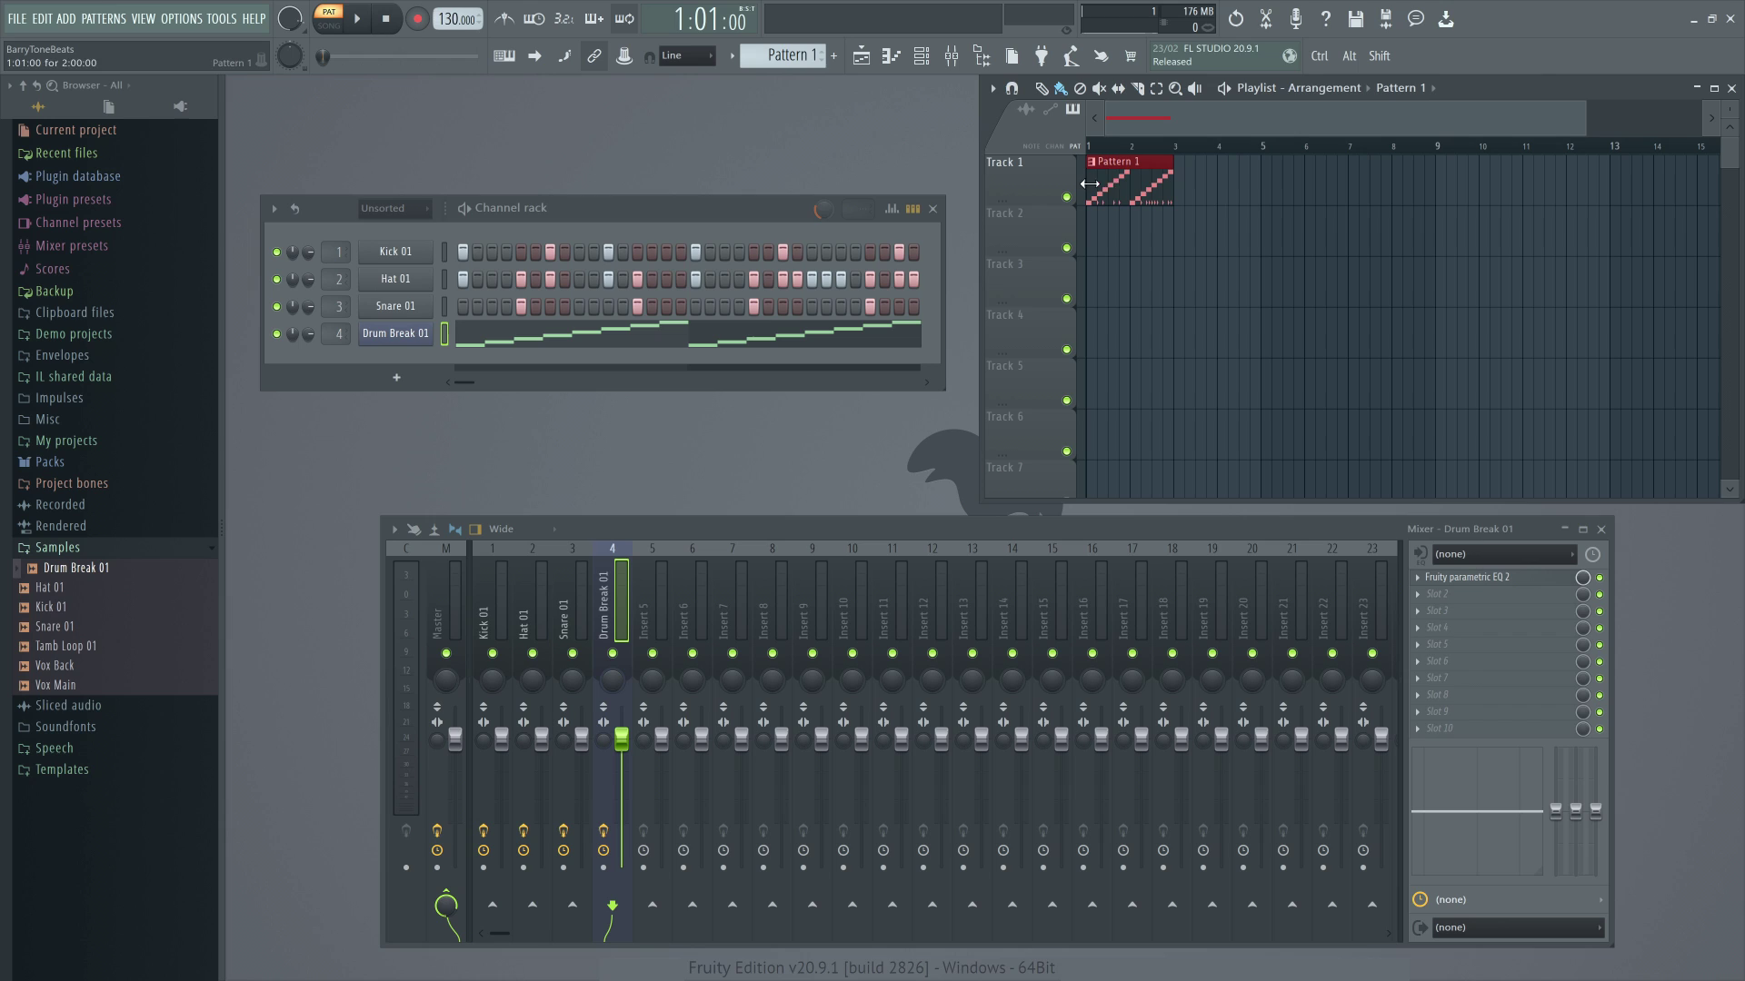
double_click(1022, 176)
click(1207, 168)
click(1325, 216)
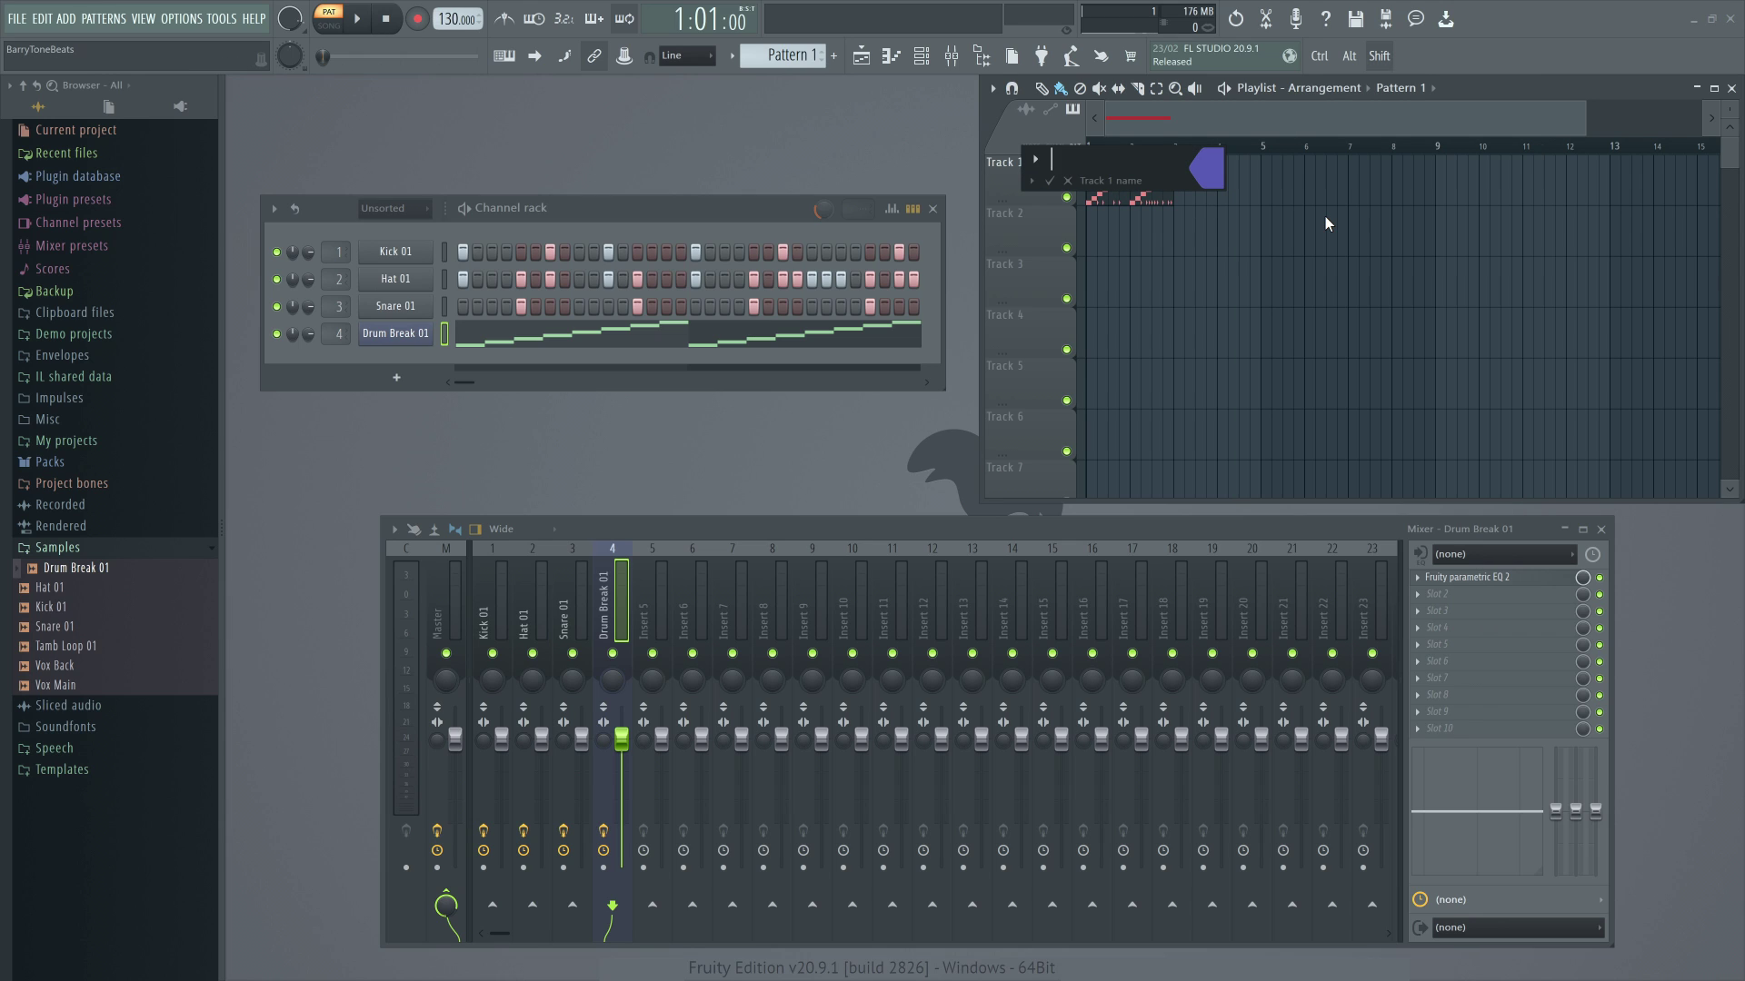
text(Drums)
key(Return)
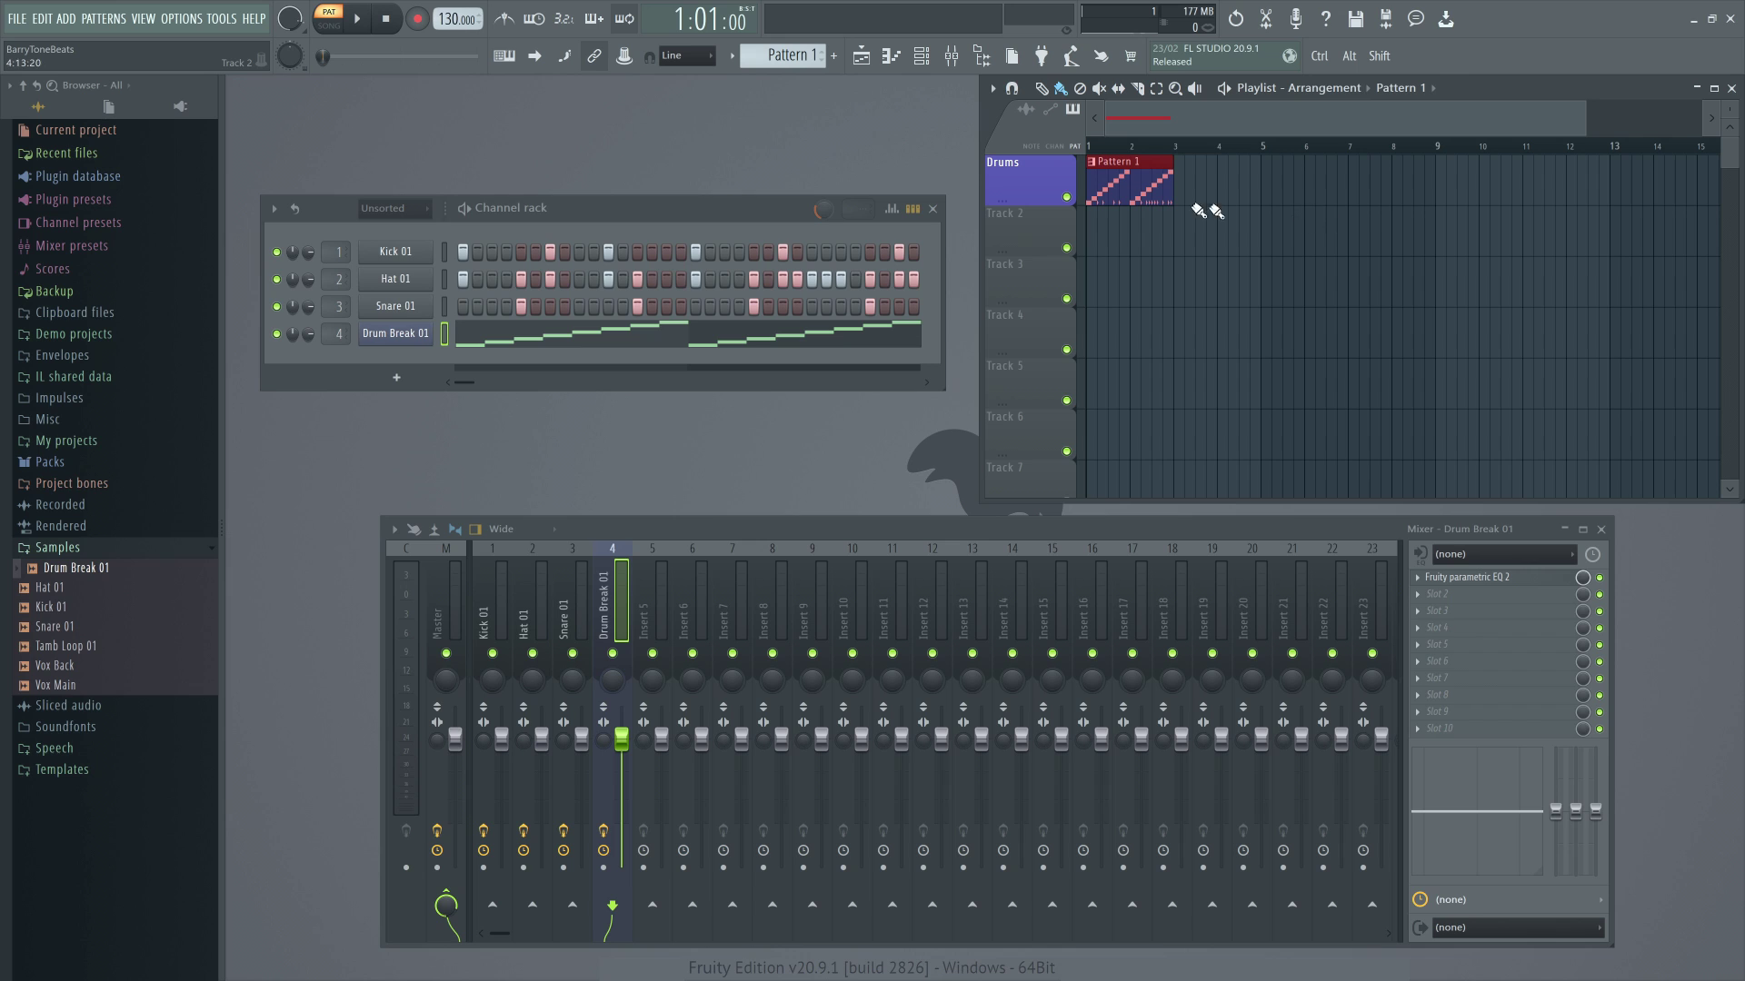
right_click(1043, 165)
click(1043, 166)
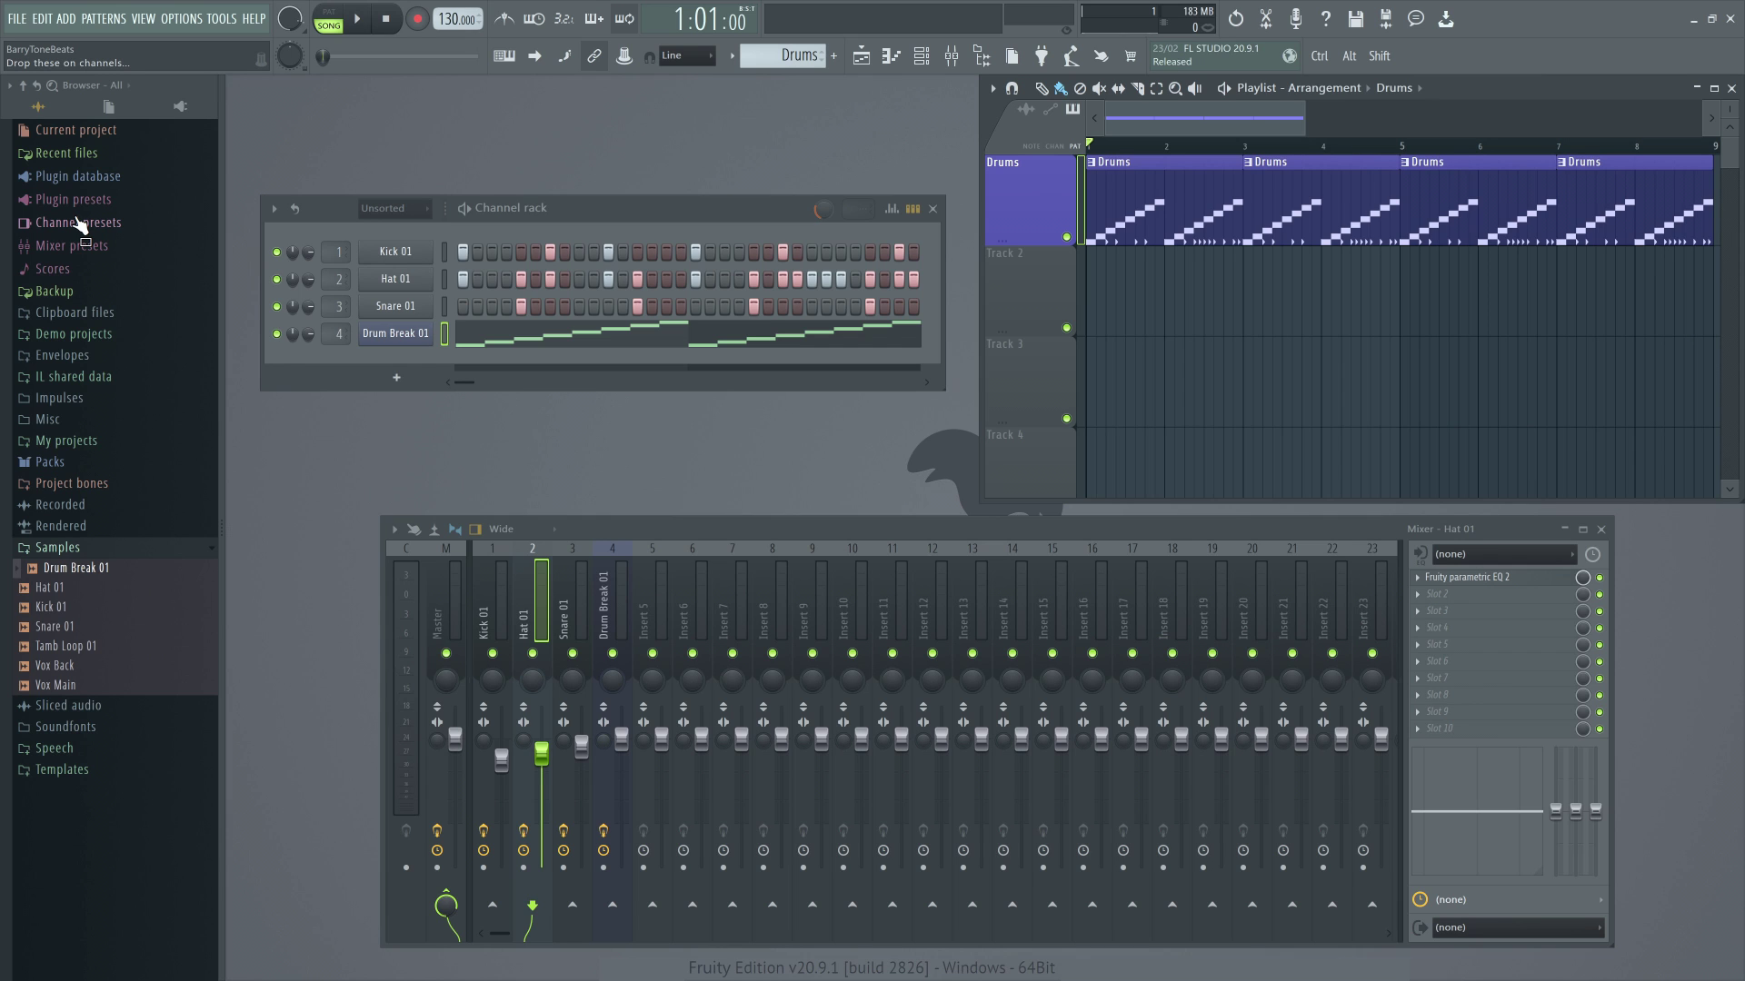
- Add 3x Osc as an instrument track on playlist Track 2 and set the coarse pitch of oscillators 1 and 3 to 12
key(F8)
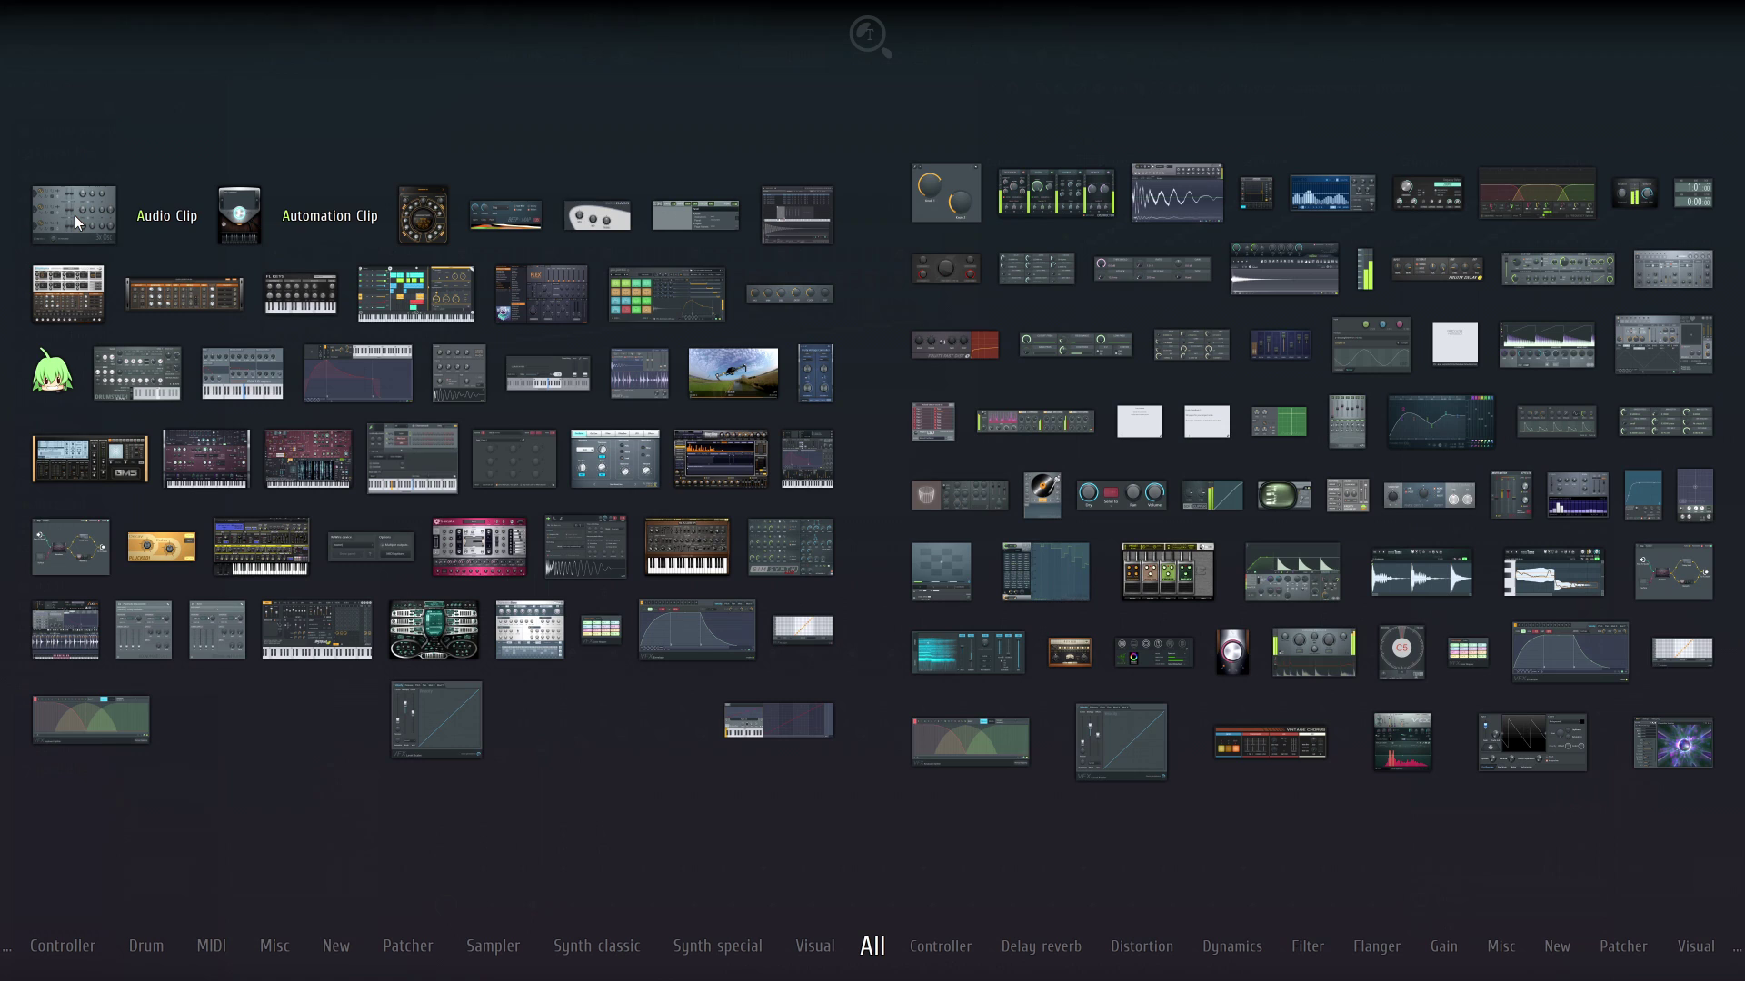
text(3x)
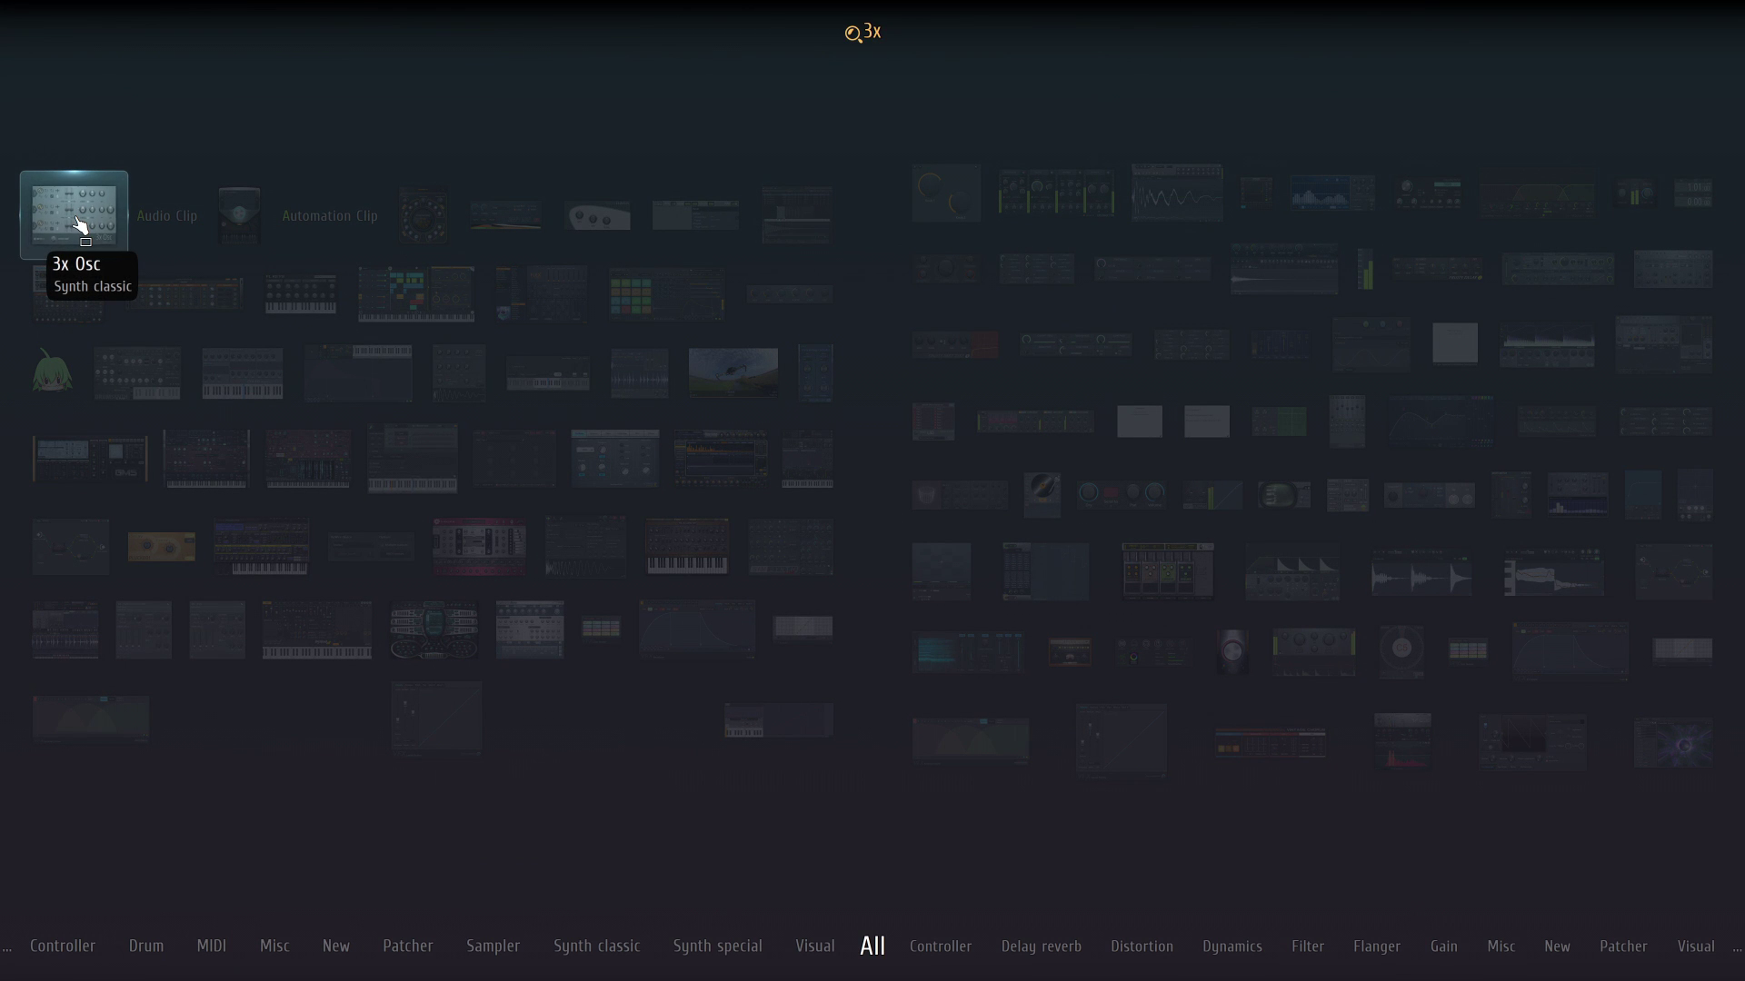
drag(80, 225, 1033, 298)
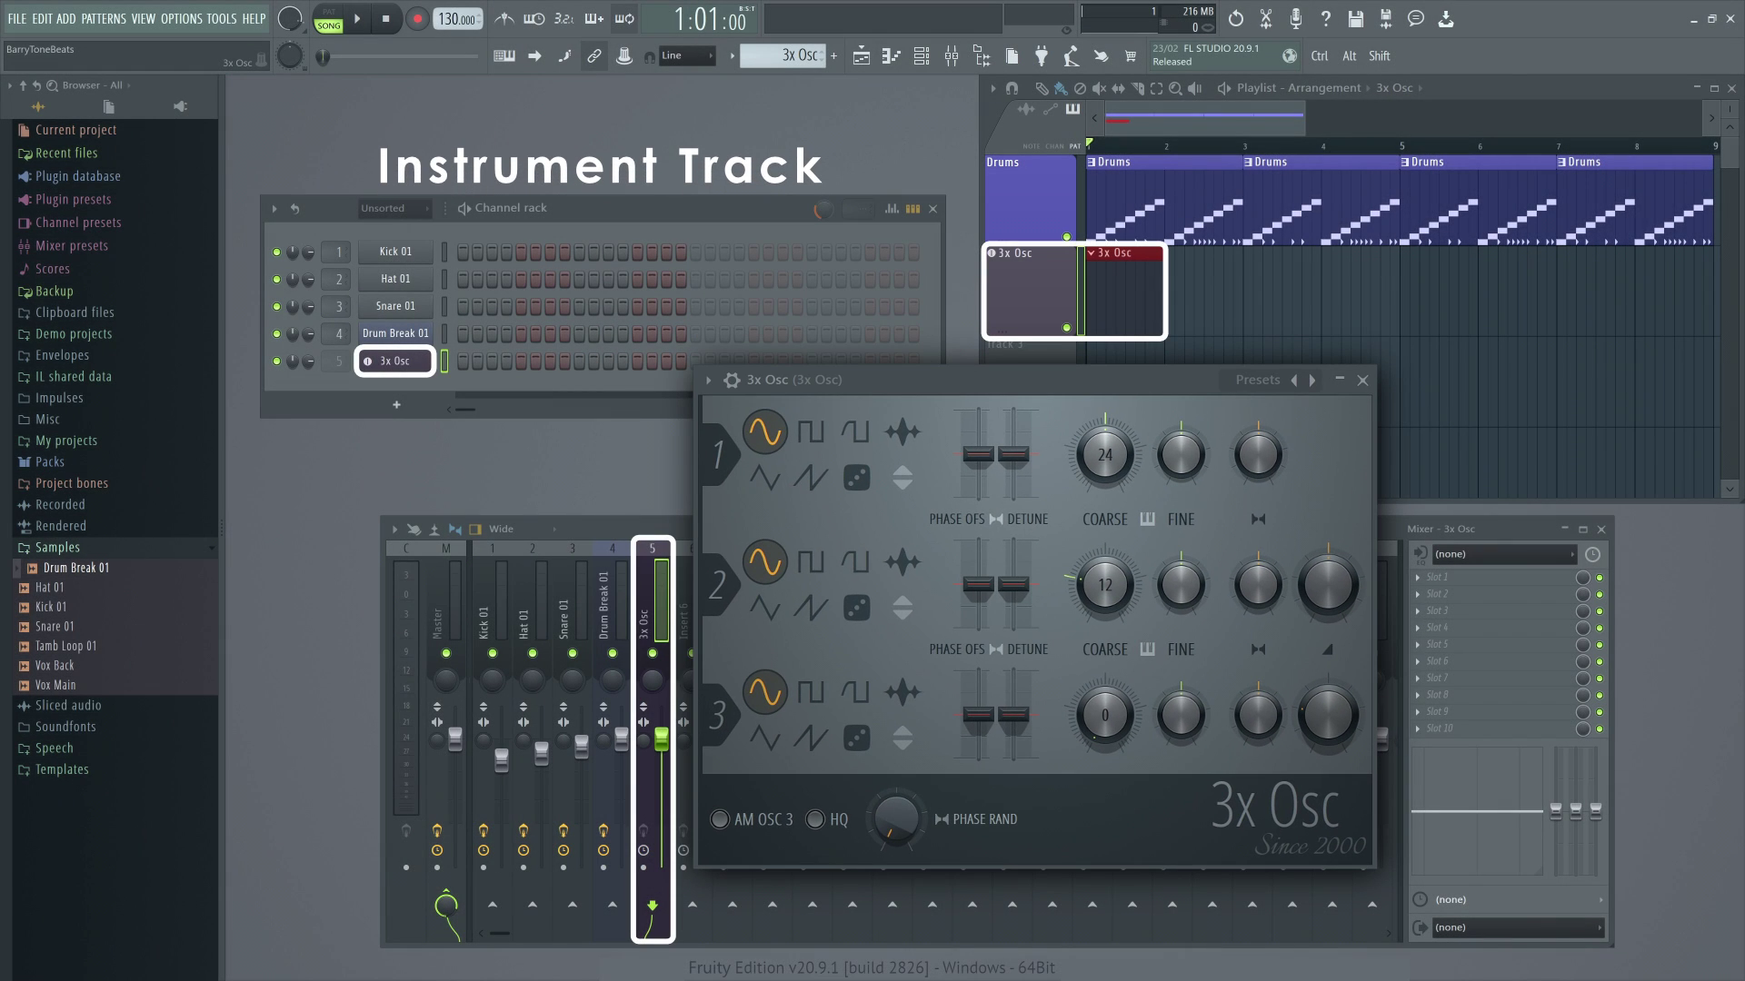
drag(1105, 454, 1114, 477)
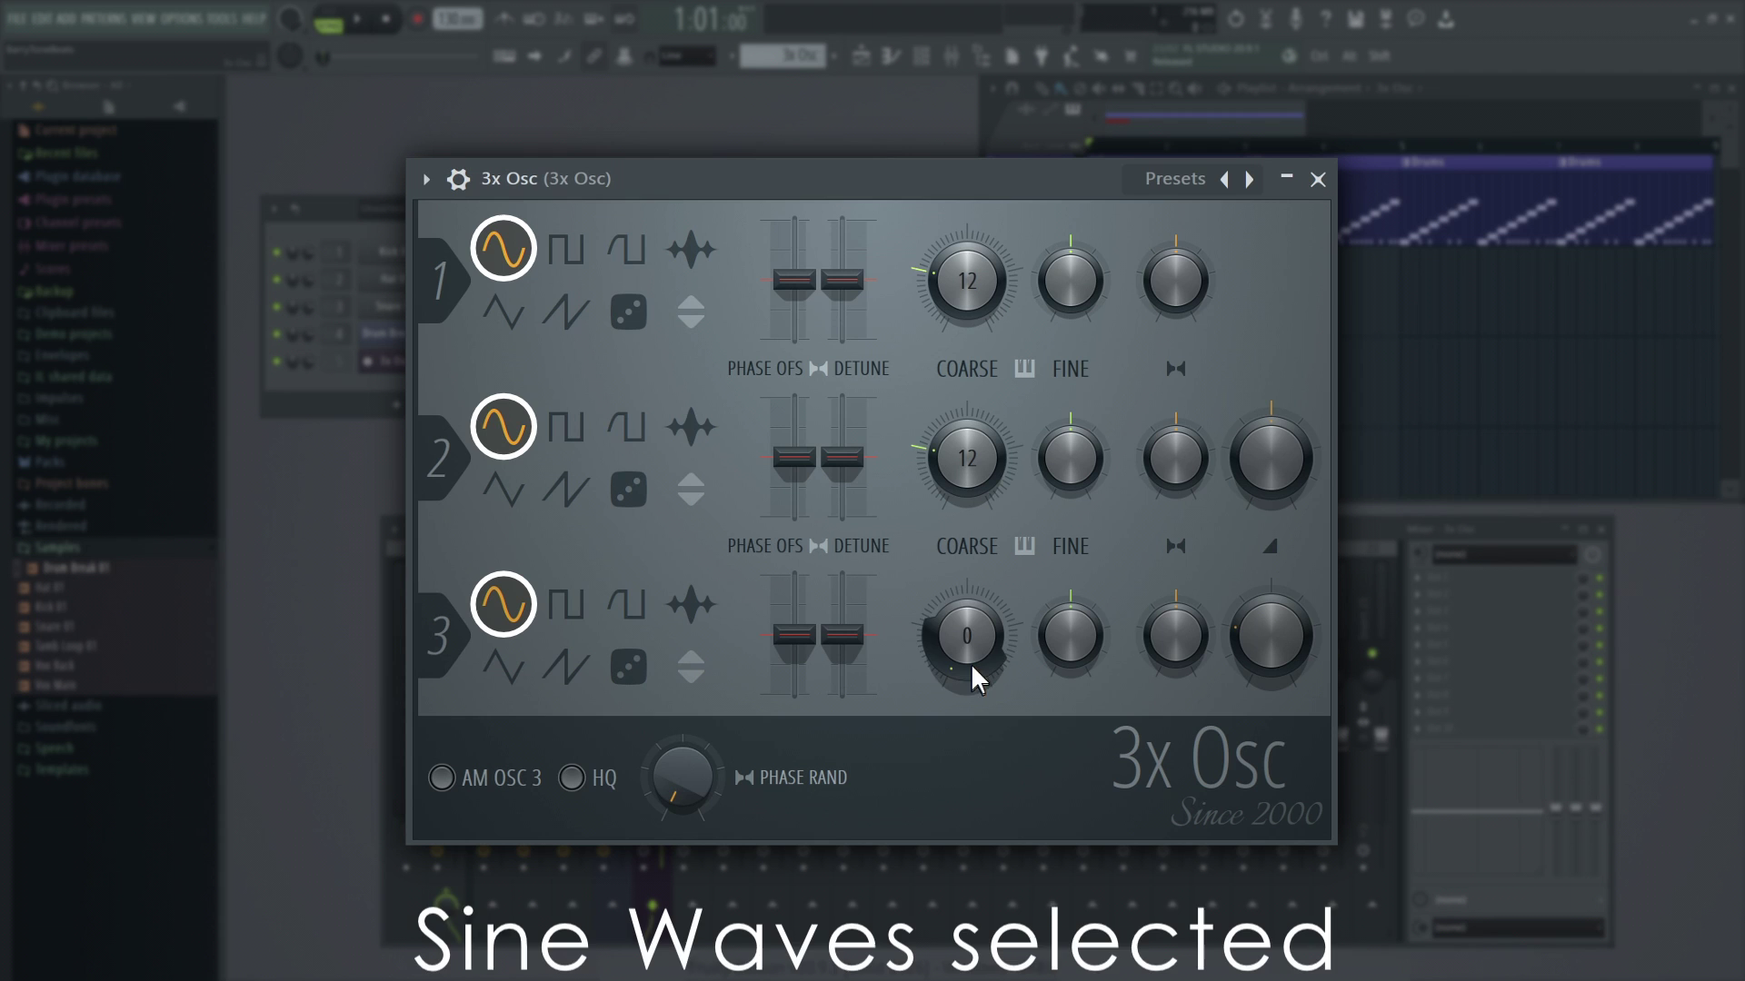
drag(974, 677, 972, 636)
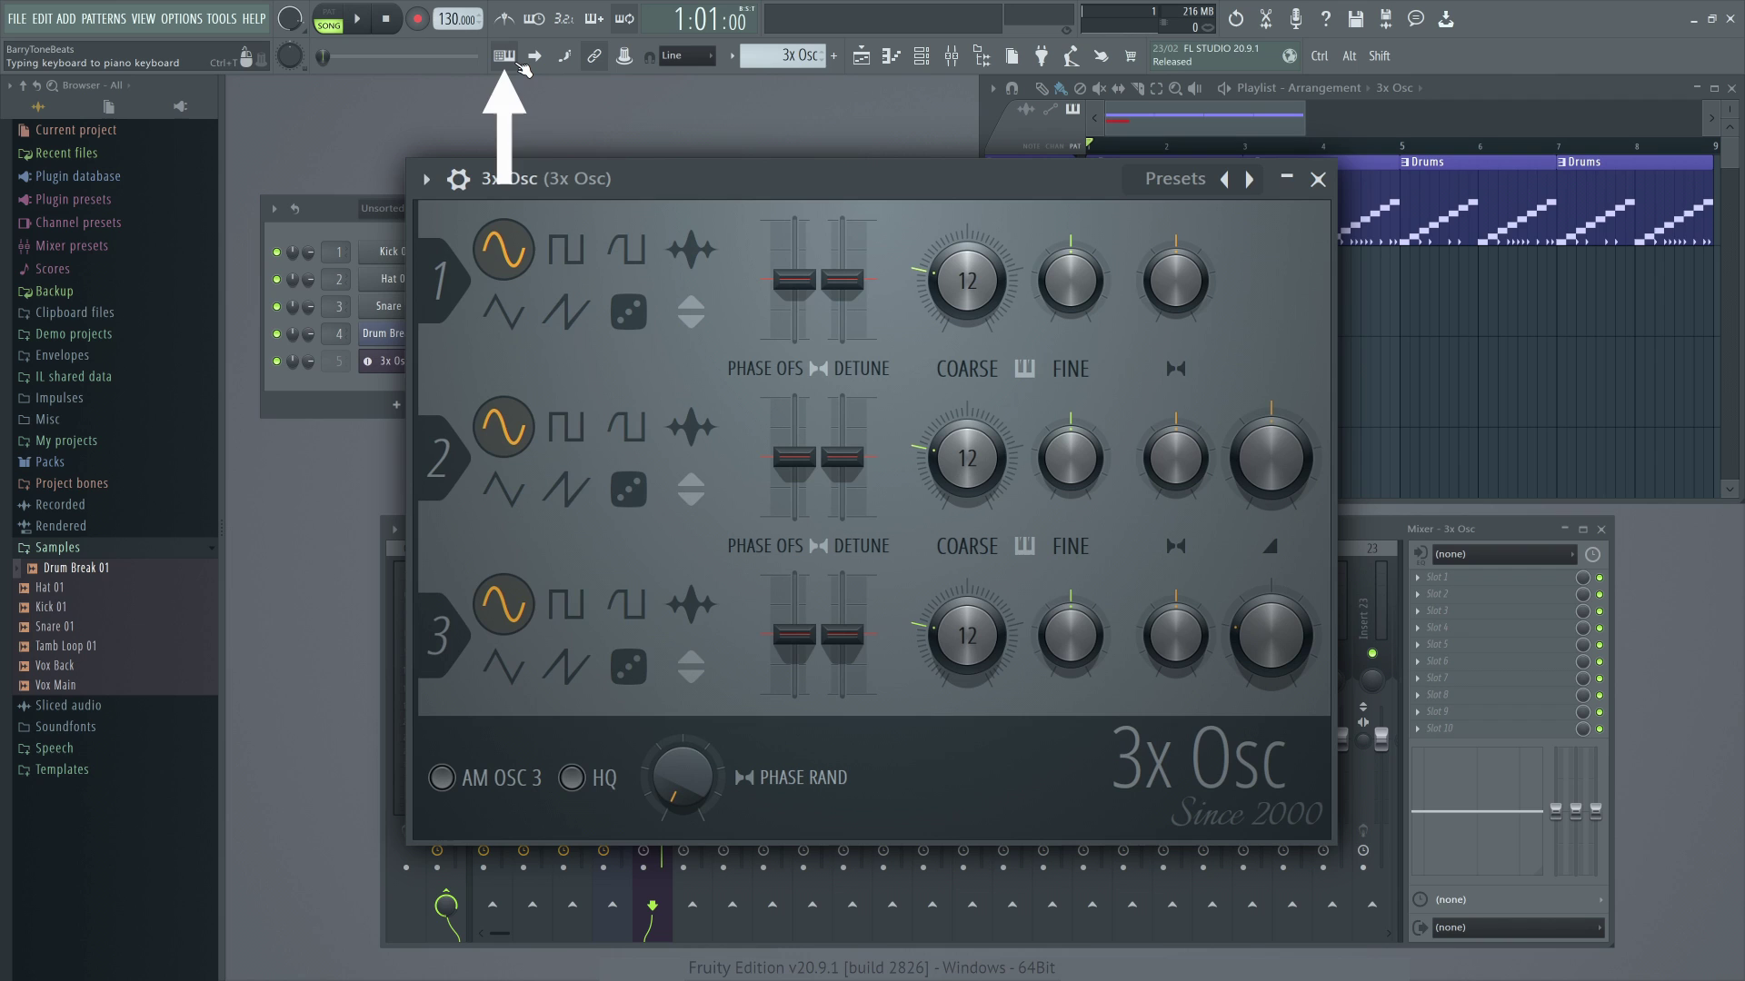
- Set the typing keyboard to root note A with Minor Natural + Chords, enable it and audition eight successive notes on 3x Osc
right_click(507, 57)
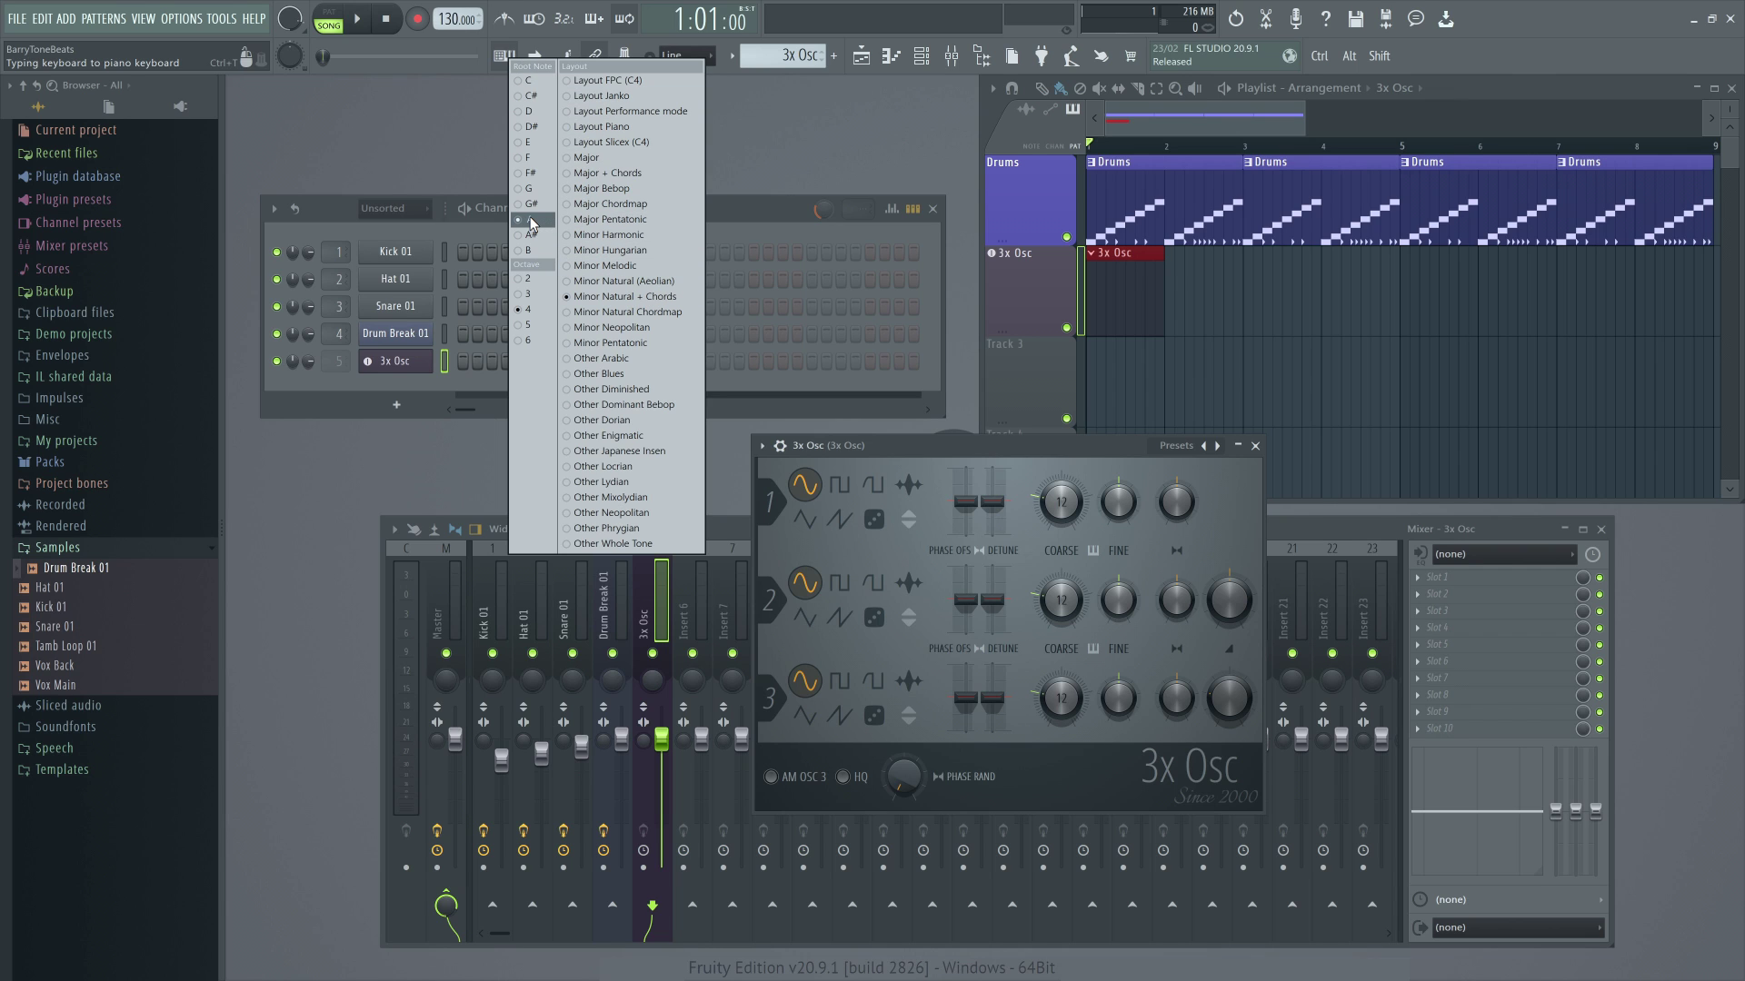
click(503, 57)
key(1)
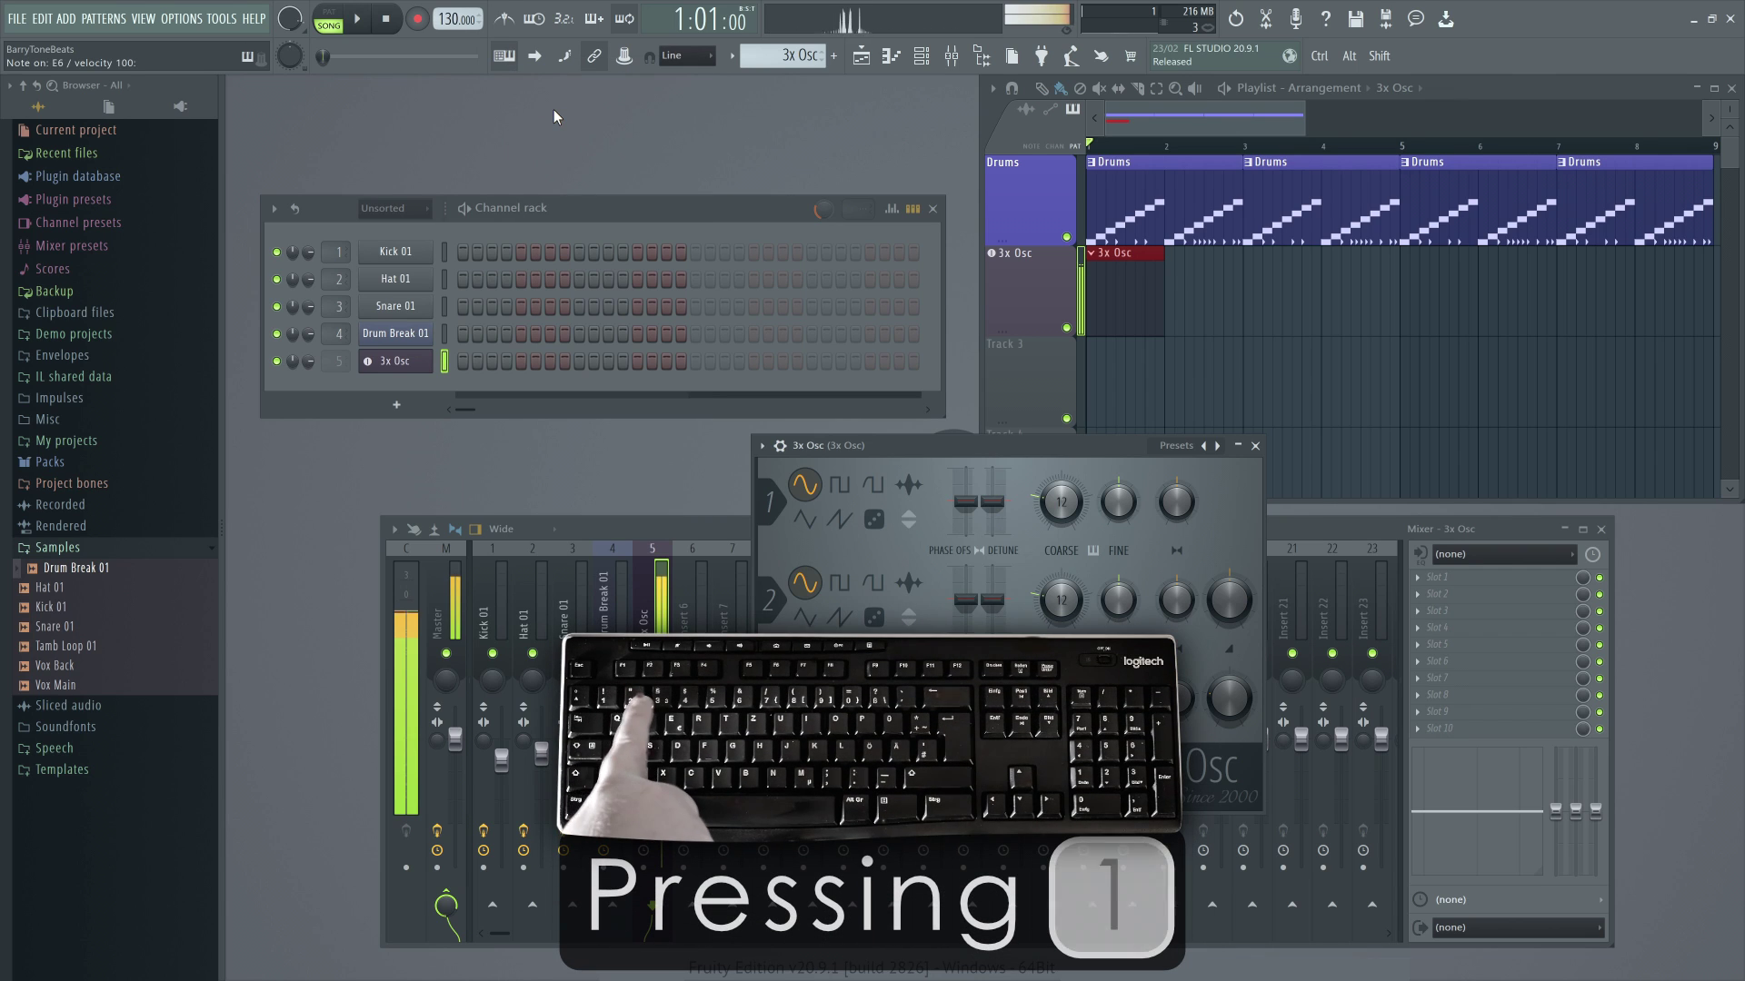
key(2)
key(3)
key(4)
key(5)
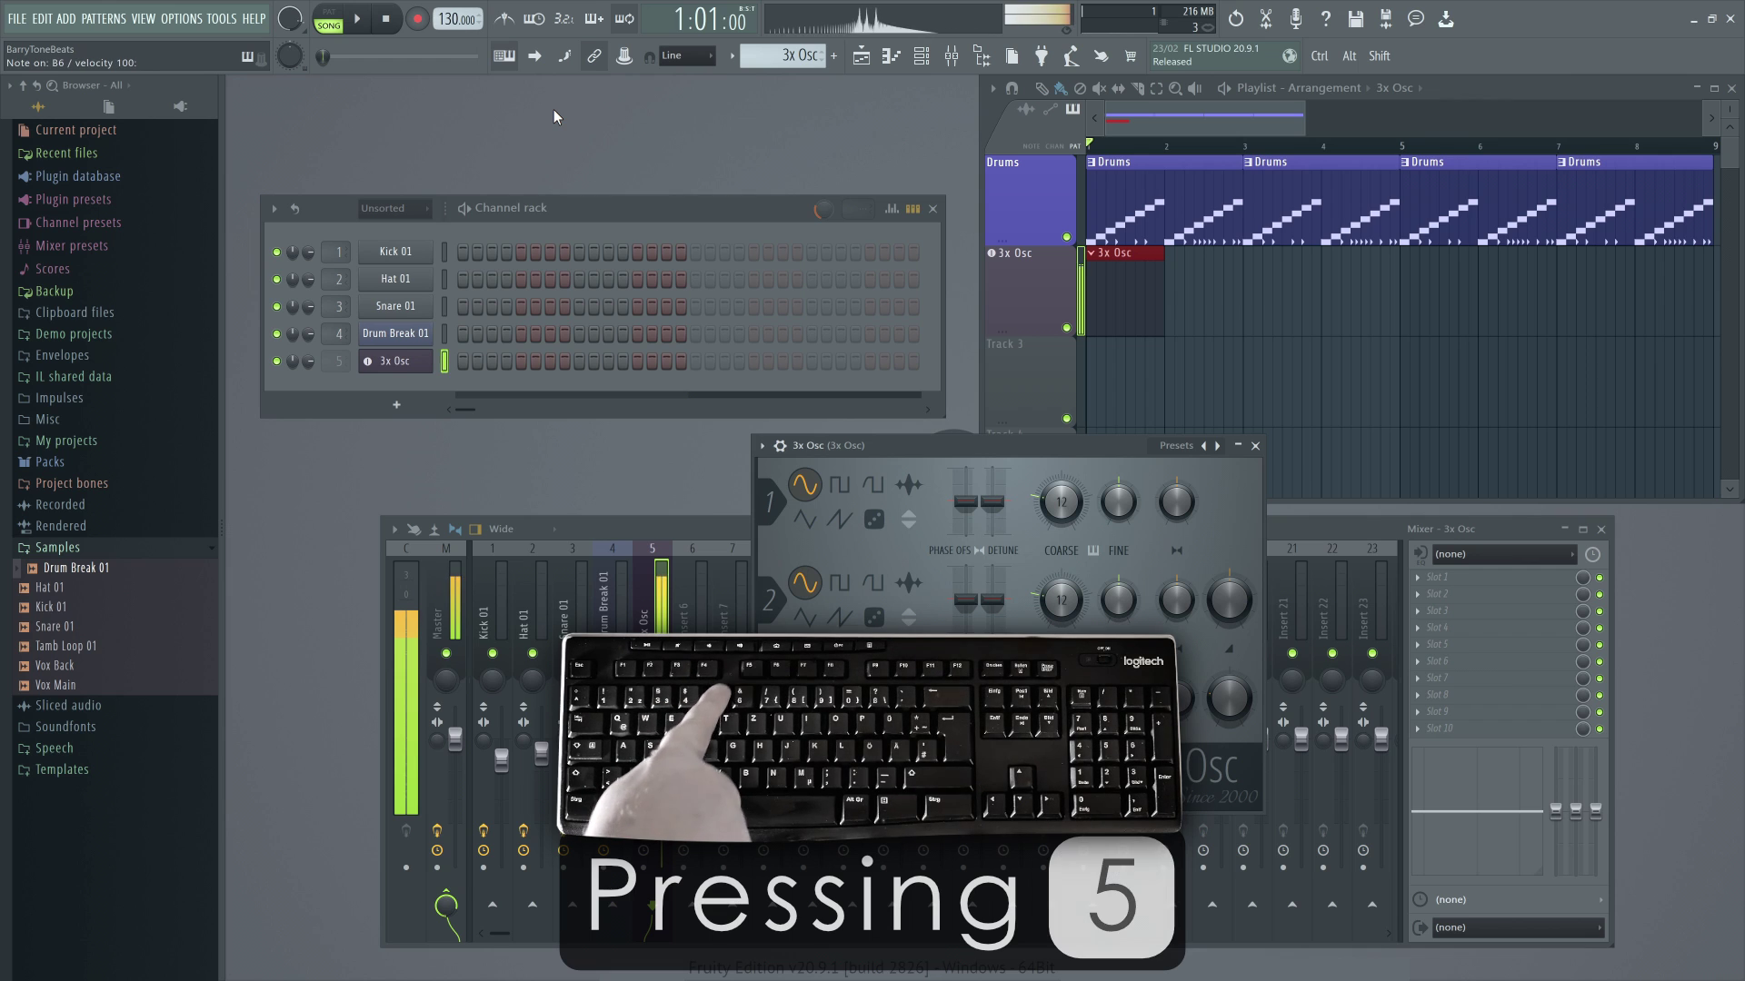
key(6)
key(7)
key(8)
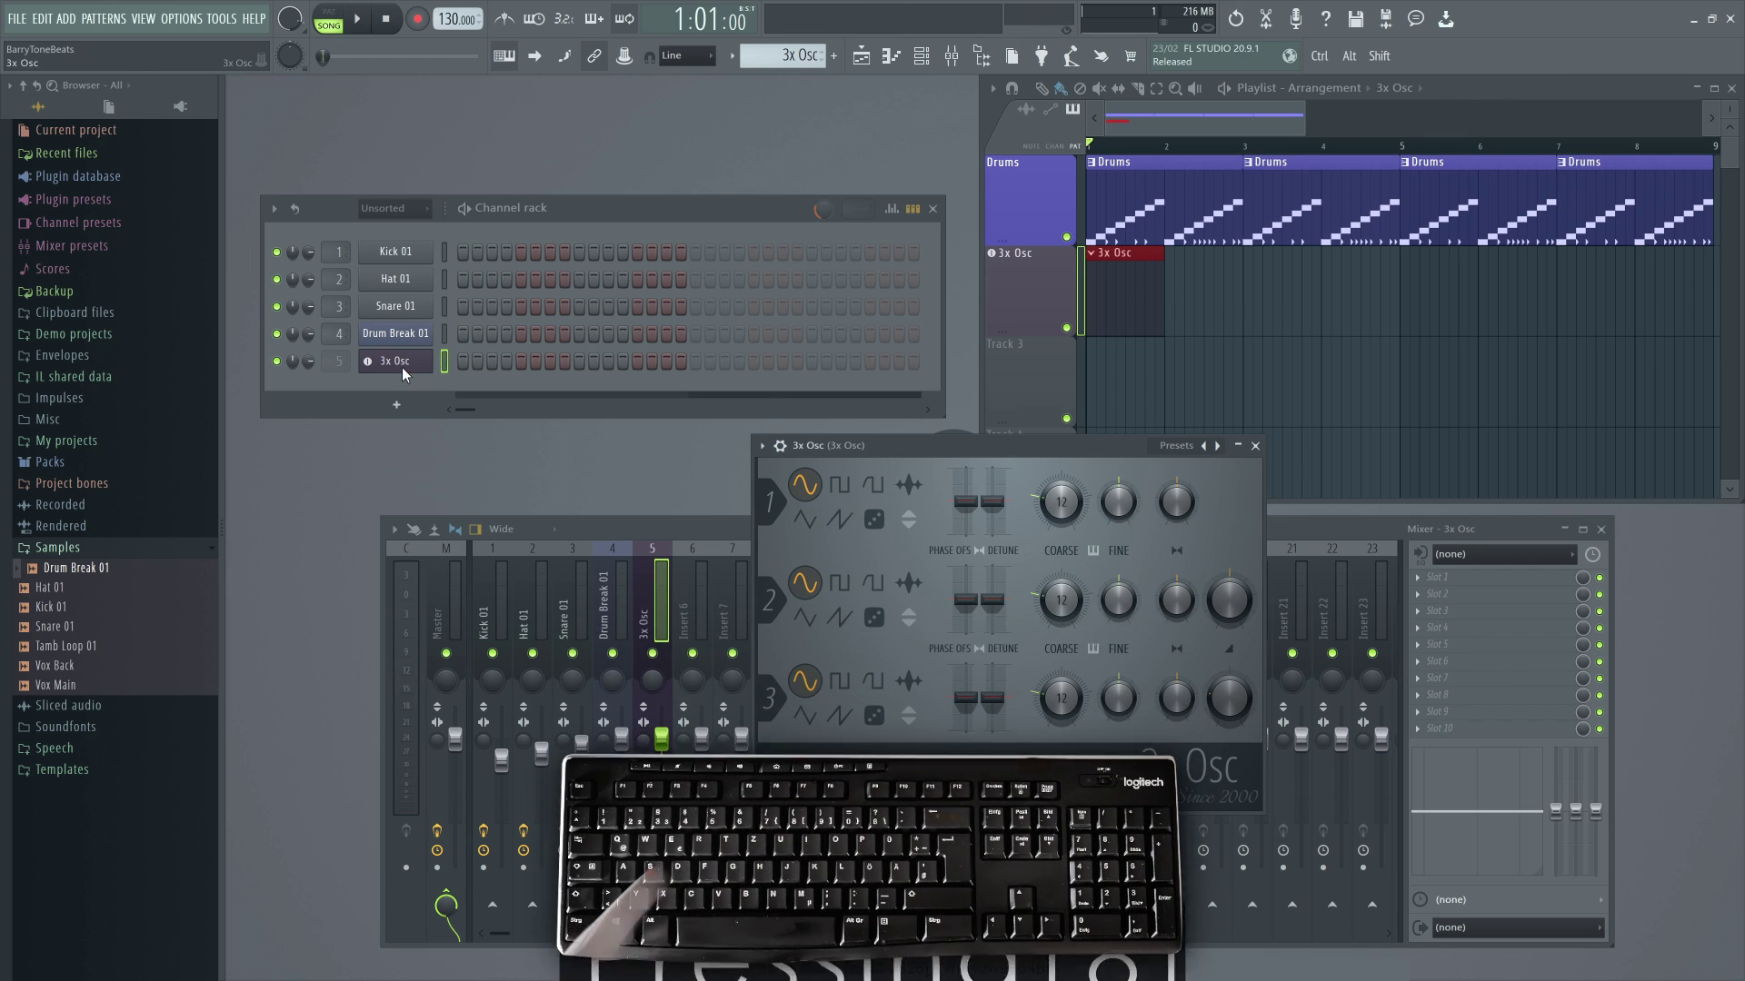
- Open the 3x Osc channel in the piano roll and set the global snap to Beat
right_click(402, 367)
click(460, 362)
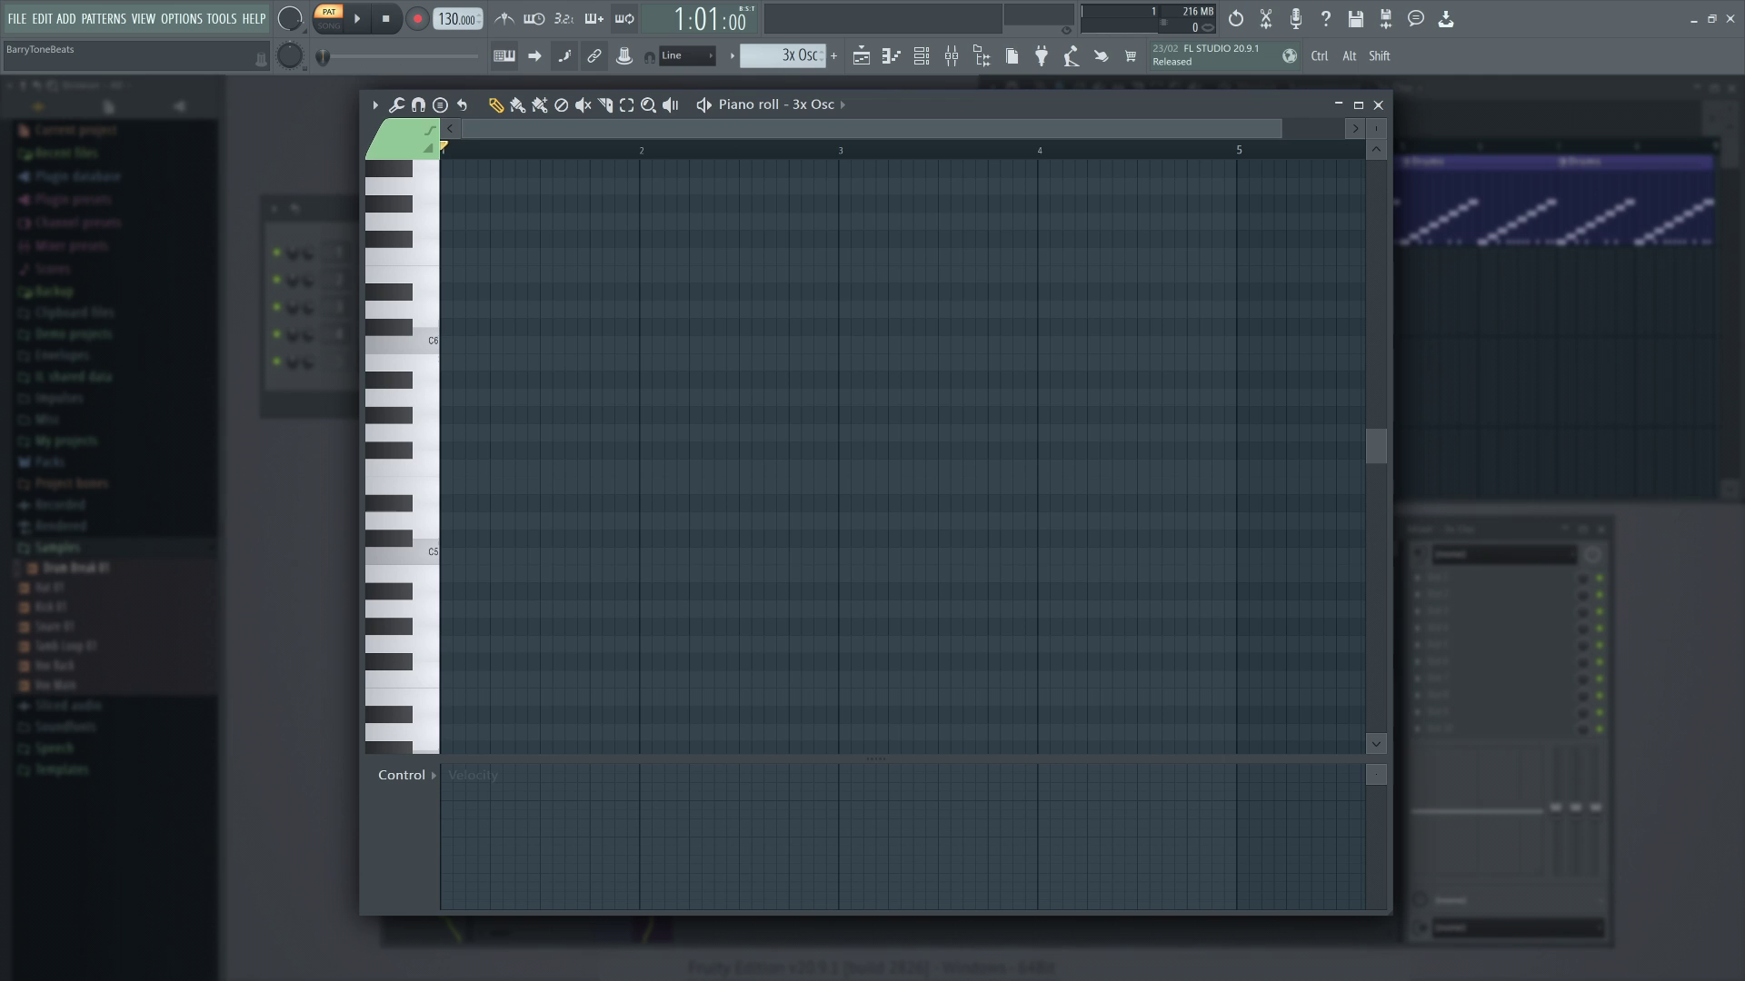
click(706, 58)
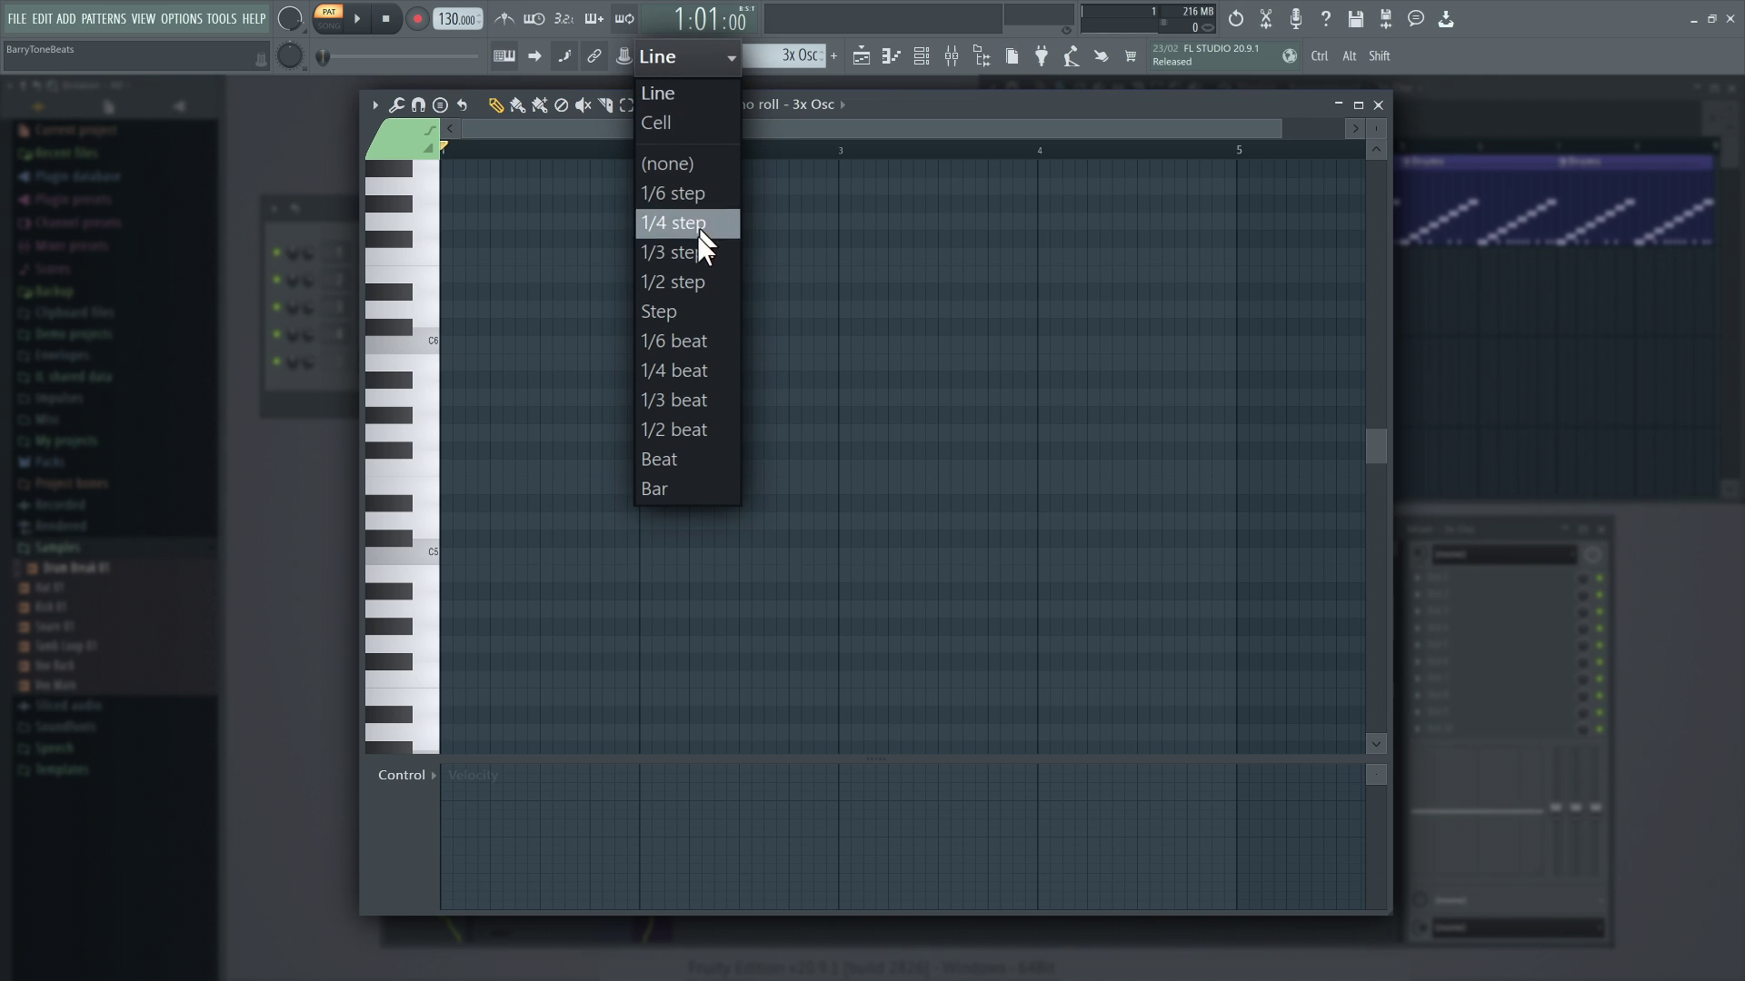
click(689, 459)
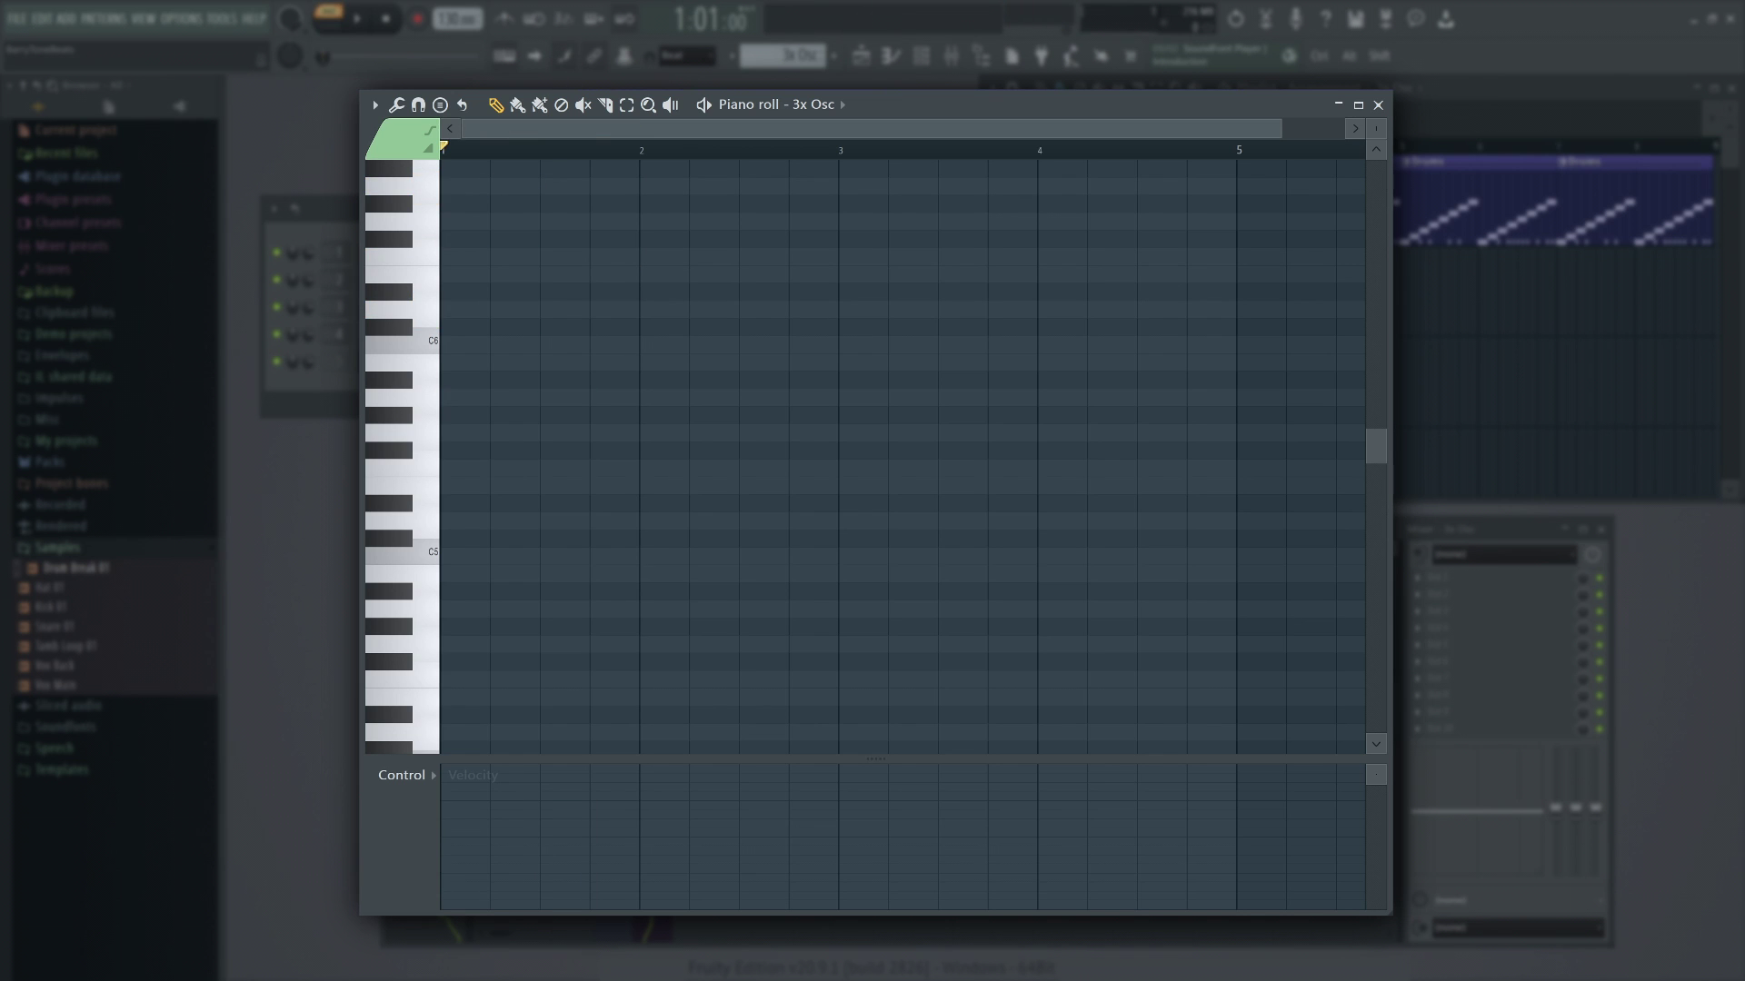
- Step-record four bars of beat-long chords, alternating two A5-C6-E6 and two D6-F6-A6, with only F6 and A6 on the last beat
key(n+q+e)
key(n+q+e)
key(w+r+y)
key(w+r+y)
key(n+q+e)
key(n+q+e)
key(w+r+y)
key(w+r+y)
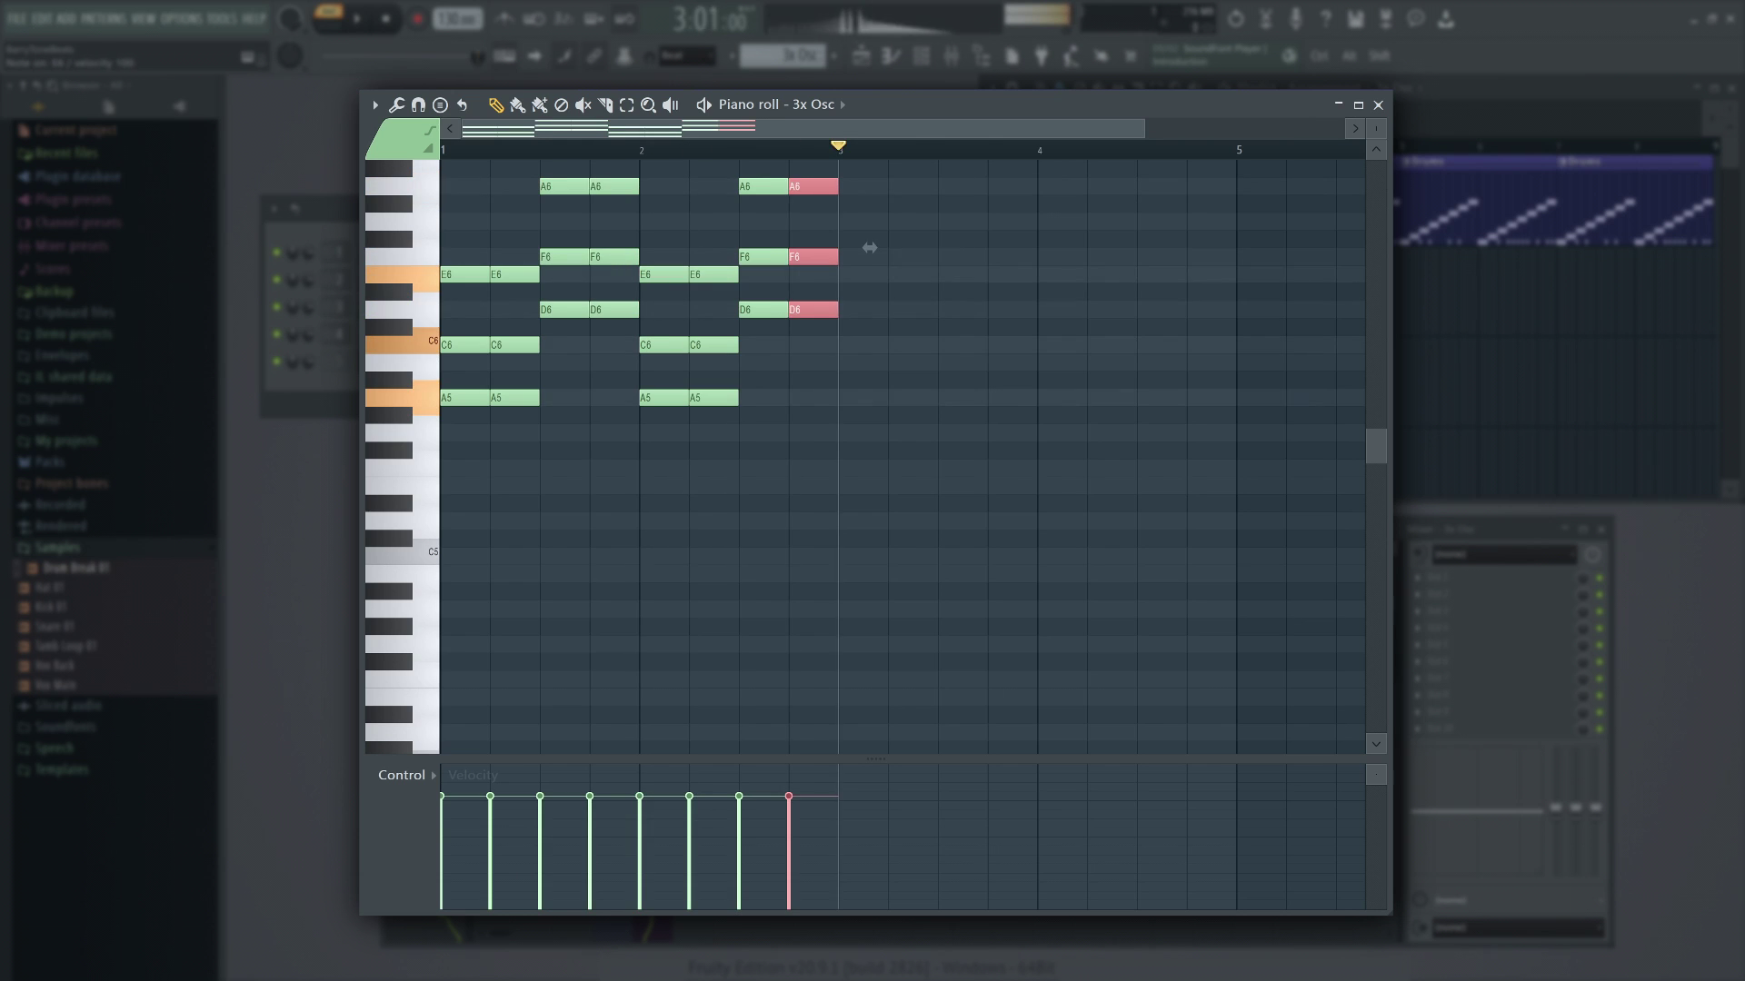
key(n+q+e)
key(n+q+e)
key(w+r+y)
key(w+r+y)
key(n+q+e)
key(n+q+e)
key(w+r+y)
key(r+y)
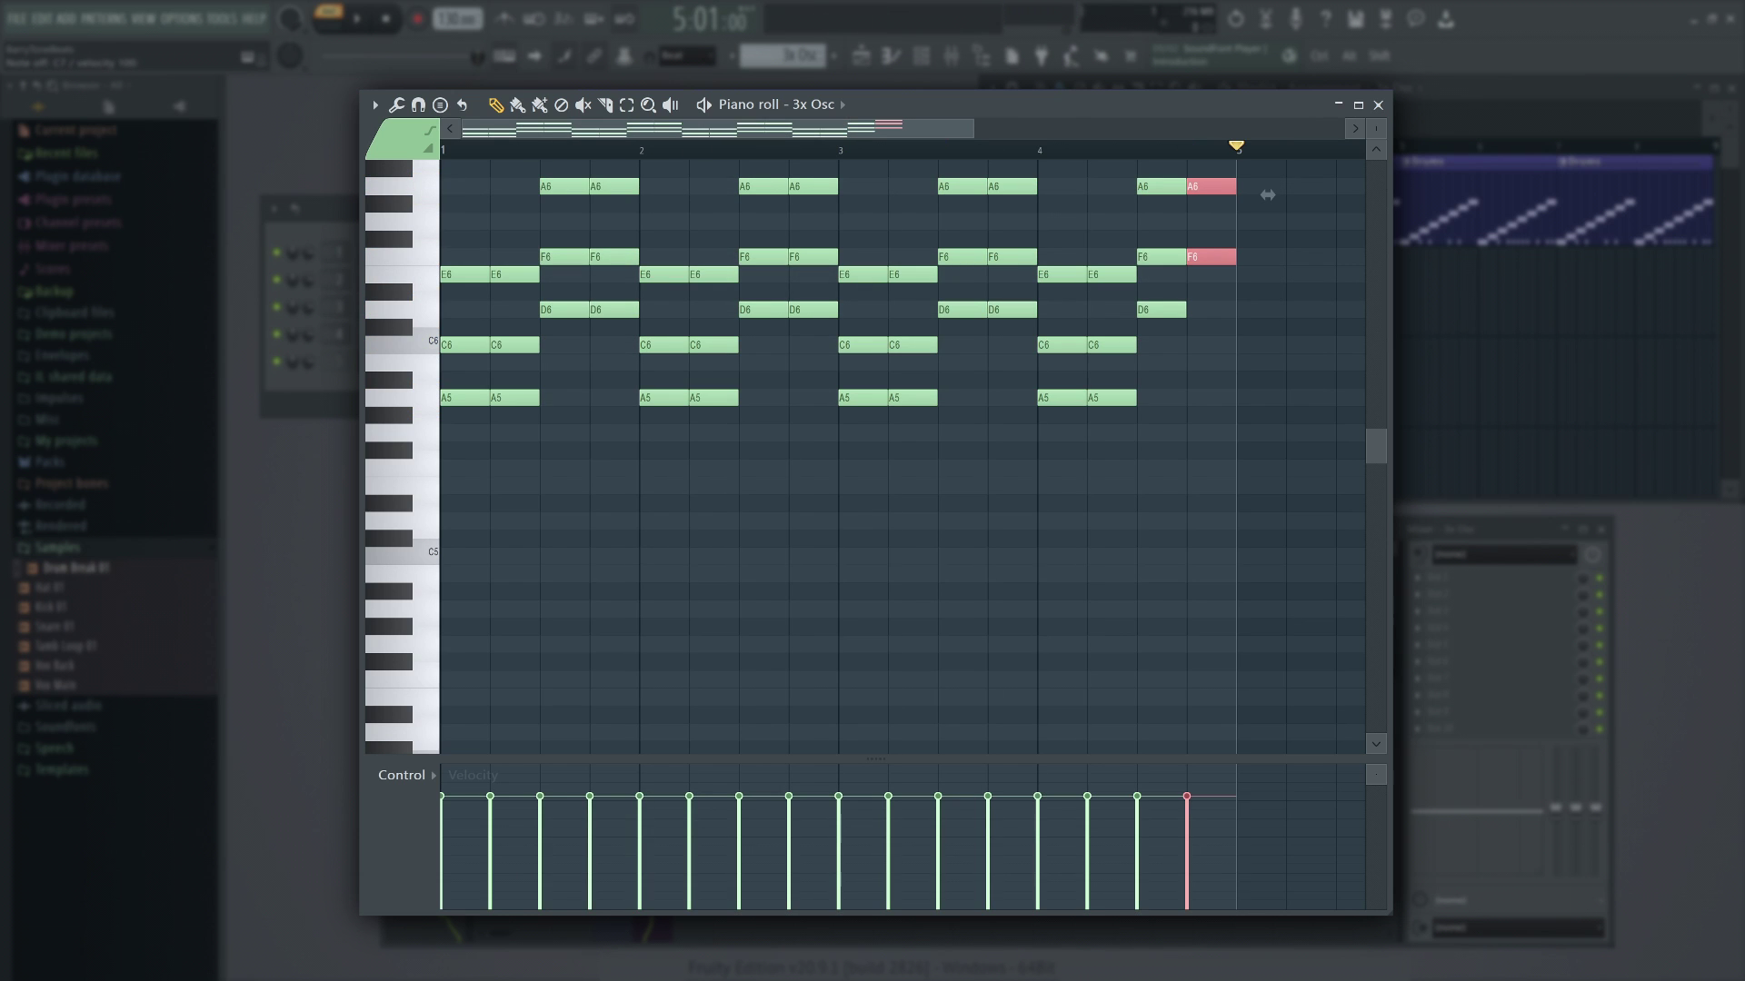
key(space)
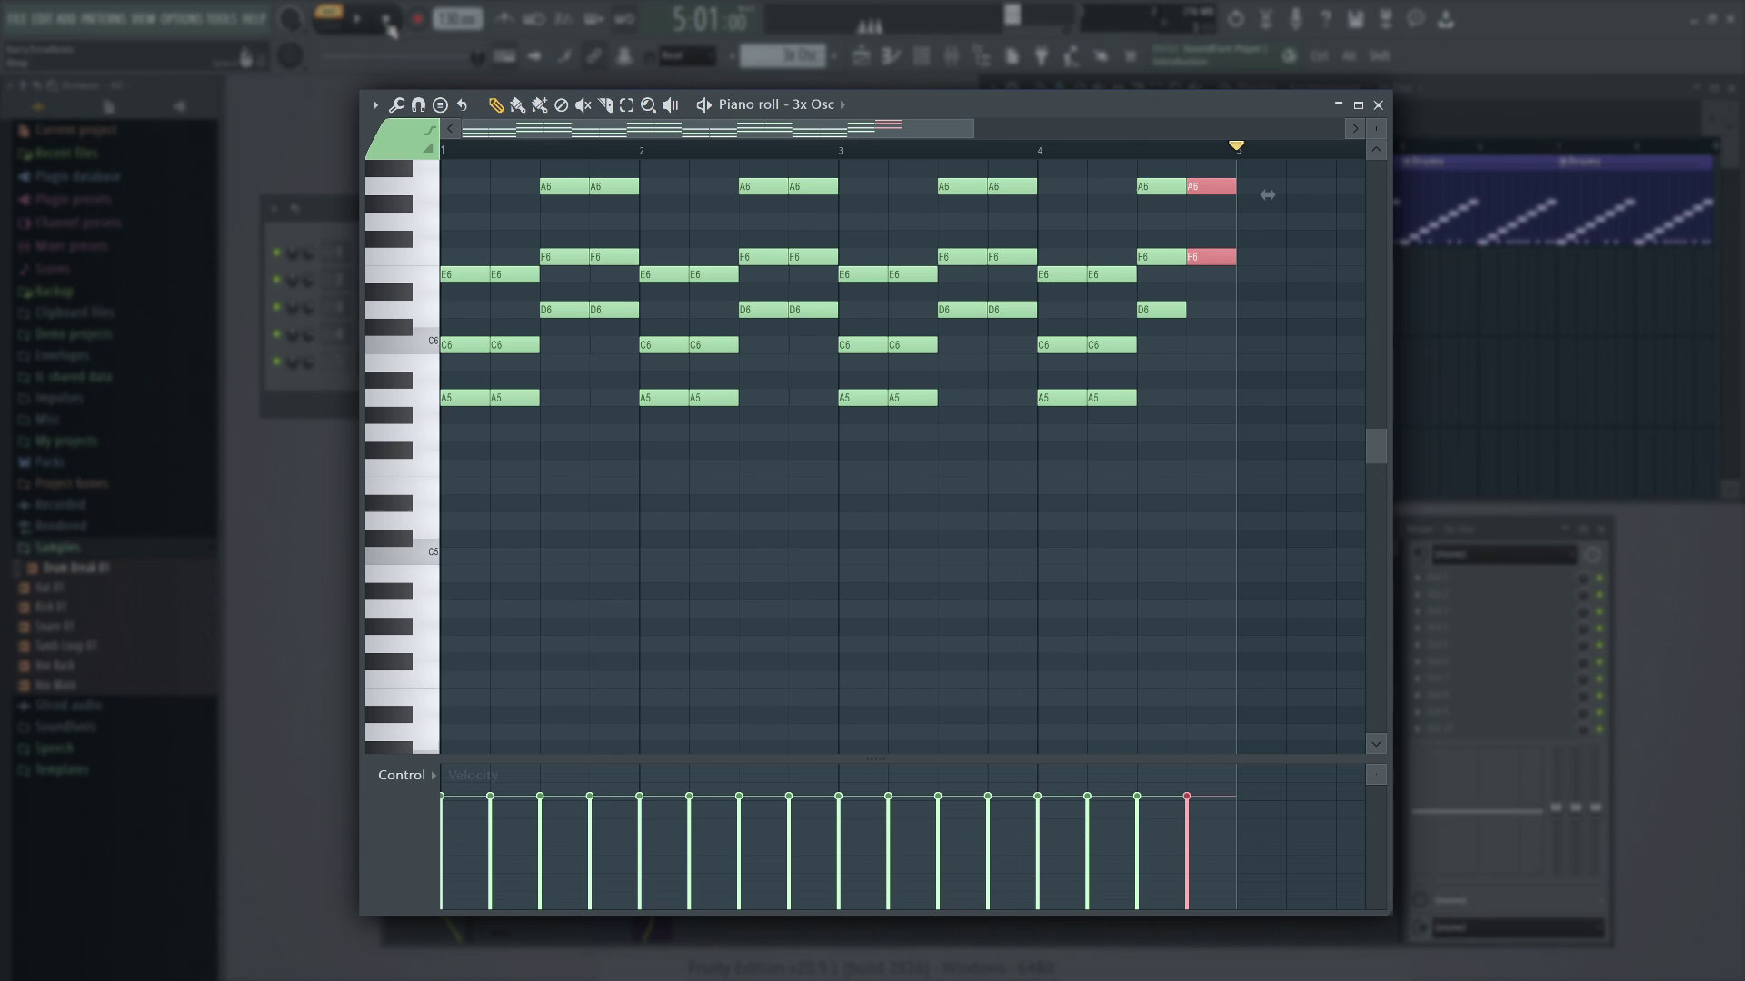
- Stretch all chord notes to fill eight bars and add a C7 note over the last chord
key(ctrl+a)
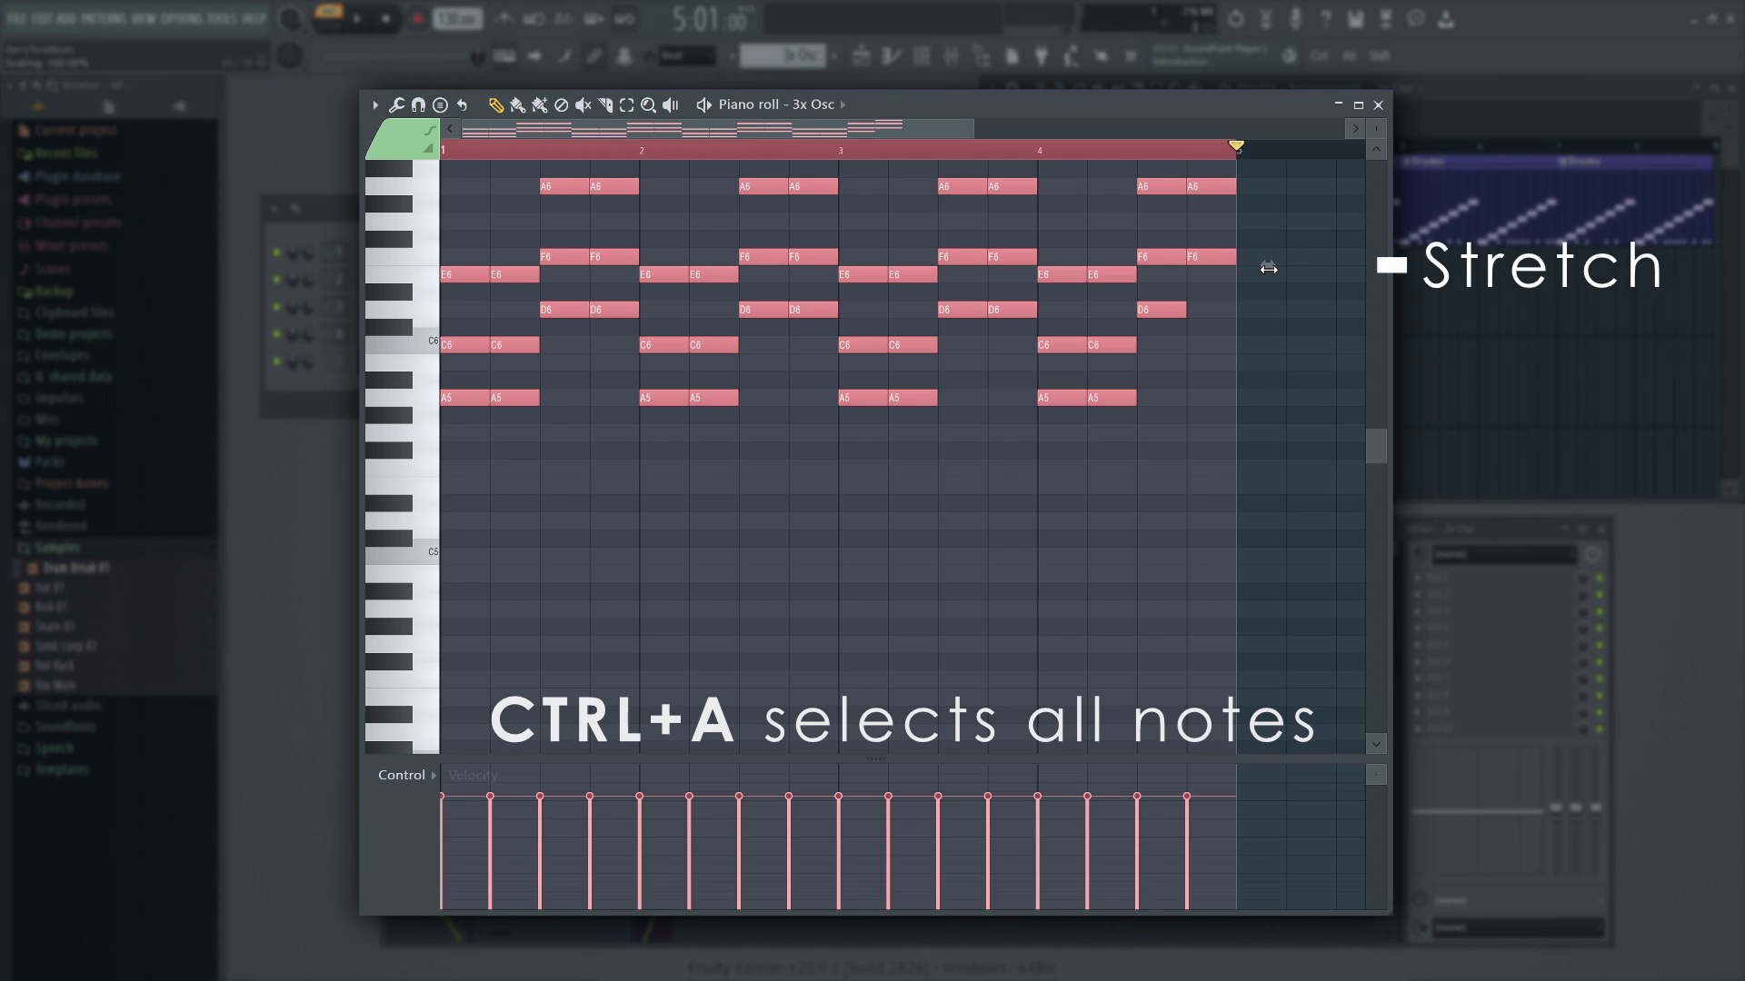
drag(1269, 268, 1354, 275)
key(ctrl+d)
scroll(1127, 378, down, 4)
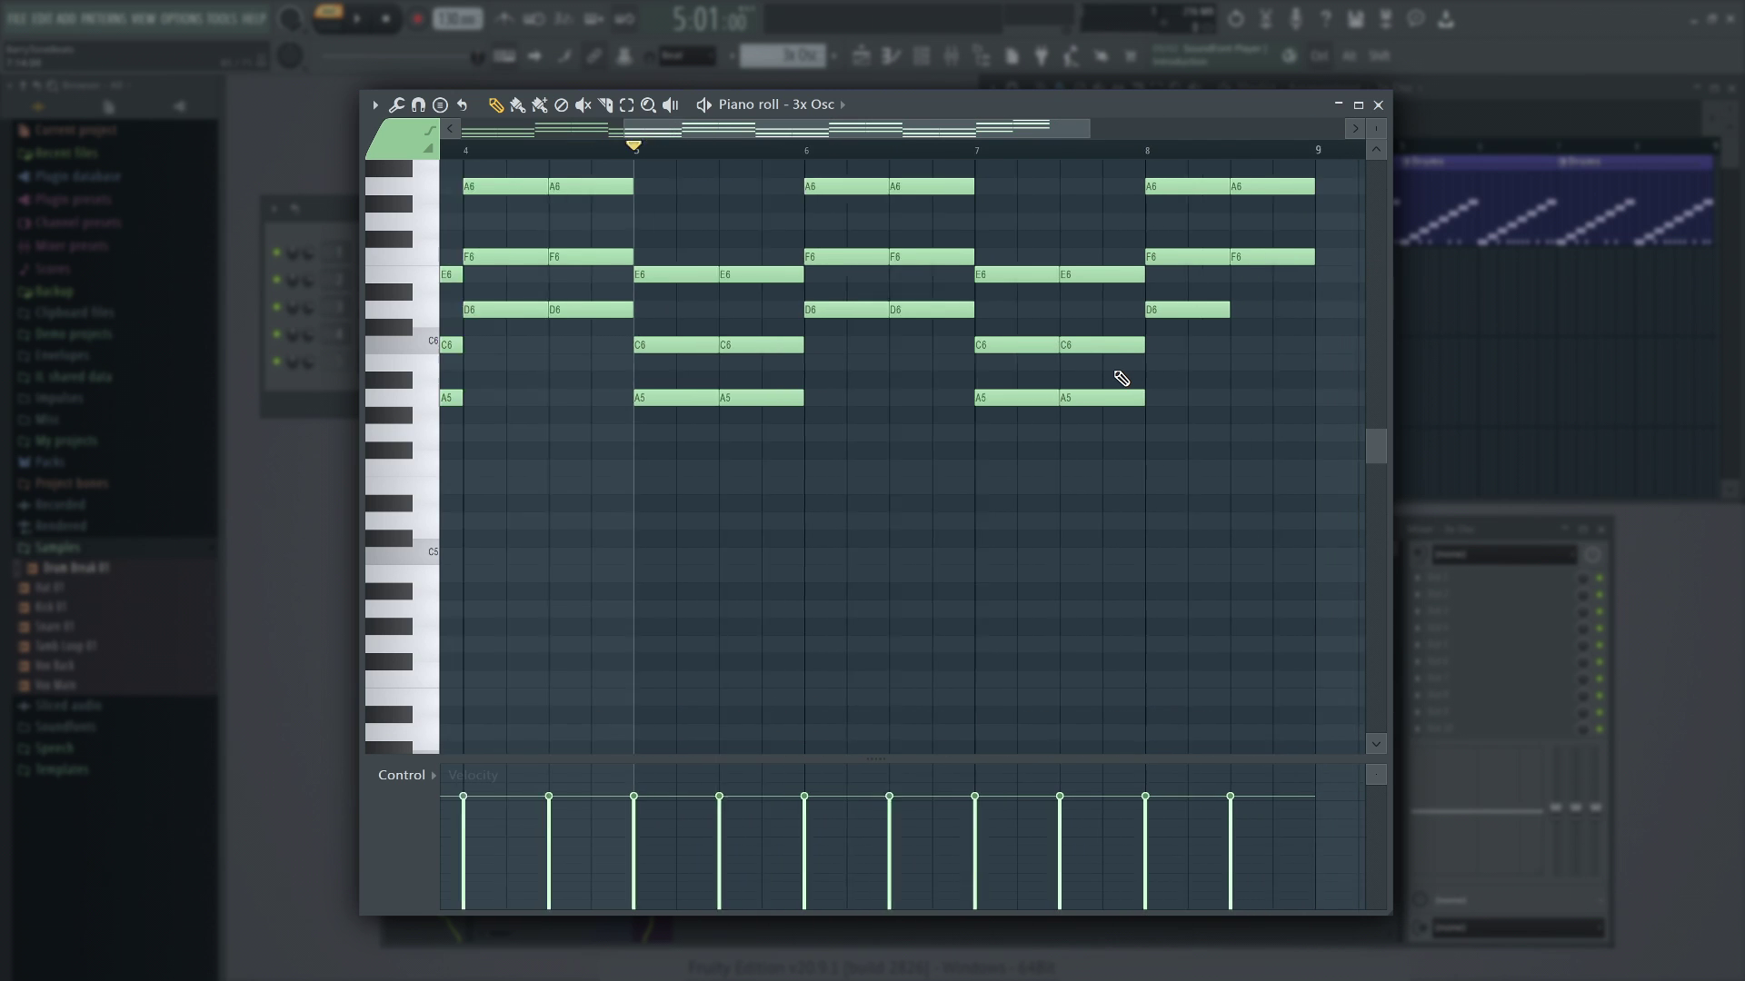
scroll(794, 378, up, 2)
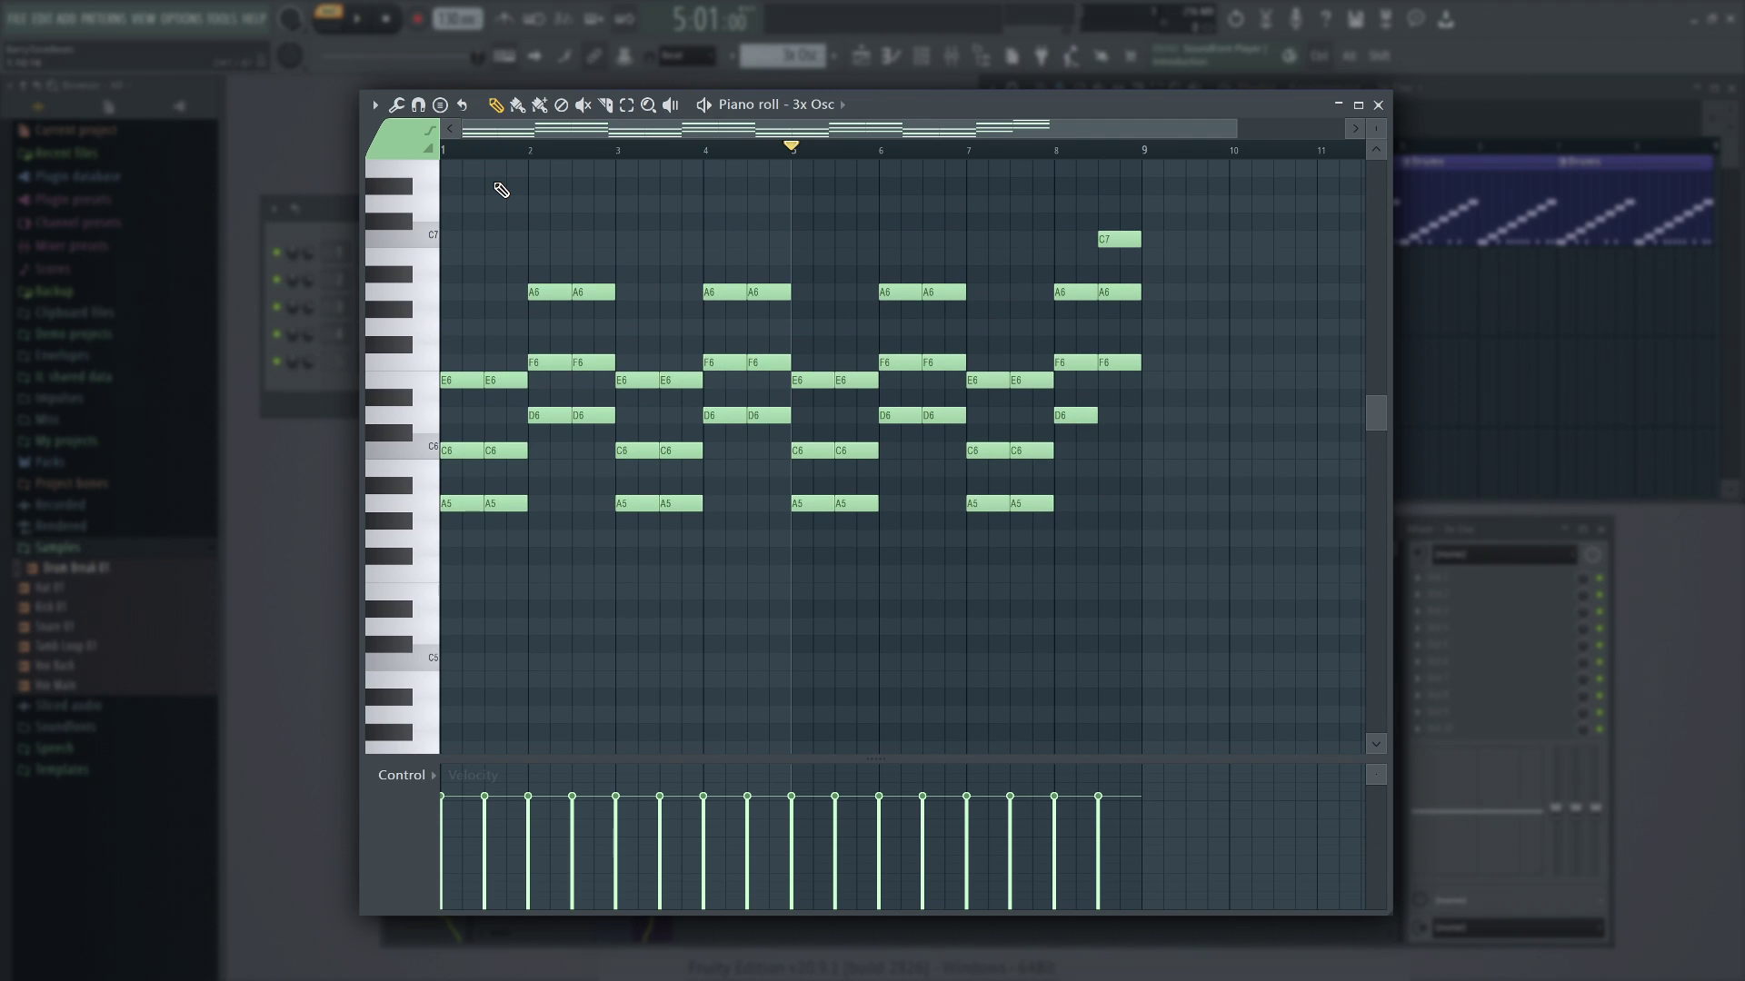
- Lower all A6 notes and the C7 note by one octave, and play the progression
drag(498, 193, 1147, 338)
key(ctrl+Down)
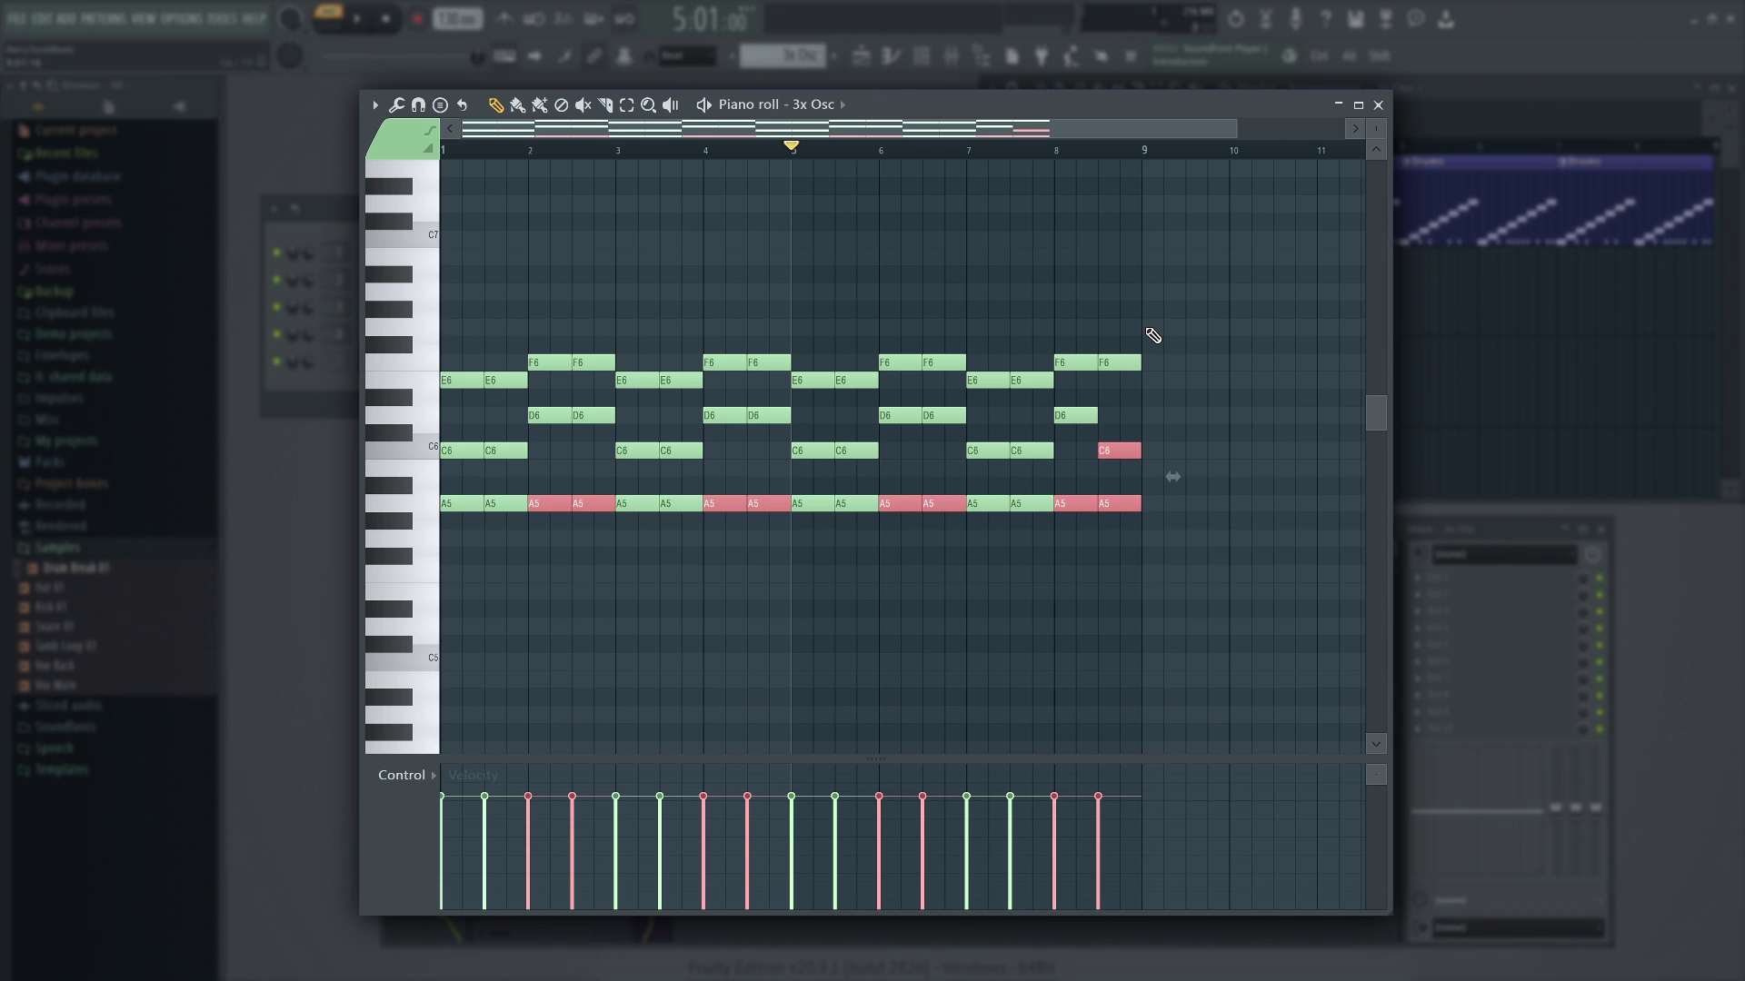
key(space)
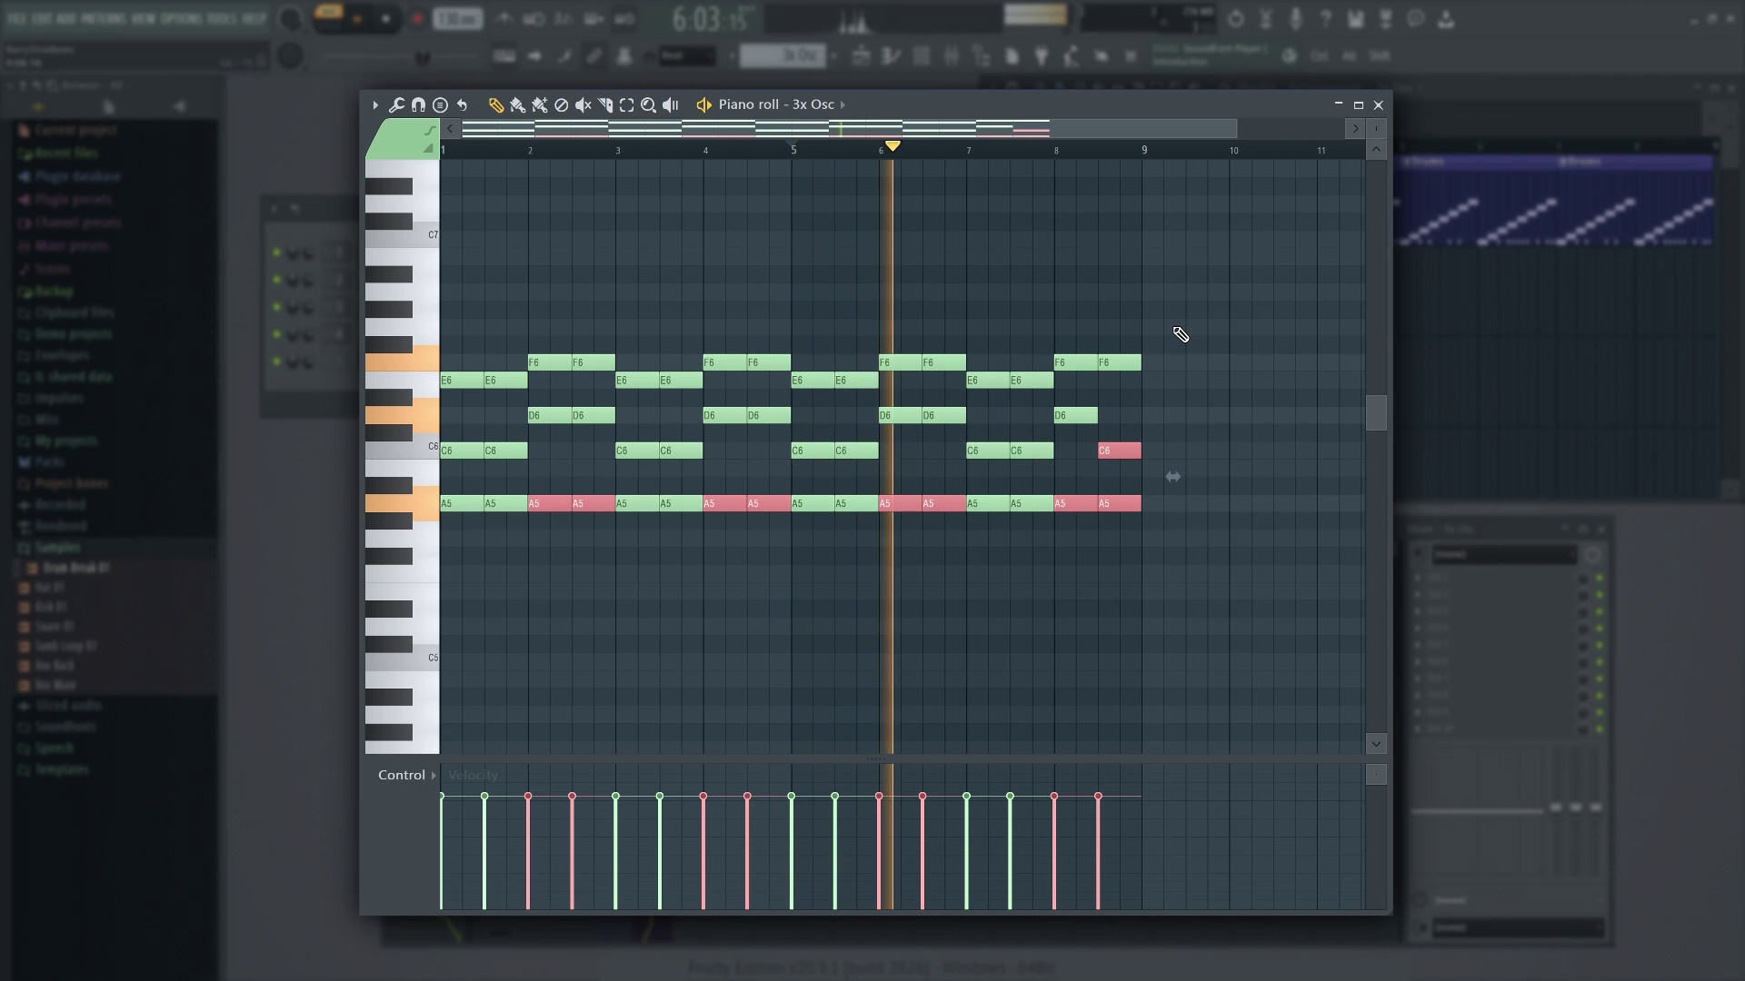
key(space)
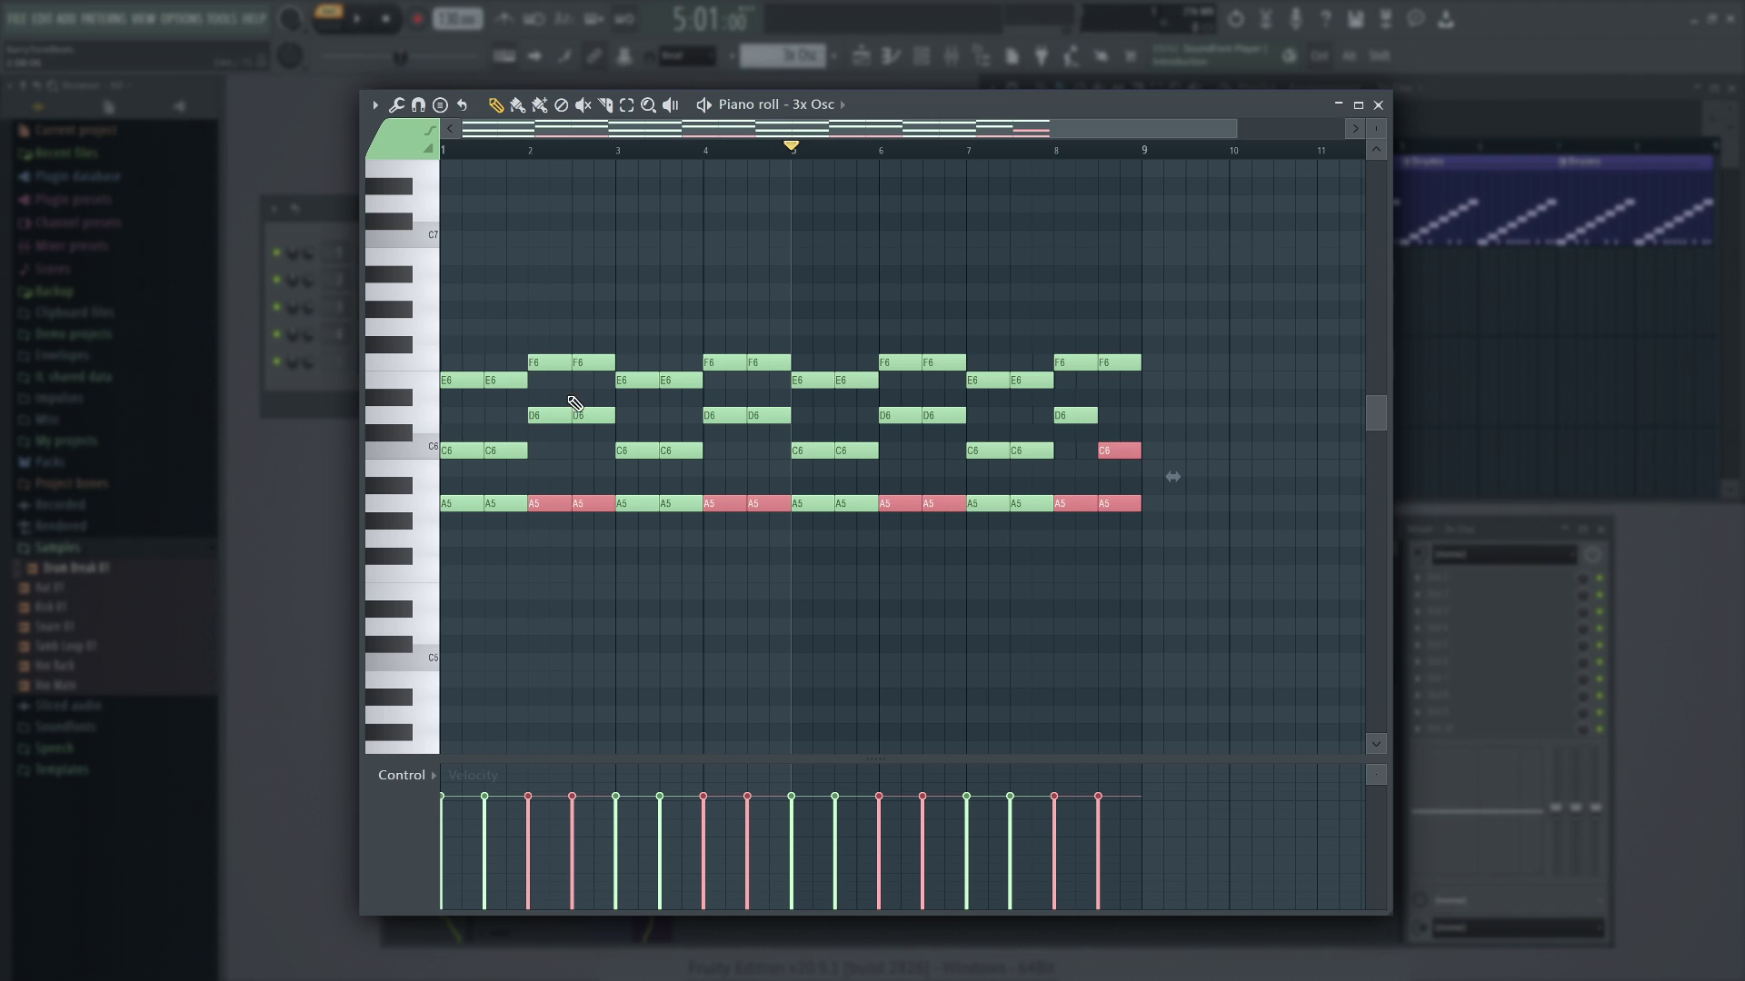
- Chop all 3x Osc notes with the Chopper's Default pattern, a raised time multiplier and Absolute pattern turned off
key(ctrl+a)
click(374, 105)
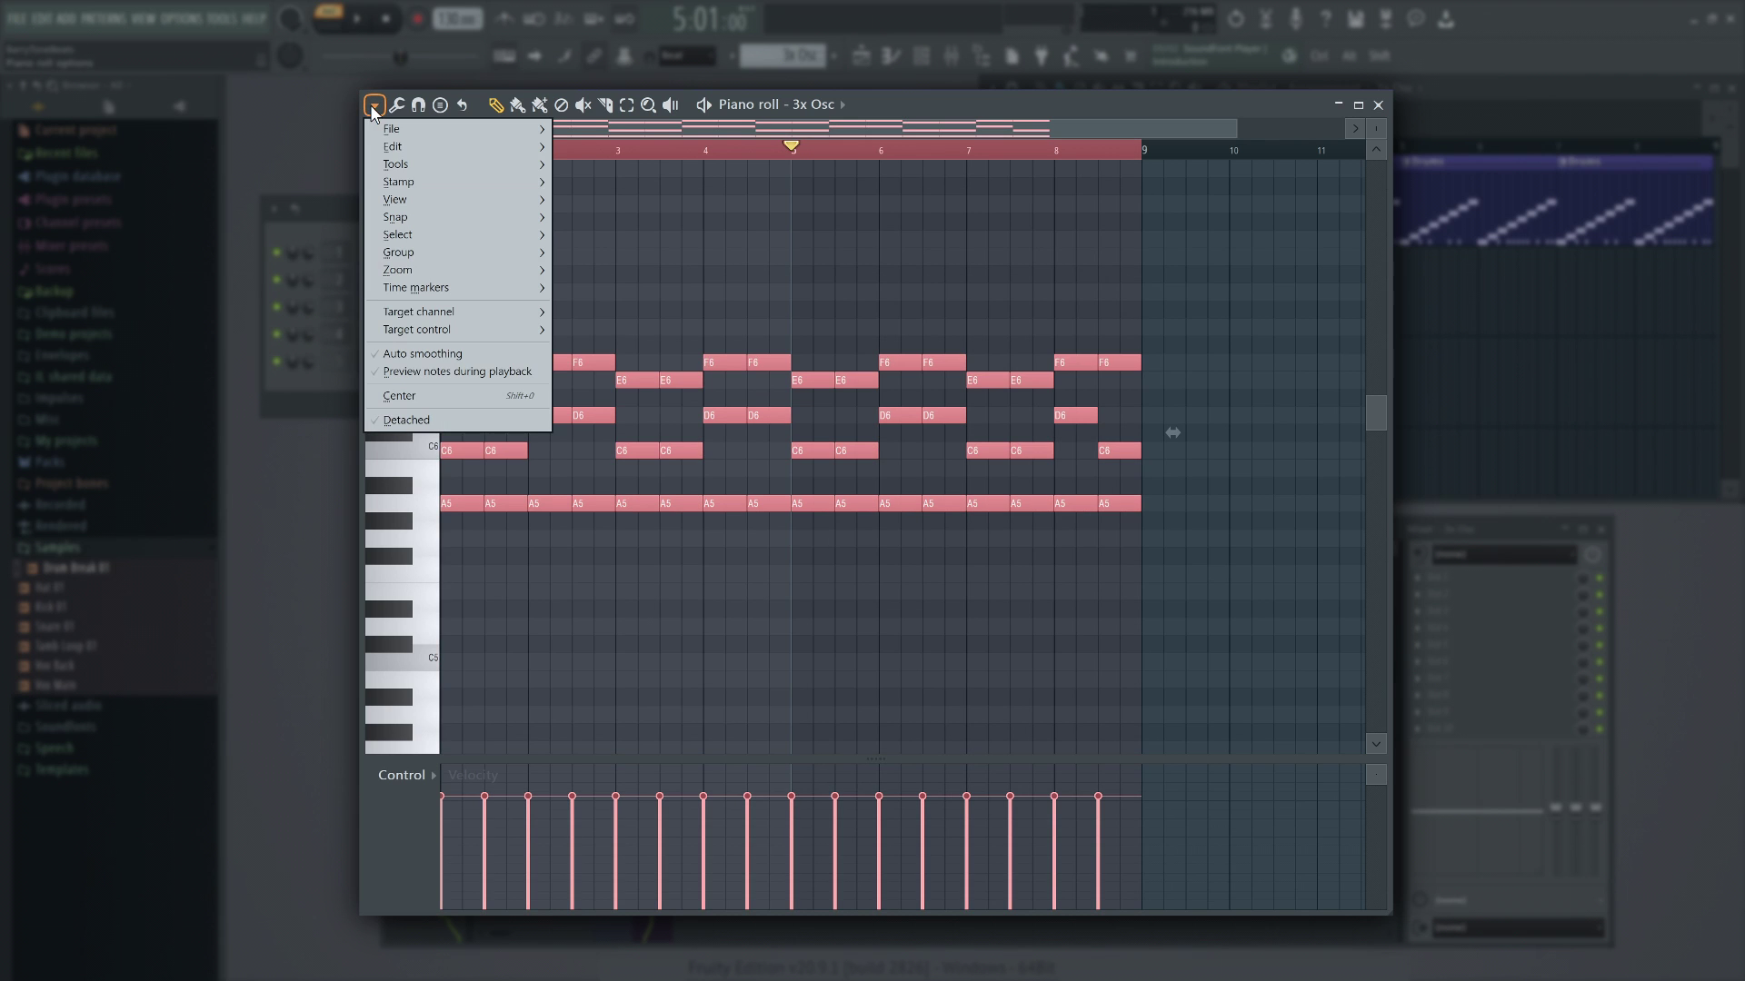
mouse_move(420, 161)
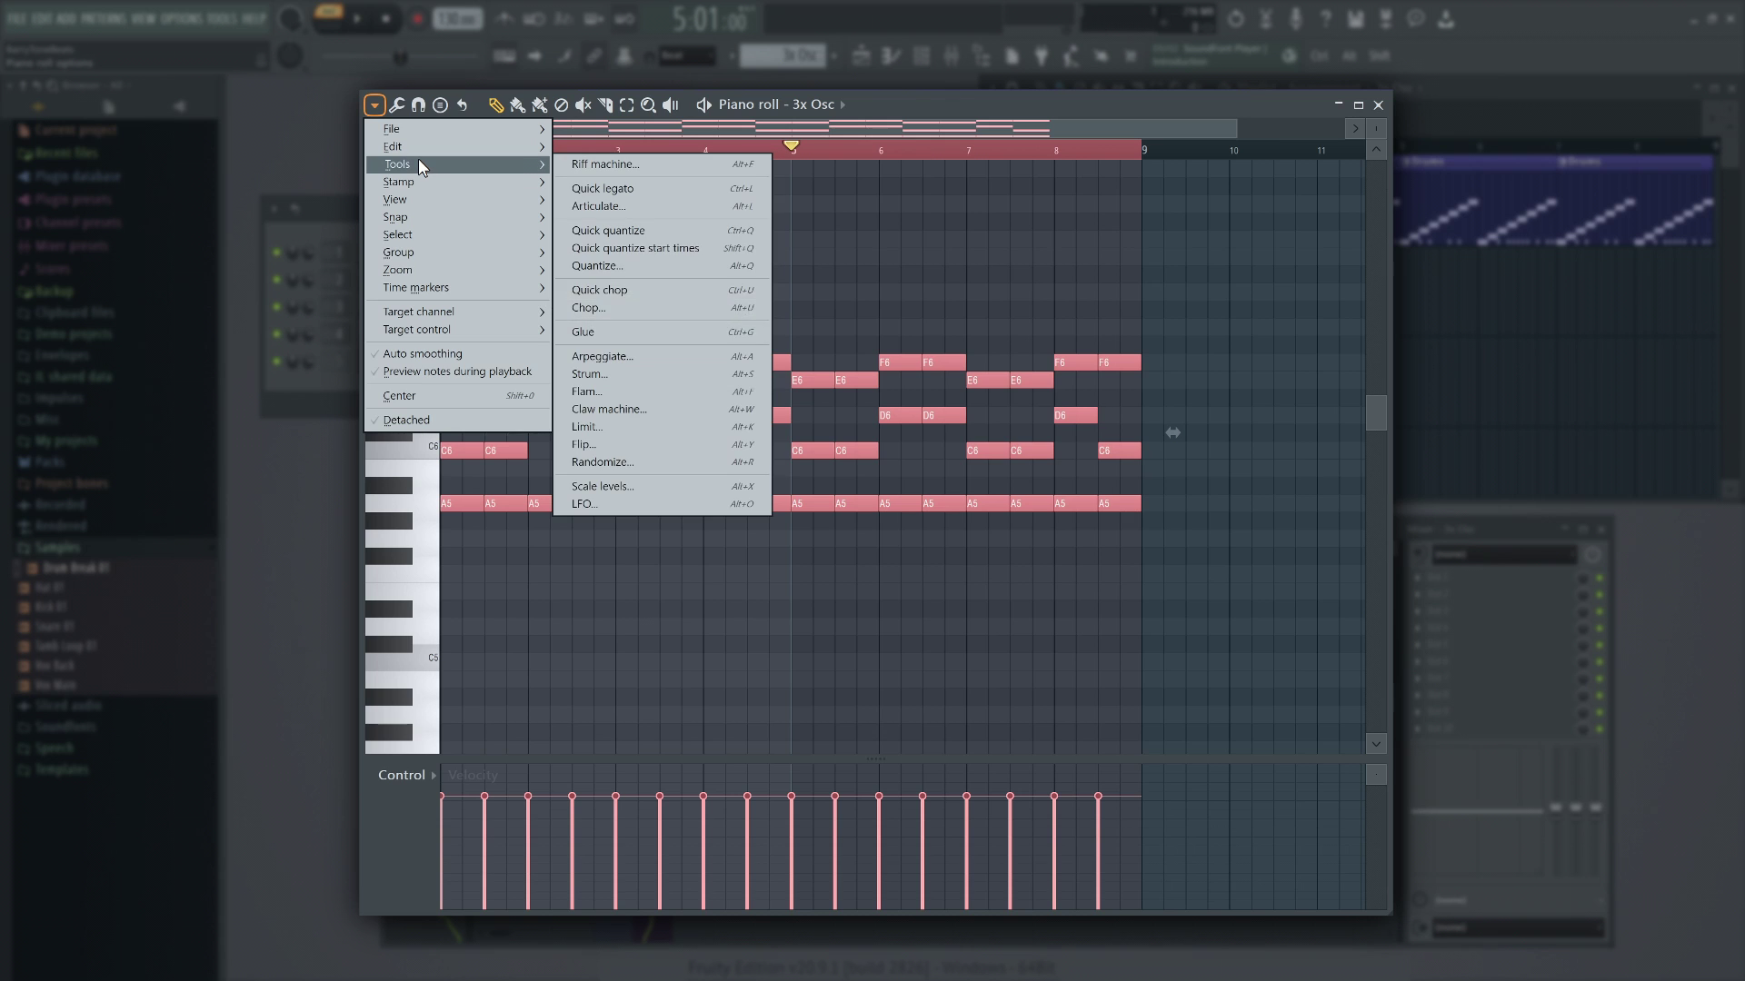
click(625, 308)
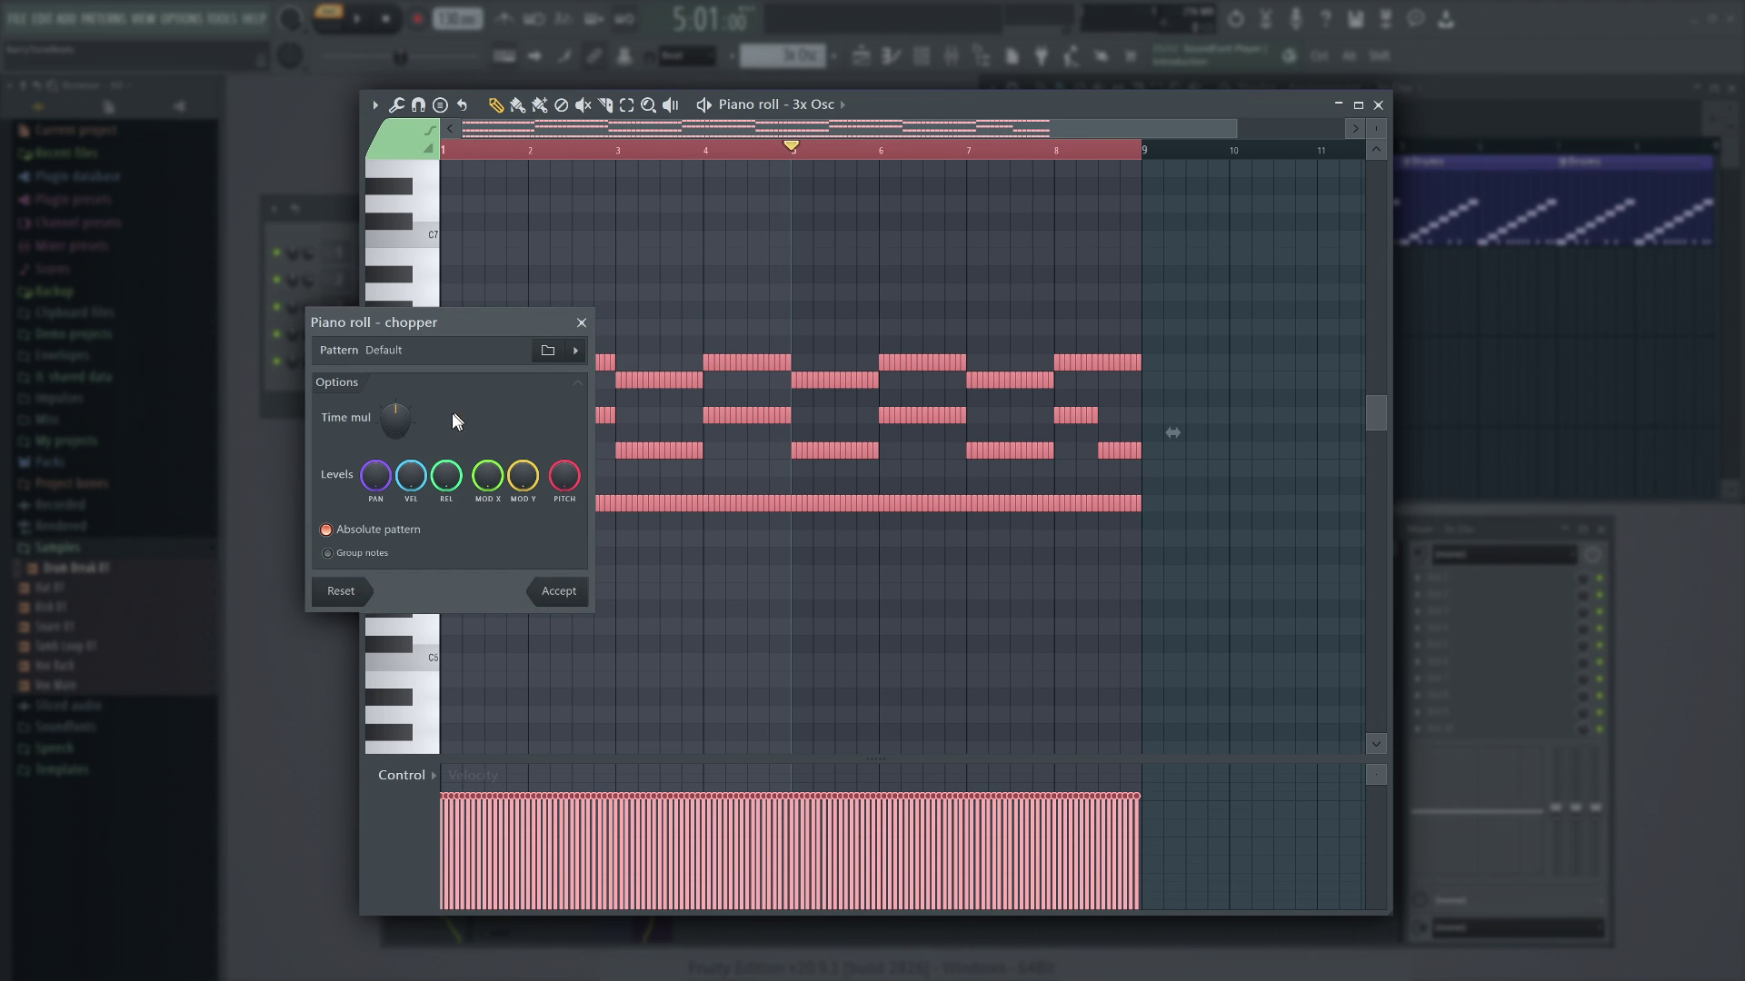
drag(395, 416, 394, 382)
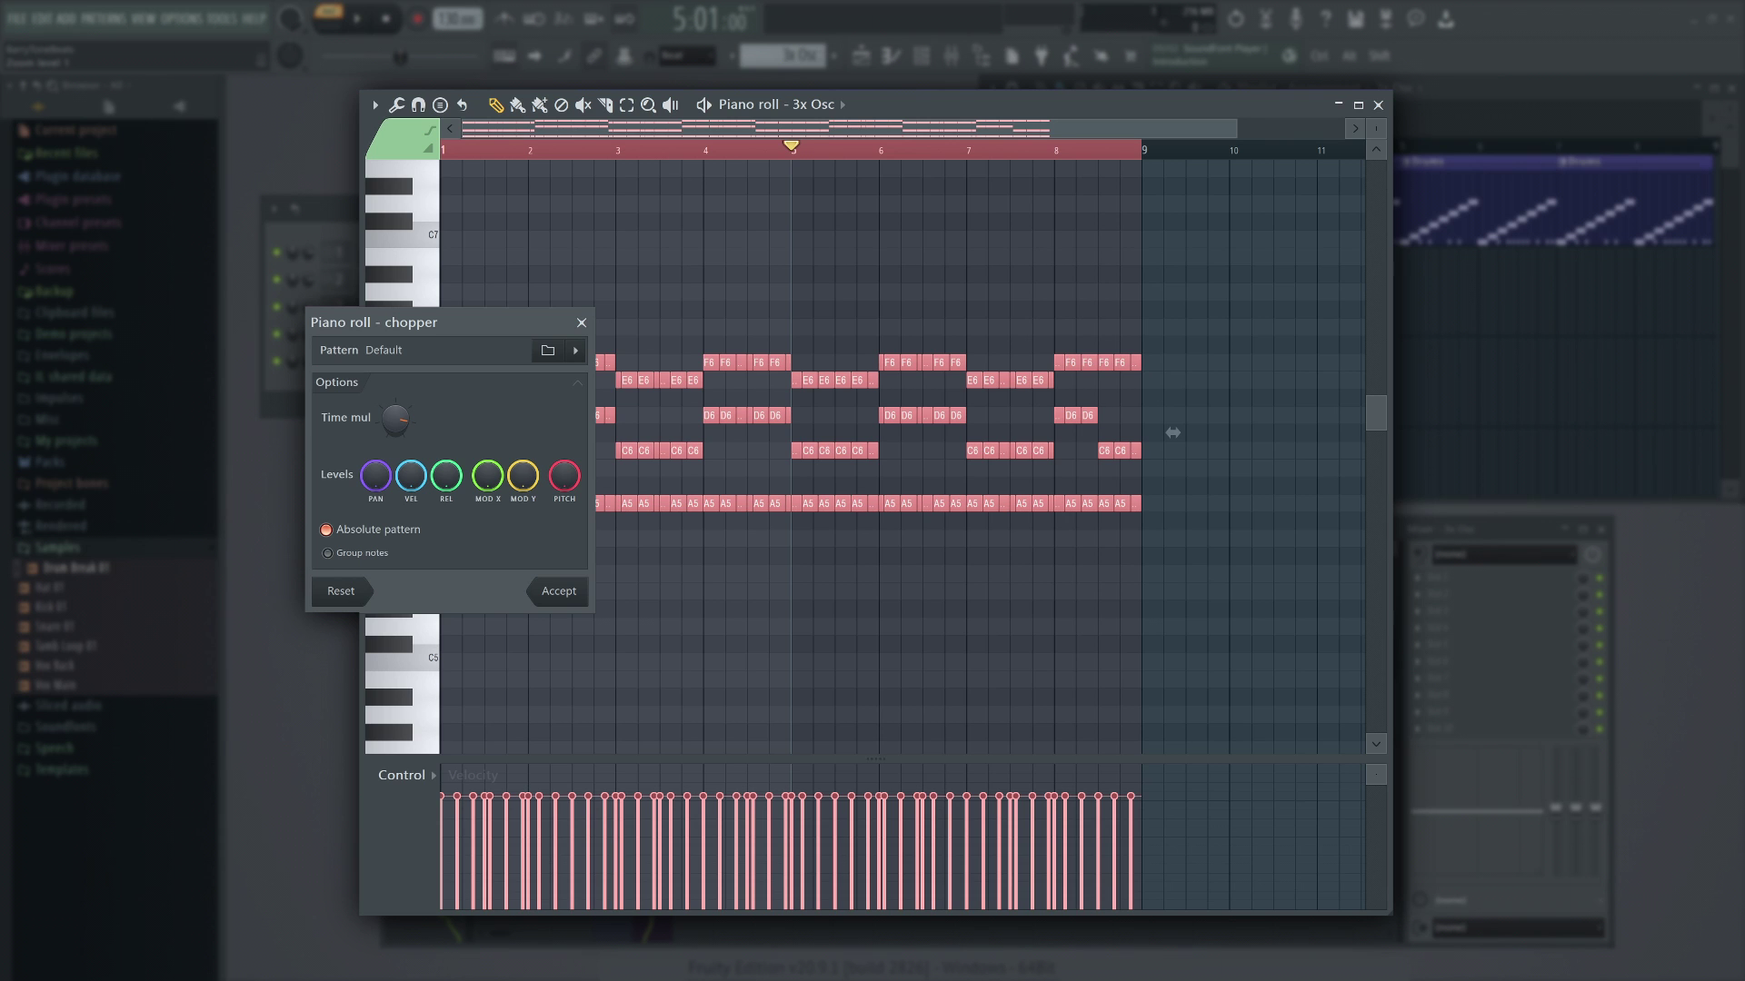
key(space)
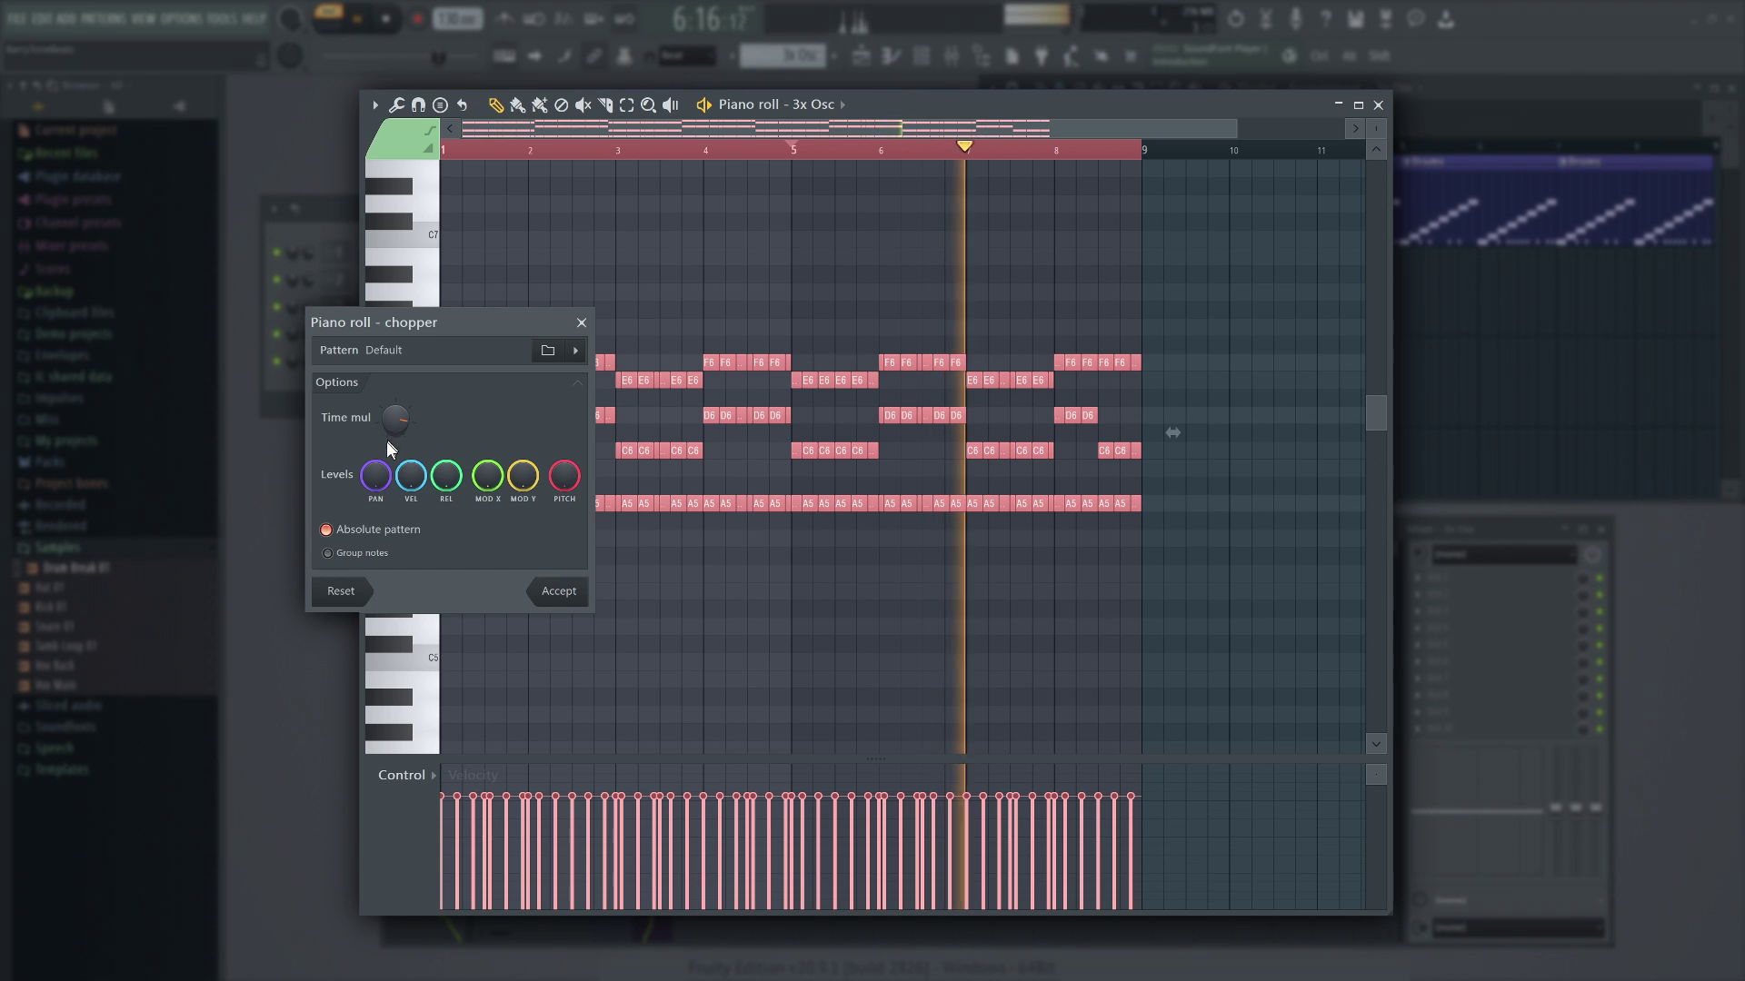
click(366, 530)
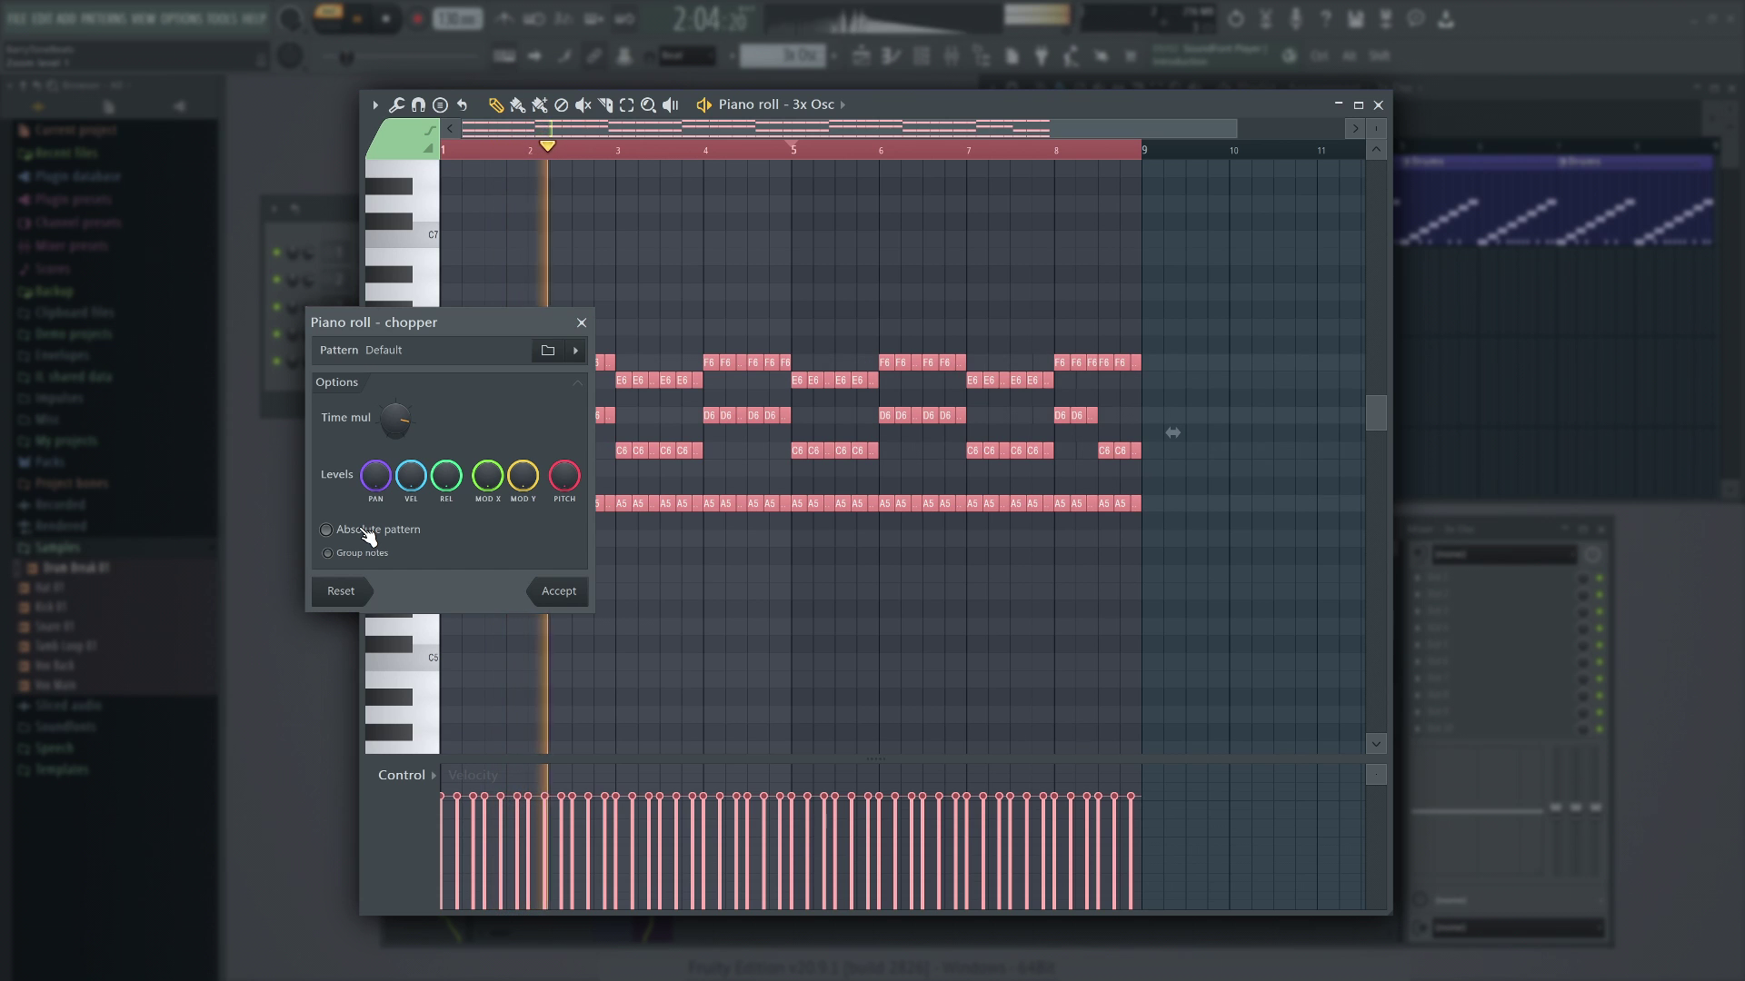
click(559, 592)
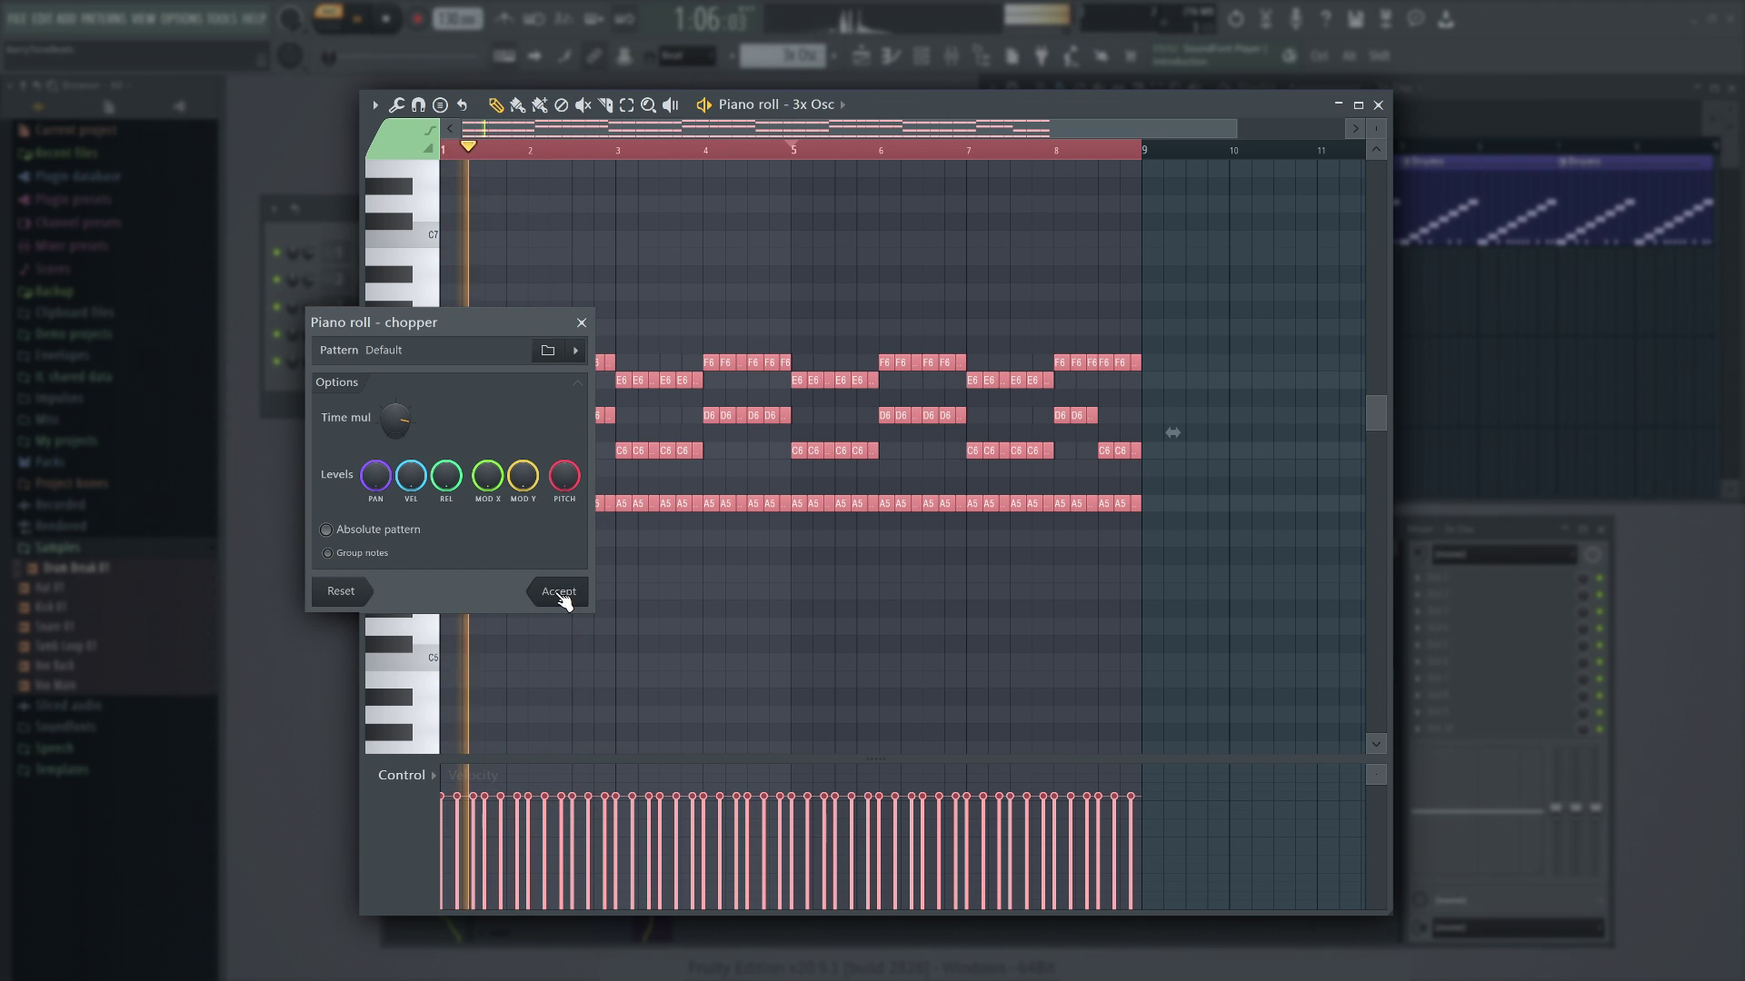
click(564, 596)
- Select the fourth and fifth D6-F6-A5 chord slices in bar 2 and try to adjust them
ctrl+scroll(559, 393, up, 3)
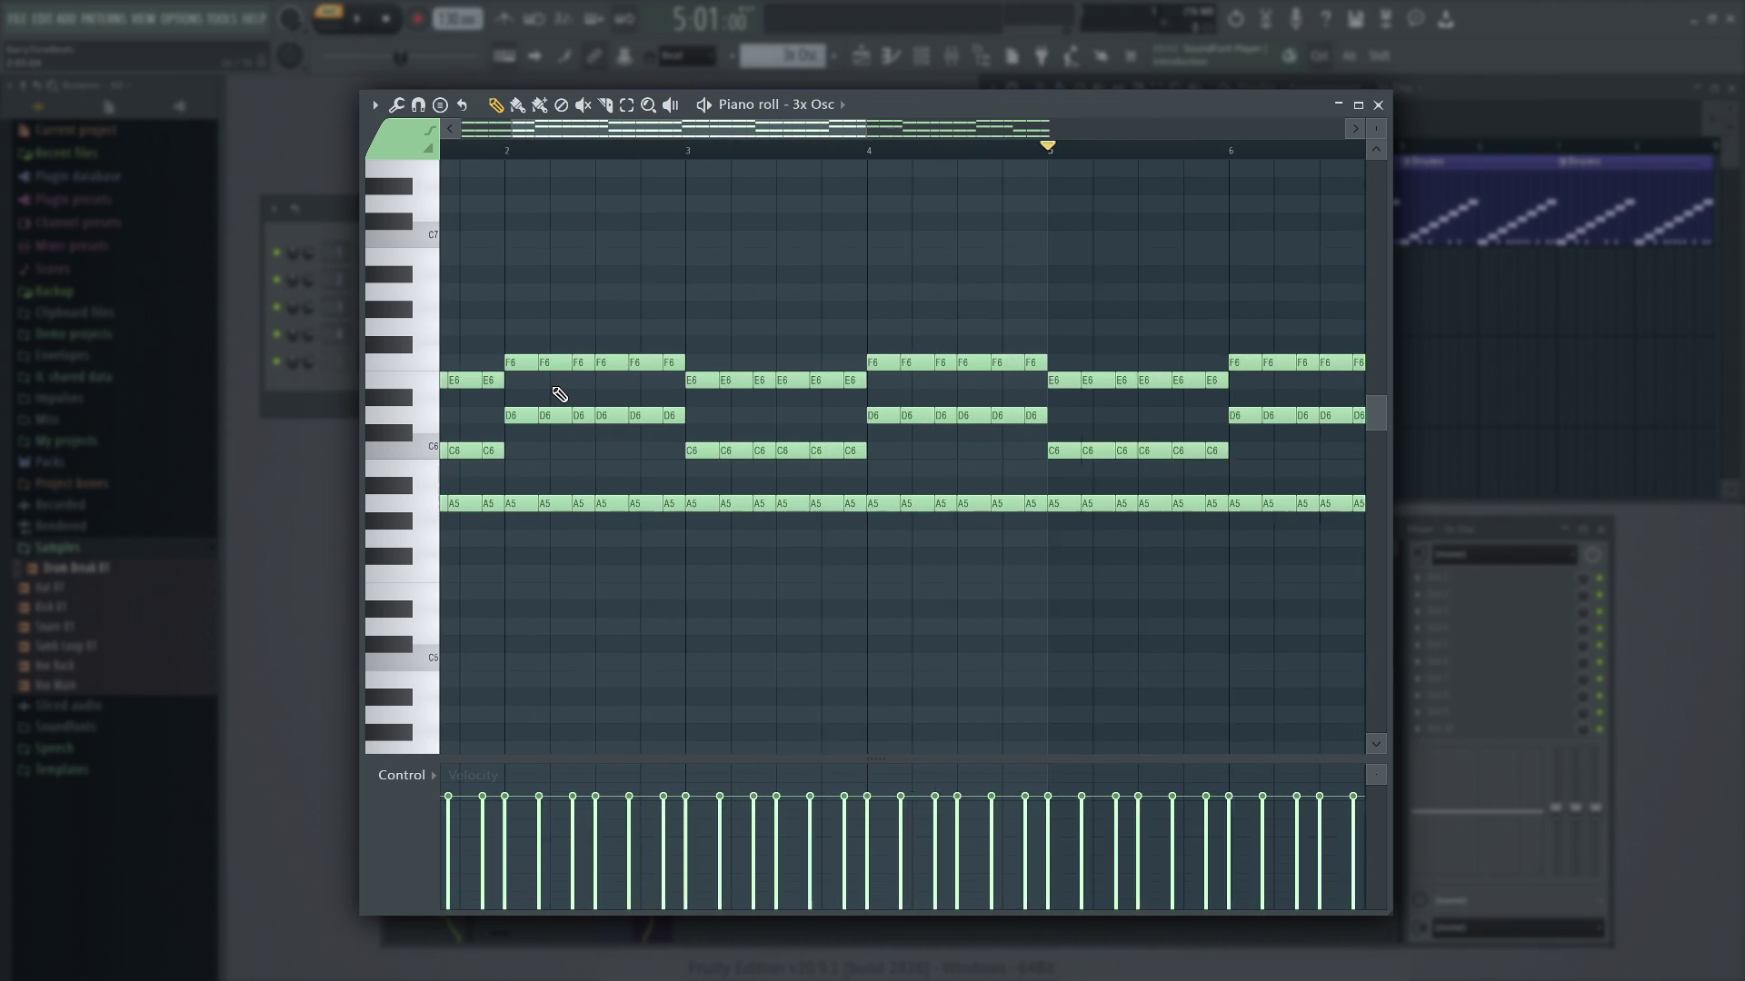
ctrl+scroll(769, 405, up, 3)
drag(642, 264, 721, 540)
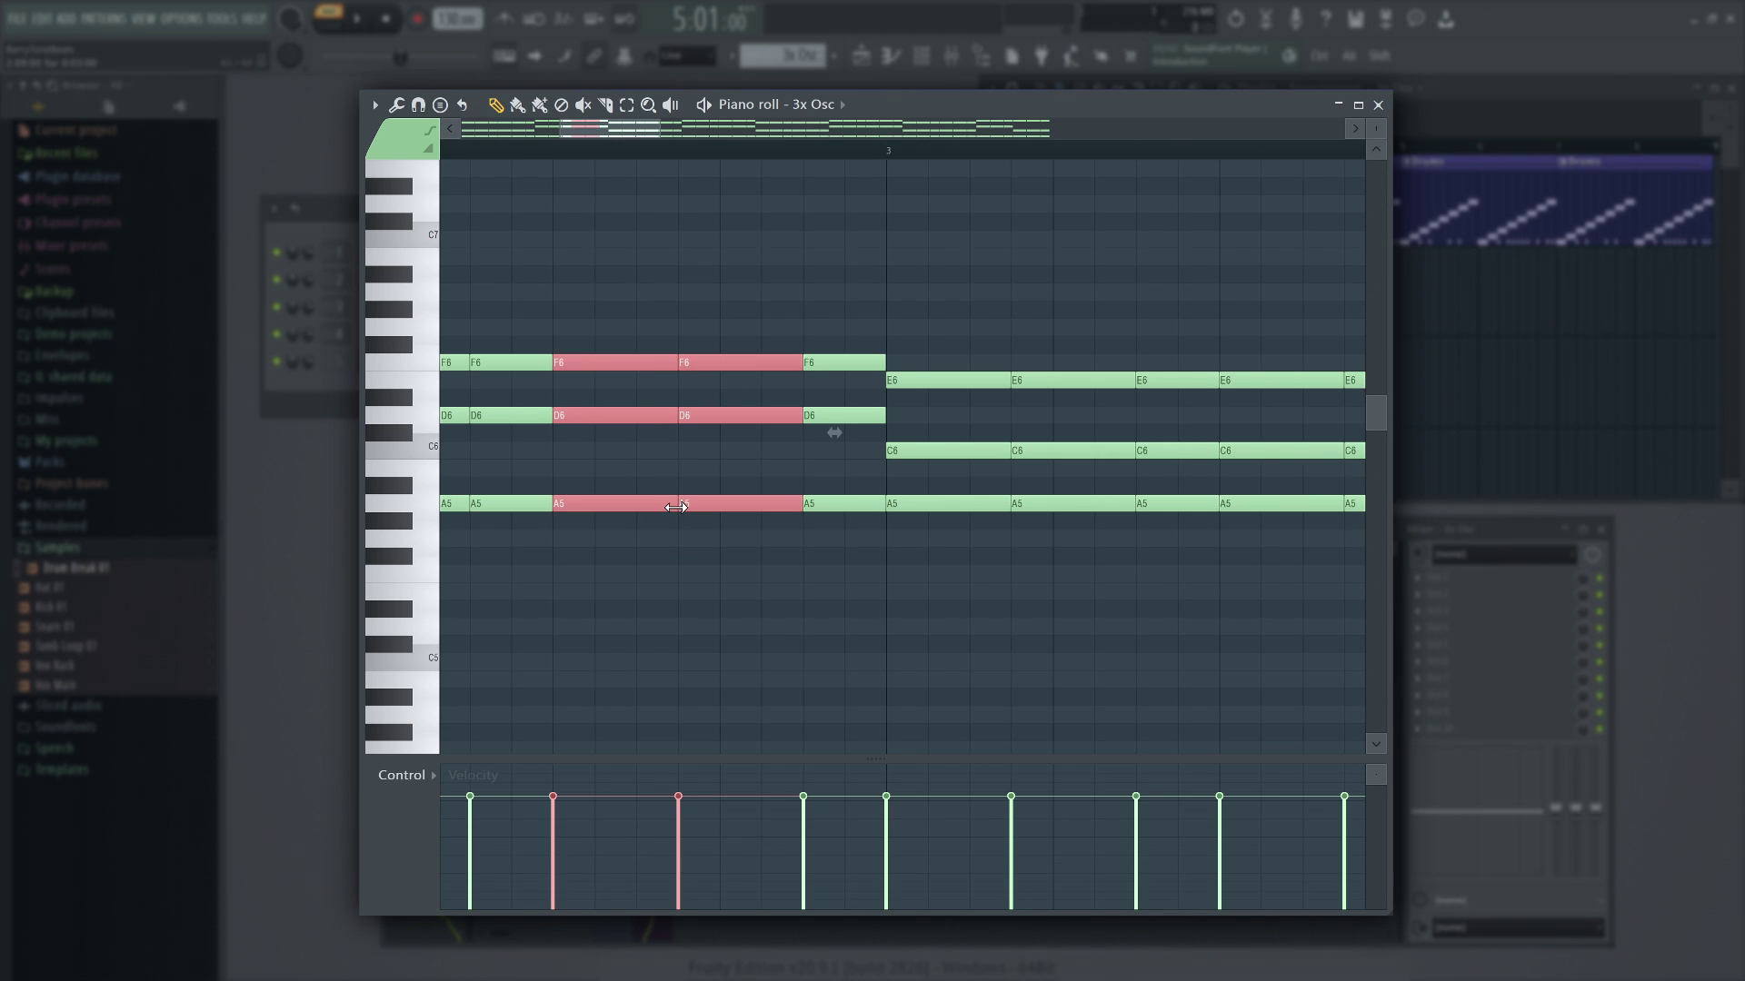
mouse_move(668, 507)
mouse_down()
mouse_move(623, 506)
mouse_move(705, 499)
mouse_move(643, 495)
mouse_move(677, 492)
mouse_up()
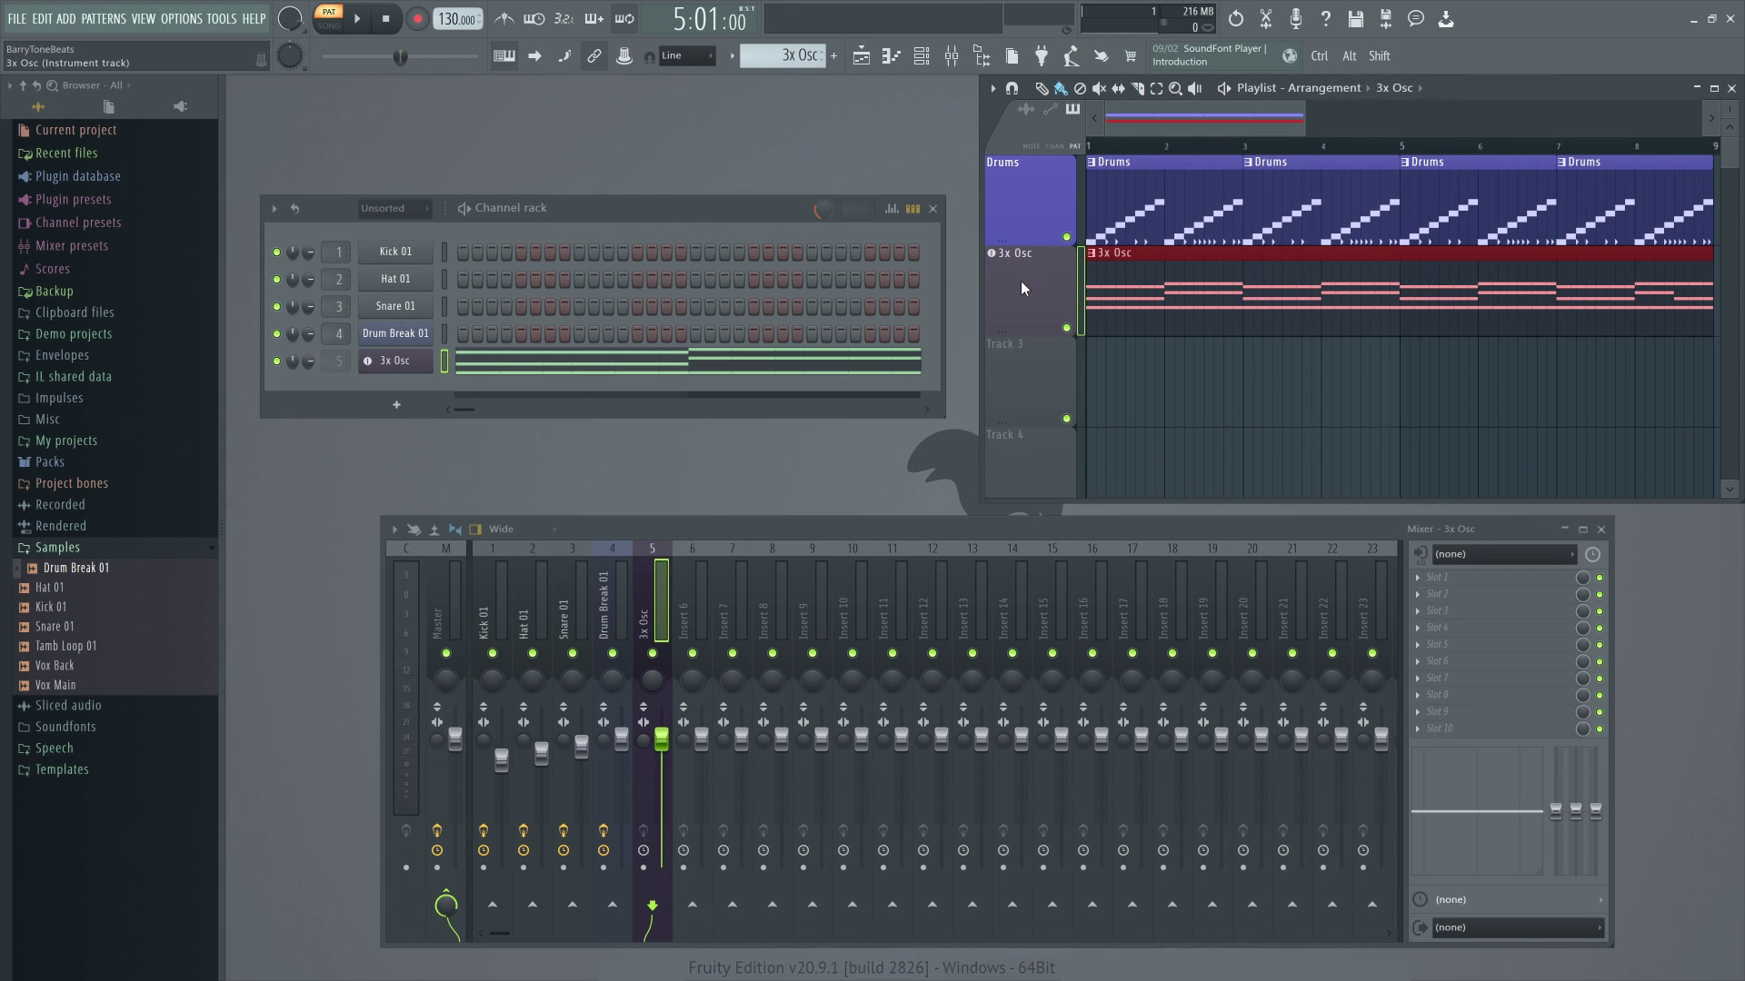
- Switch the 3x Osc playlist track's instrument to FLEX and load the Electric Piano Bright preset from the Essential Pianos pack
right_click(1021, 289)
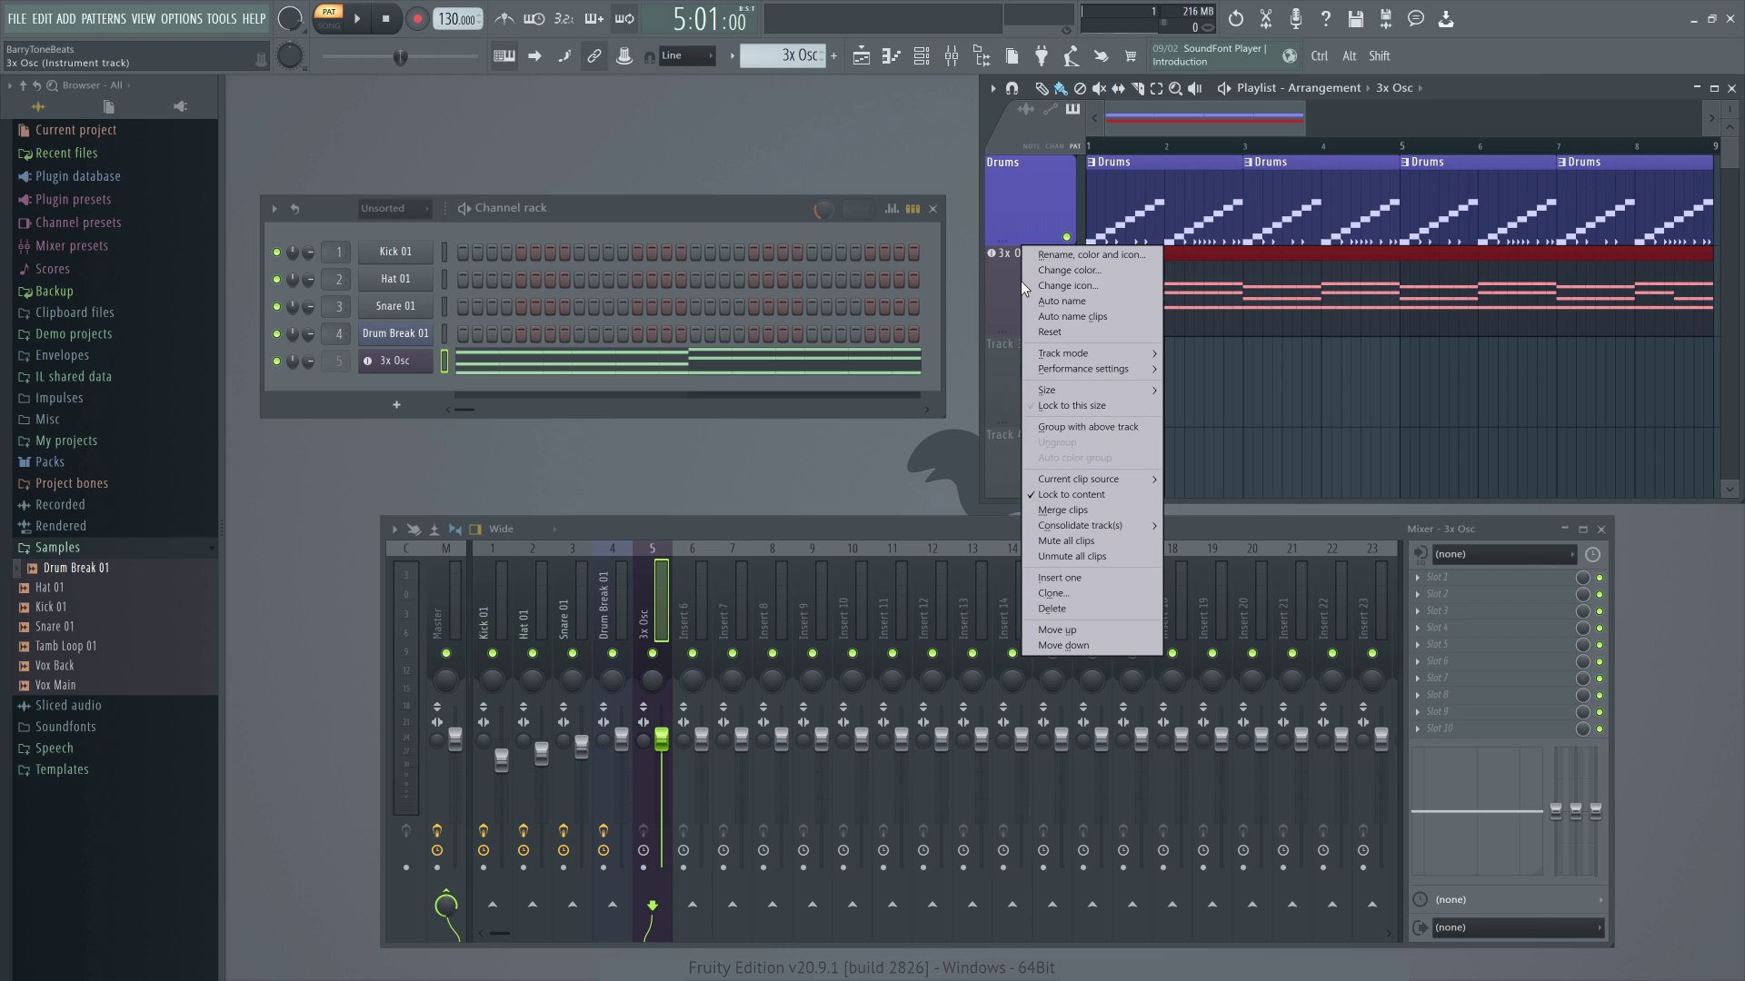
mouse_move(1125, 353)
mouse_move(1238, 386)
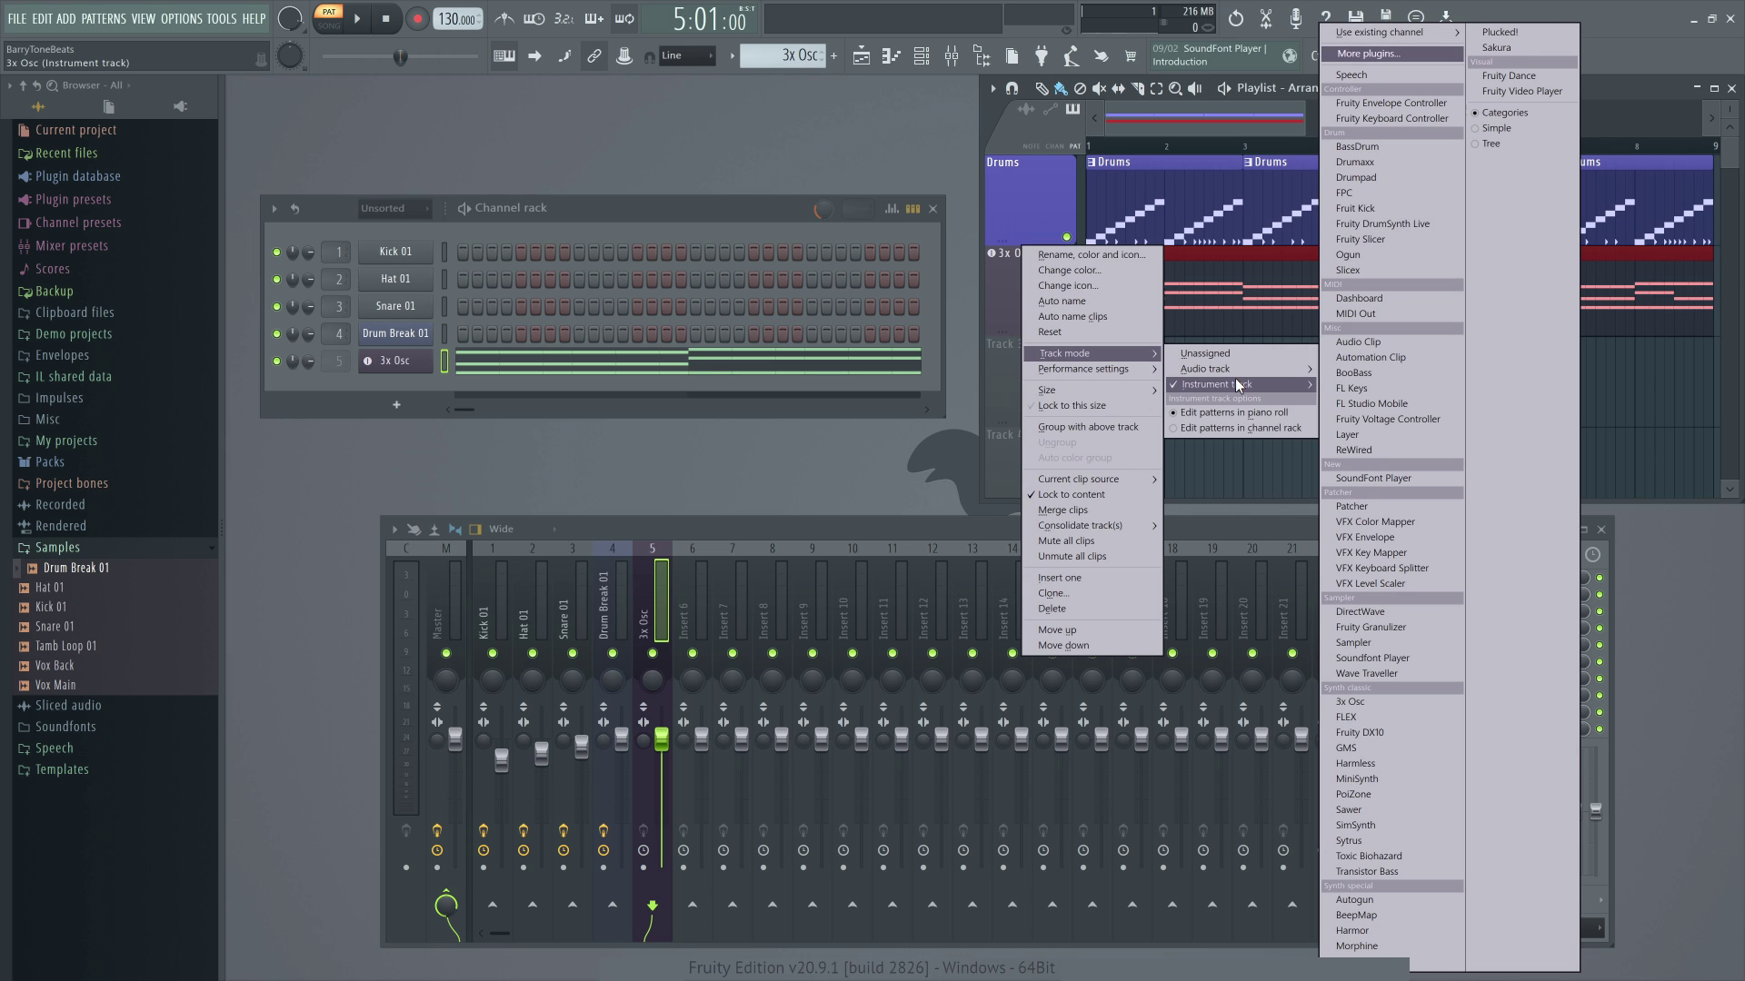
click(1357, 719)
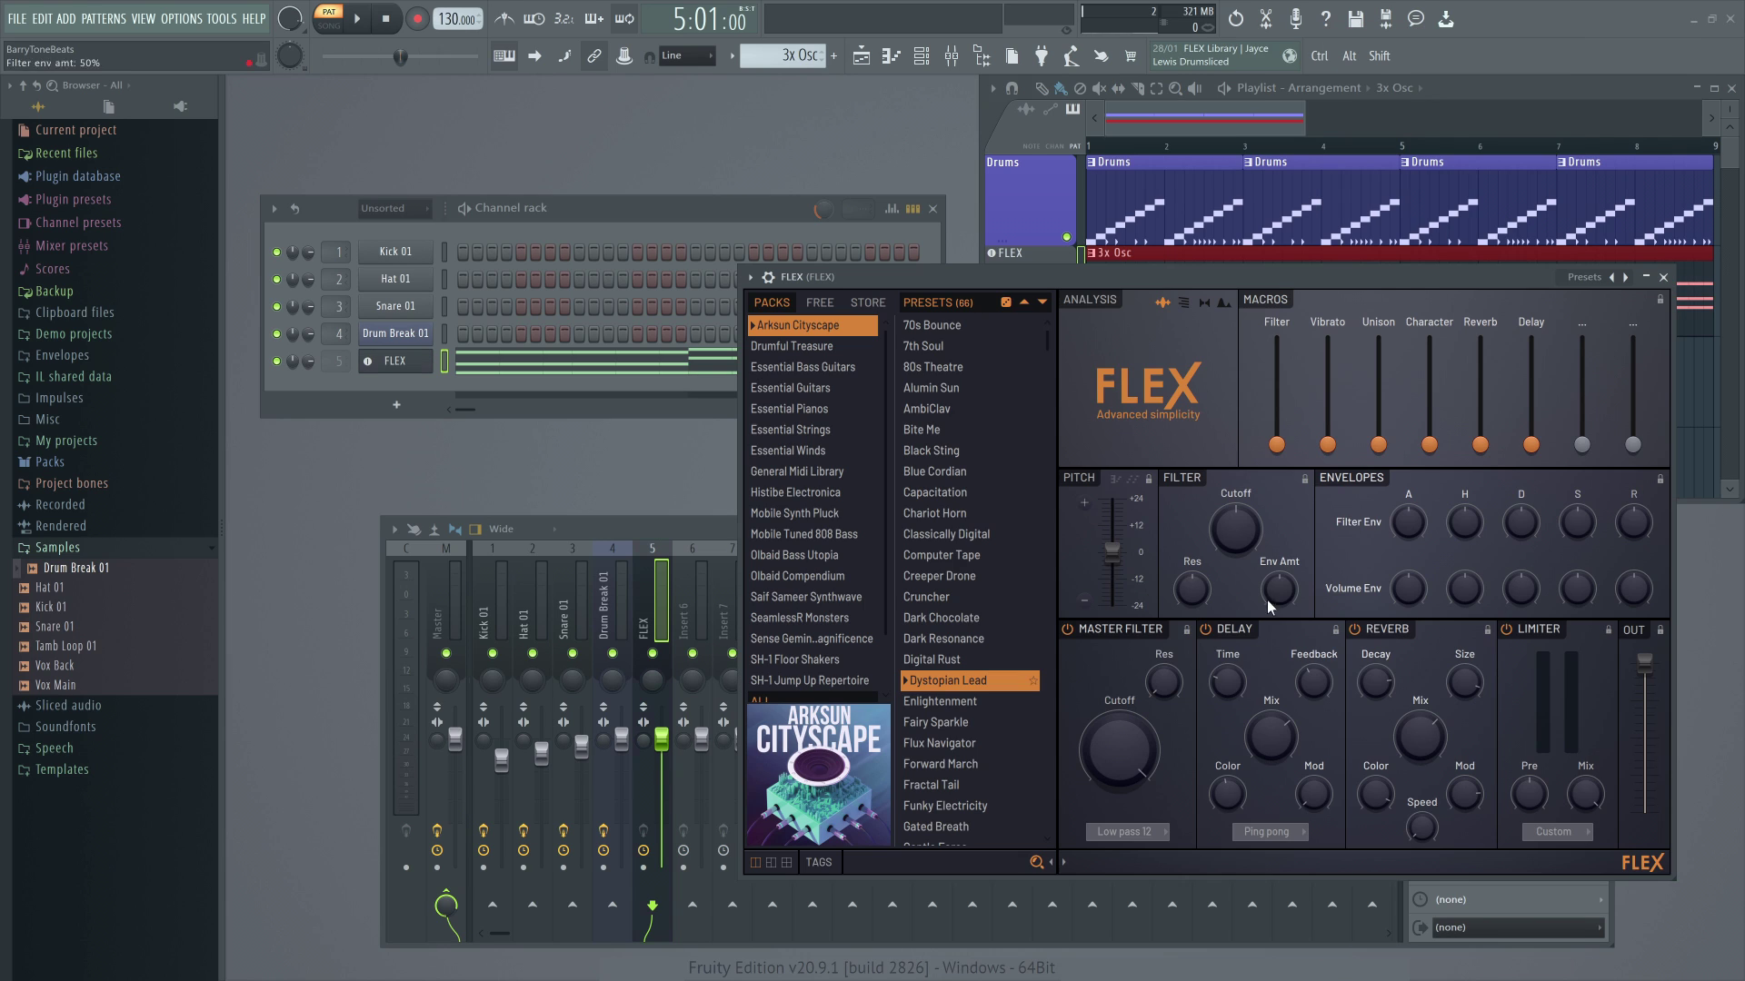
click(816, 408)
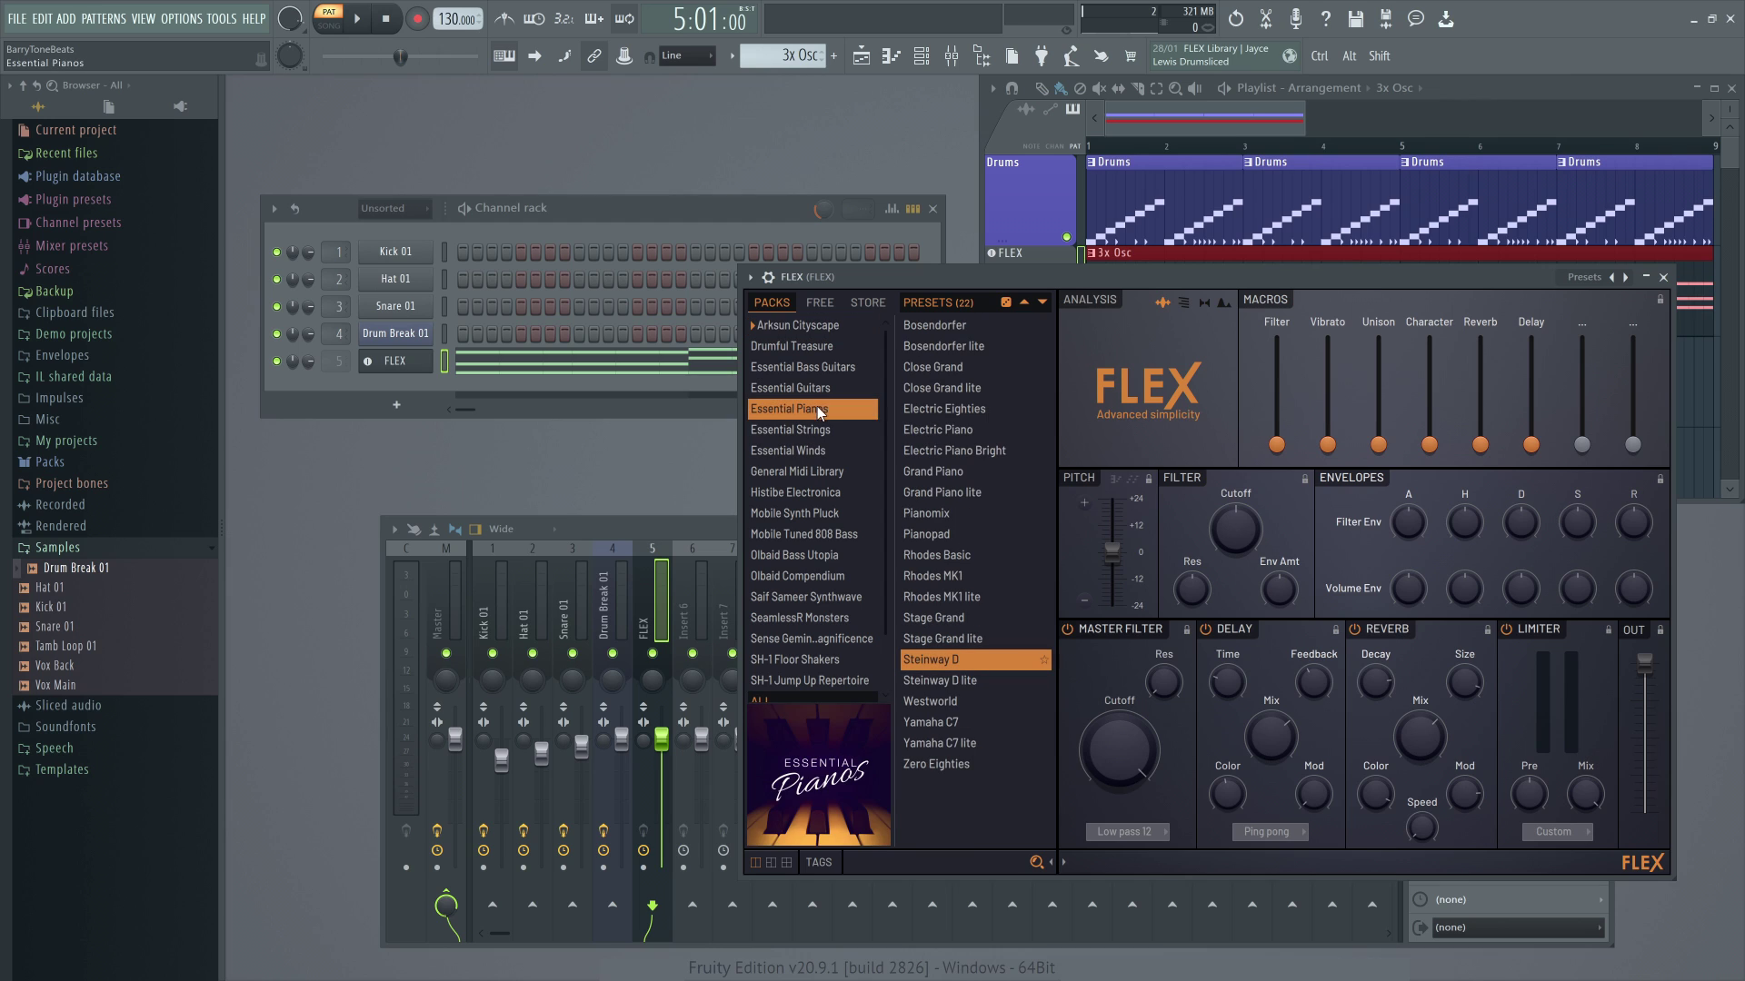
click(939, 451)
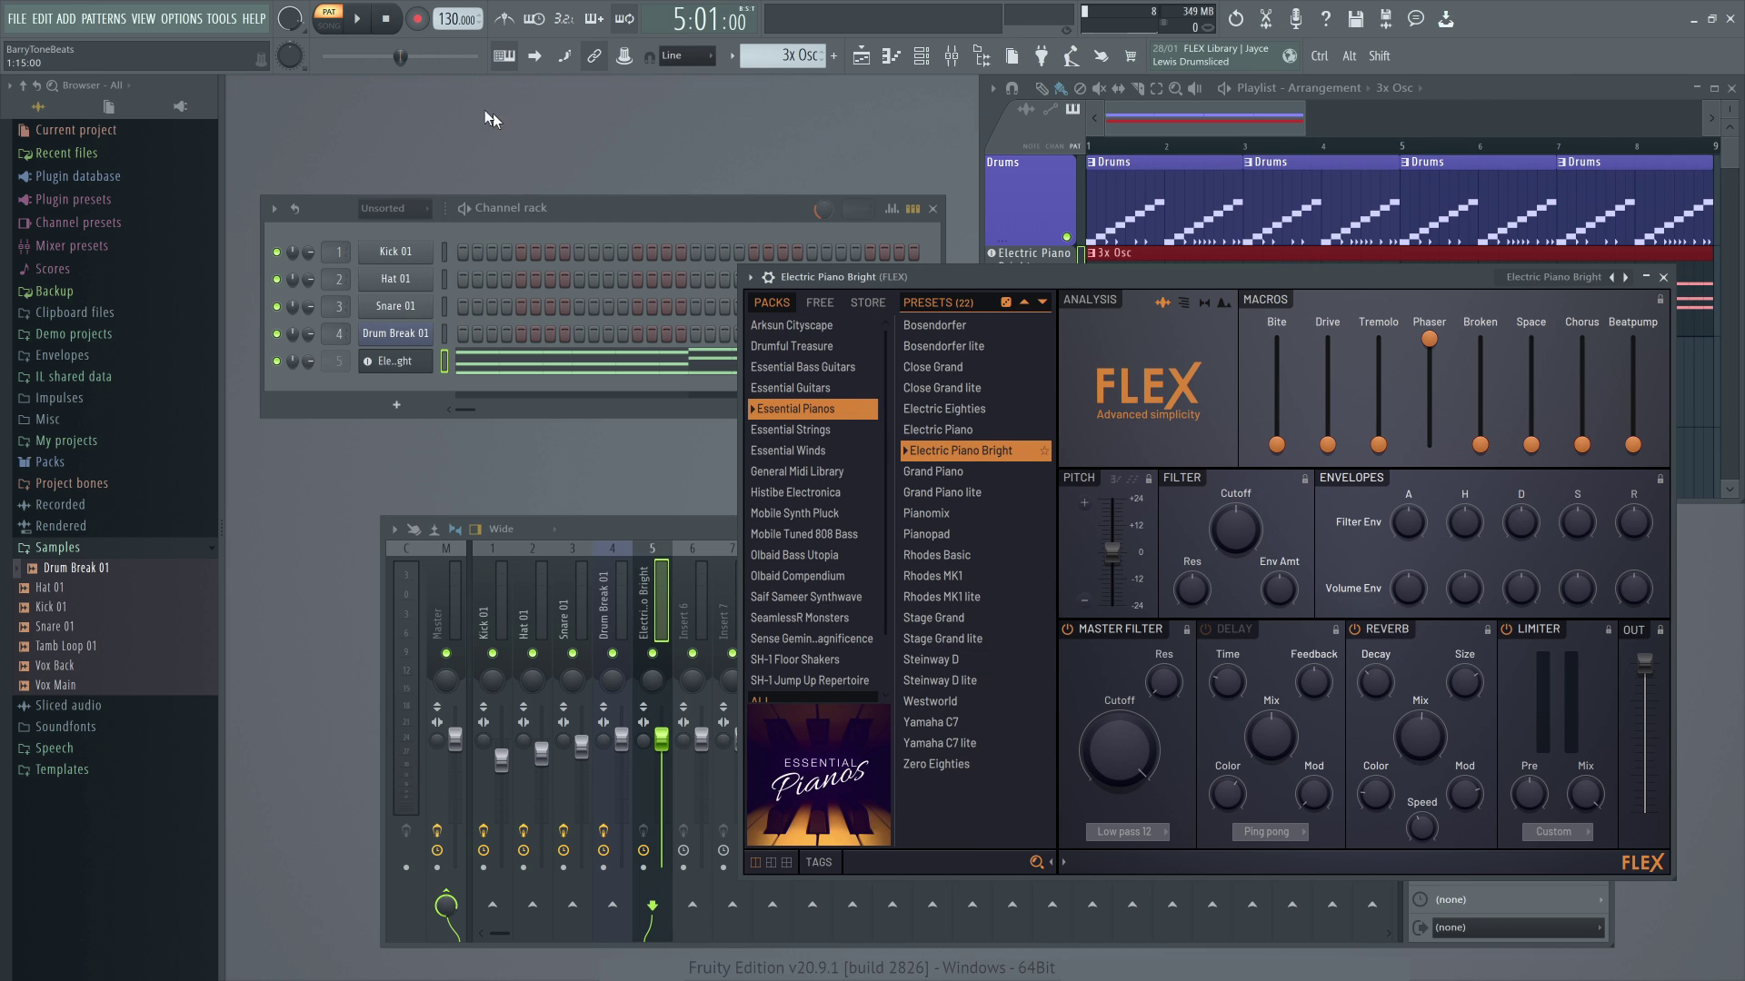
- Play the arrangement in song mode with the new electric piano, stop it and close the FLEX window
click(360, 20)
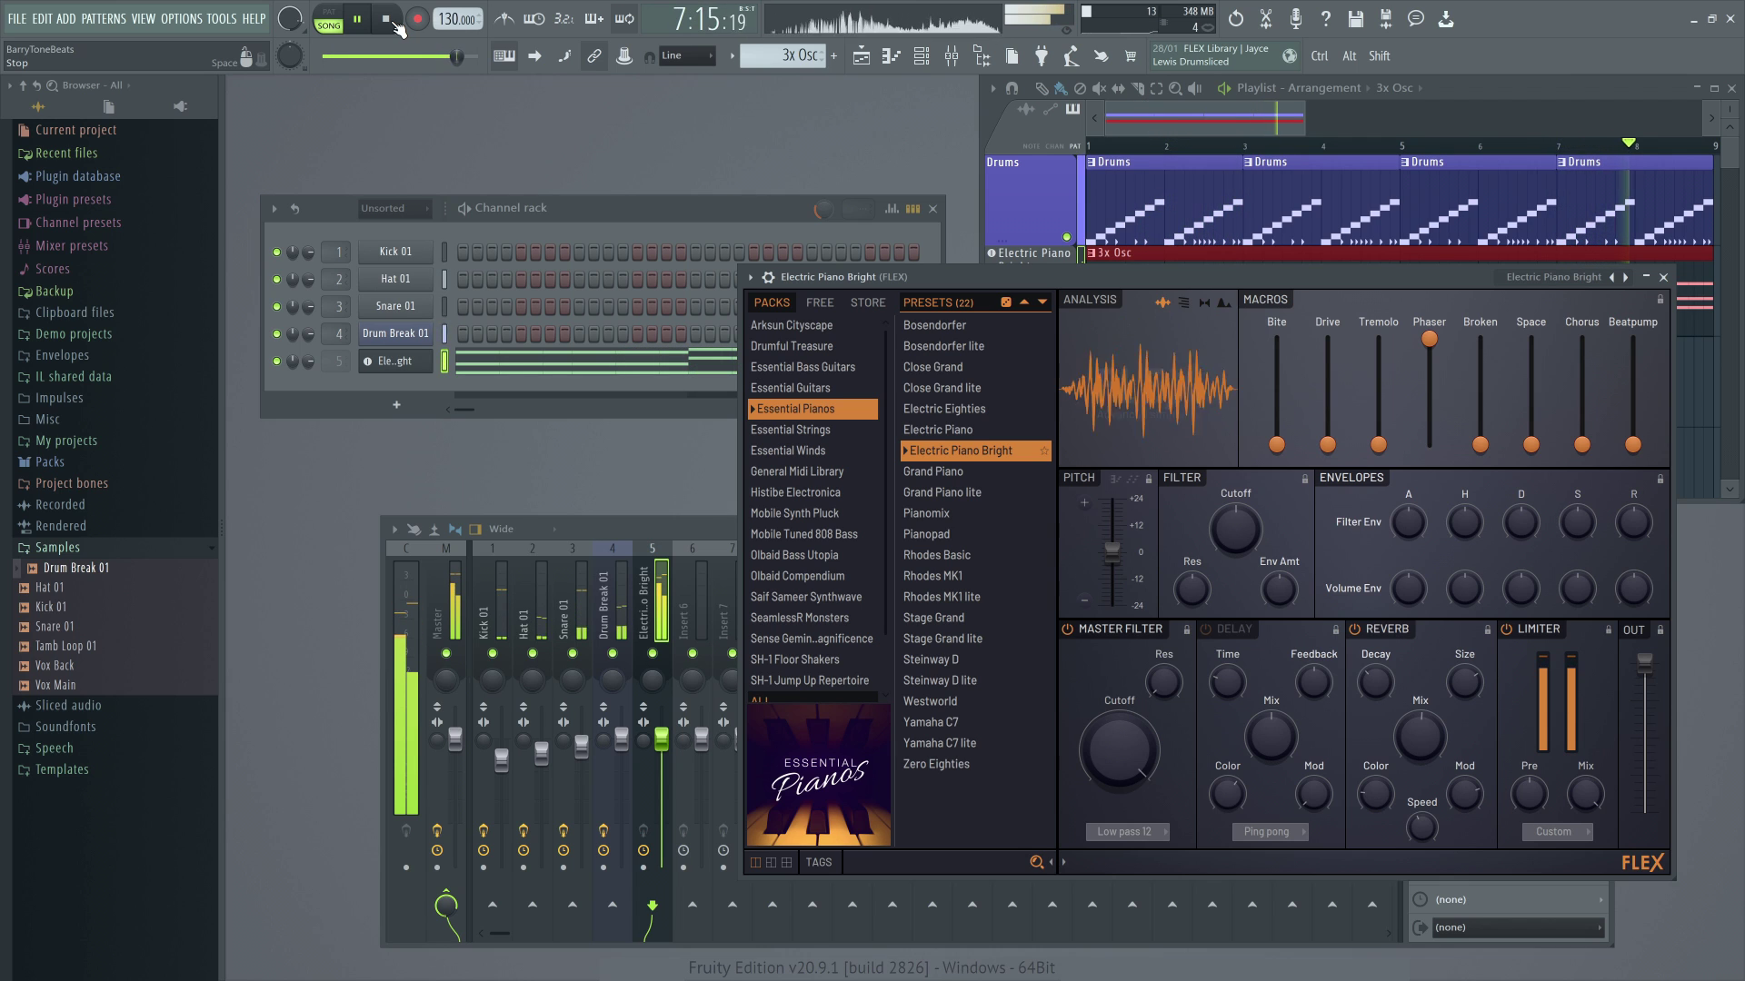
click(391, 21)
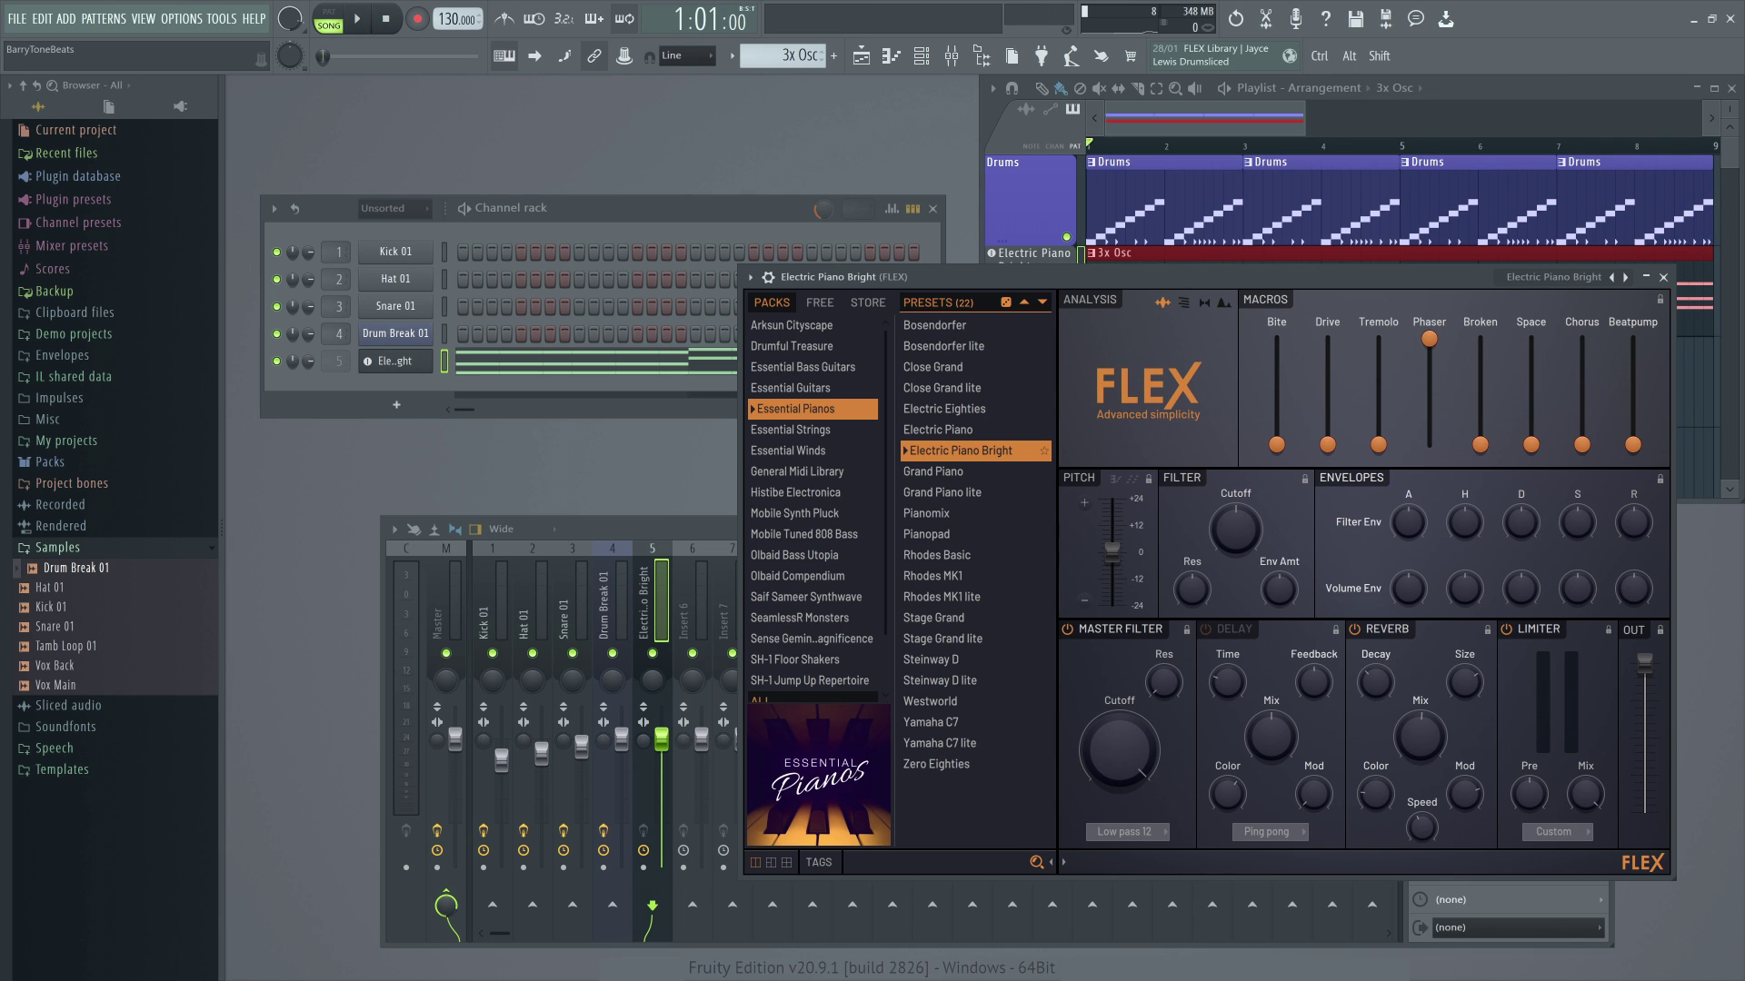
key(Escape)
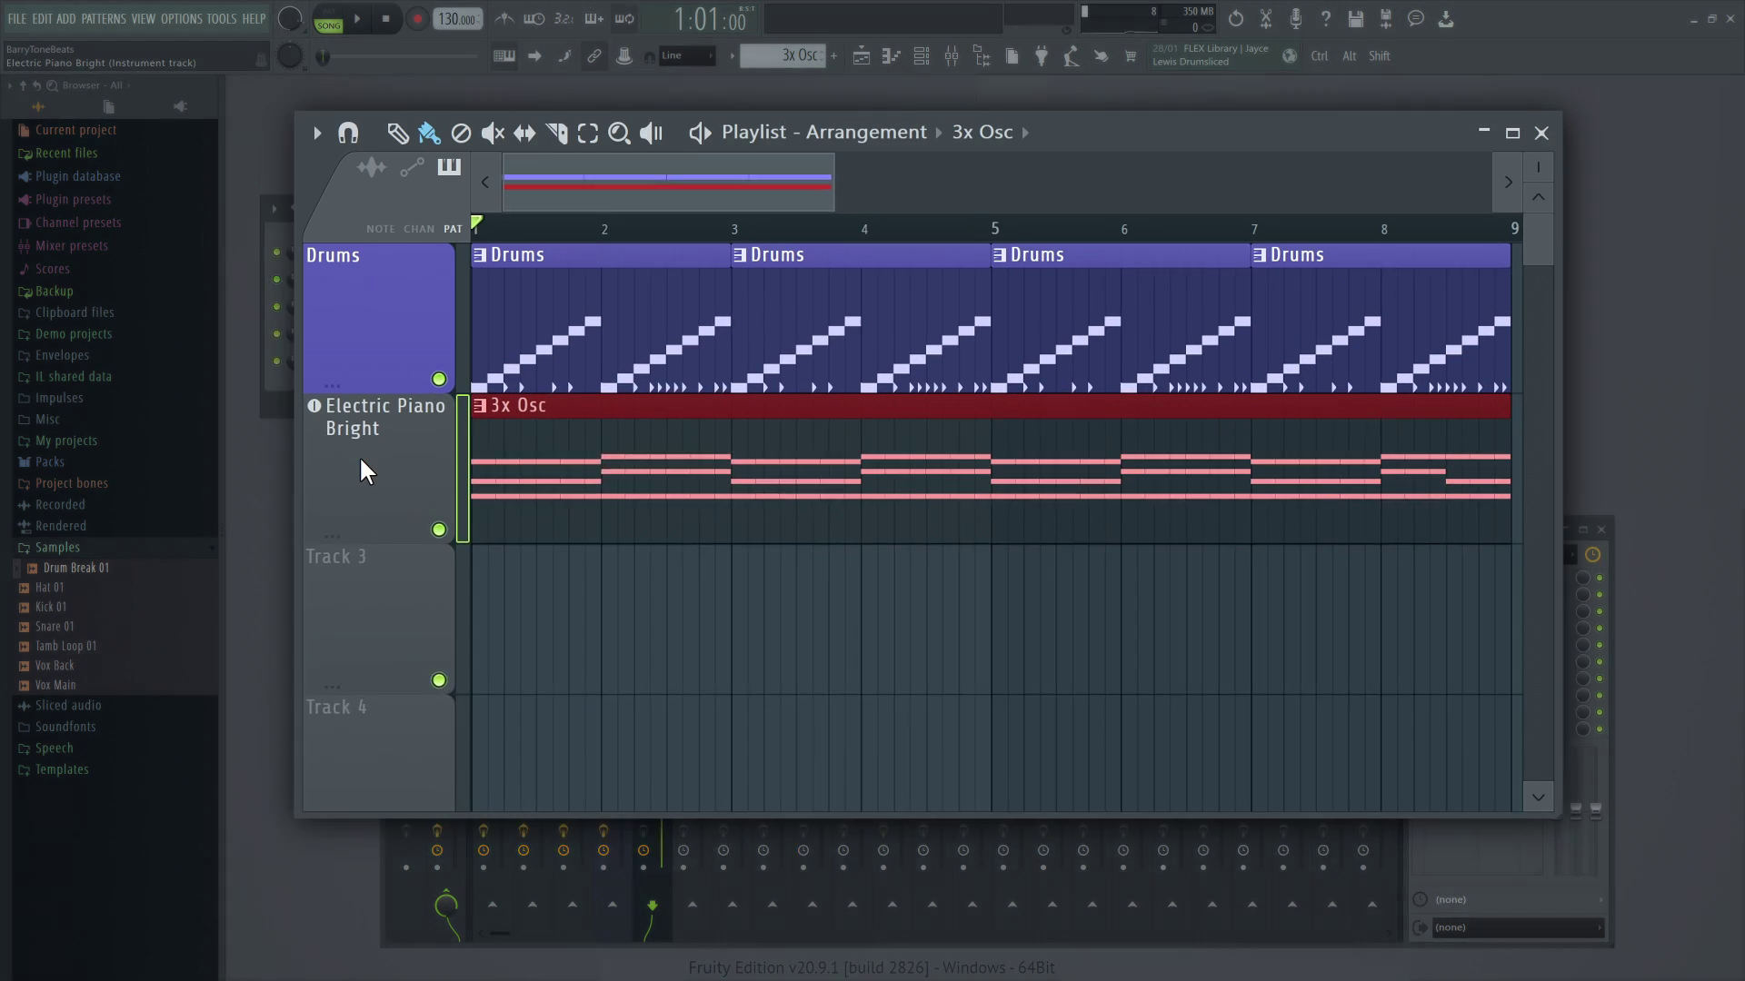
- Show the playlist's picker panel and transpose the 3x Osc pattern by -12
key(alt+p)
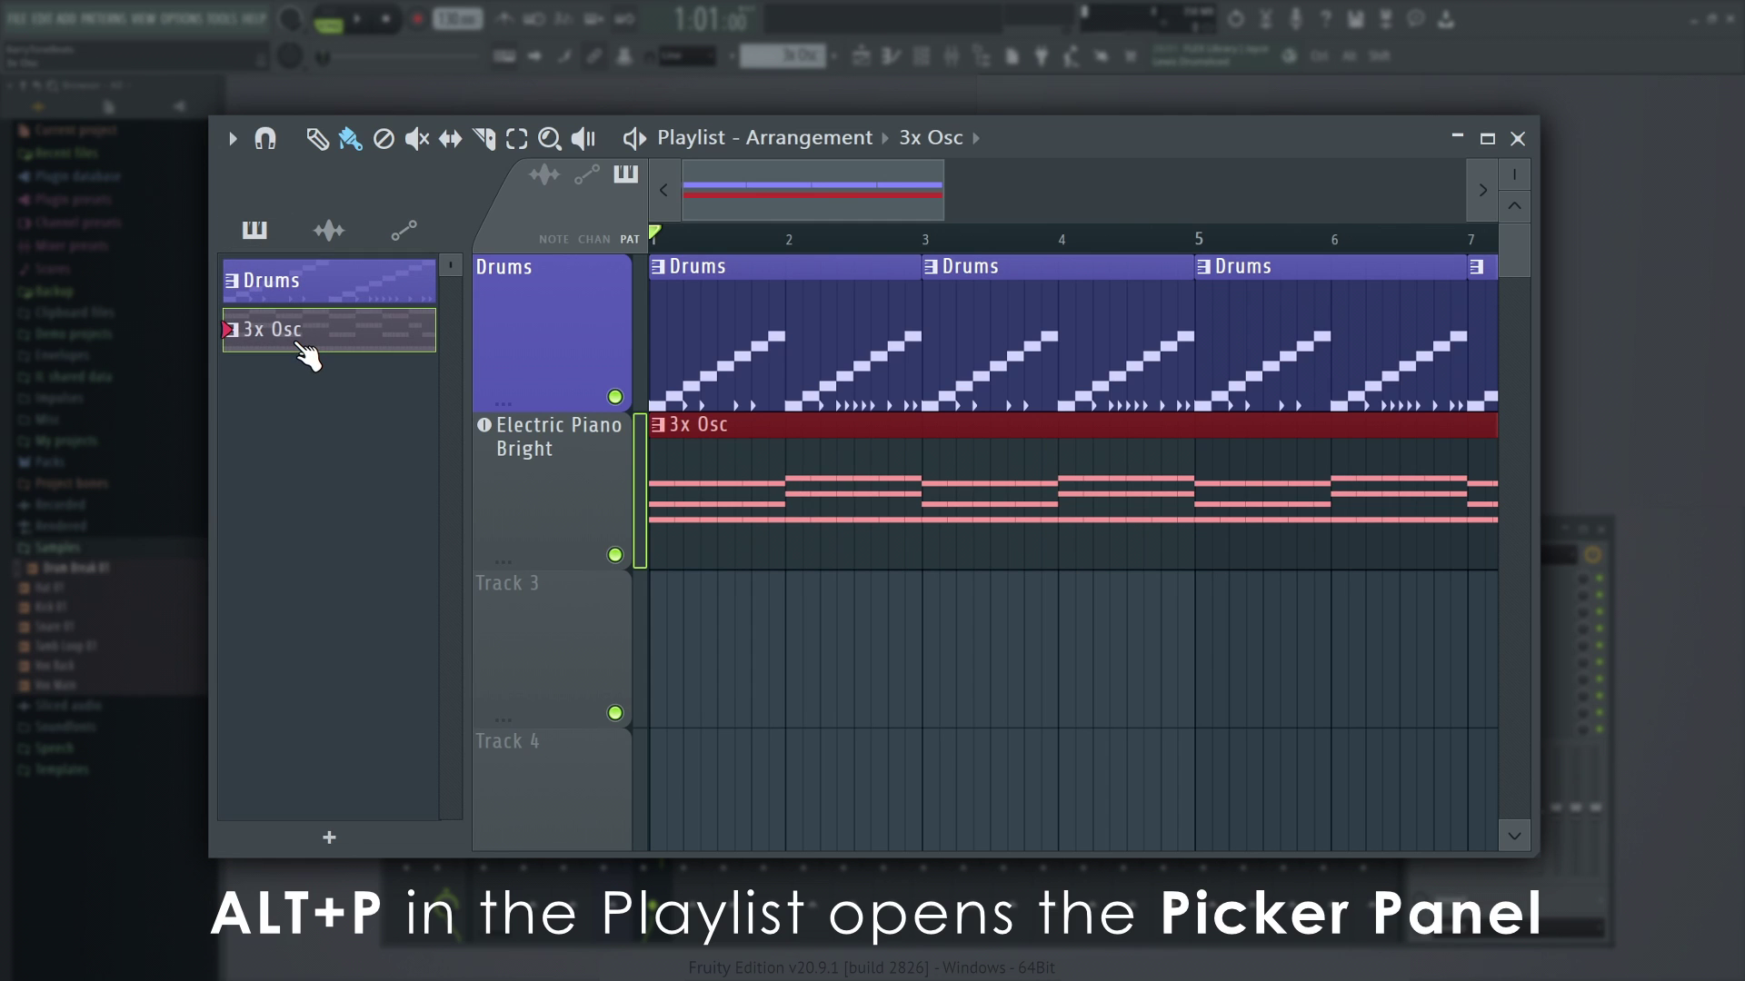
right_click(299, 345)
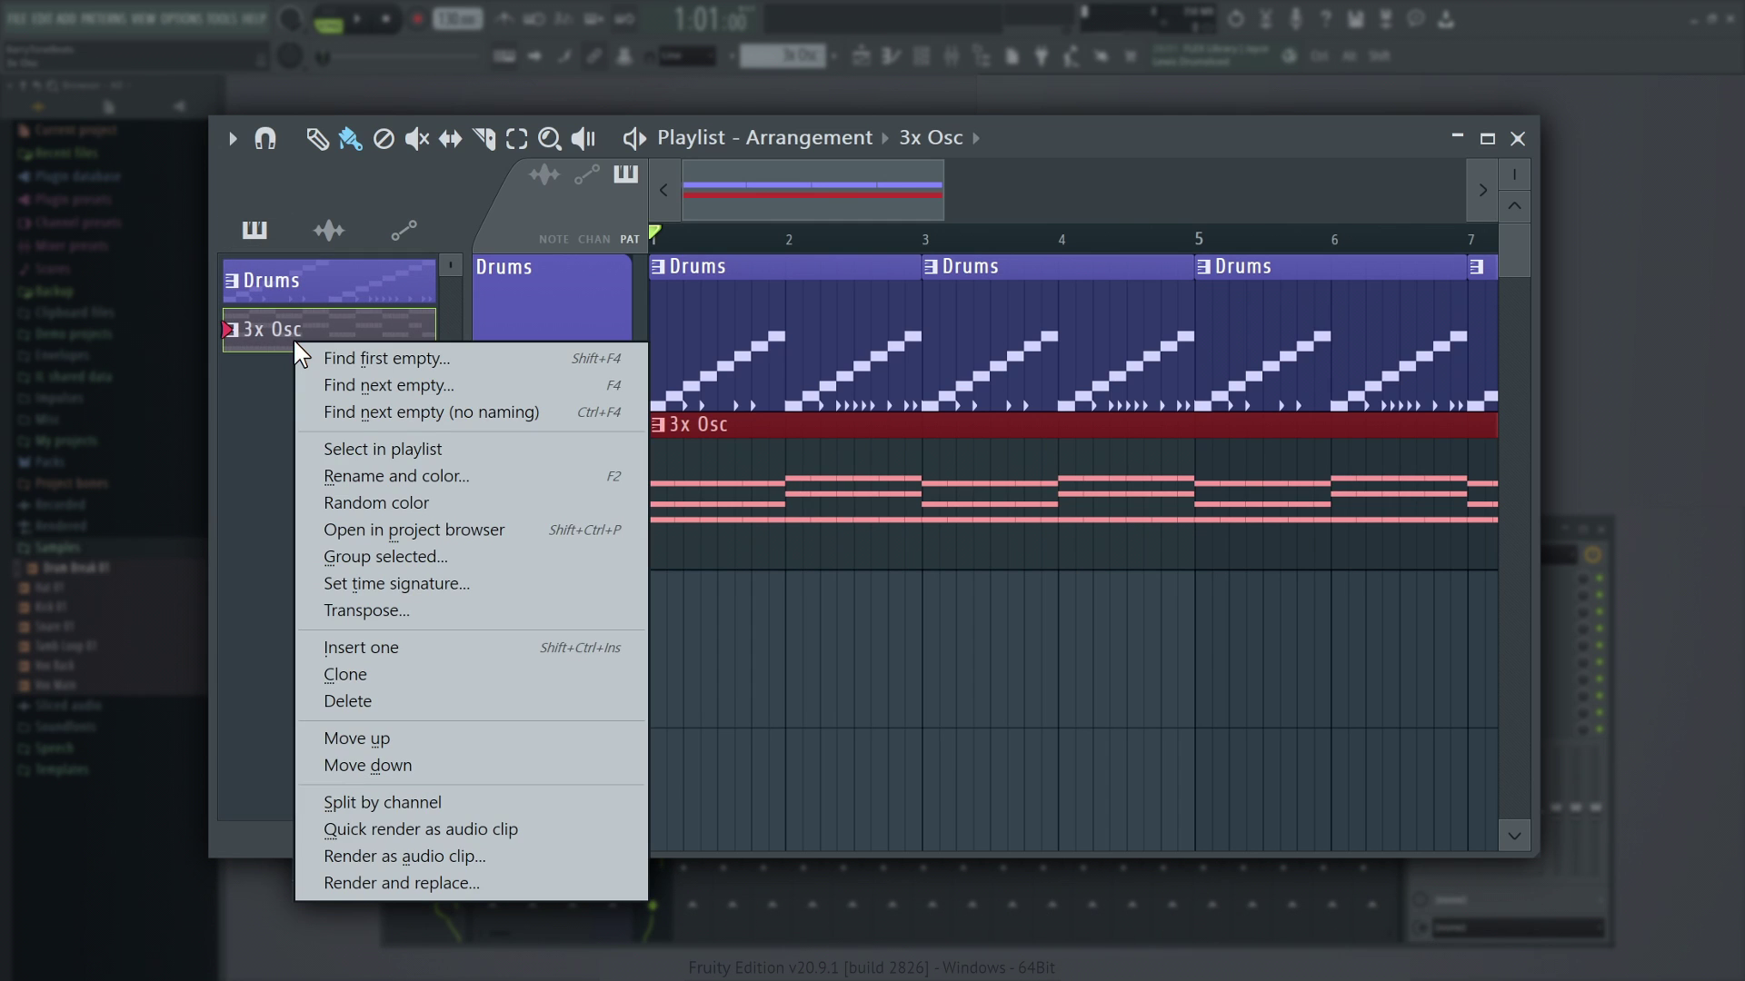
click(420, 613)
text(-12)
key(Return)
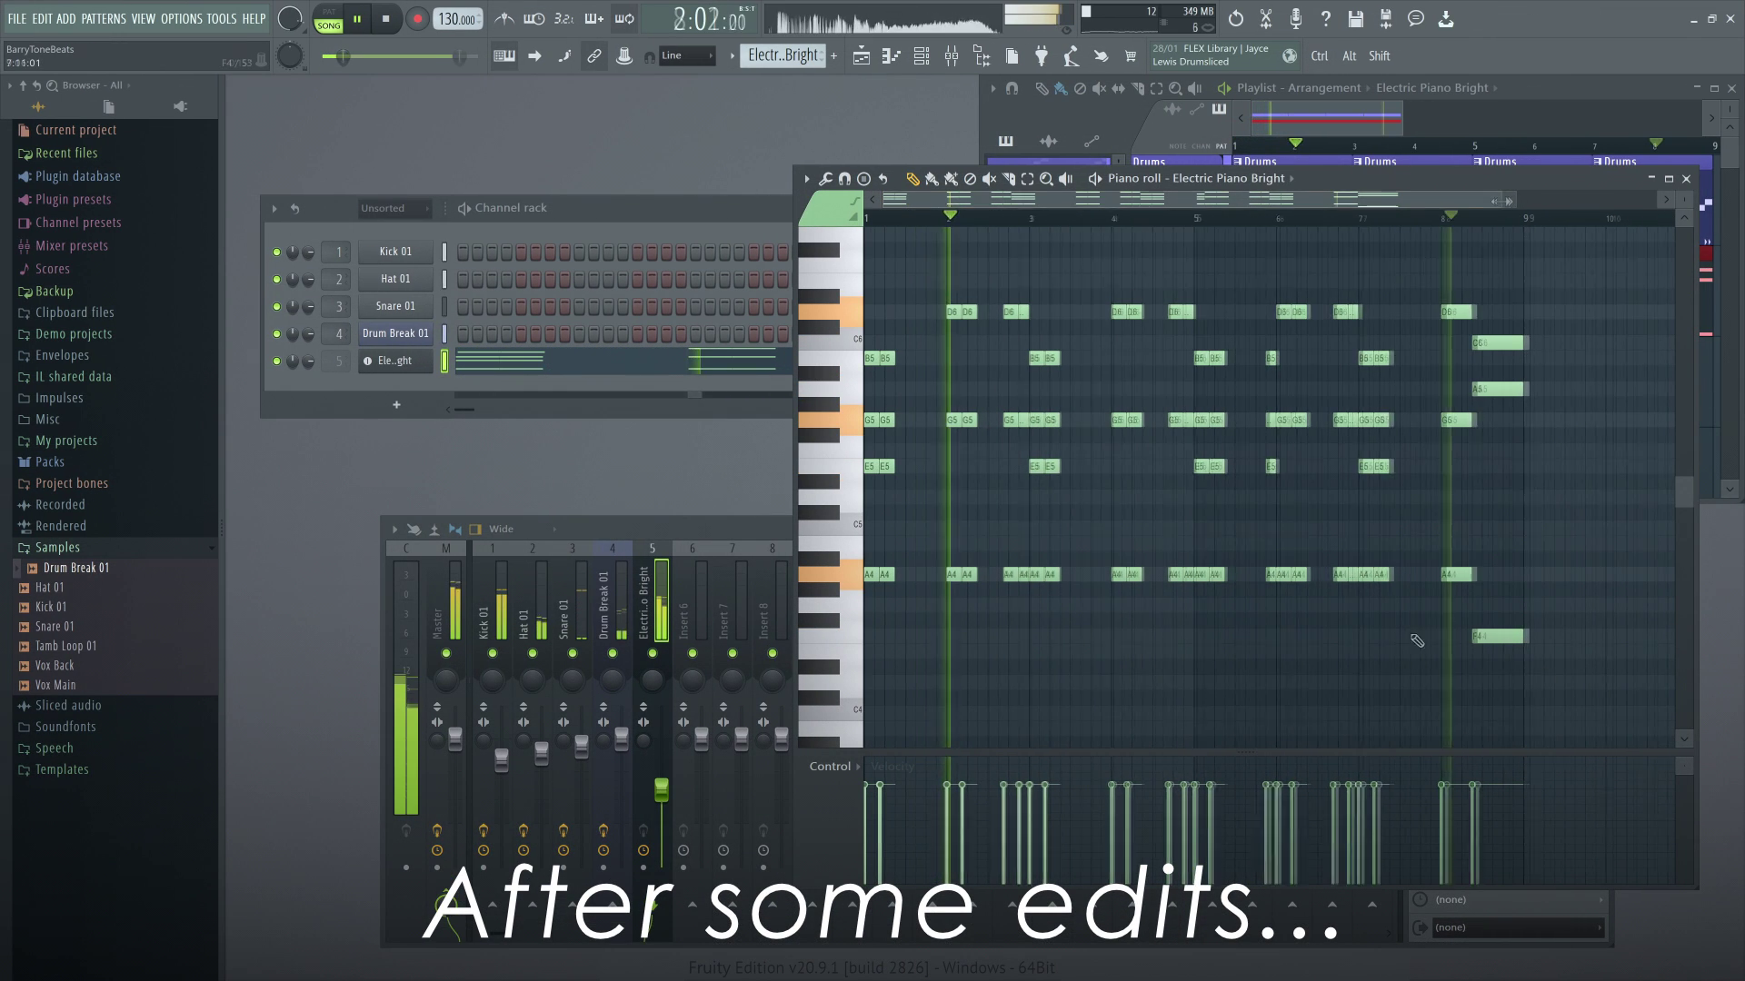
- Review the Electric Piano Bright notes across eight bars, stop playback and close the piano roll
click(1445, 218)
drag(1514, 199, 1423, 202)
key(space)
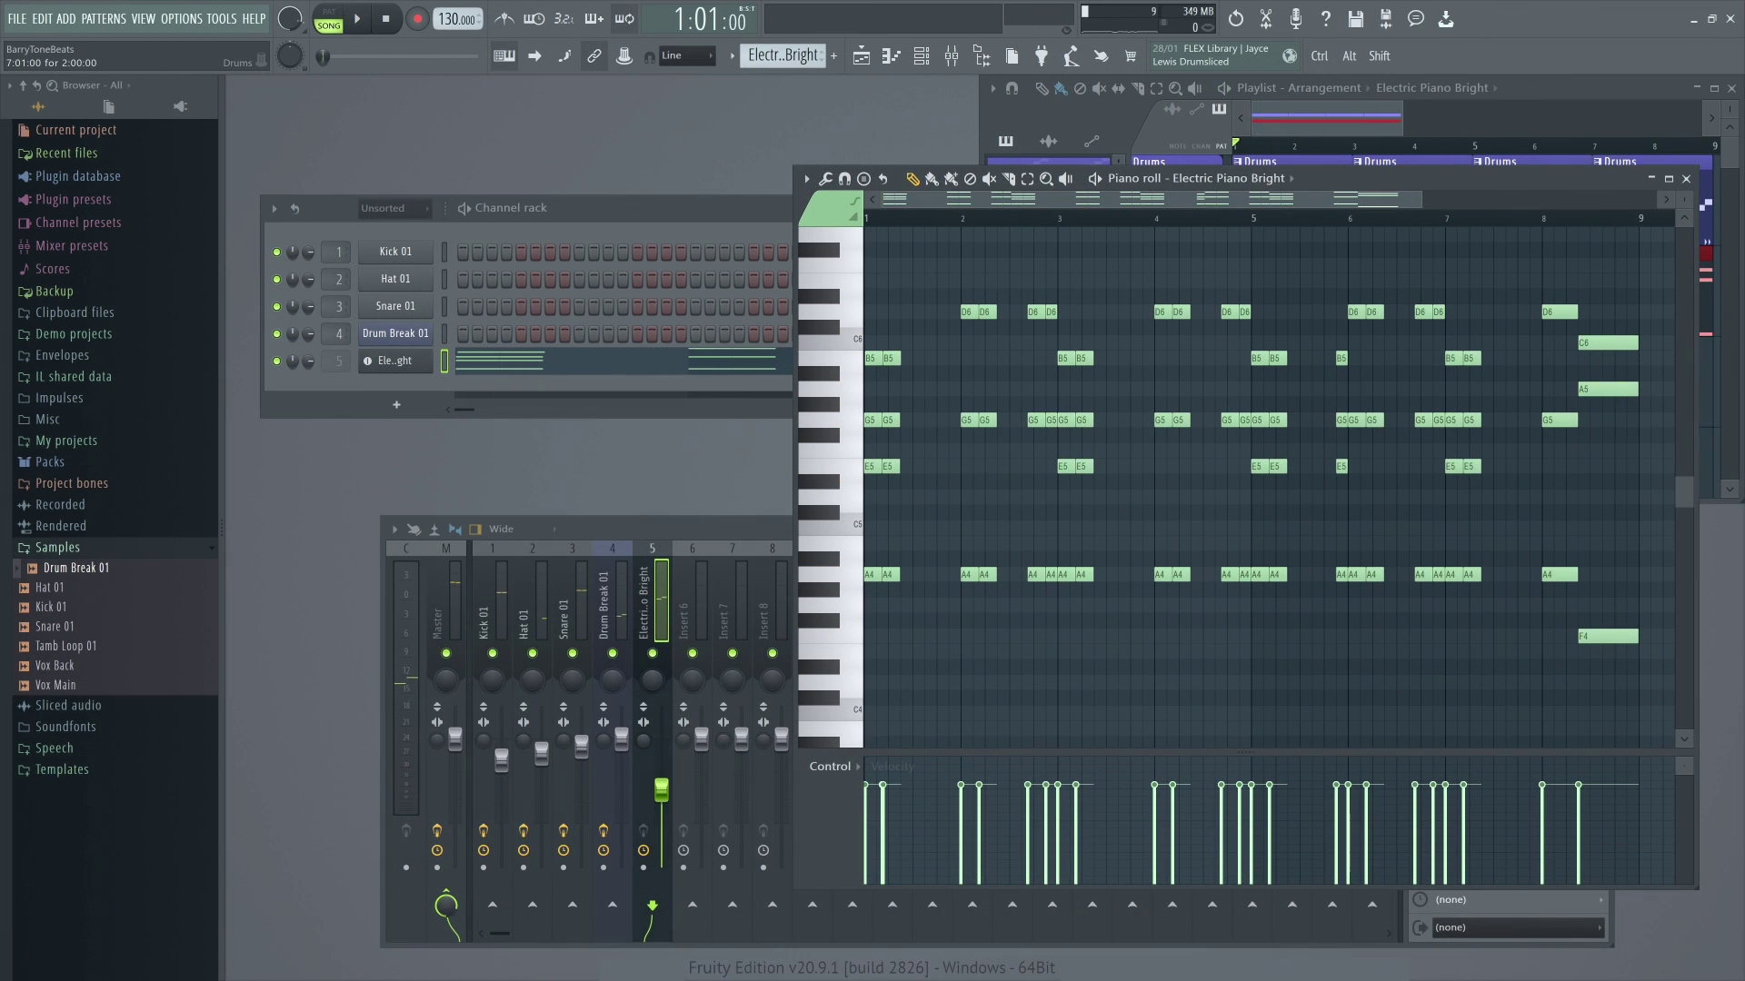
key(F7)
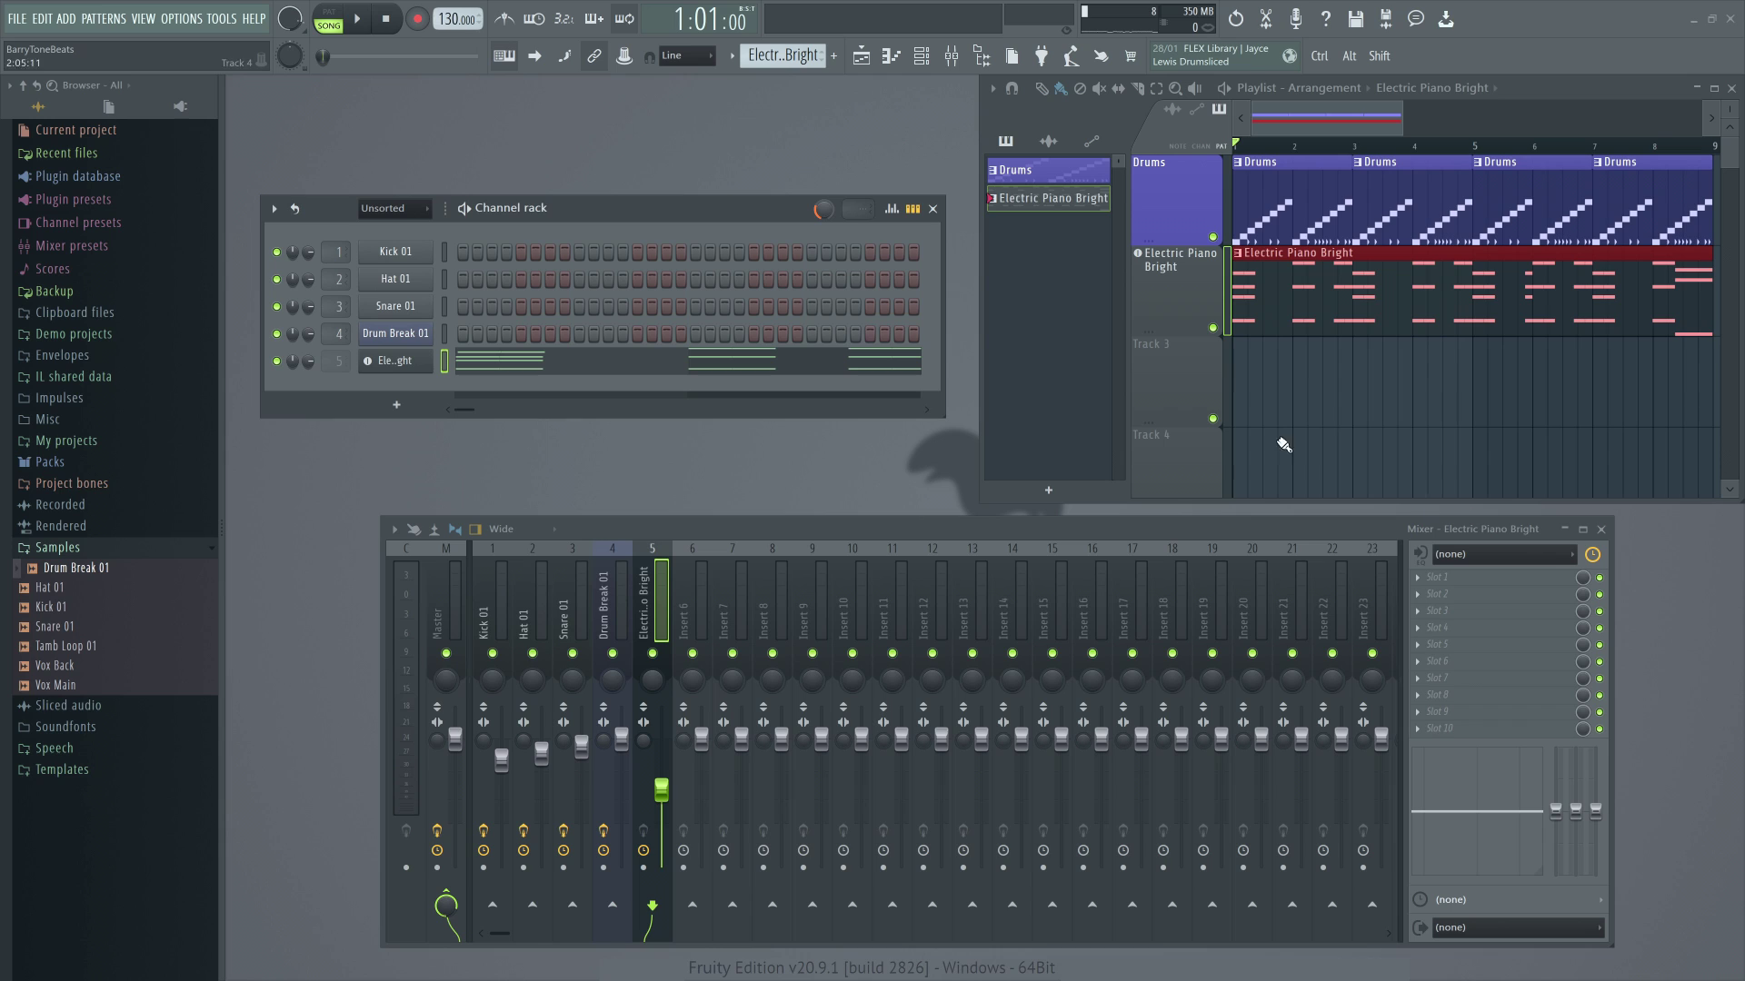
- Clone the Electric Piano Bright playlist track along with its patterns, audio clips, automations and effects
right_click(1164, 299)
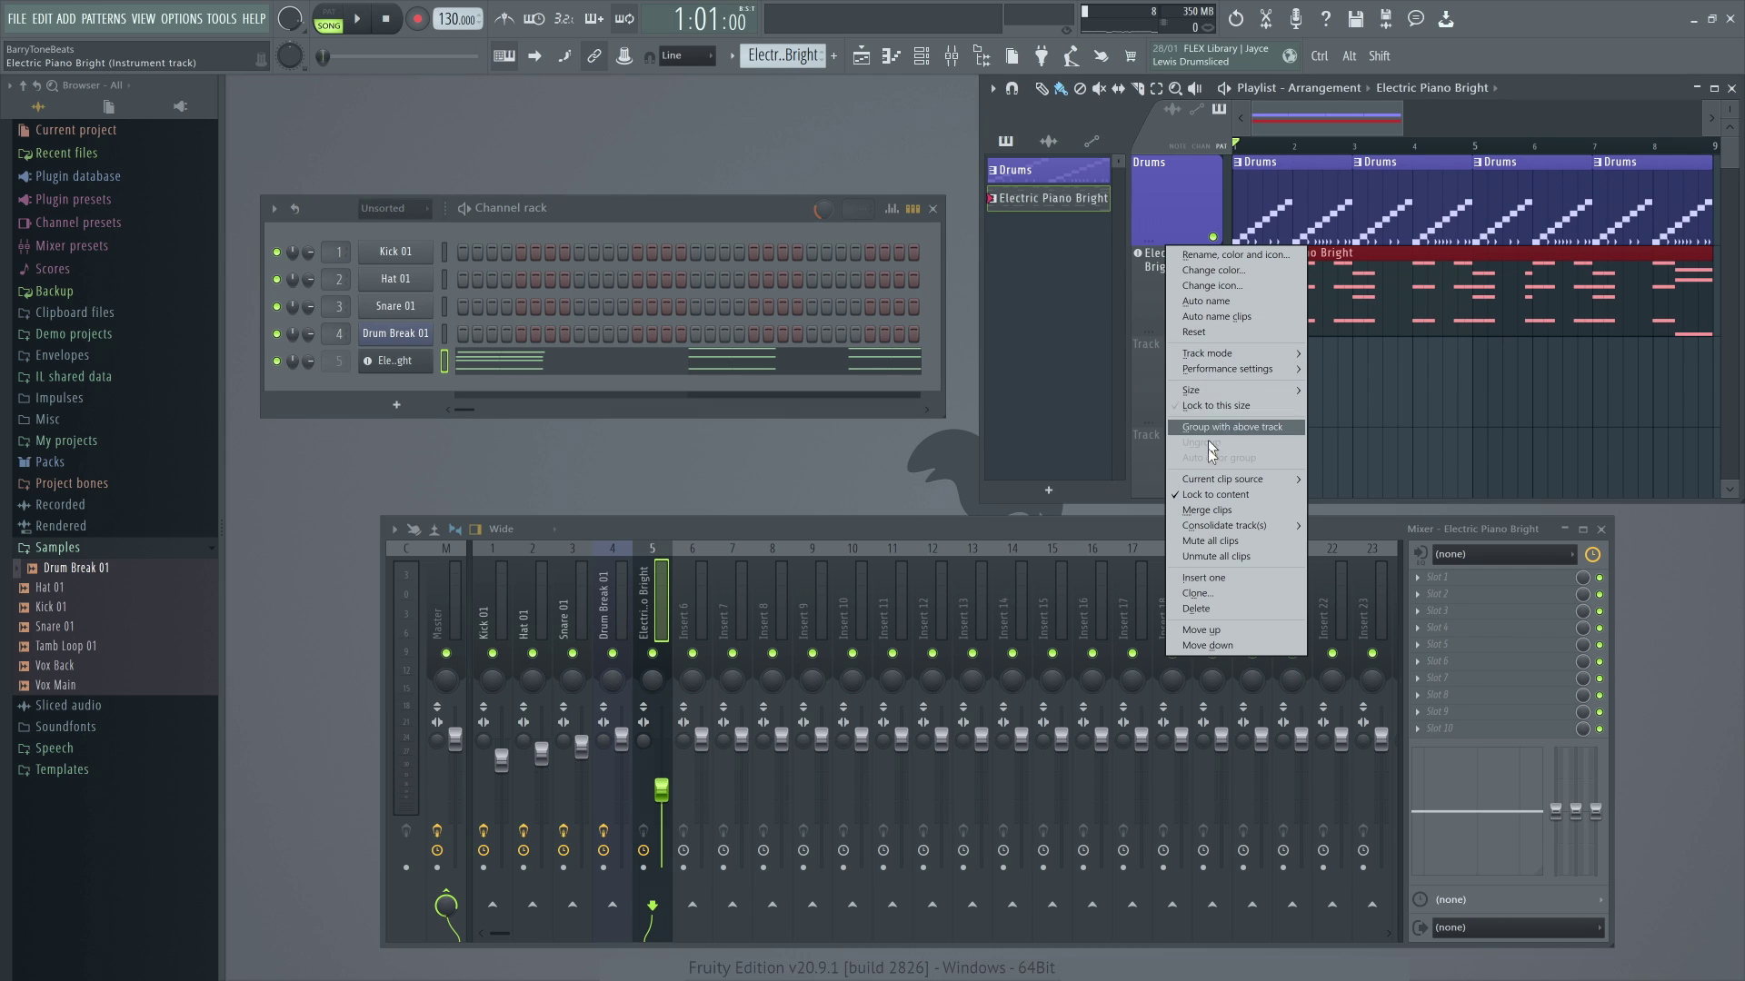
click(1216, 592)
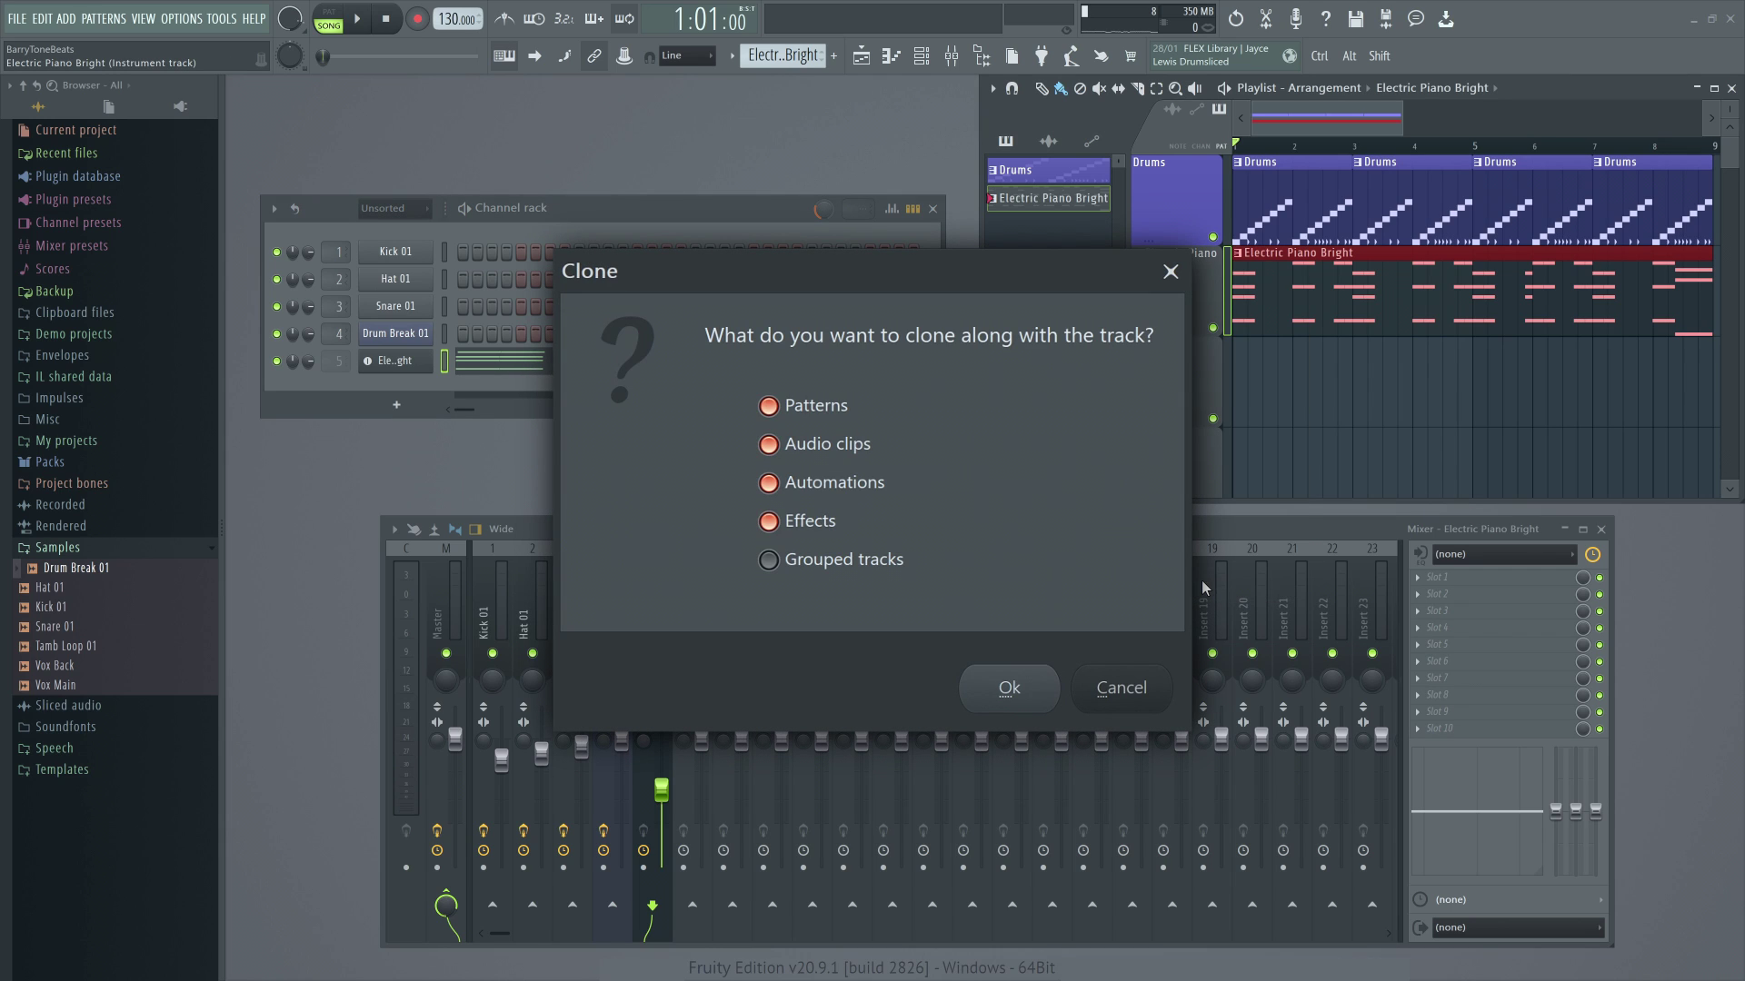
click(1045, 691)
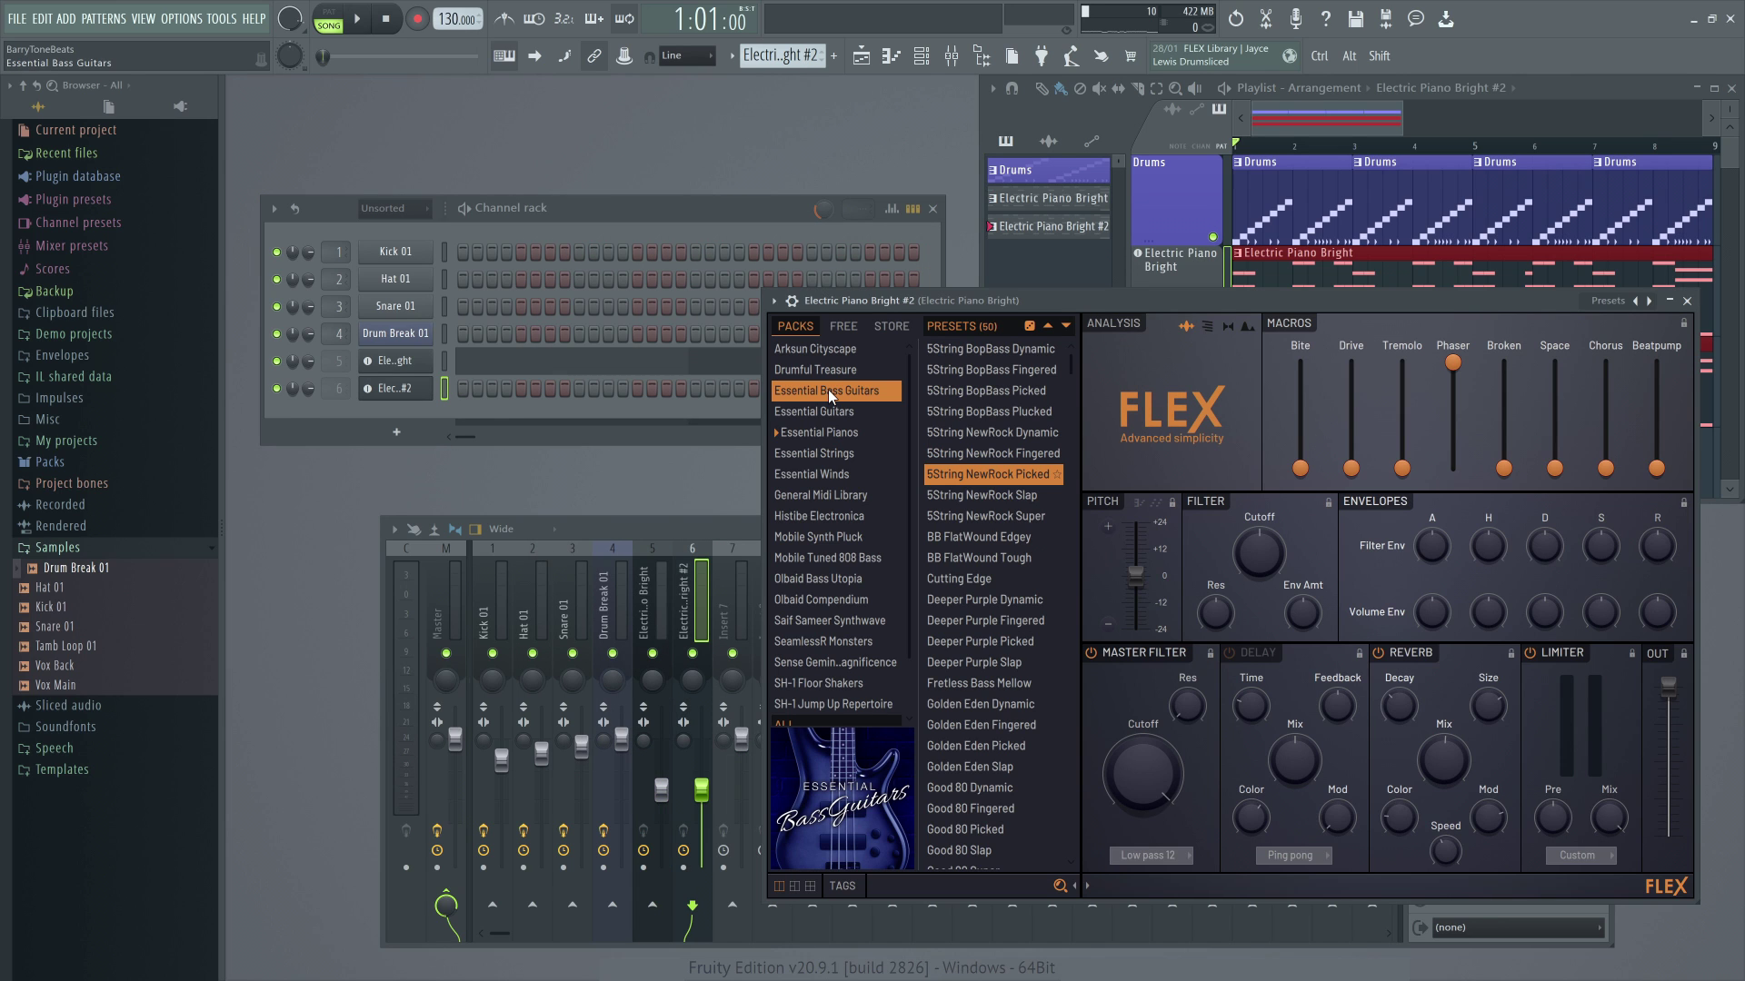
- Load the Deeper Purple Picked preset from Essential Bass Guitars on the cloned track and open its pattern in the piano roll
scroll(990, 478, down, 8)
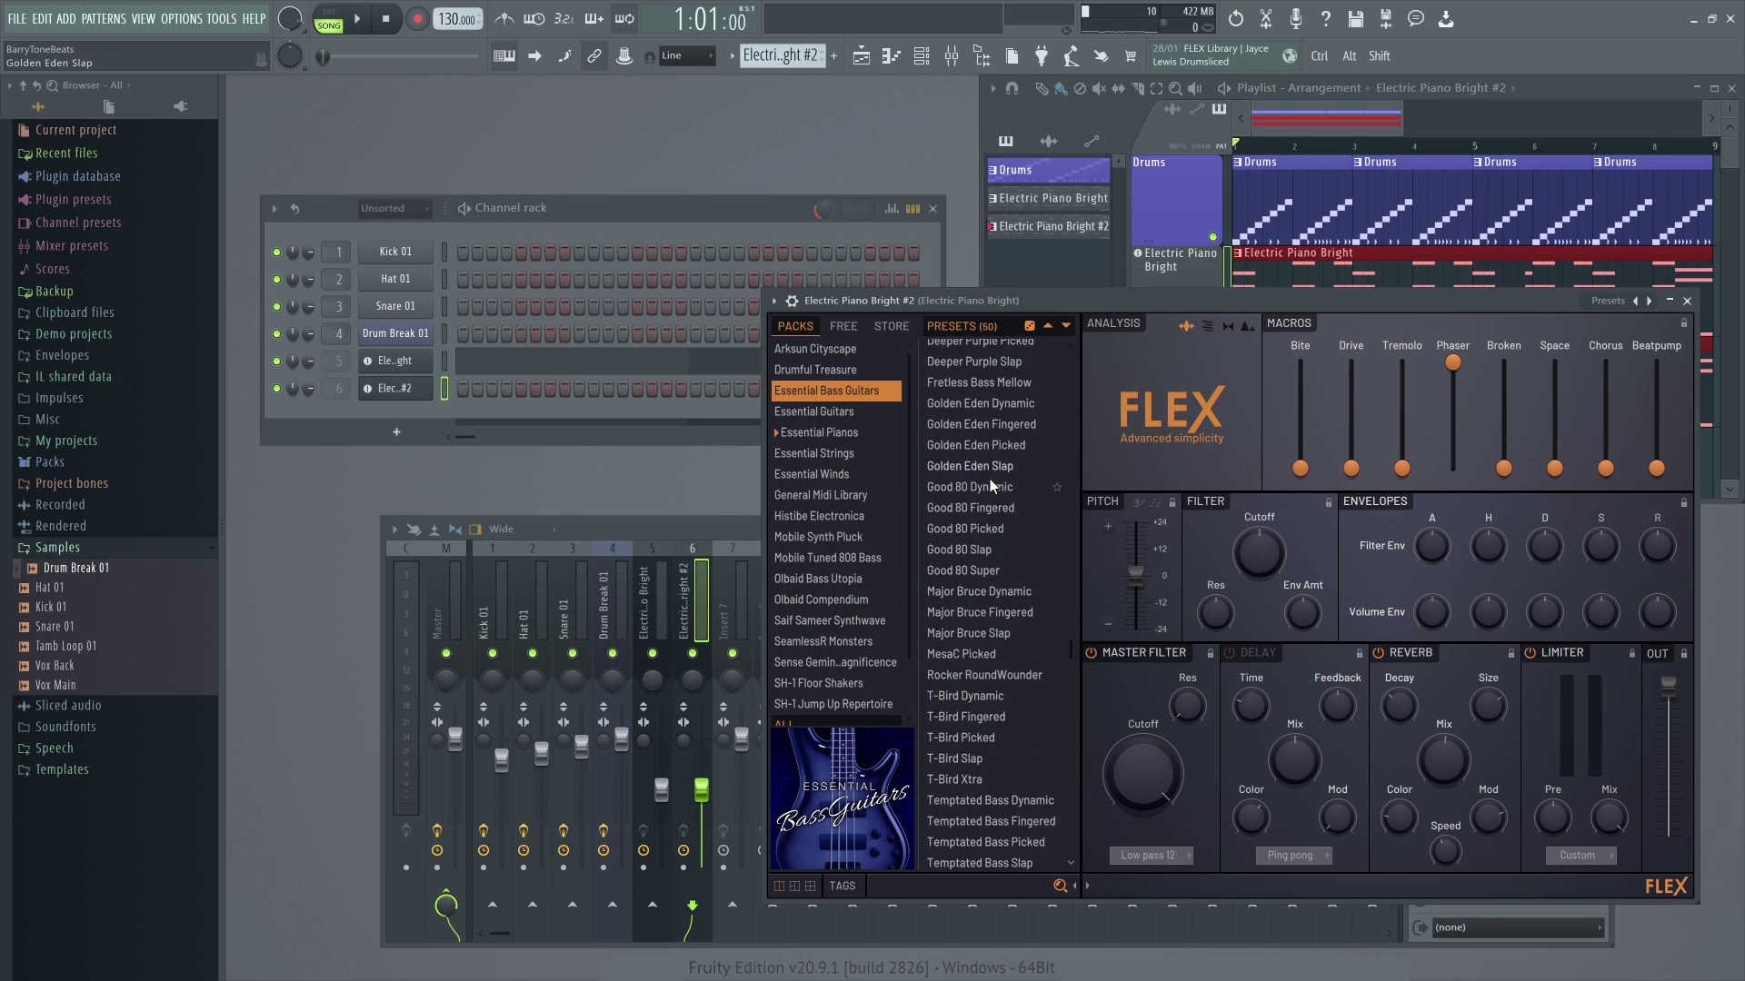
scroll(994, 483, up, 8)
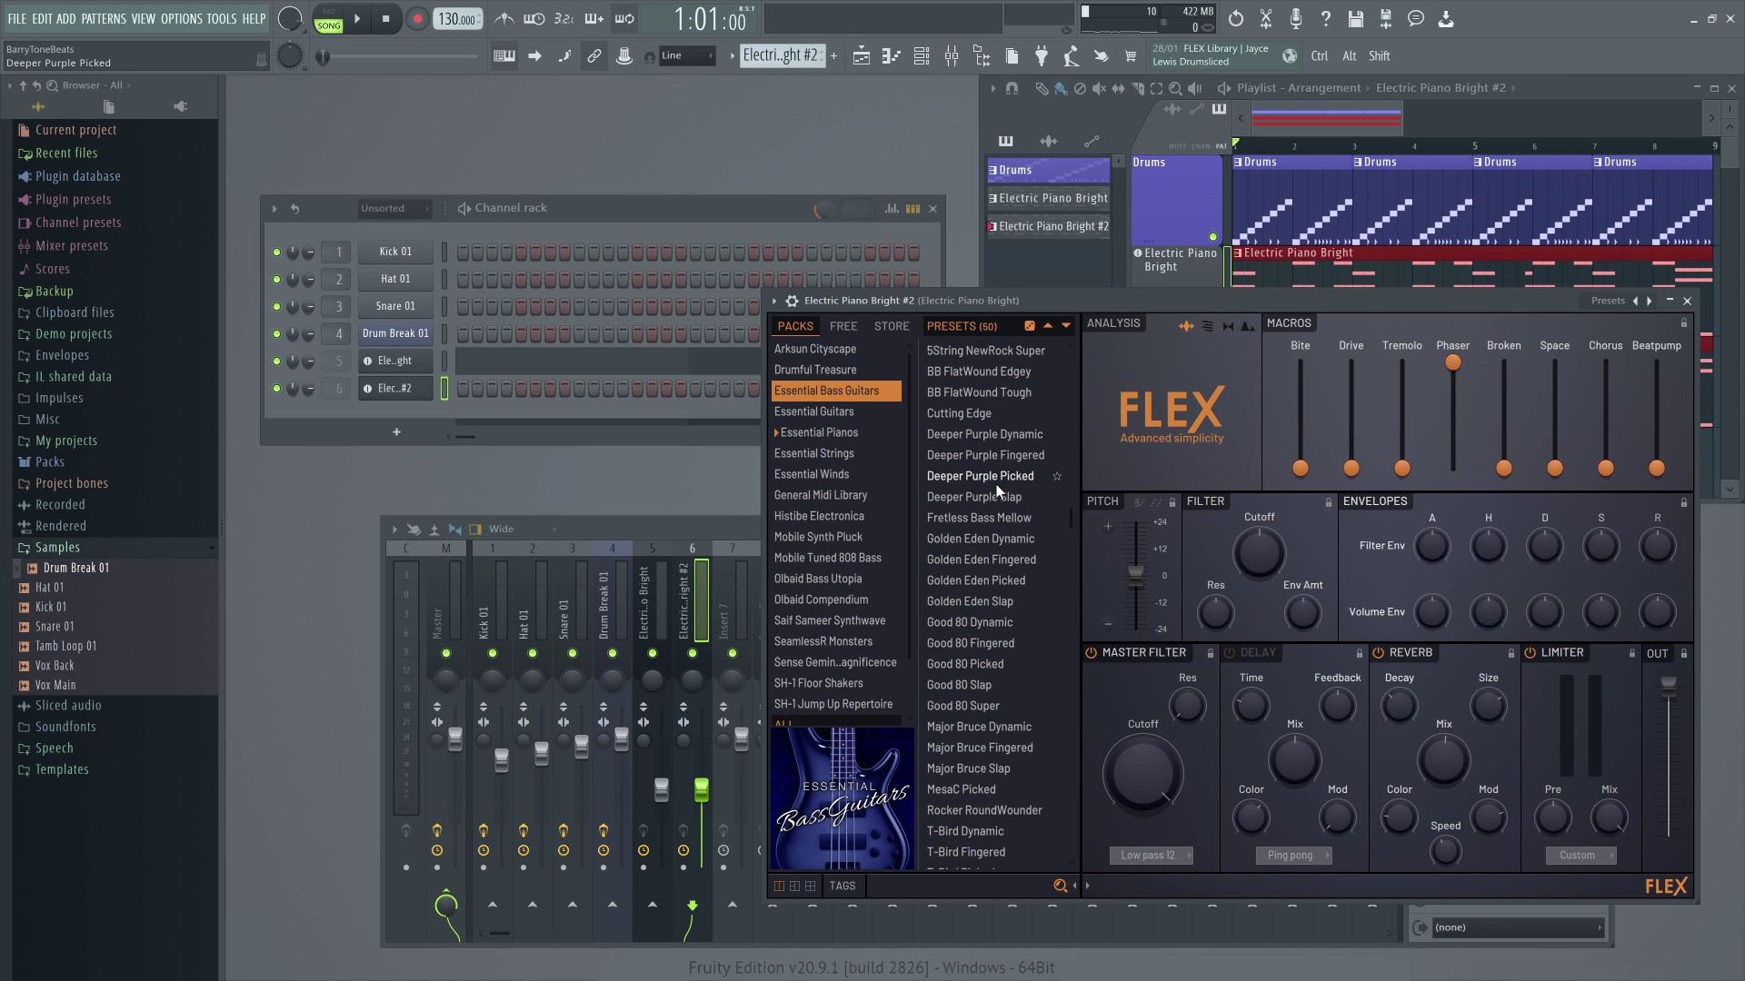
click(996, 481)
click(1686, 301)
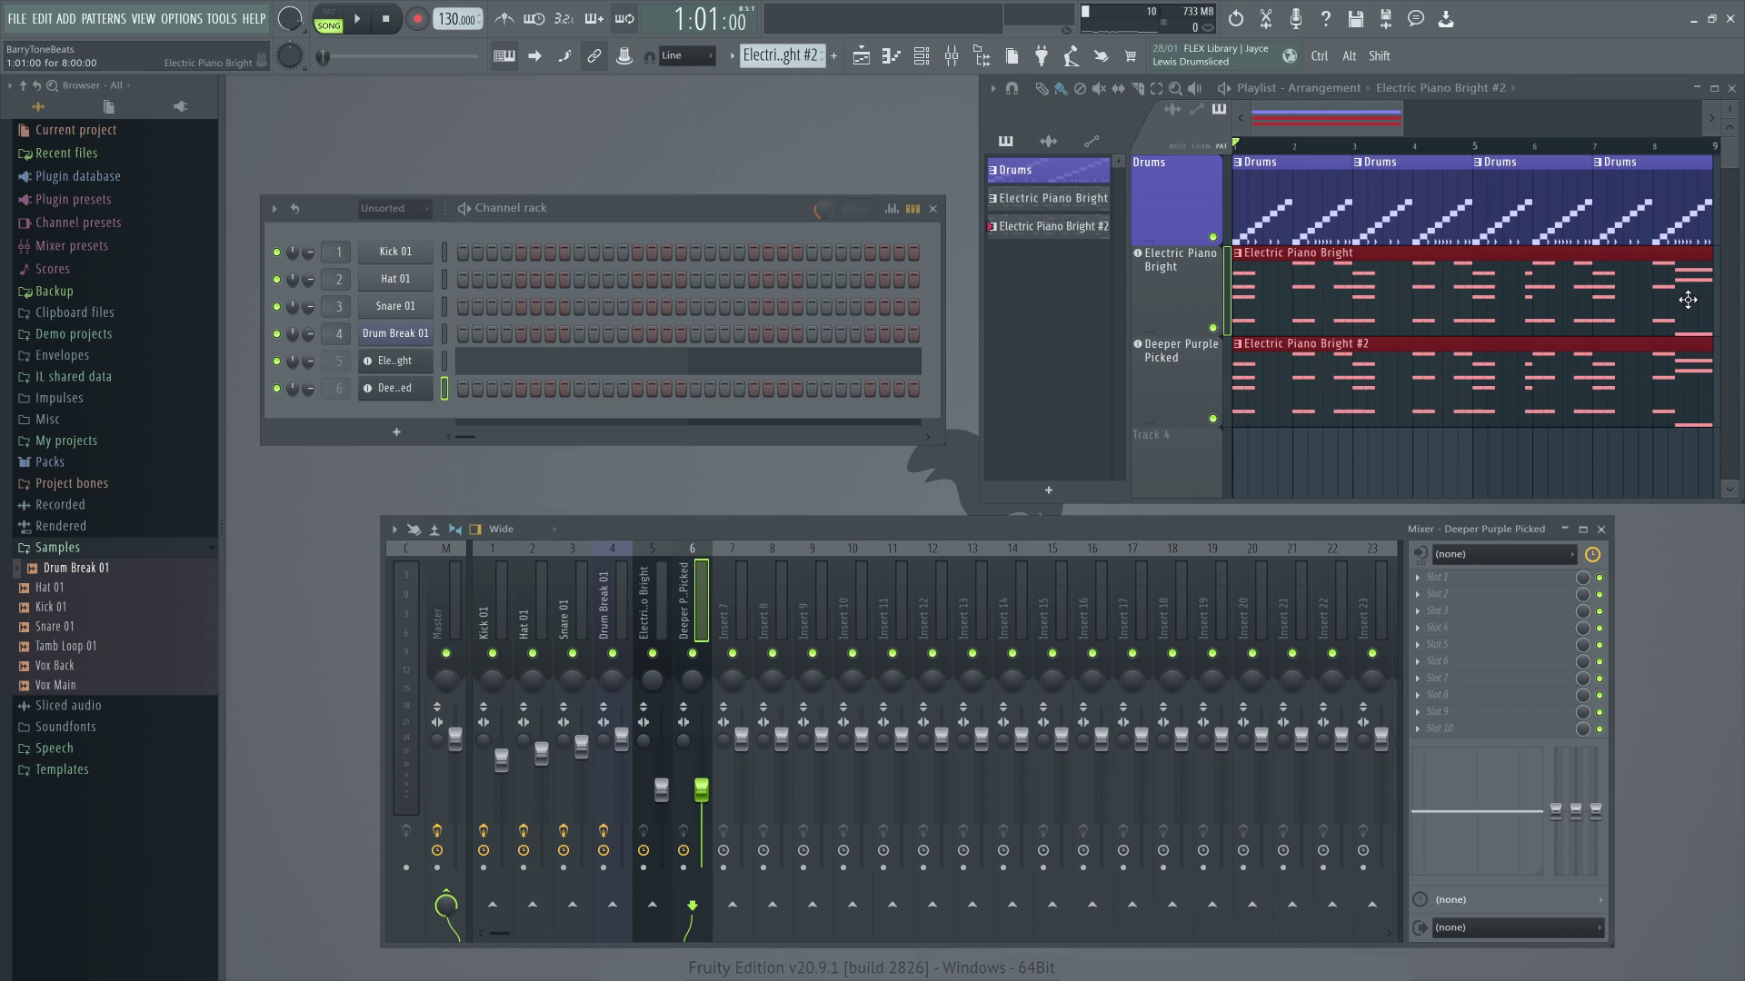
double_click(1654, 364)
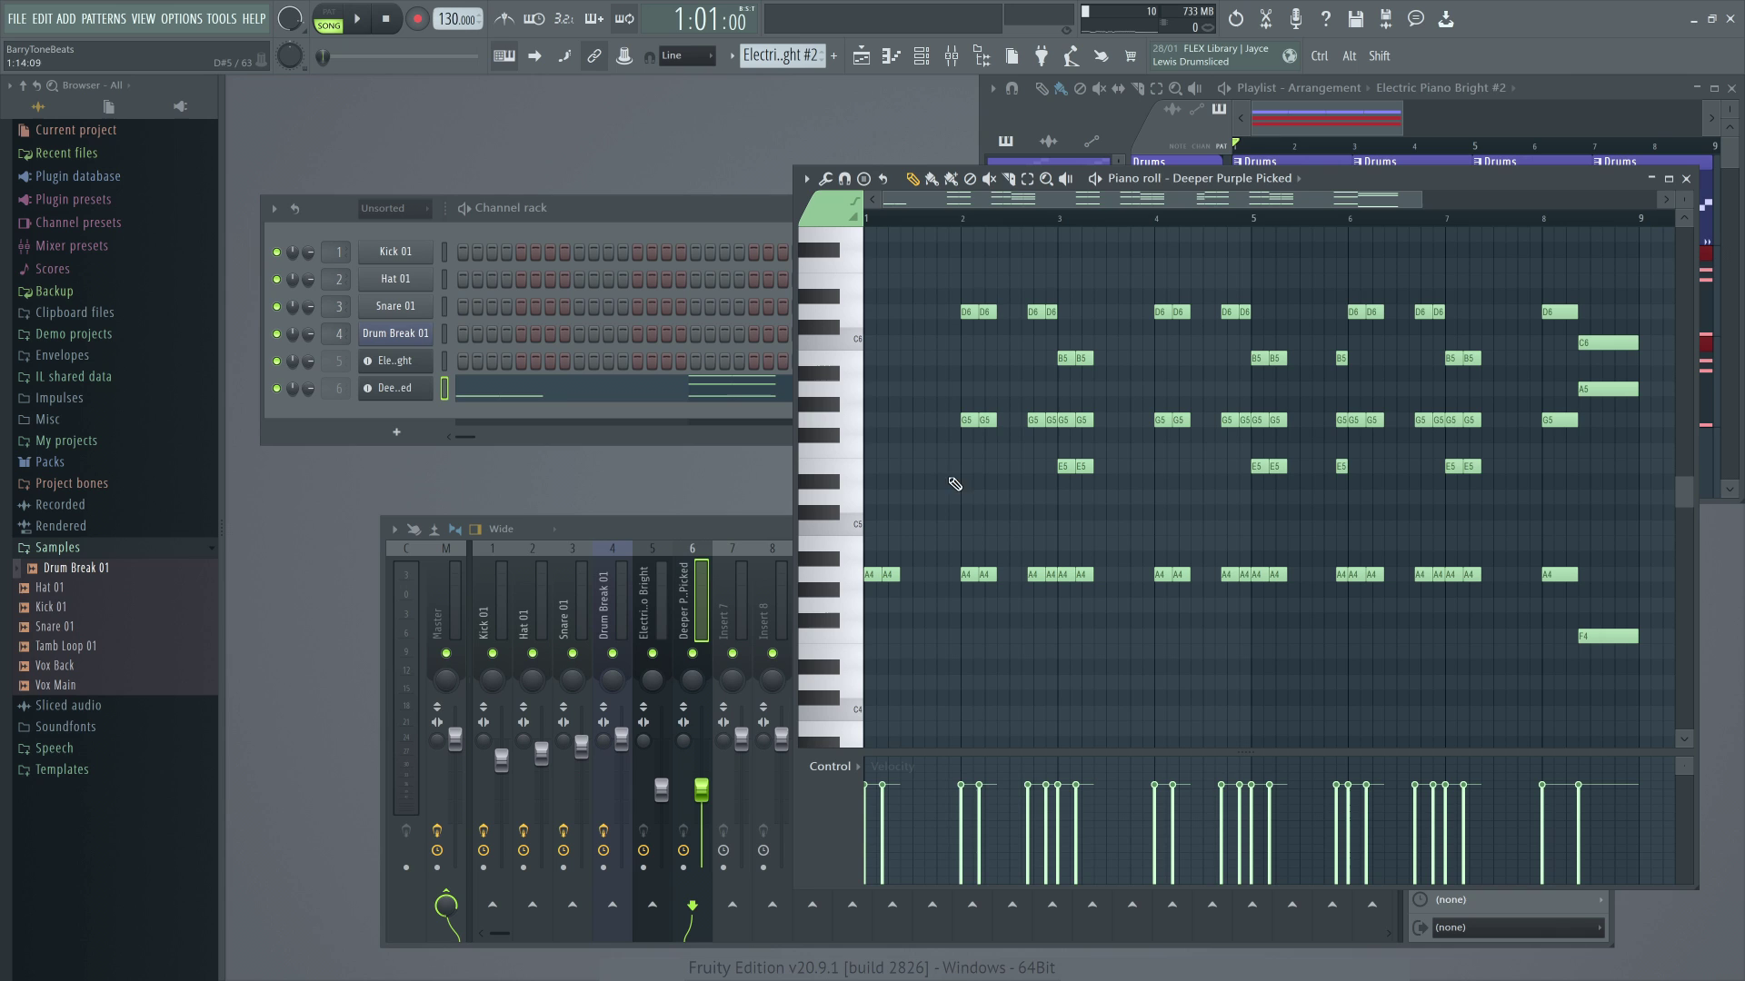
scroll(957, 391, down, 4)
- Play the arrangement to check the newly added tracks, and stop playback
key(space)
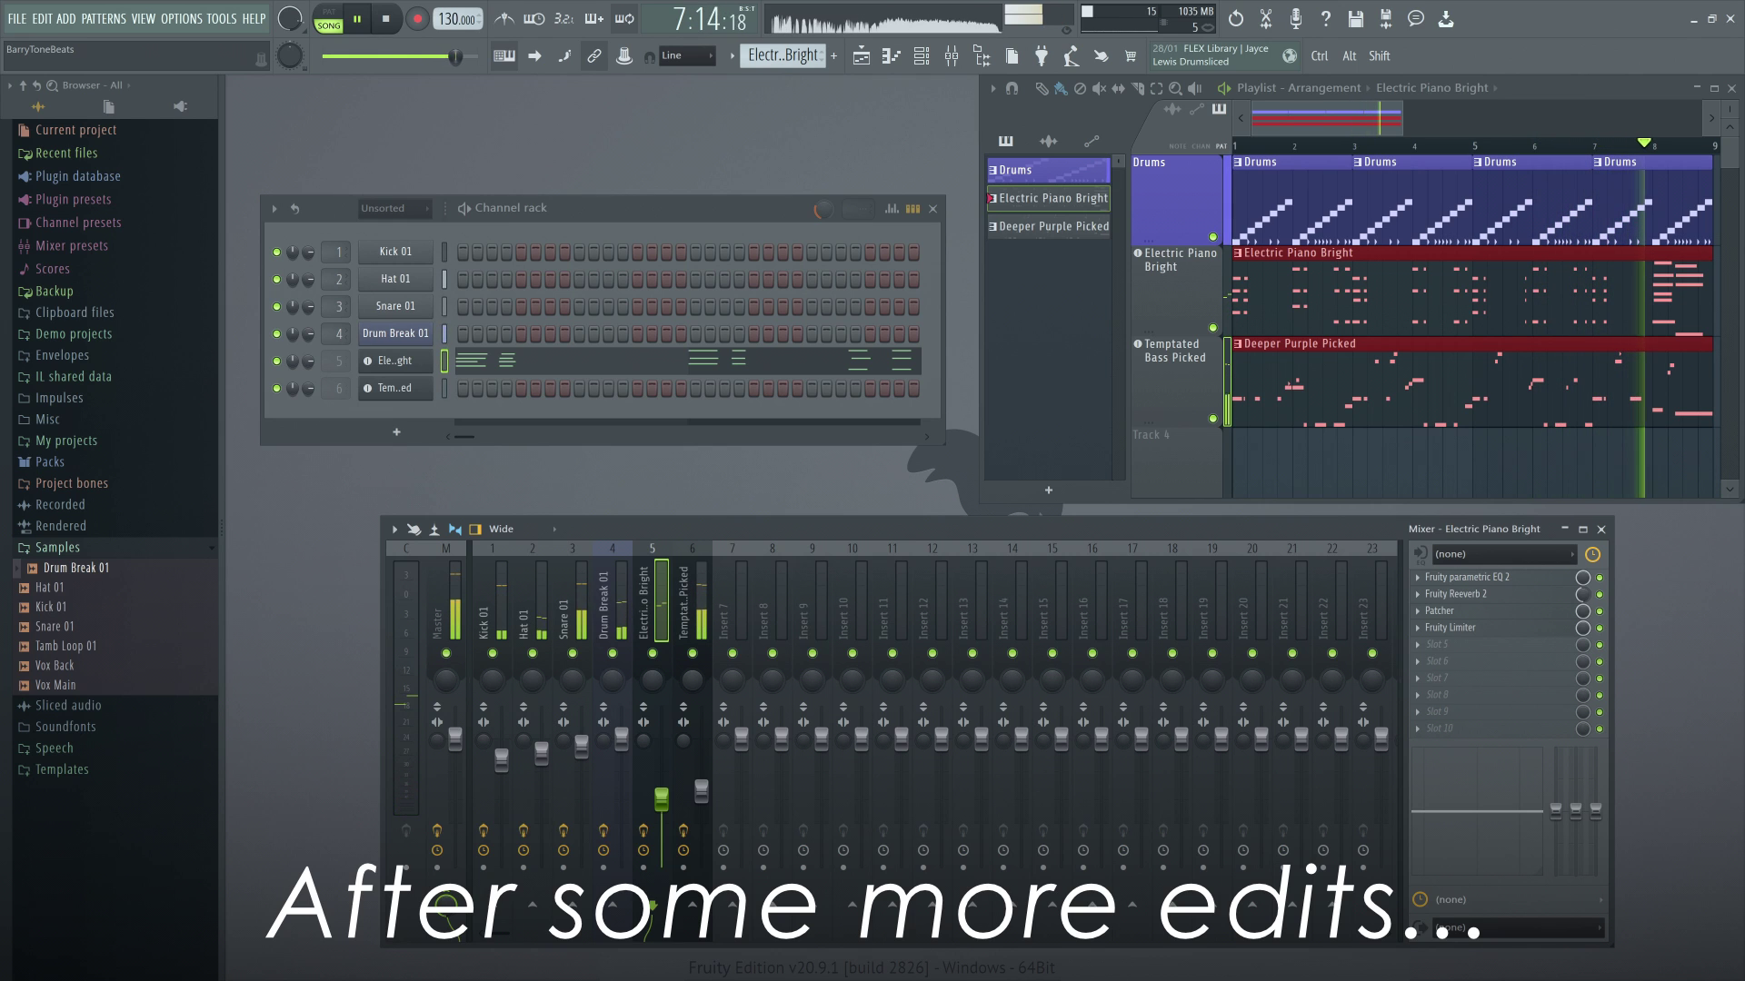
key(space)
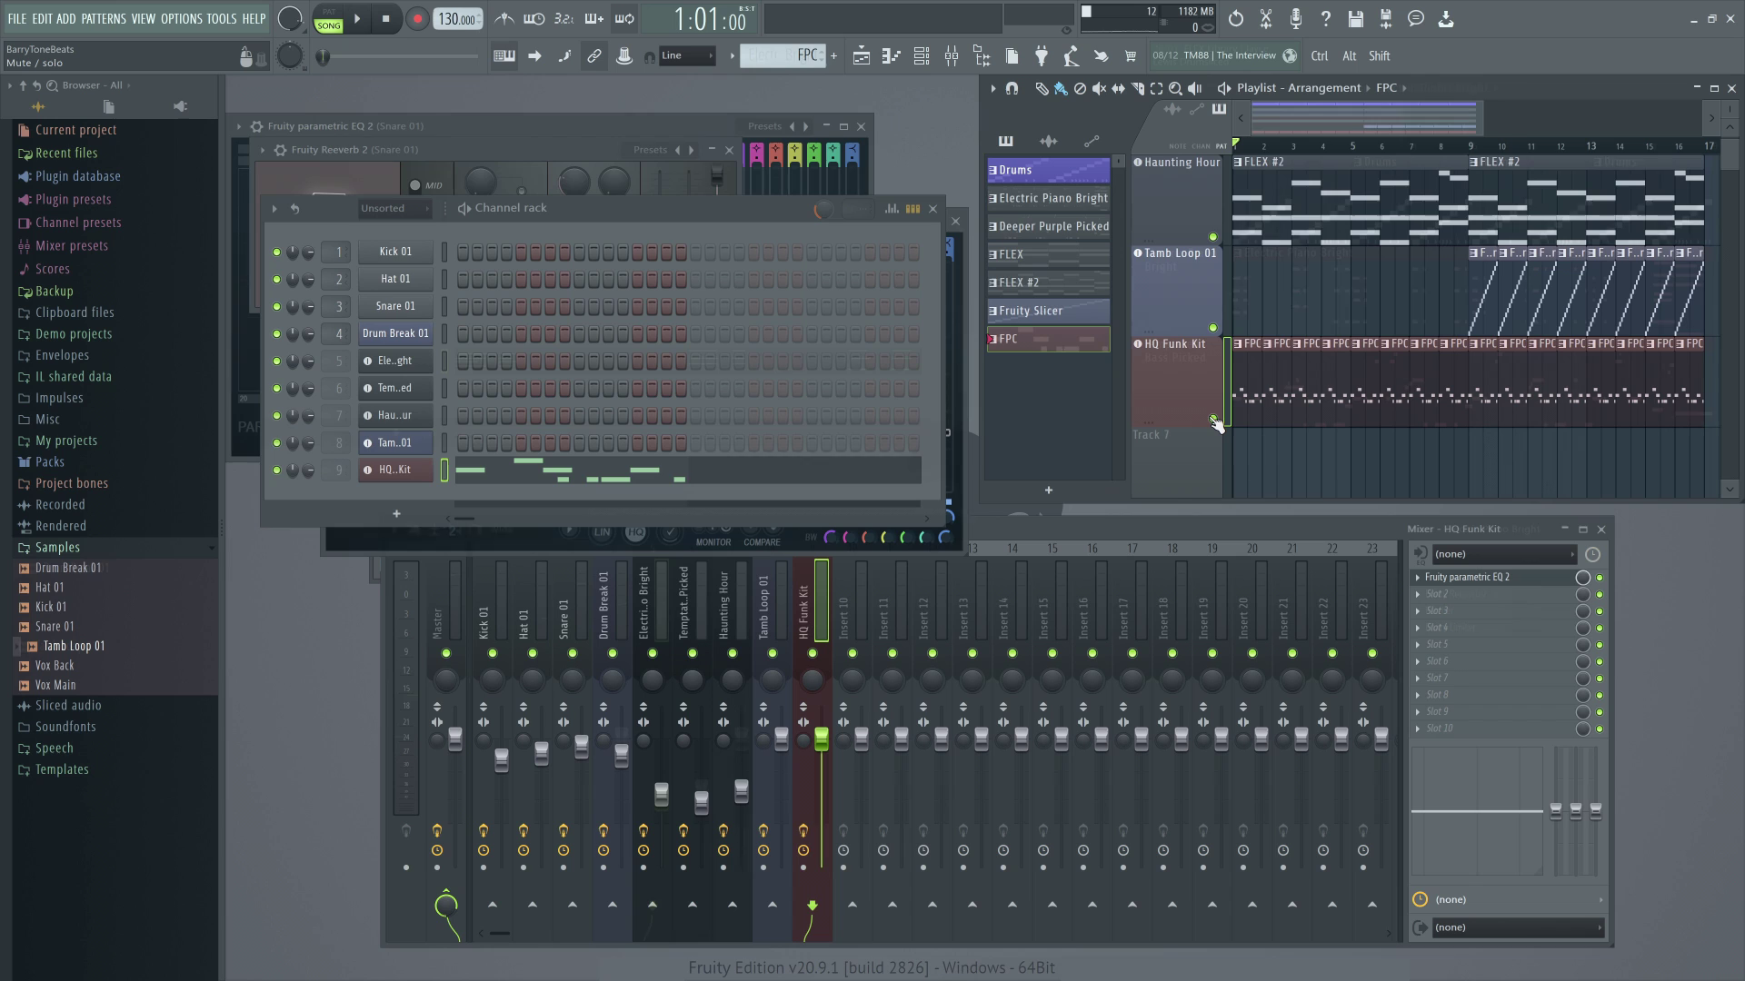
key(space)
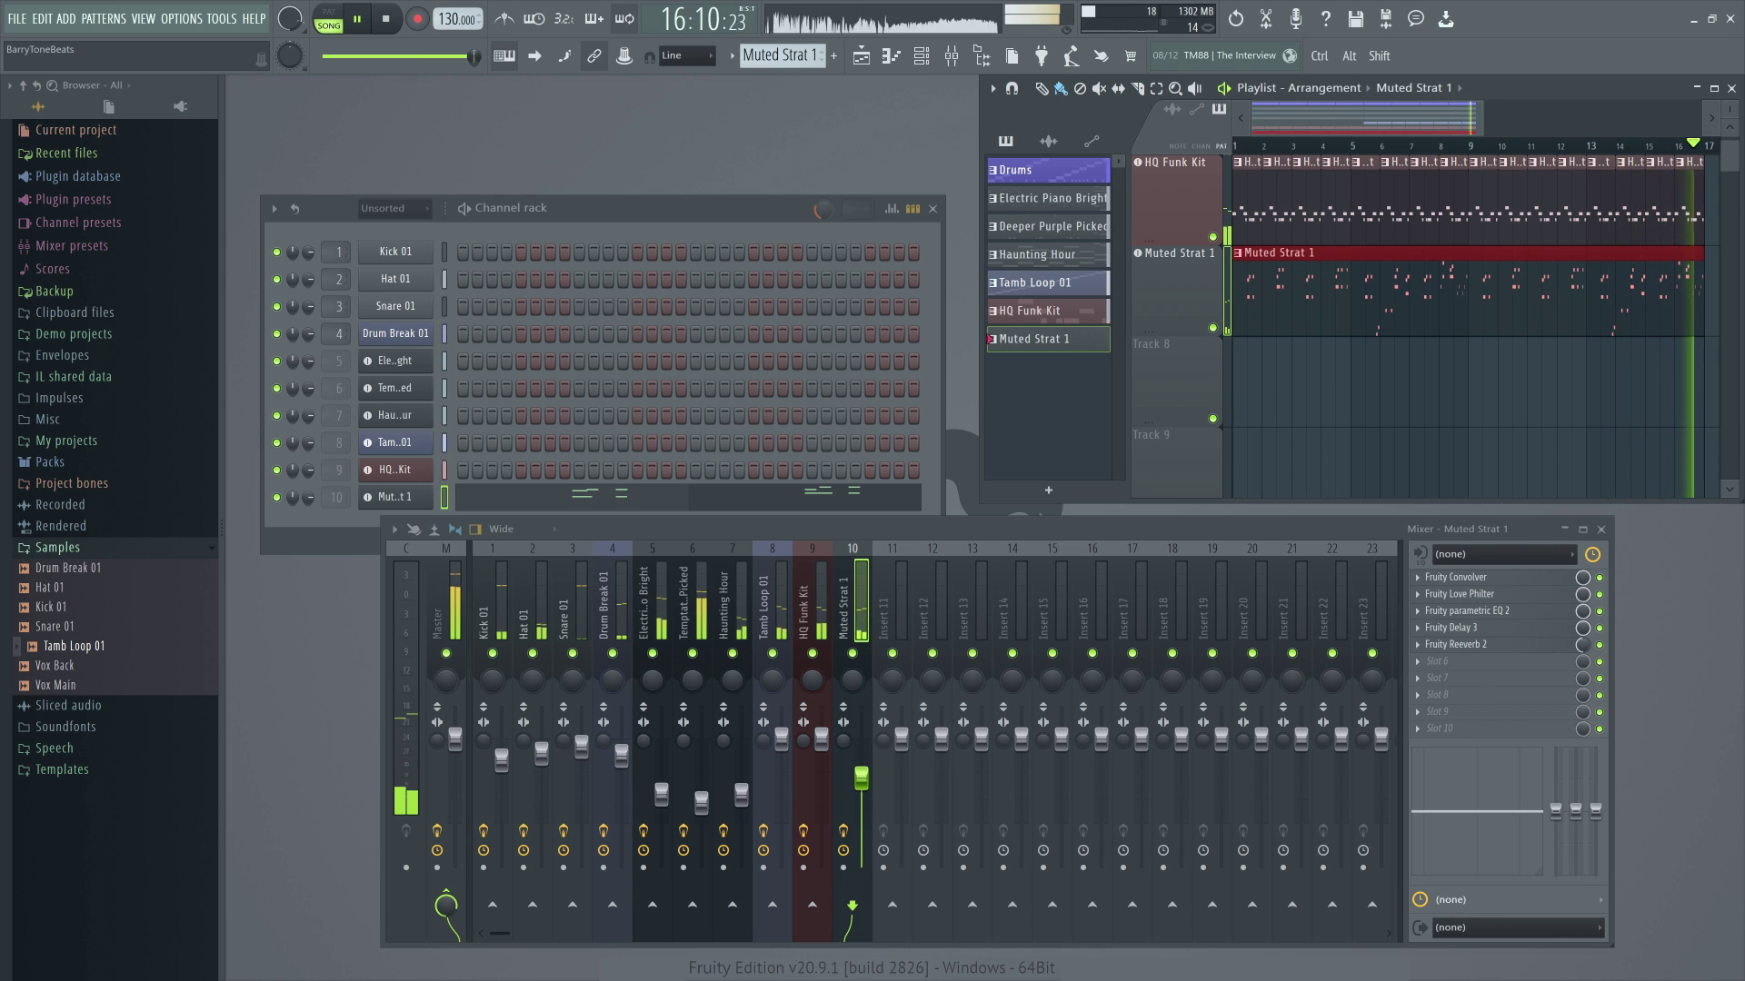
key(space)
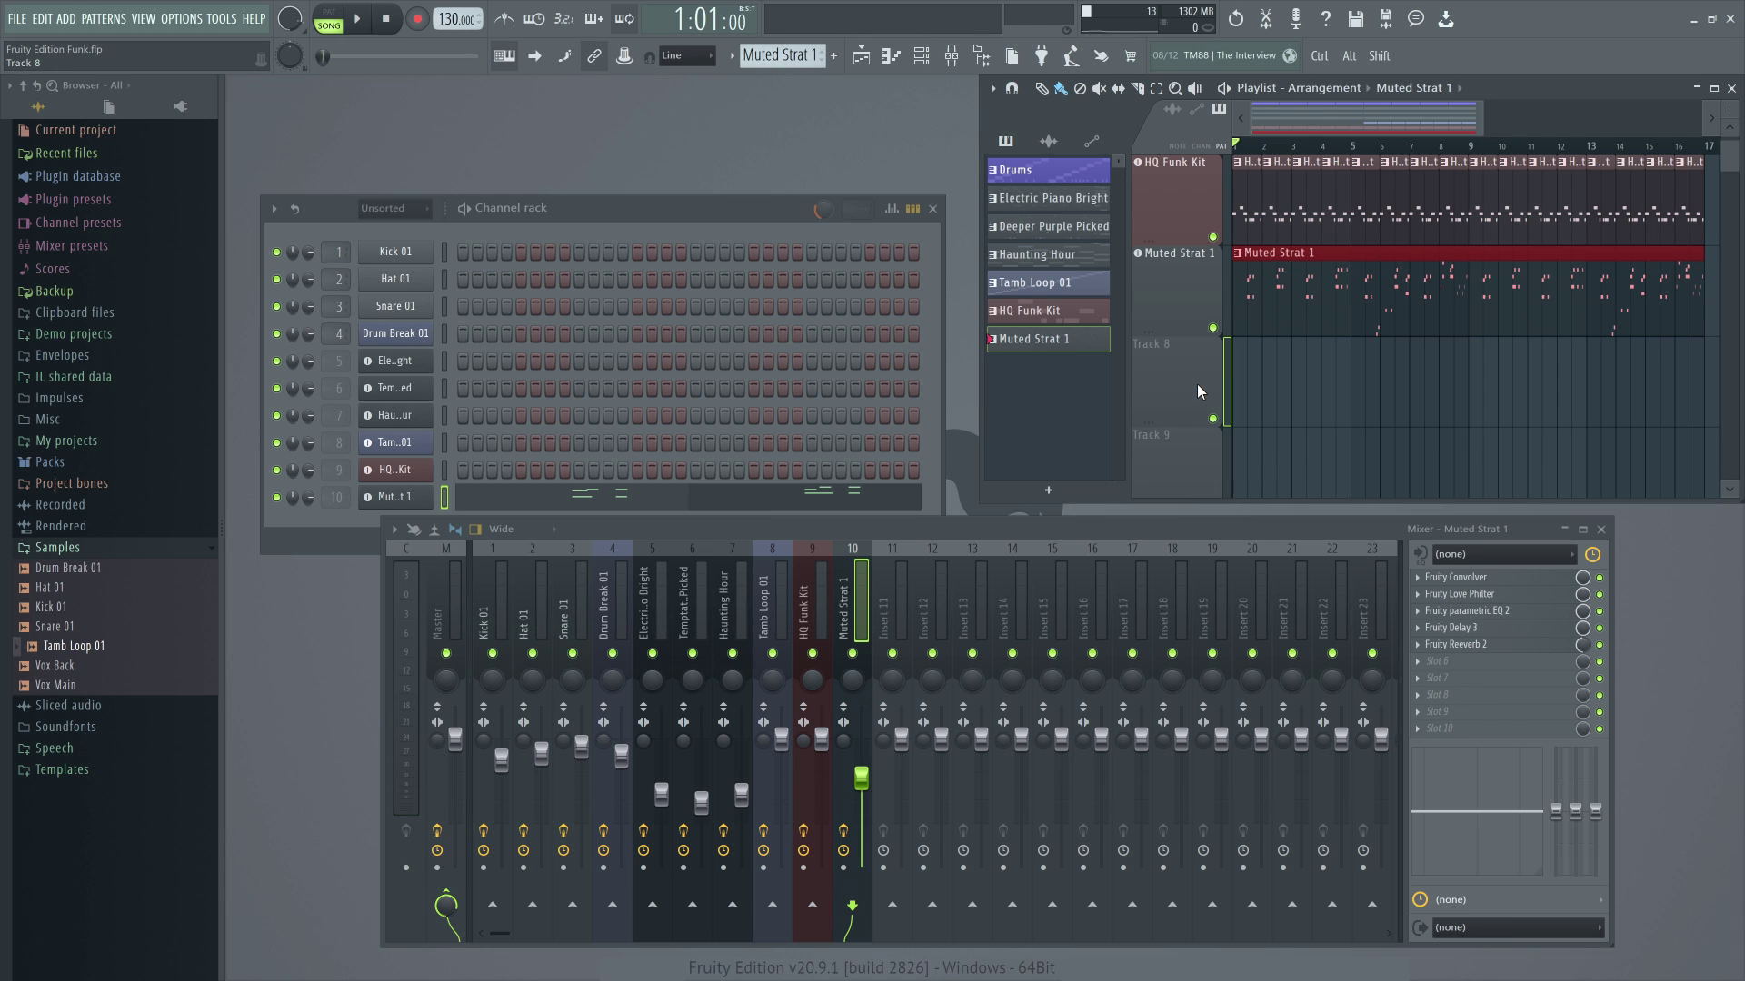
- Add Fruity Granulizer as an instrument on playlist Track 8 and load the Vox Main sample into it
key(F8)
text(granu)
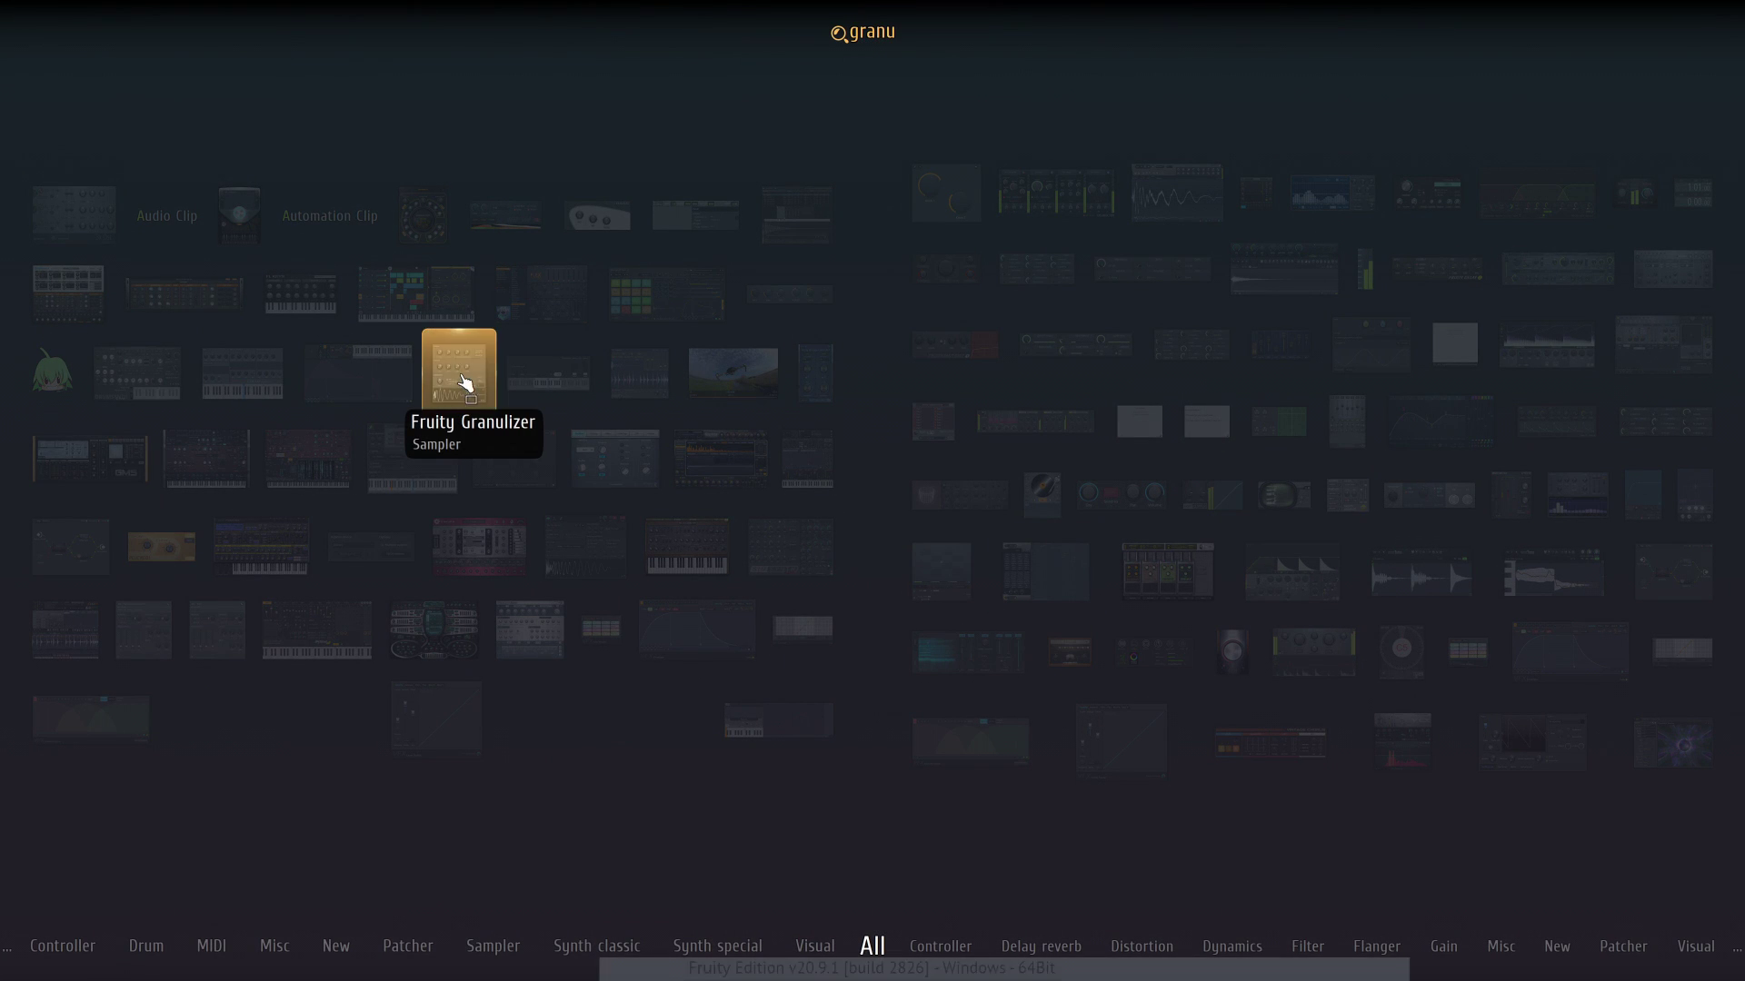
drag(463, 381, 1148, 378)
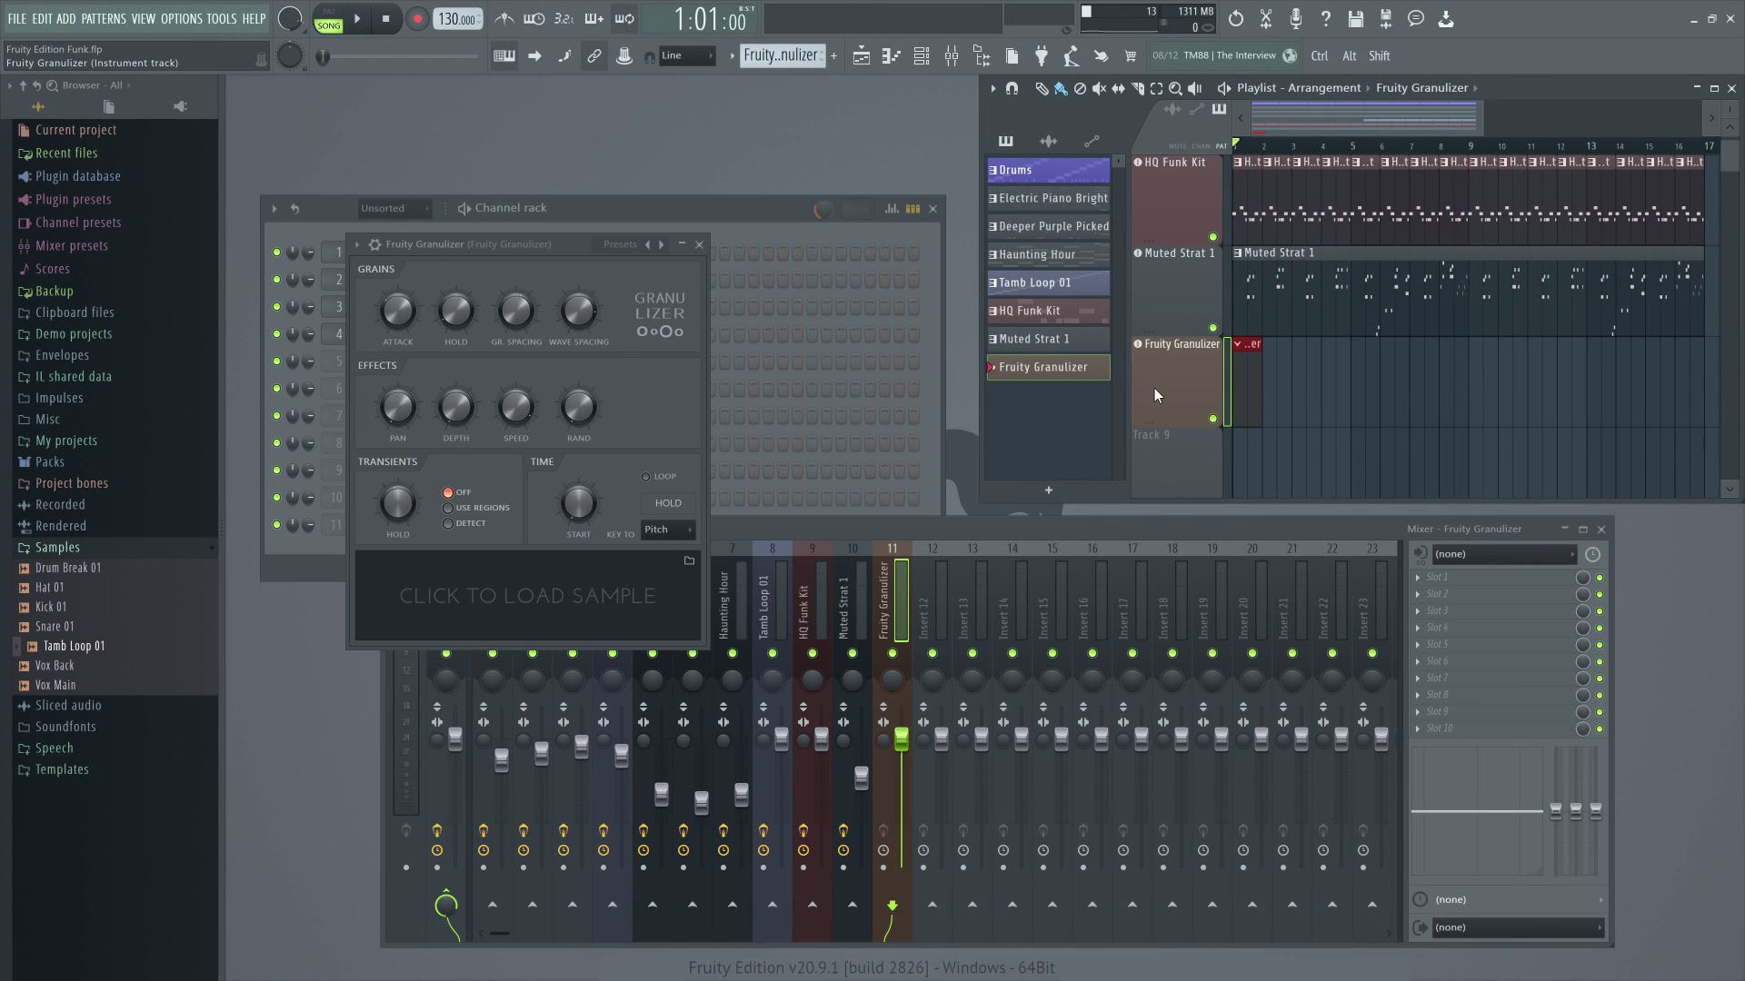
drag(93, 689, 451, 591)
- Autodetect the Vox Main sample's tempo, keep the embedded 127 BPM, and set its time-stretching mode to e3 generic
click(357, 244)
click(409, 276)
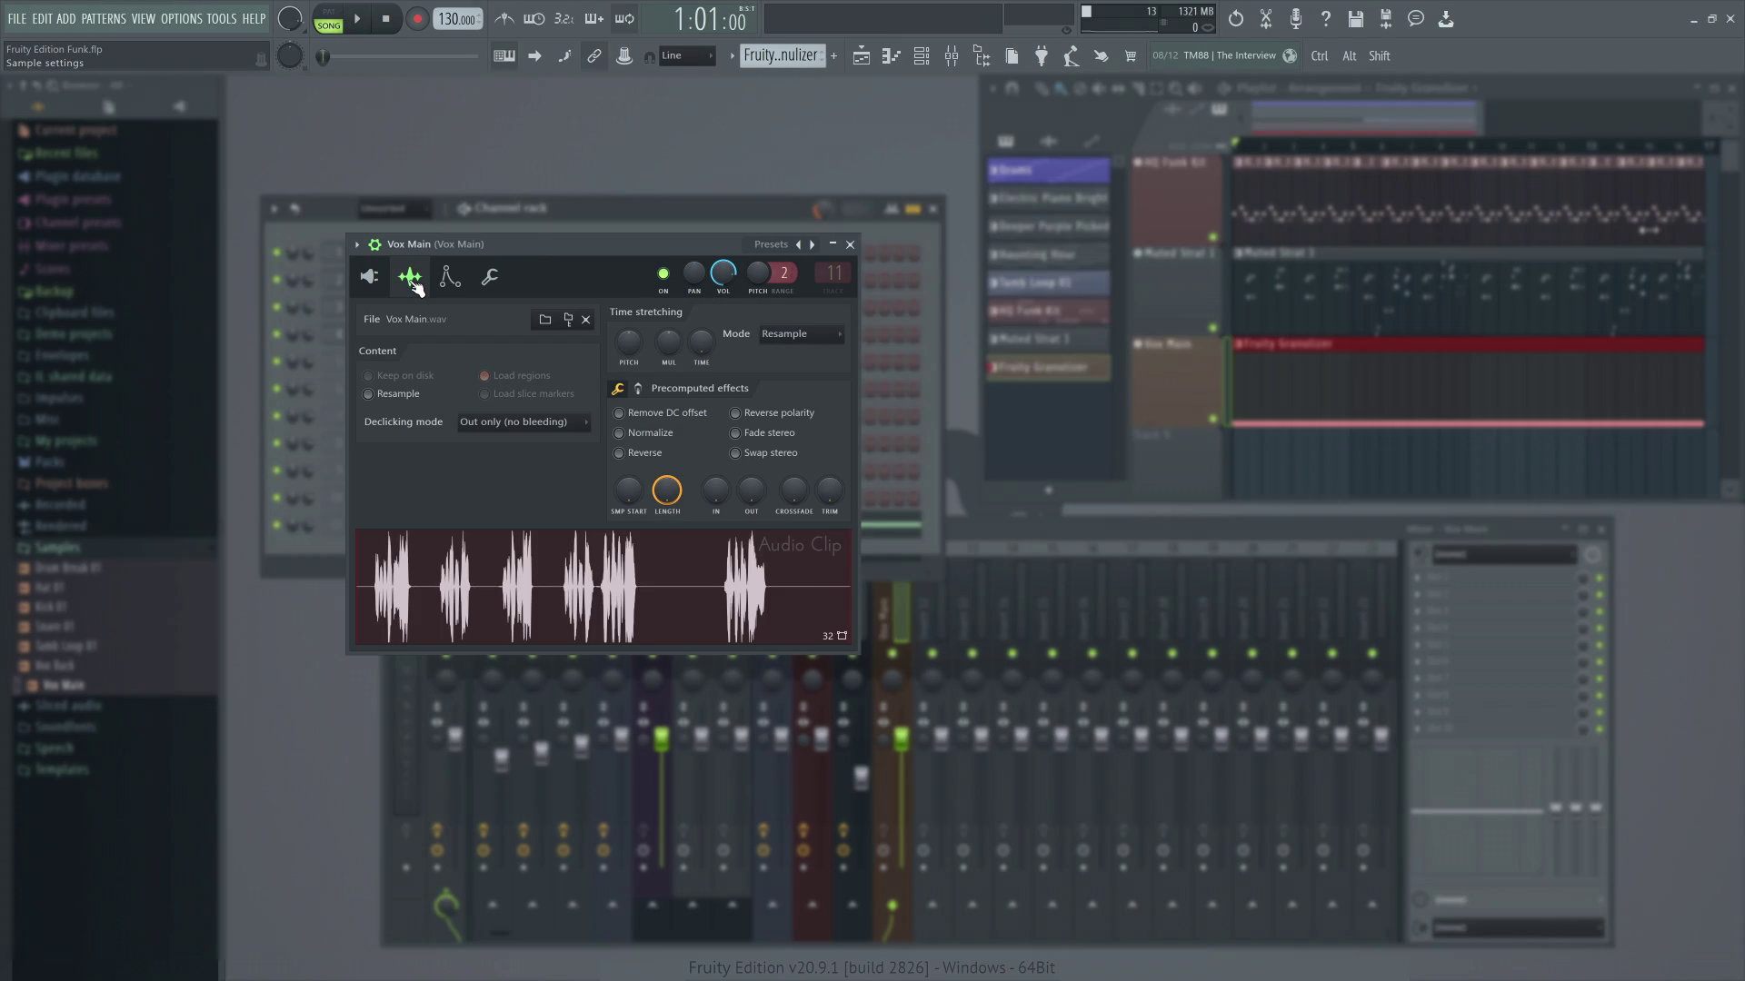
right_click(1021, 323)
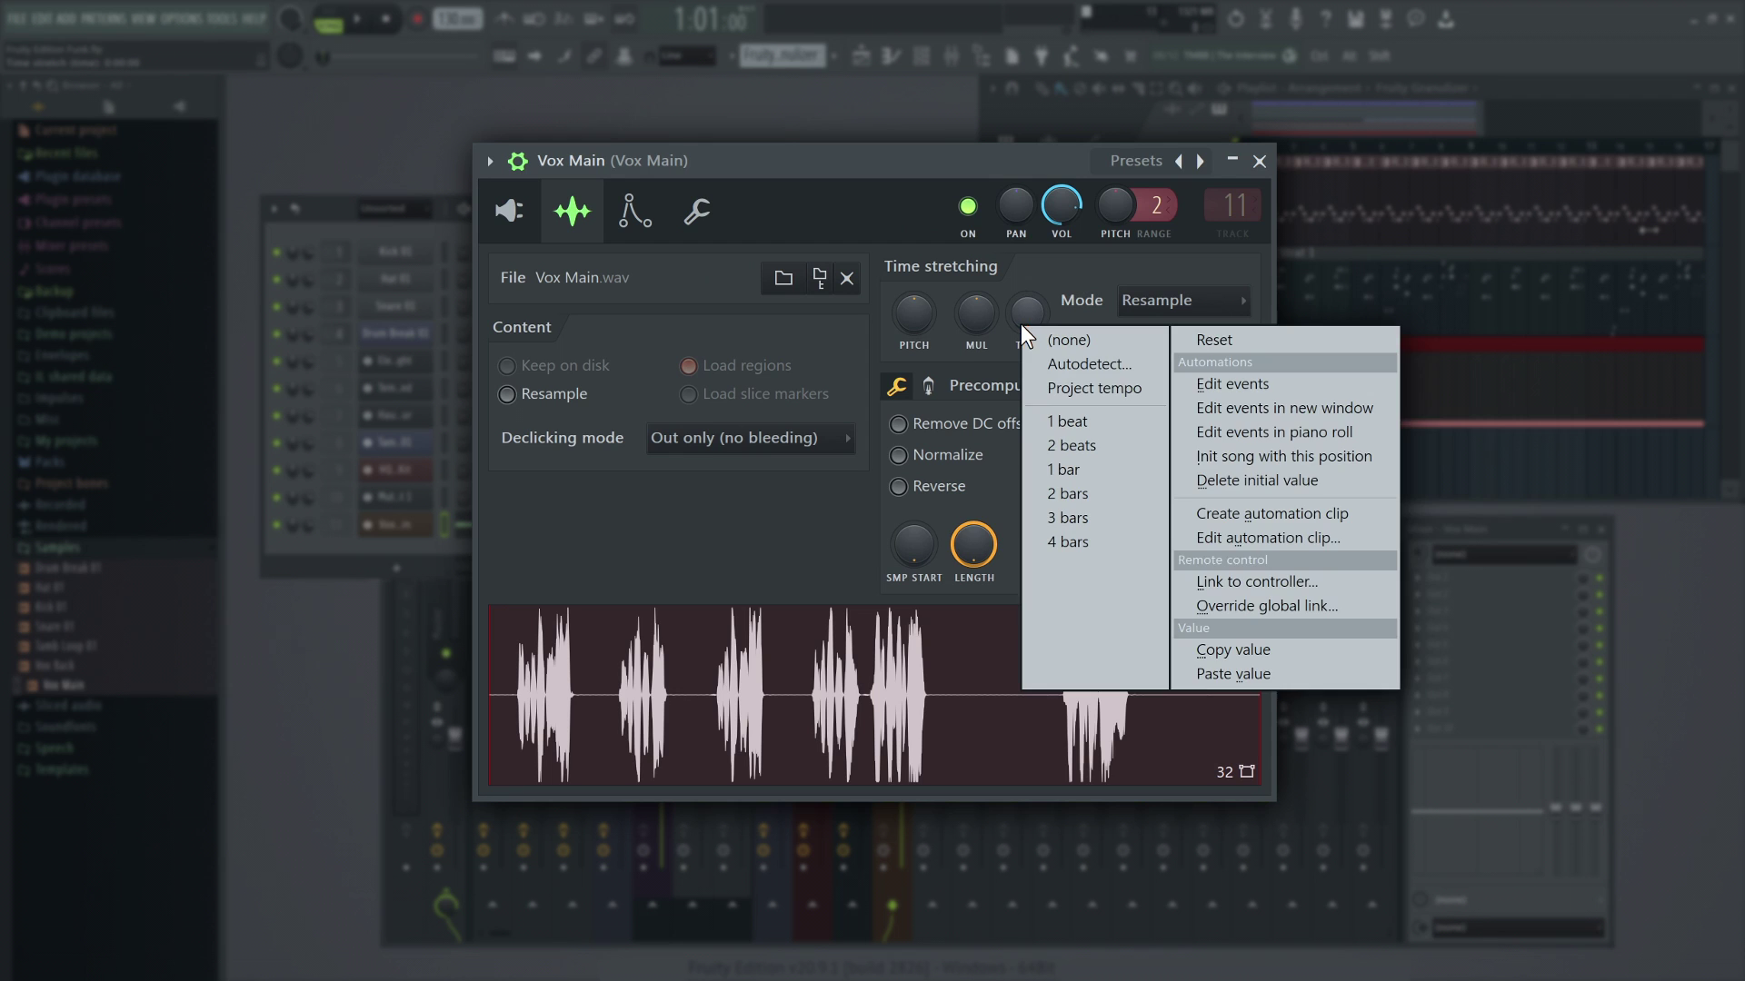
click(1068, 365)
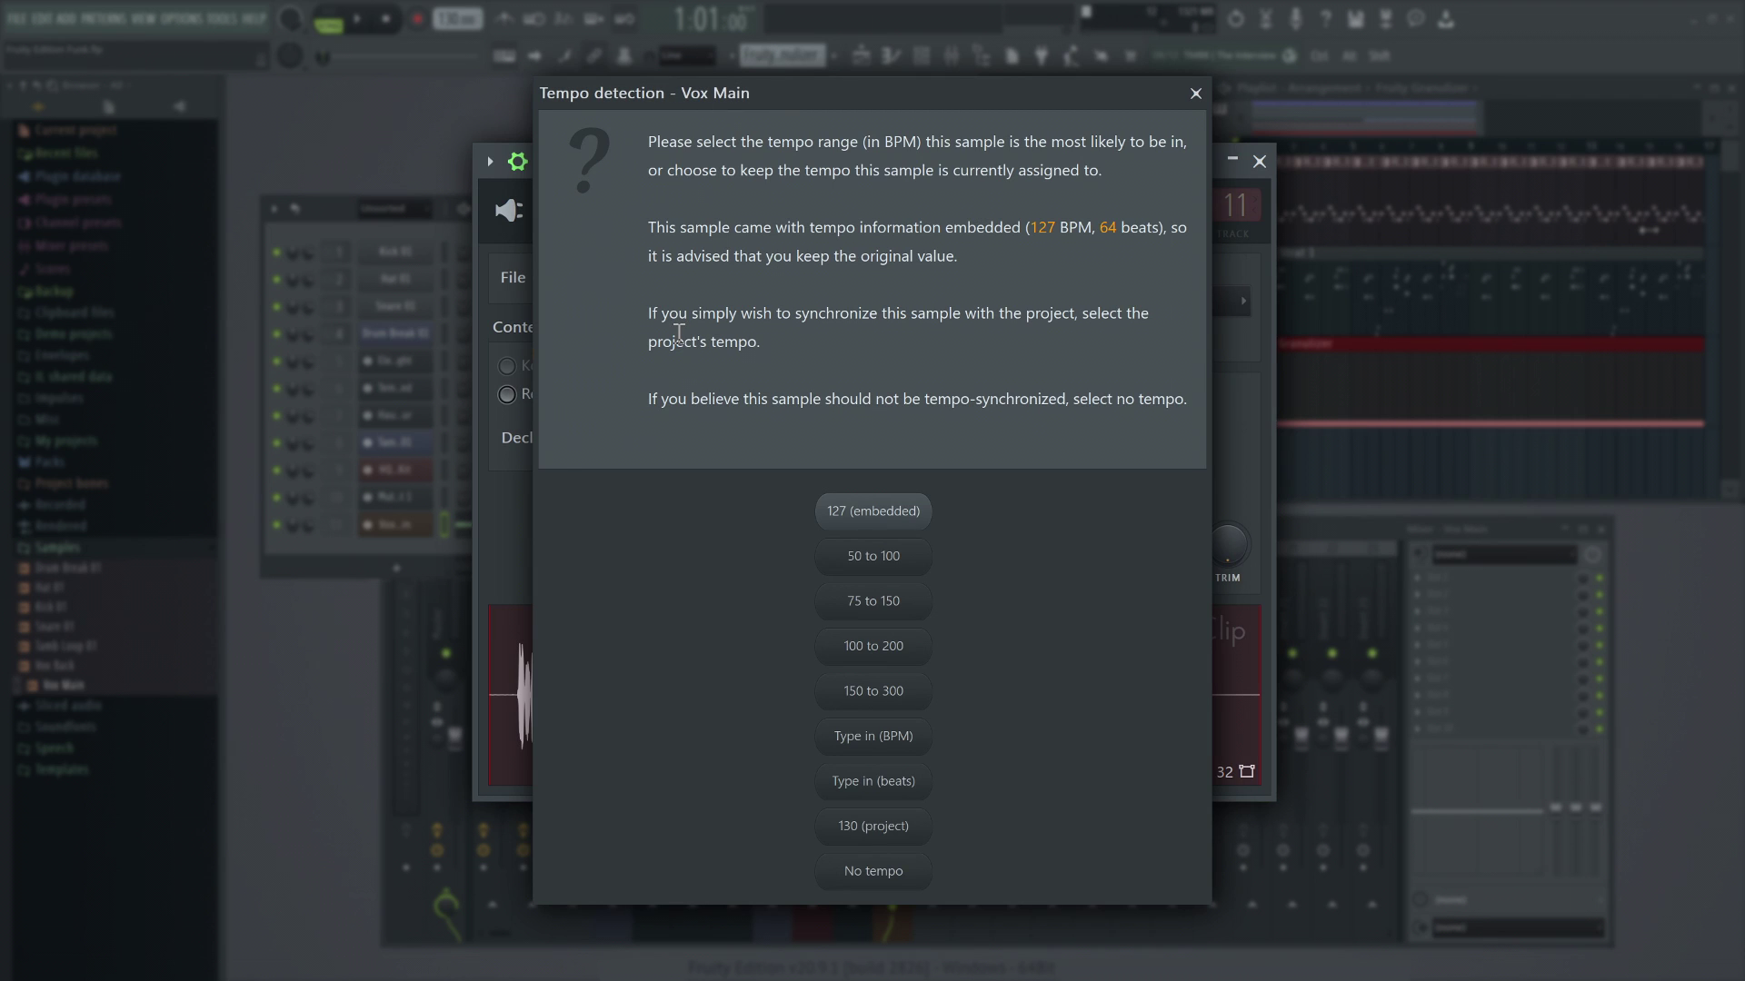
click(870, 516)
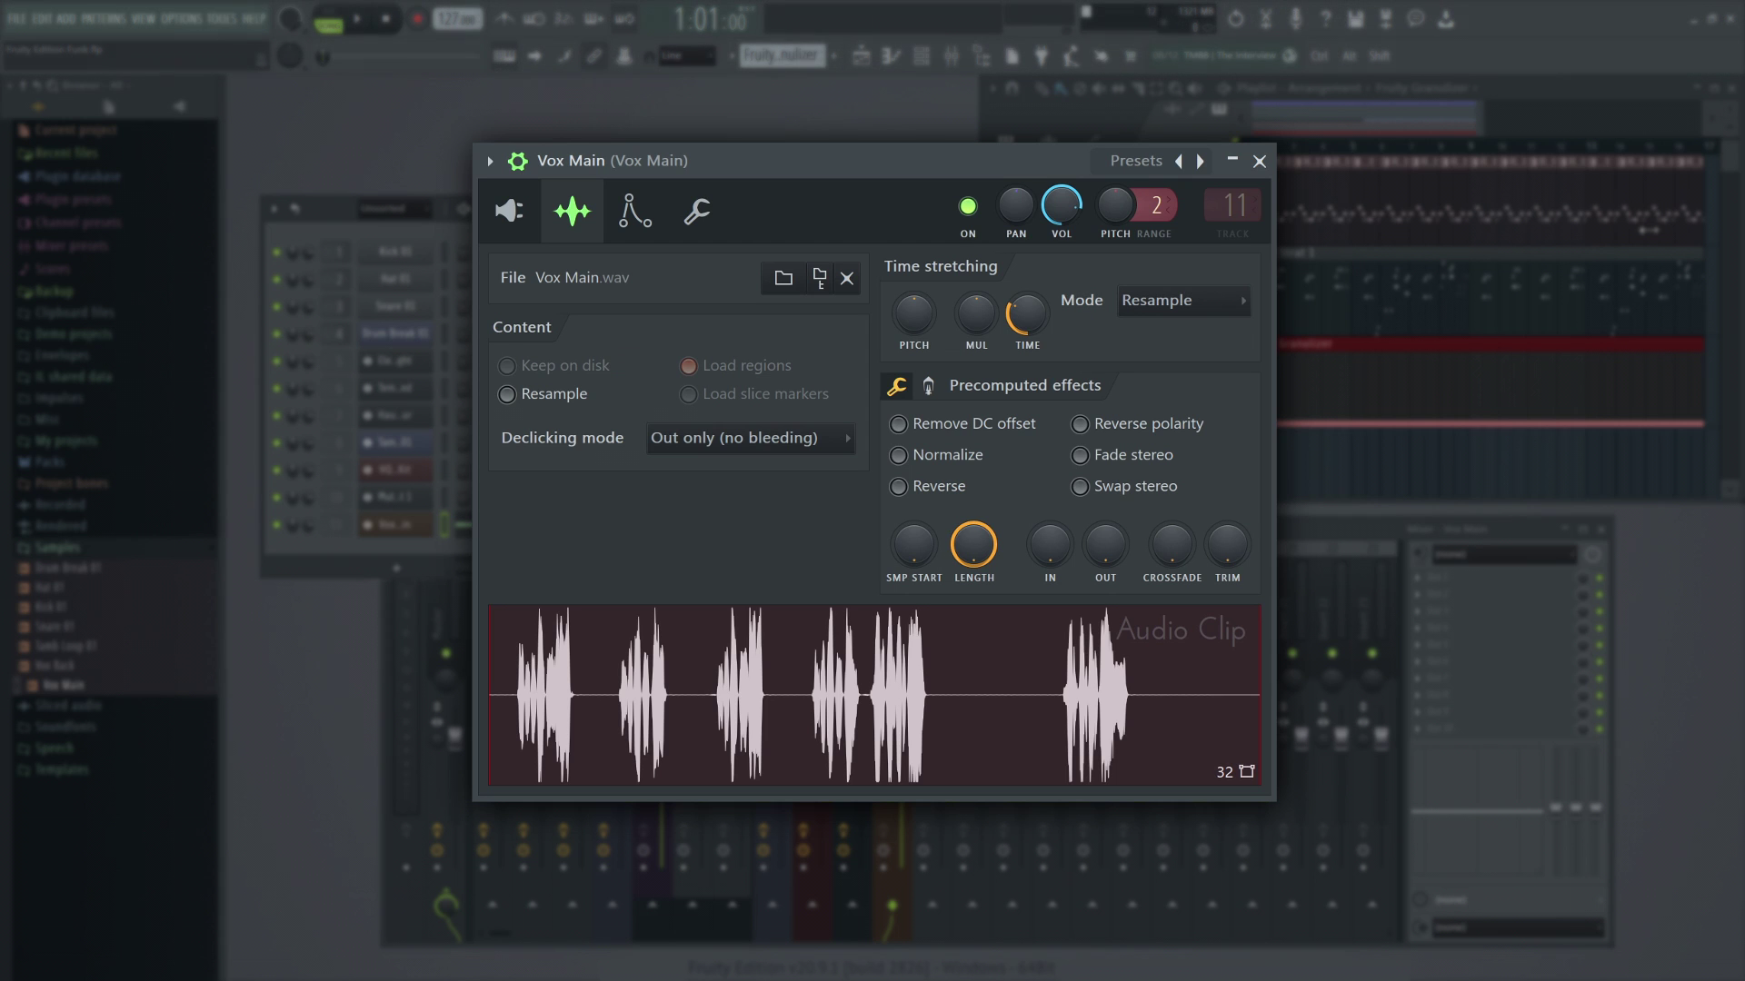
click(1181, 302)
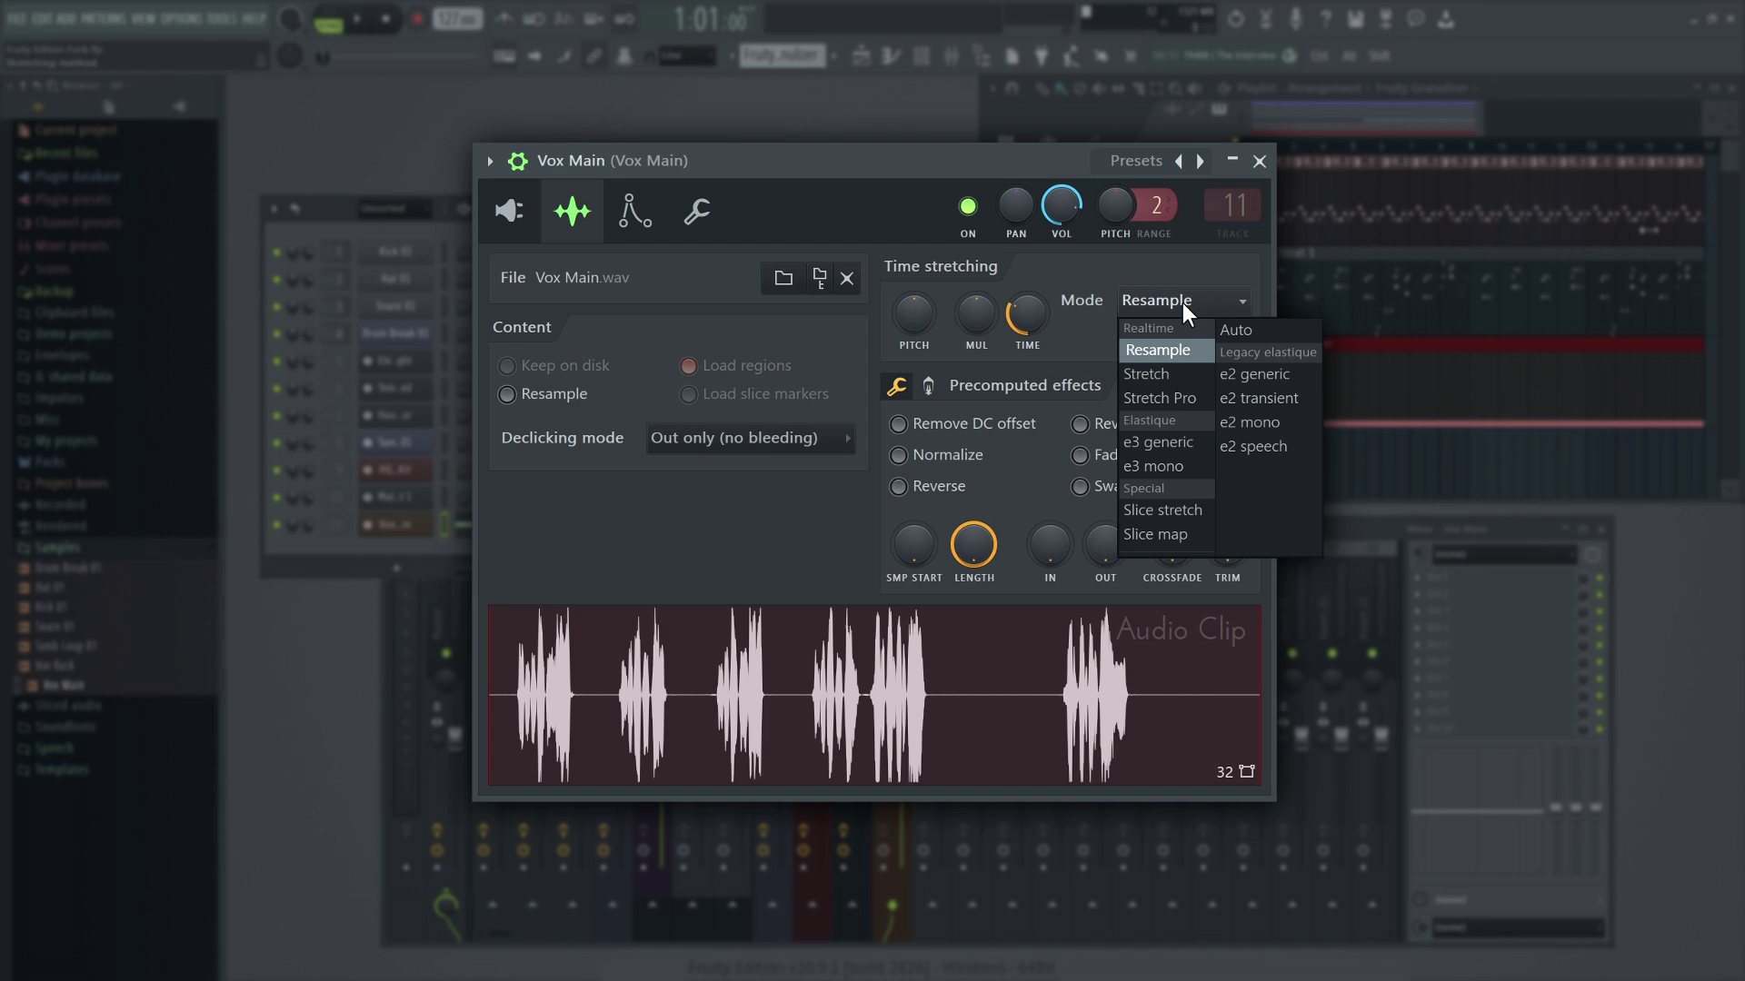
click(1172, 443)
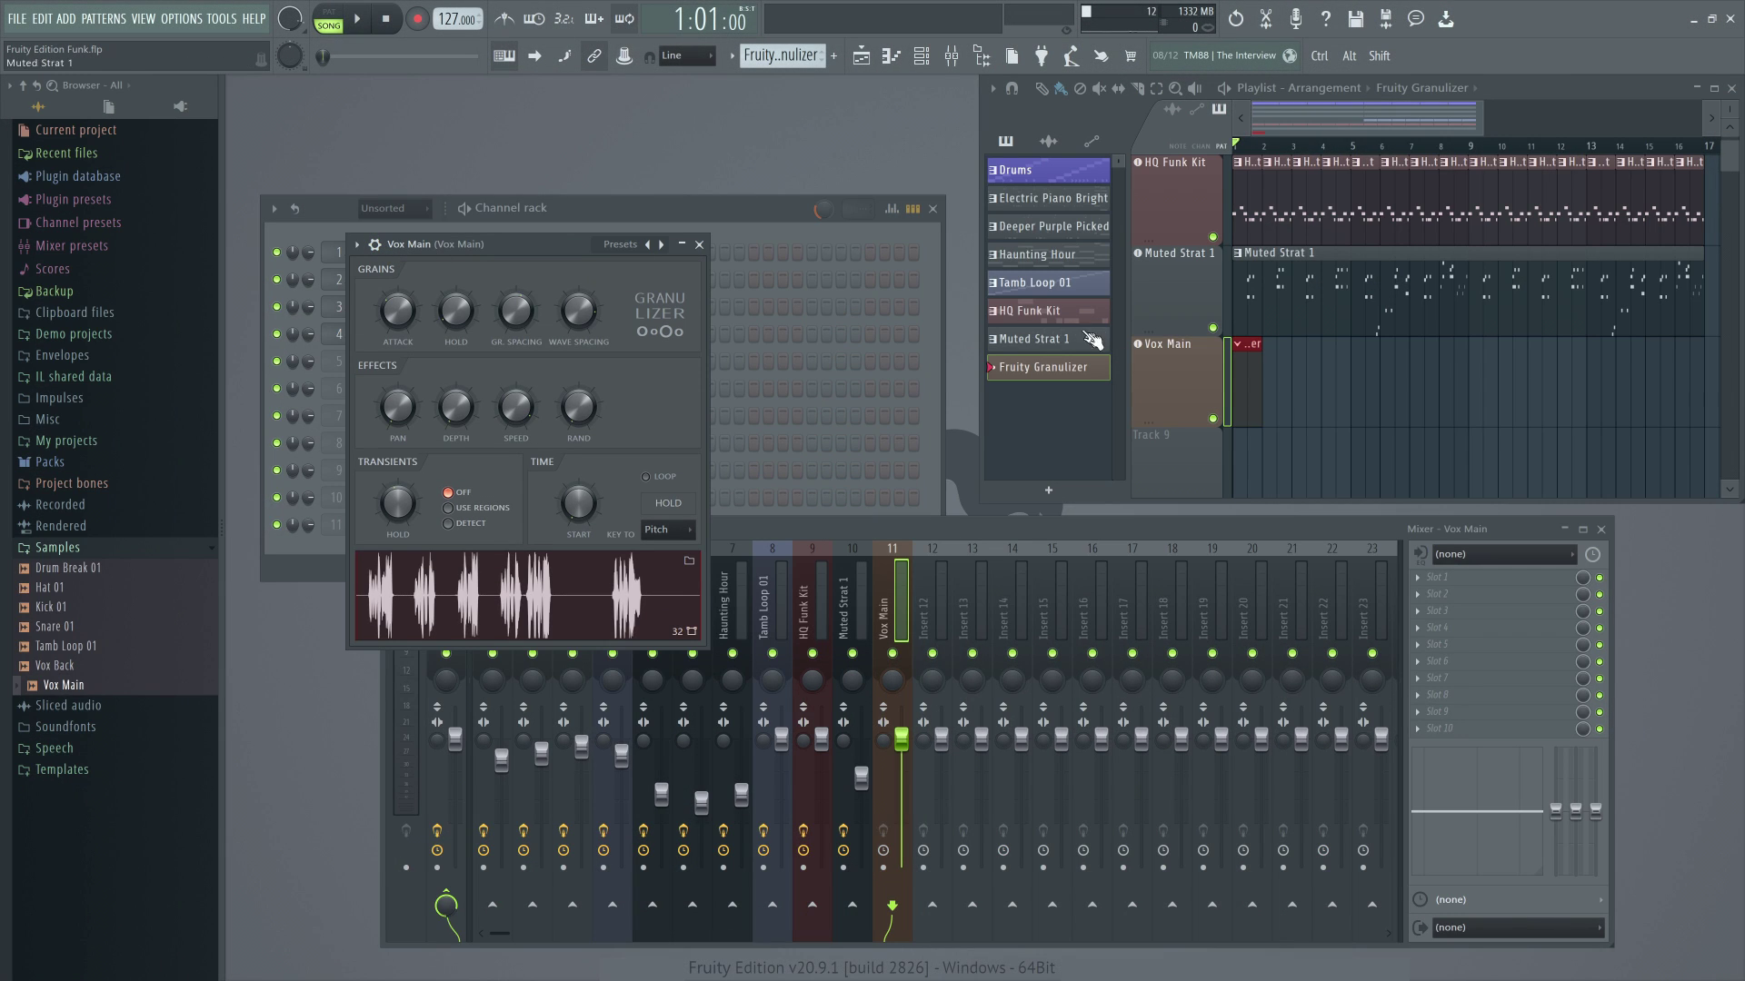
- Draw one C5 note in the Vox Main pattern spanning from bar 1 to bar 17, and close the piano roll
double_click(1240, 381)
click(867, 514)
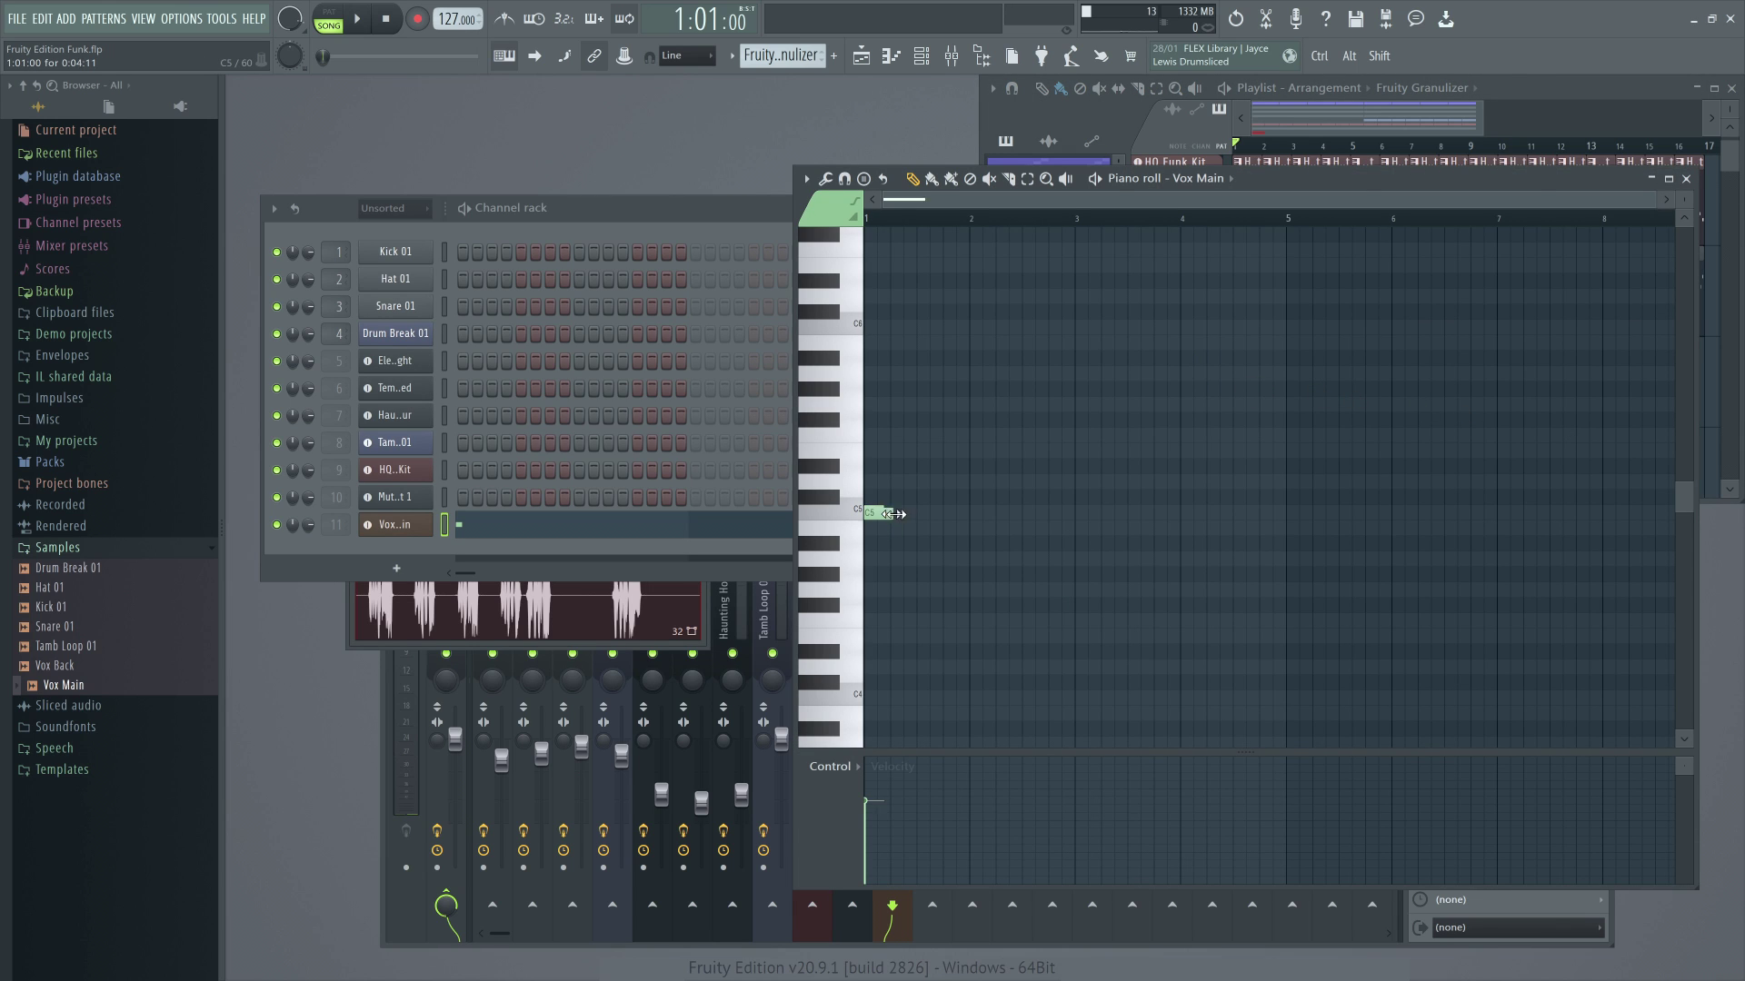
drag(893, 514, 1611, 507)
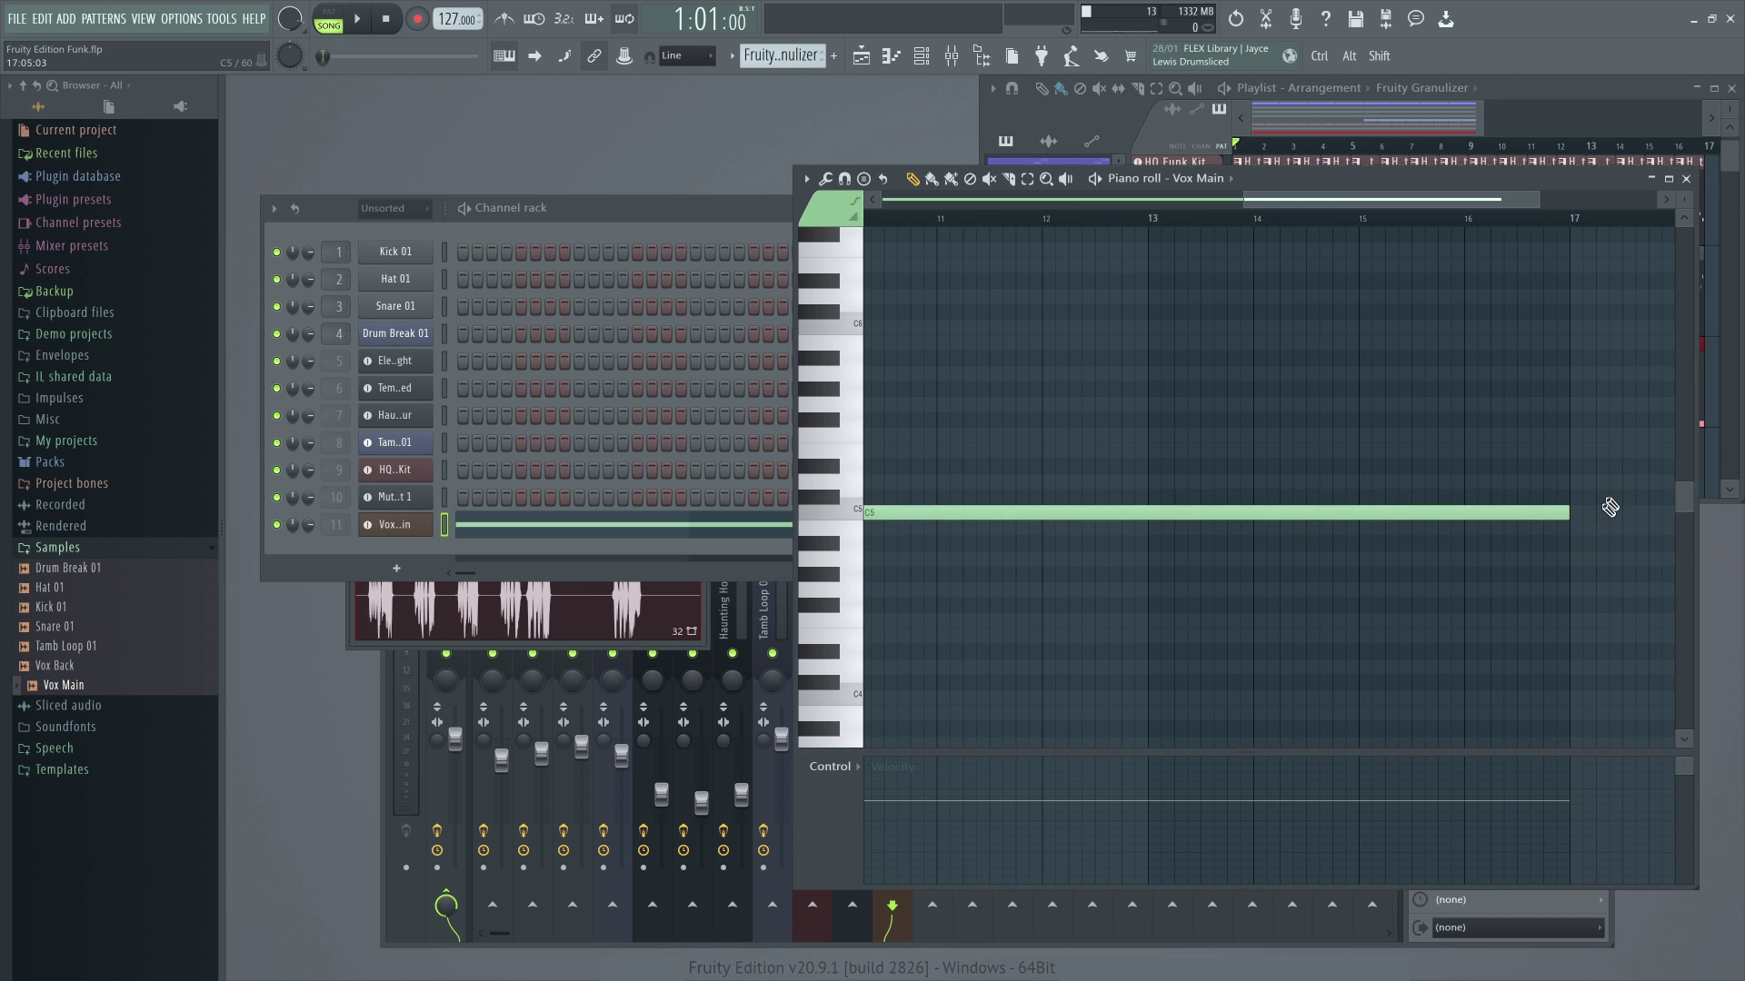
click(1687, 179)
- Play the arrangement from the start and from bar 7 to check the vocal, bring up the Vox Main Granulizer, and stop playback
key(space)
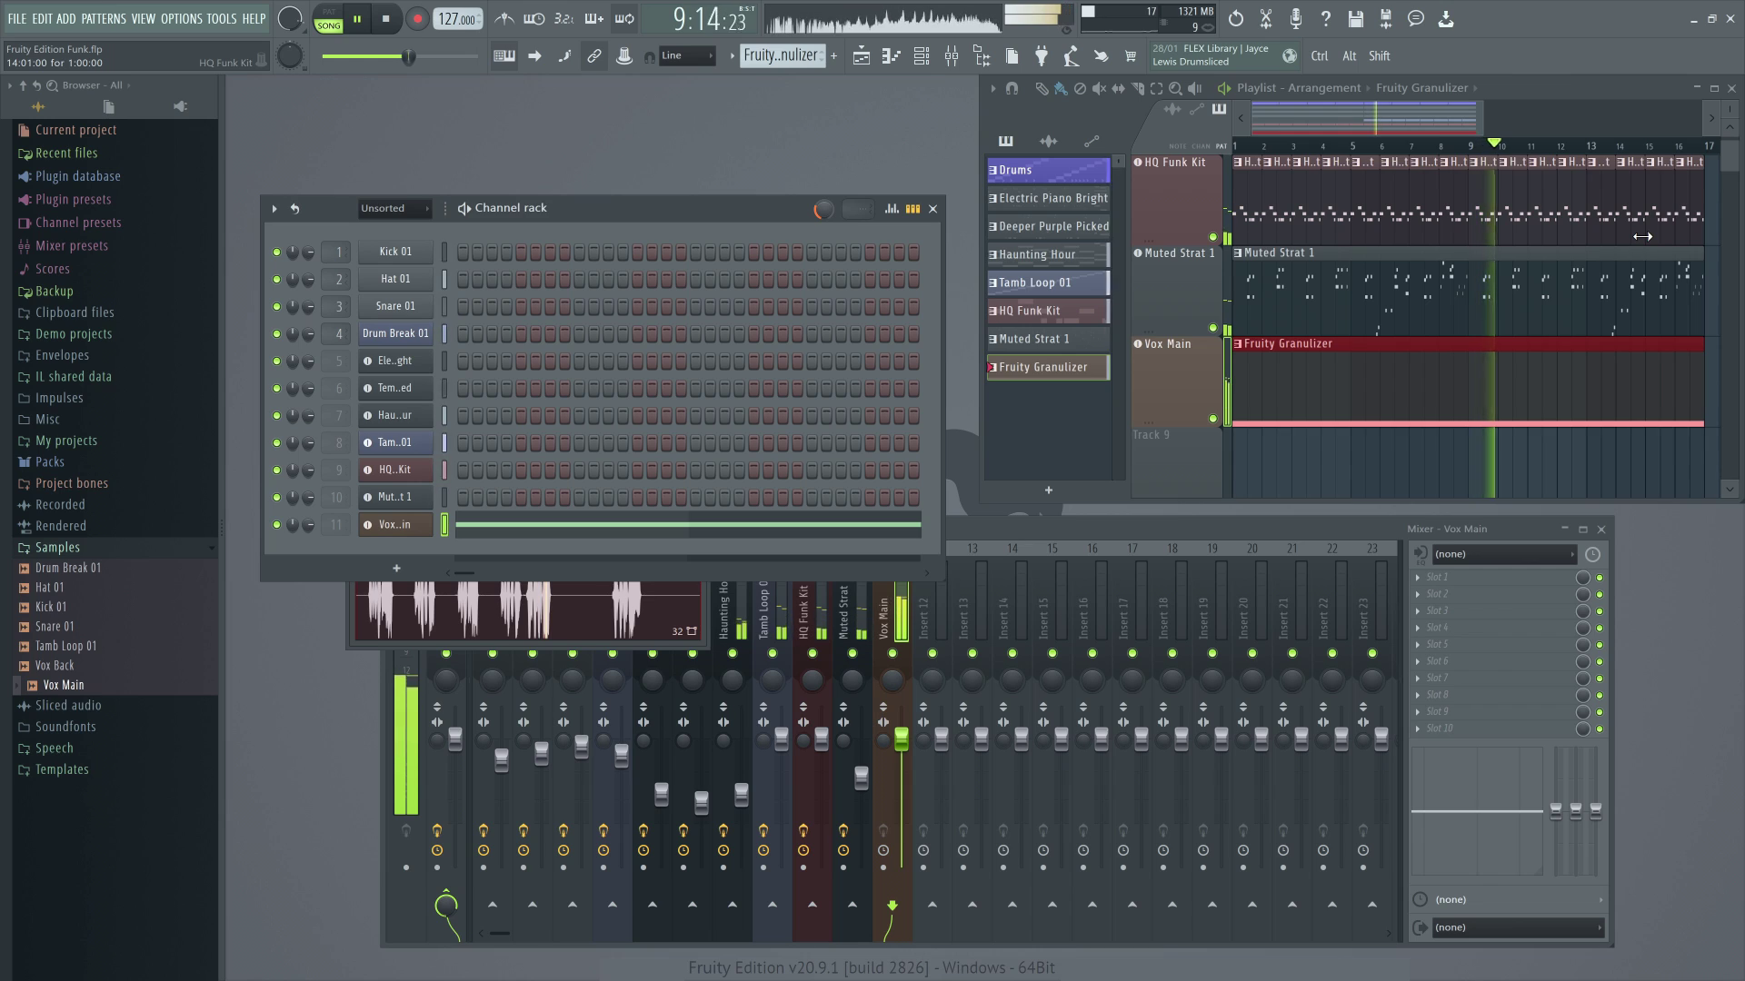
key(space)
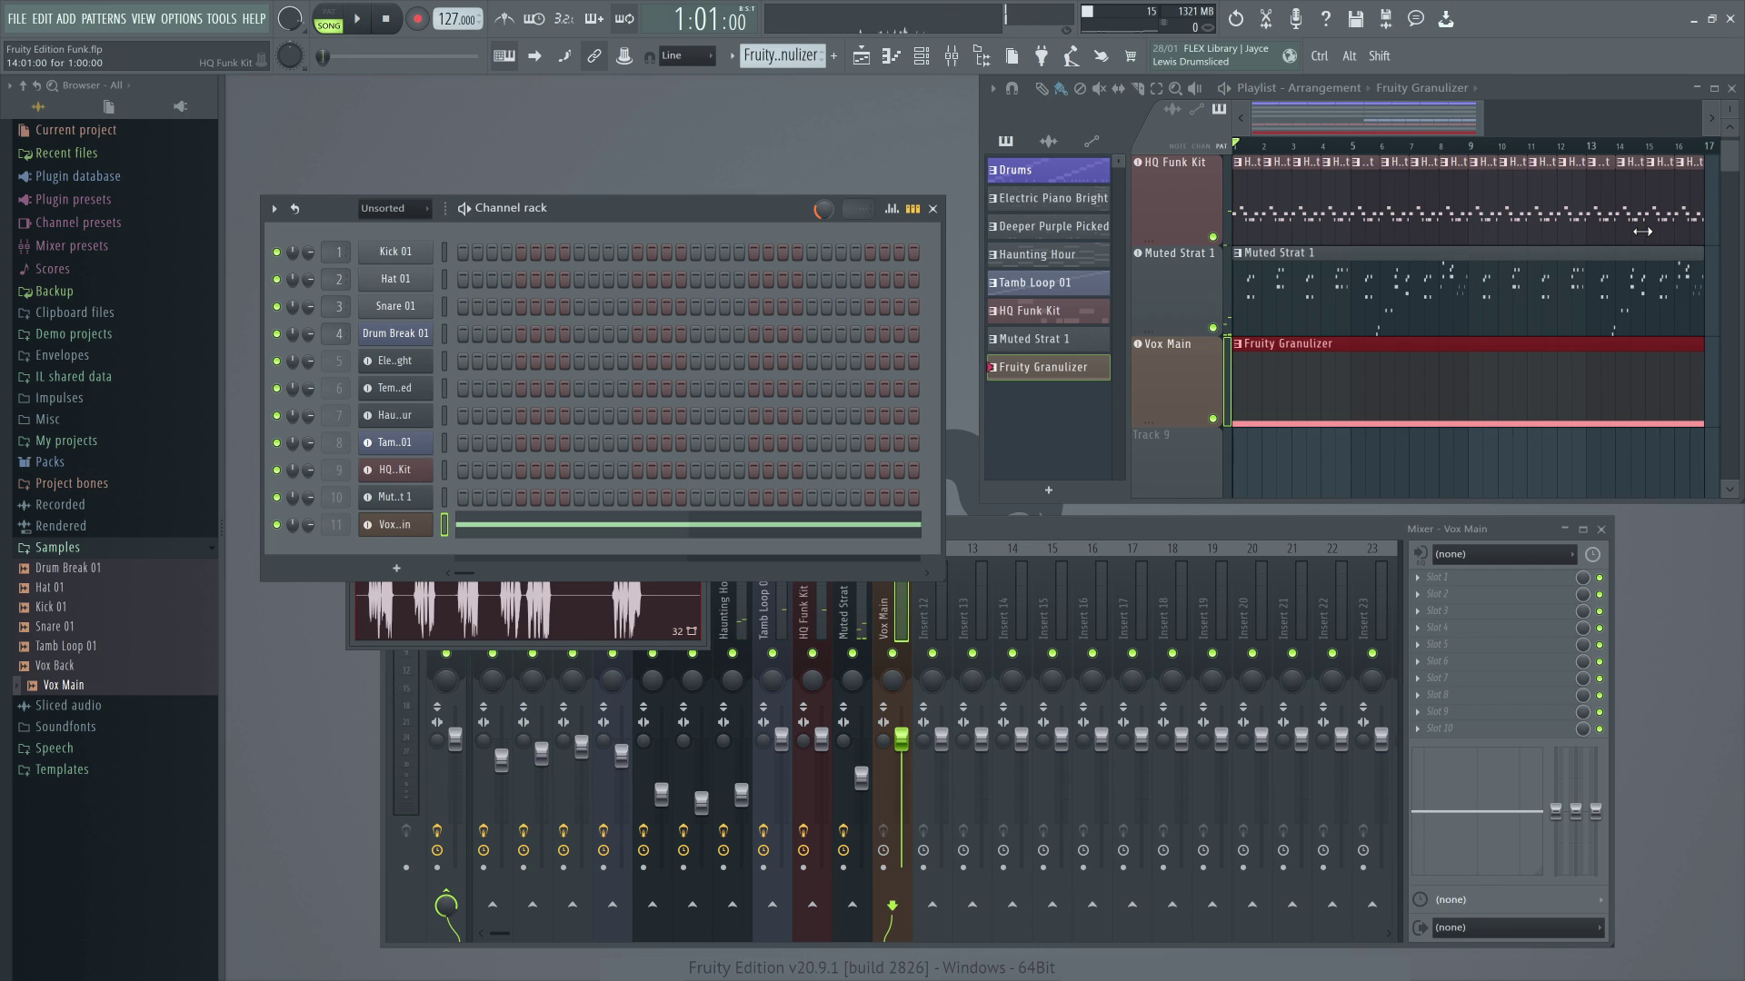
click(1415, 149)
key(space)
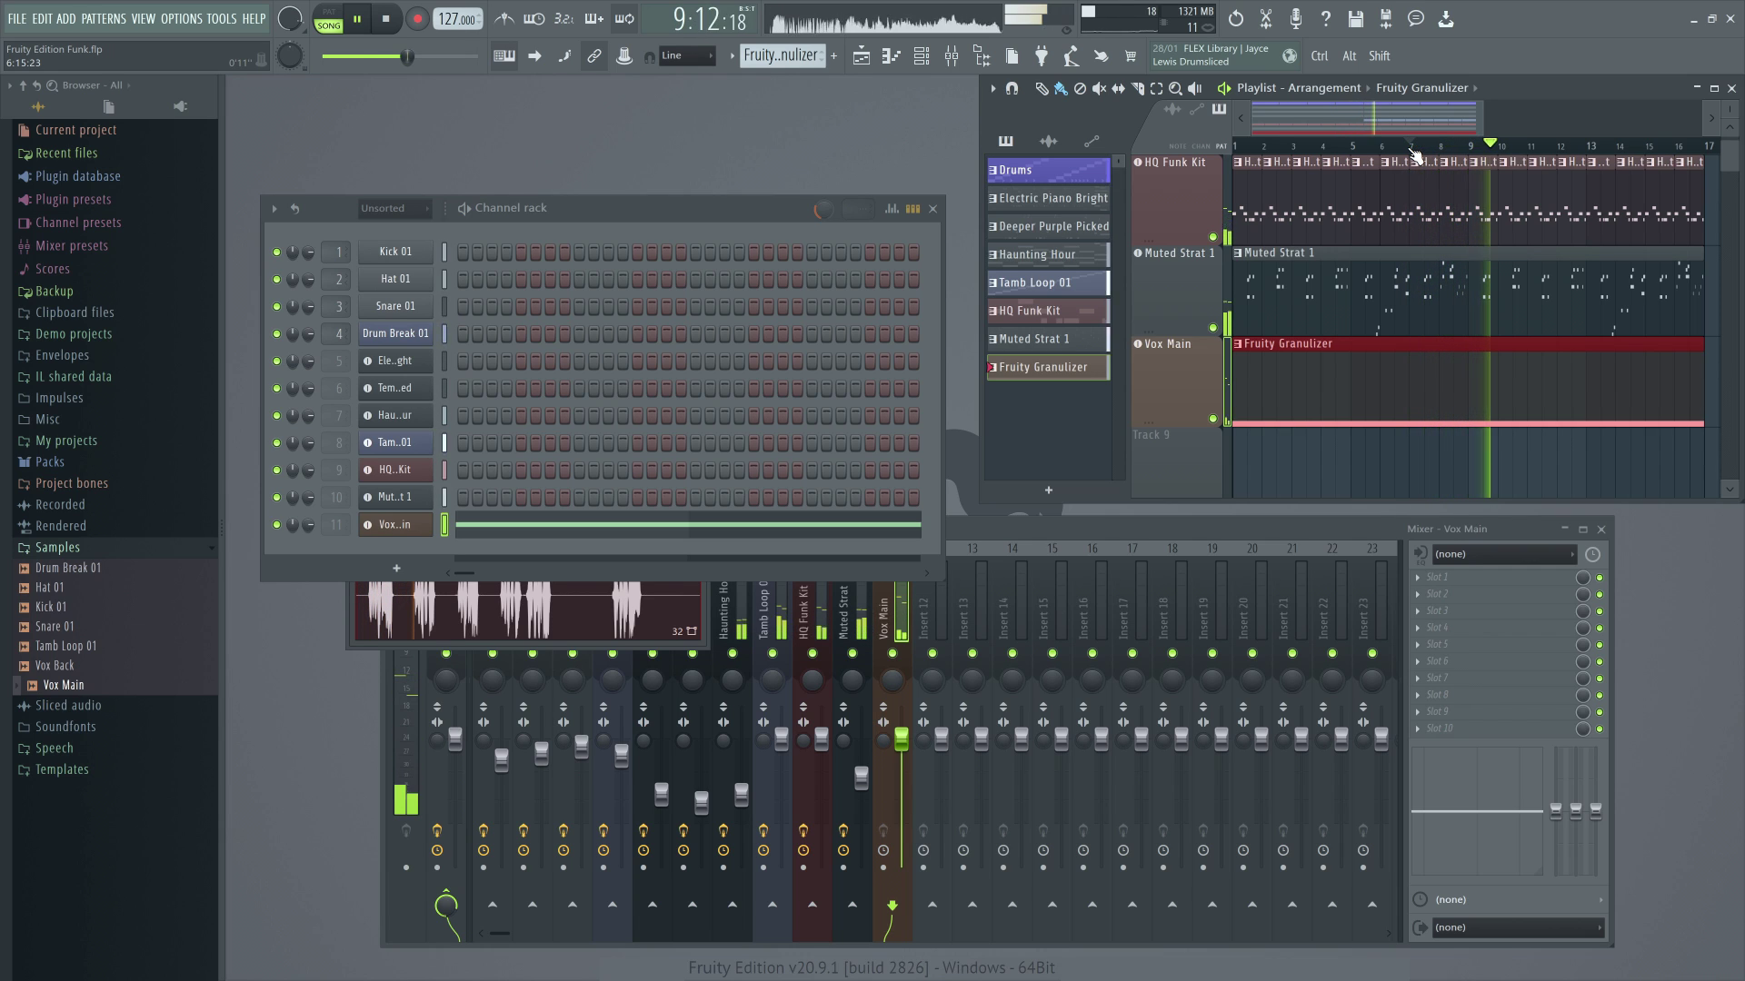
click(694, 642)
key(space)
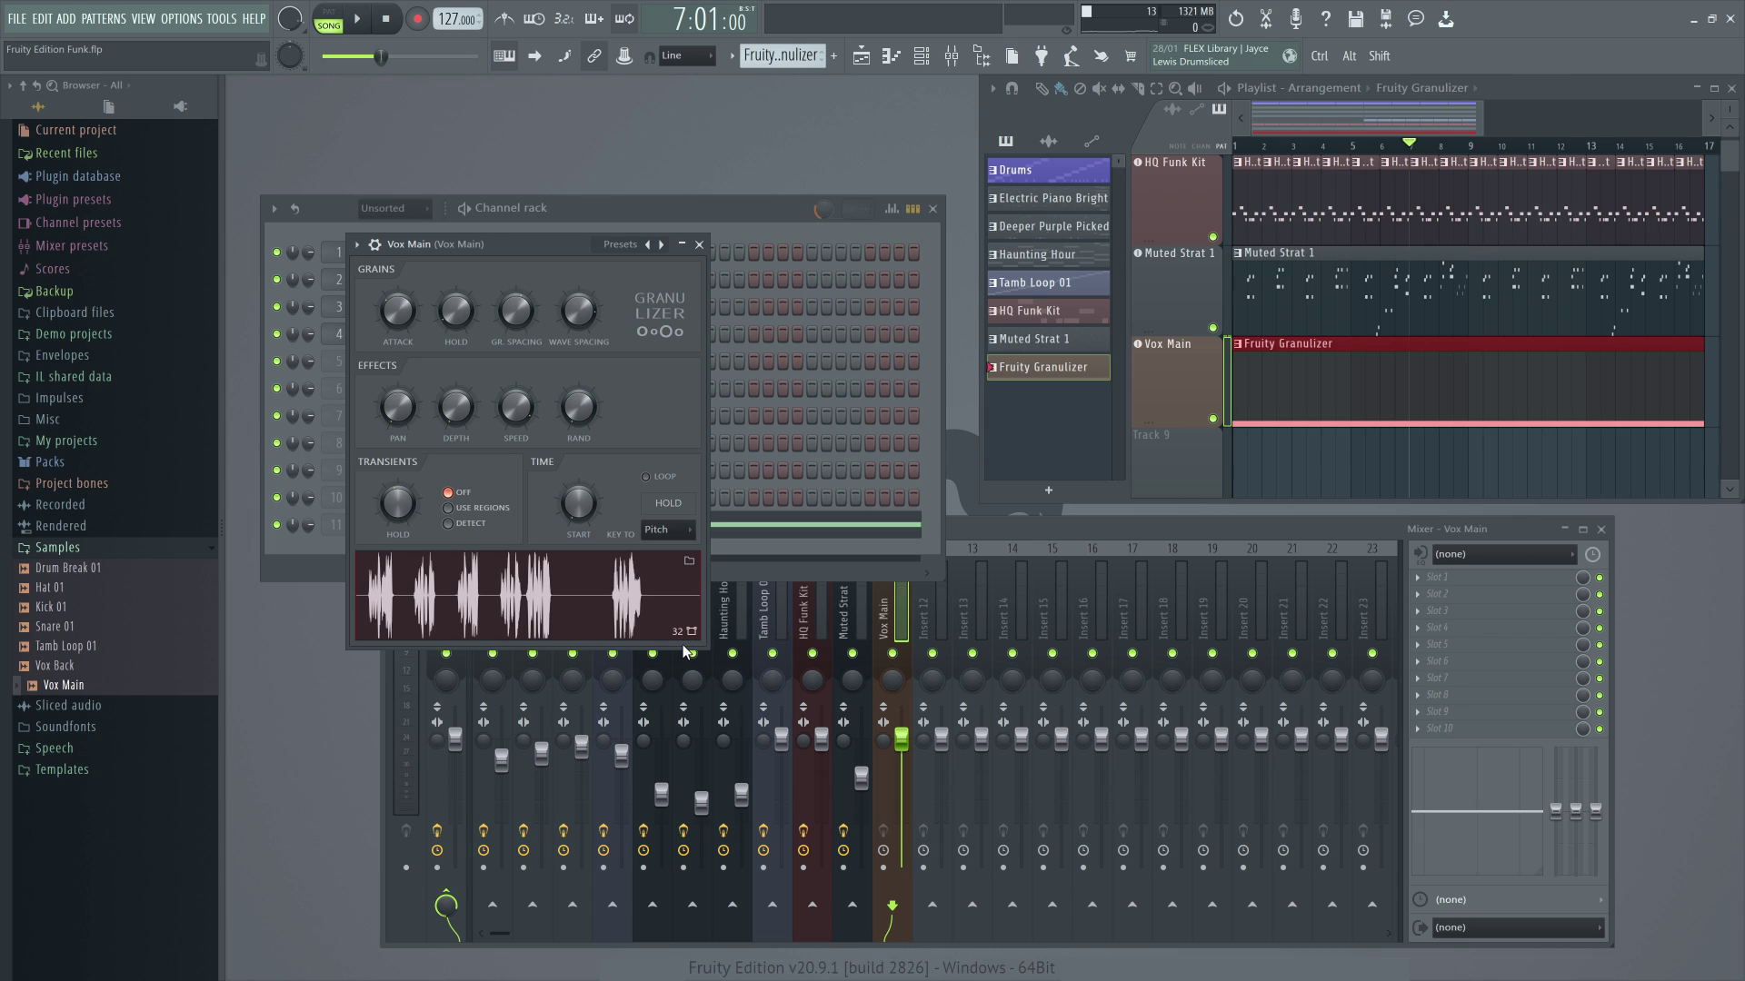
- Create an automation clip for the Vox Main Granulizer's Start knob and raise its end point to the maximum for a steady ramp
right_click(580, 503)
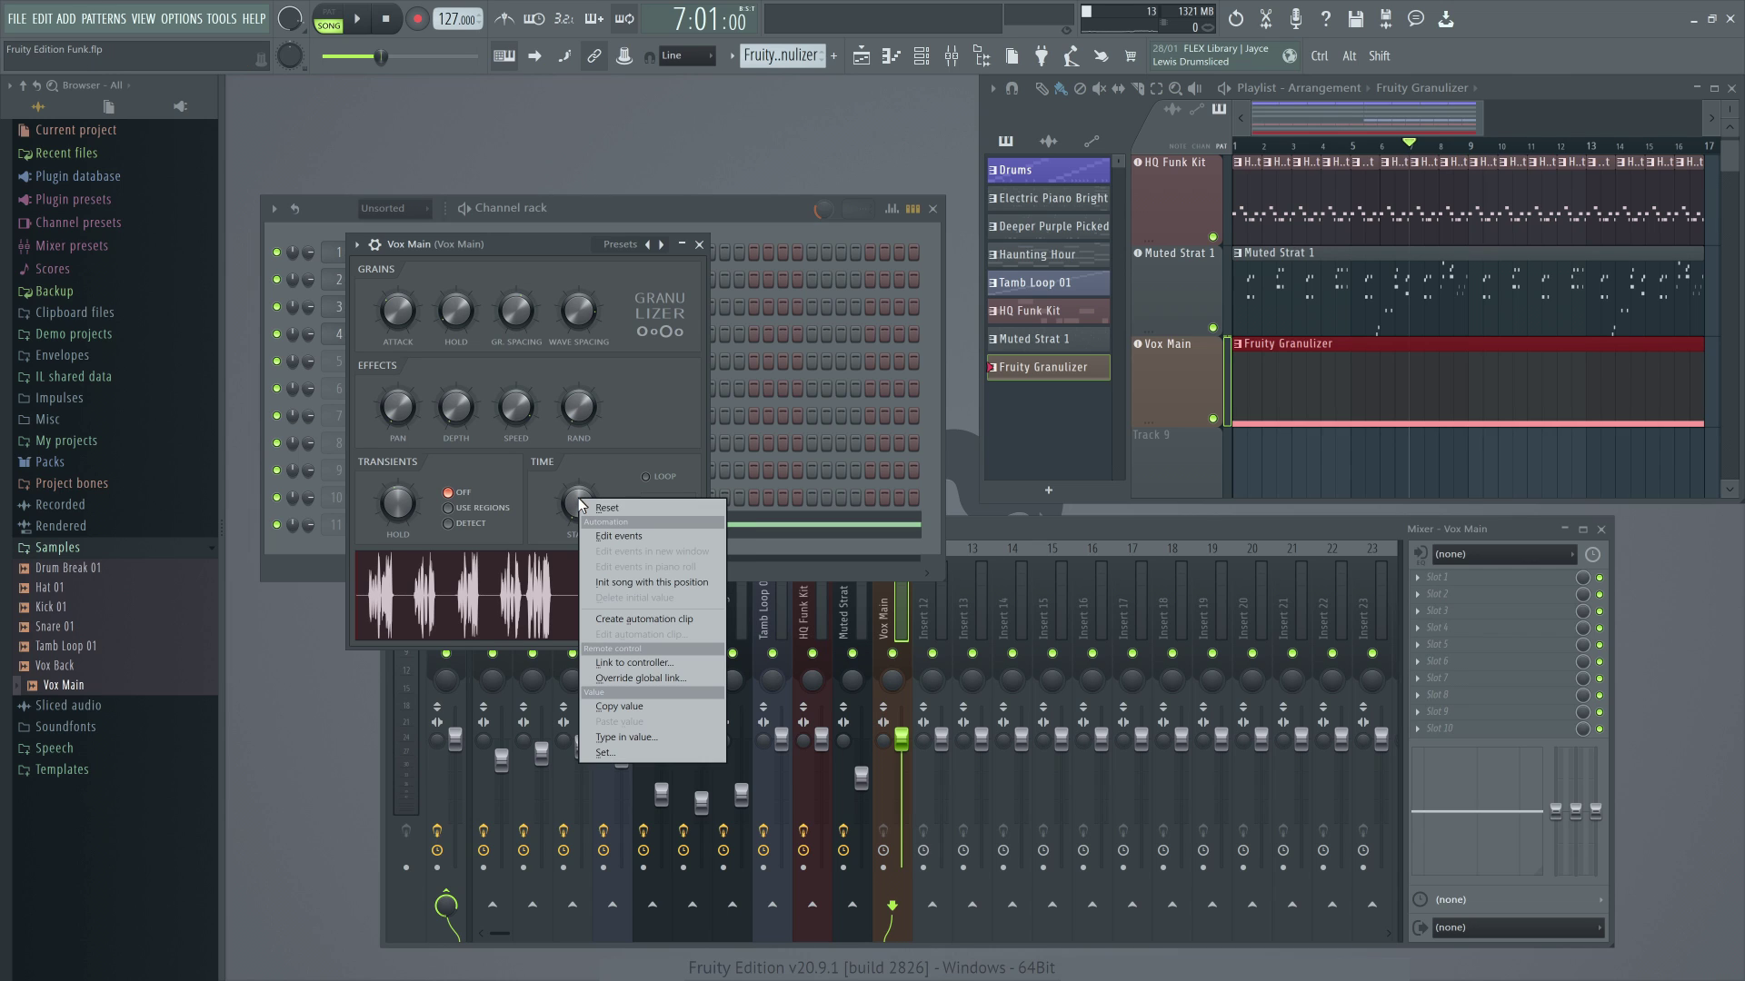
click(625, 618)
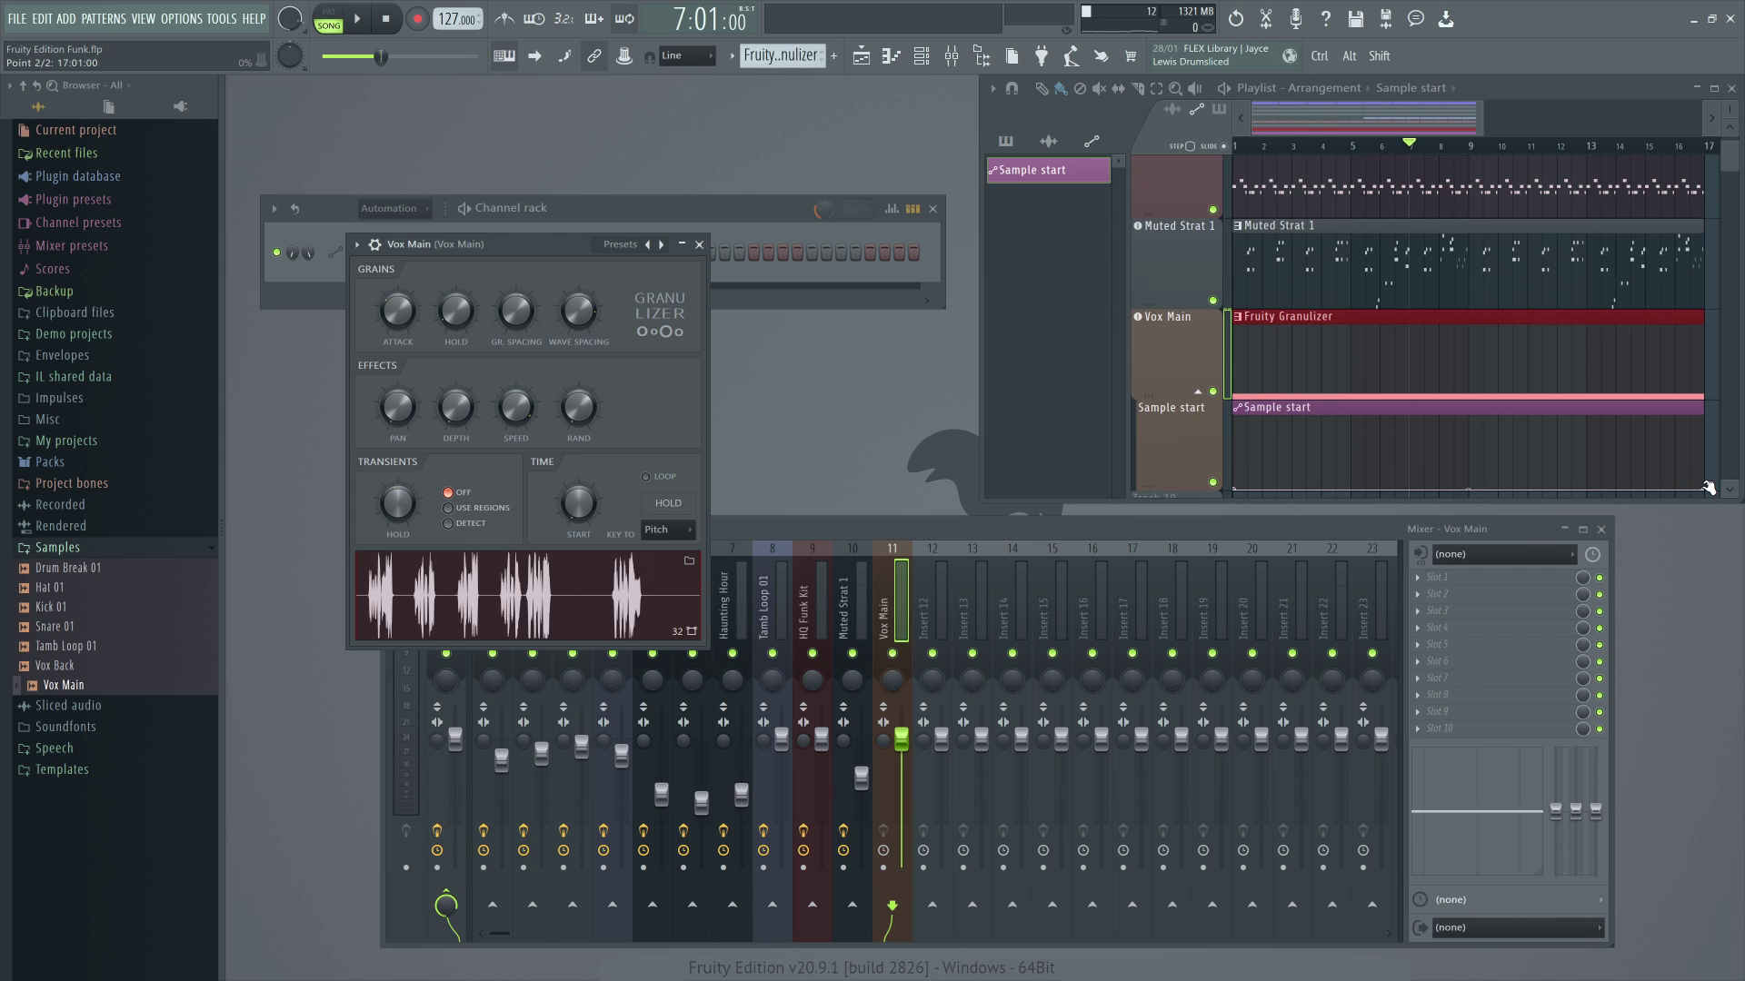
drag(1707, 488, 1707, 419)
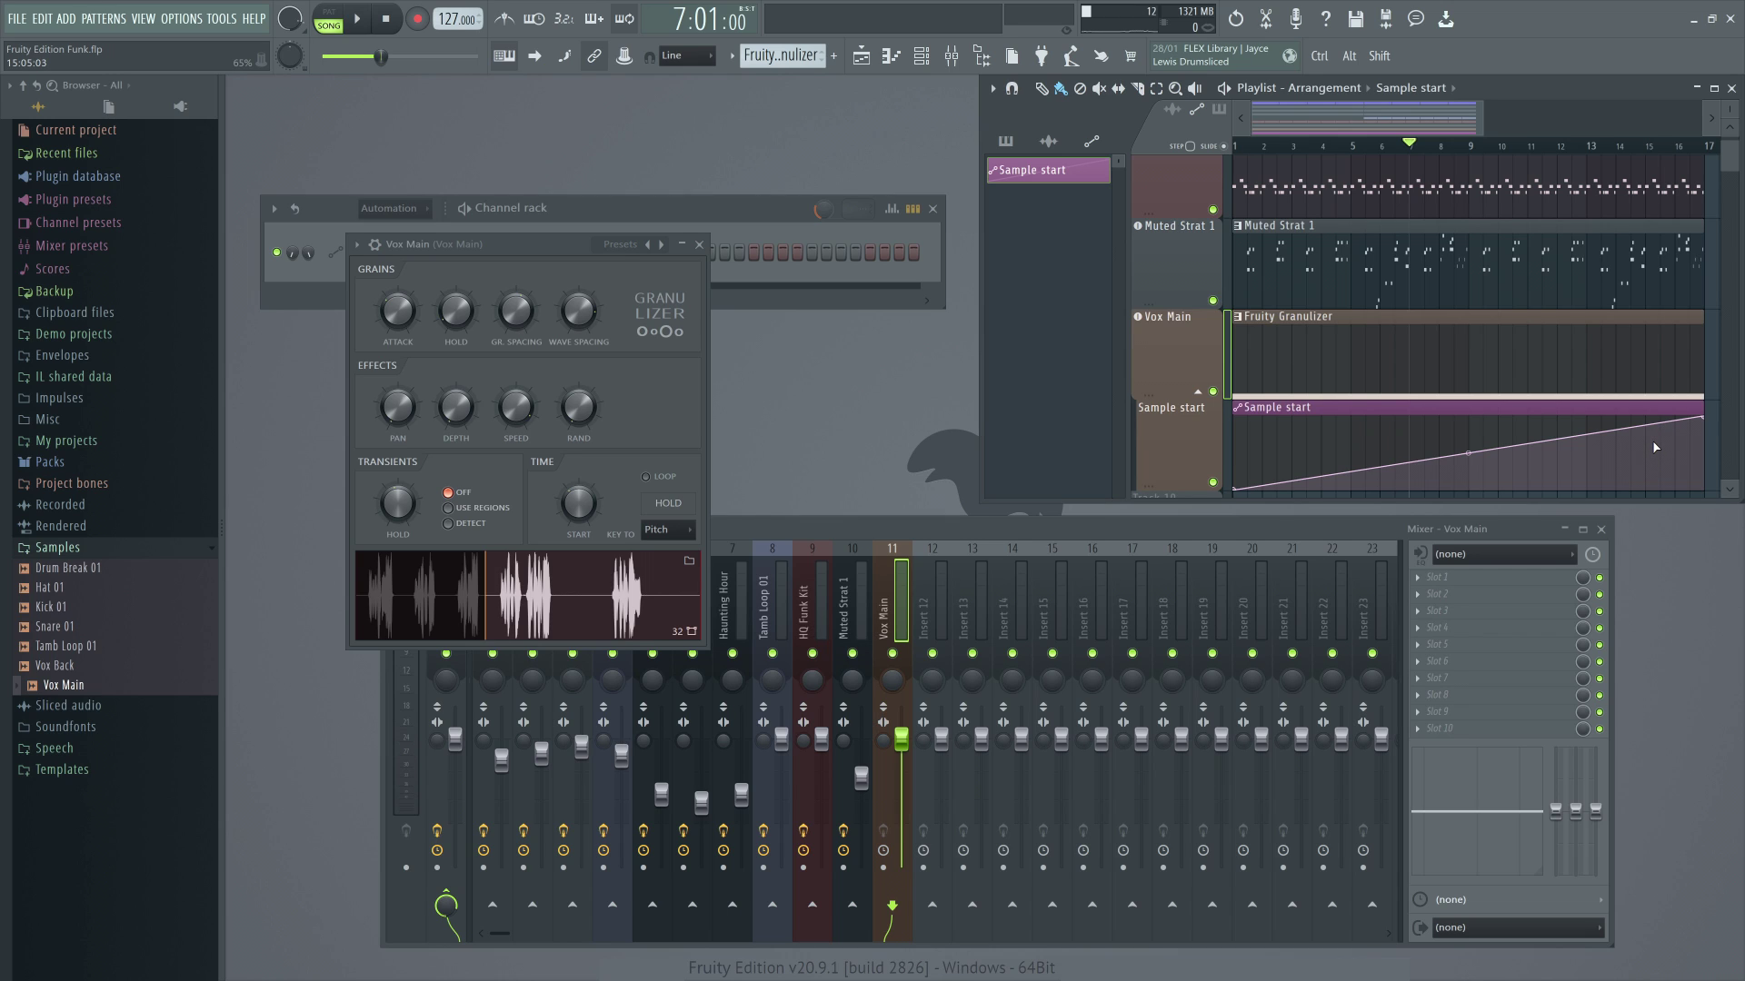
- Play the arrangement from bars 1, 9 and 13 to check the sample start automation, and stop playback
click(1242, 149)
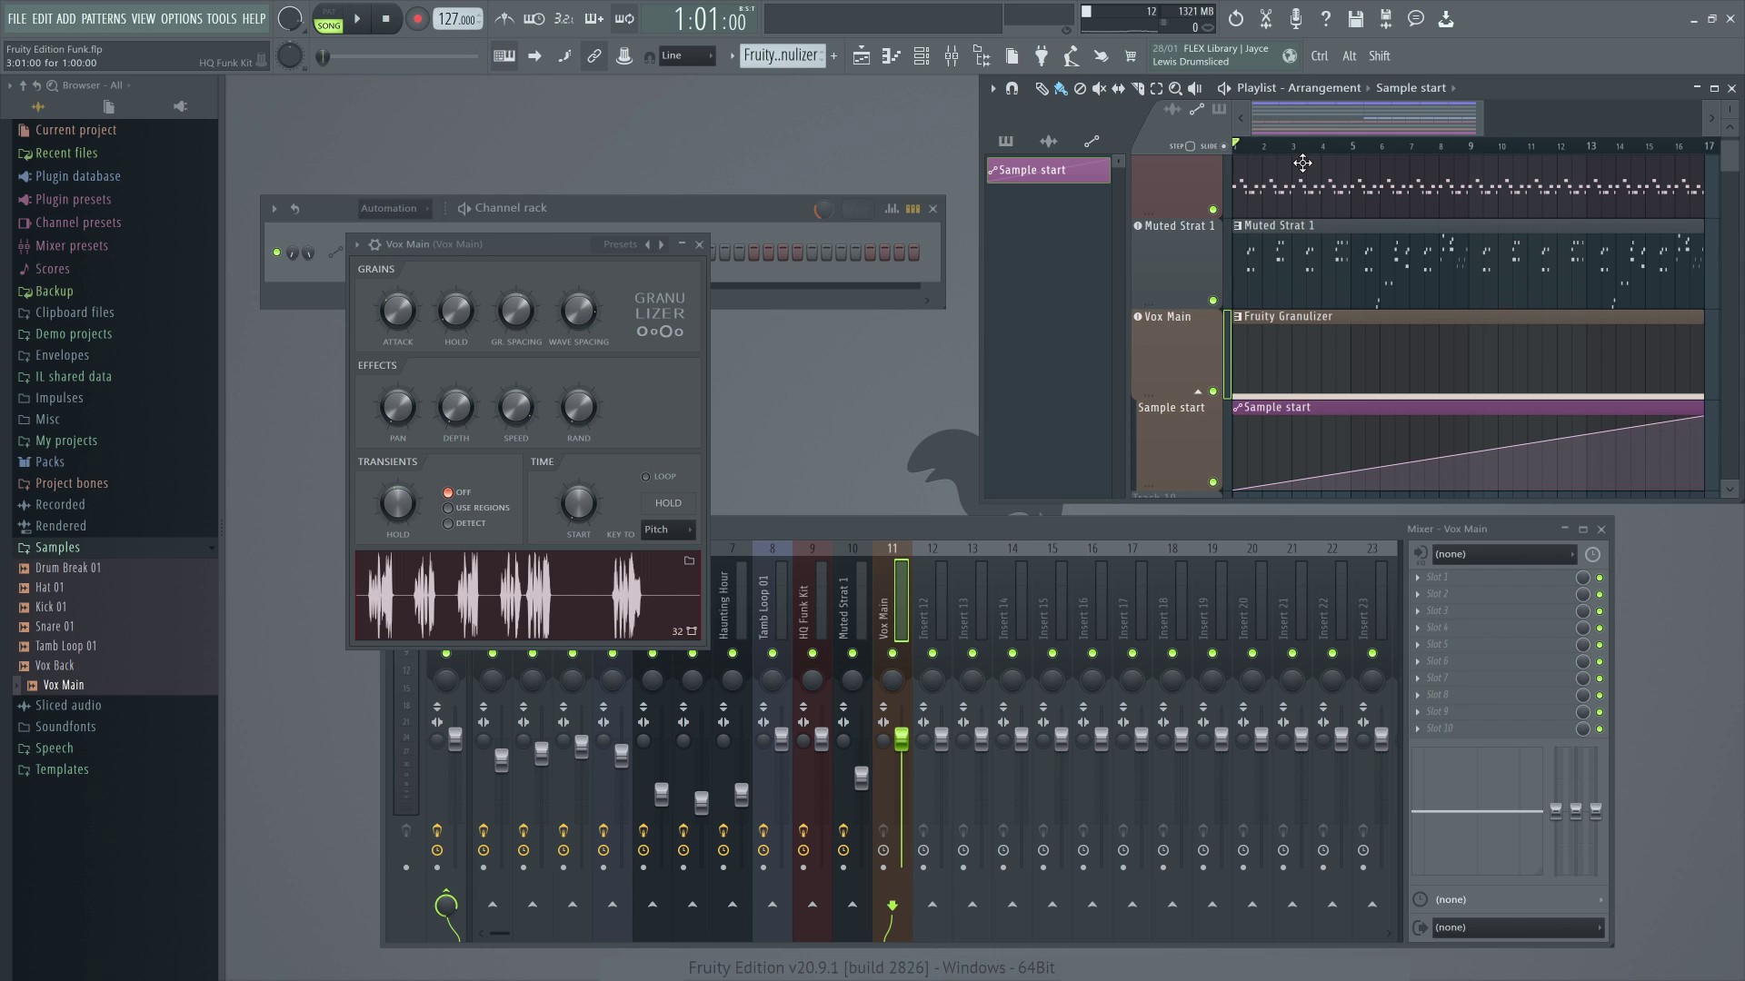
key(space)
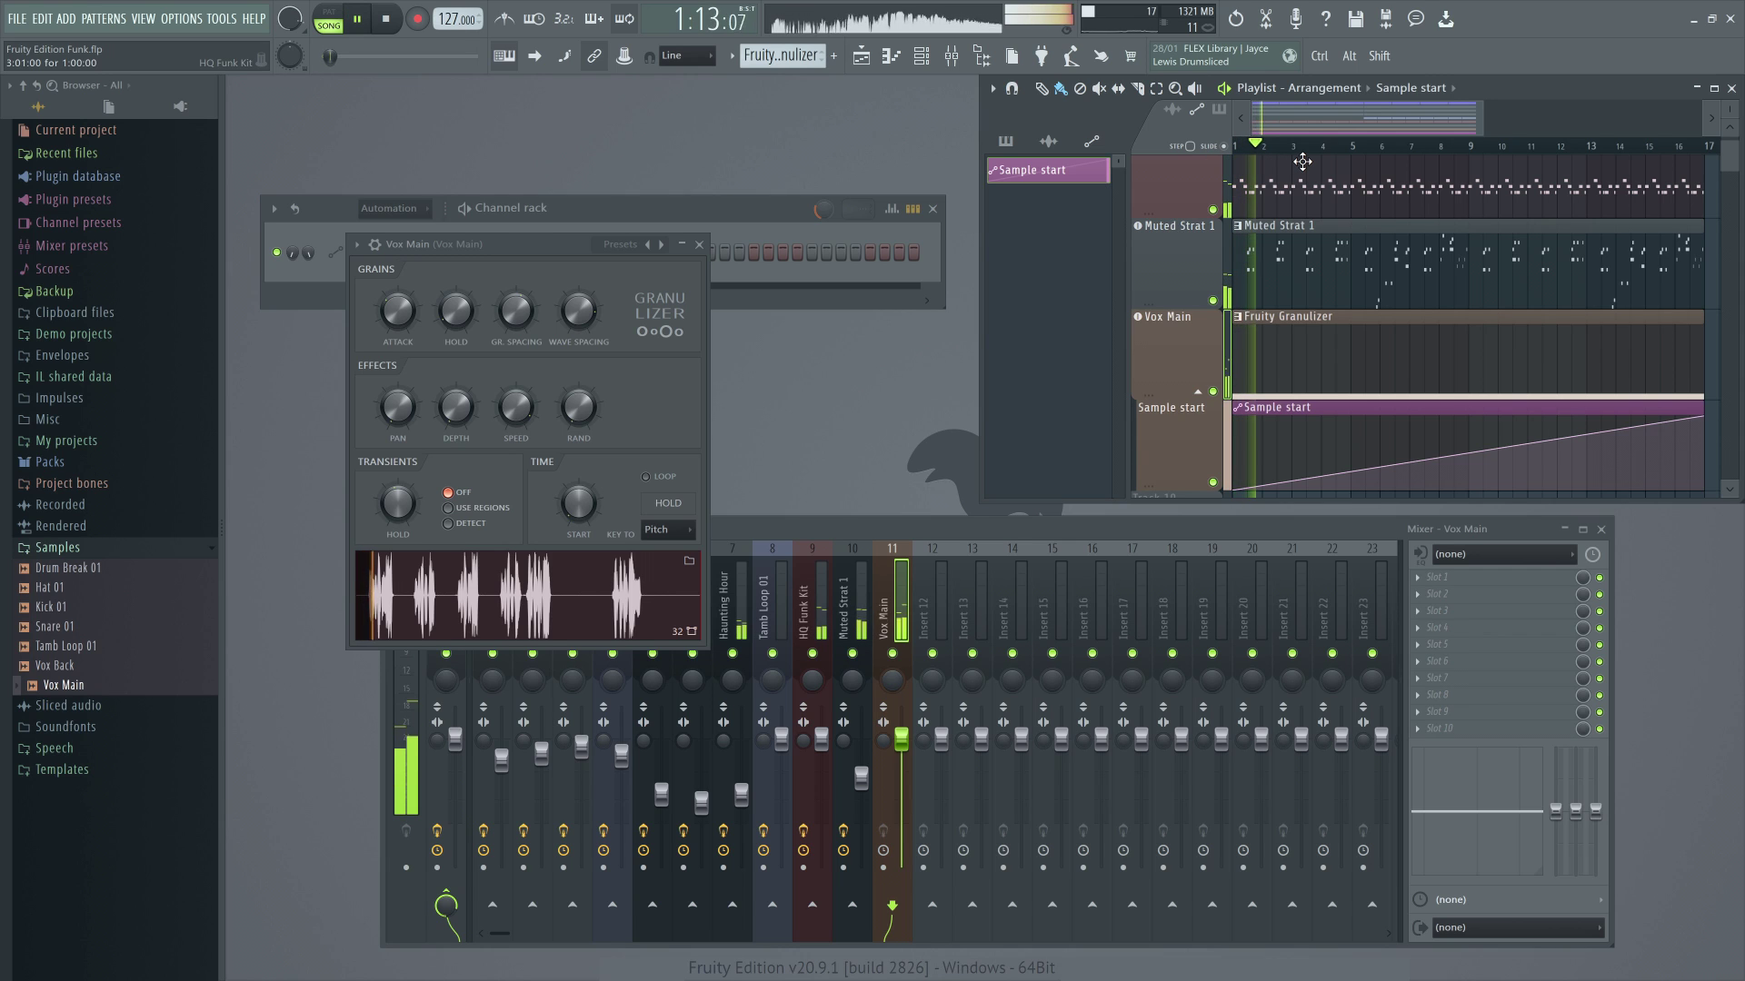
key(space)
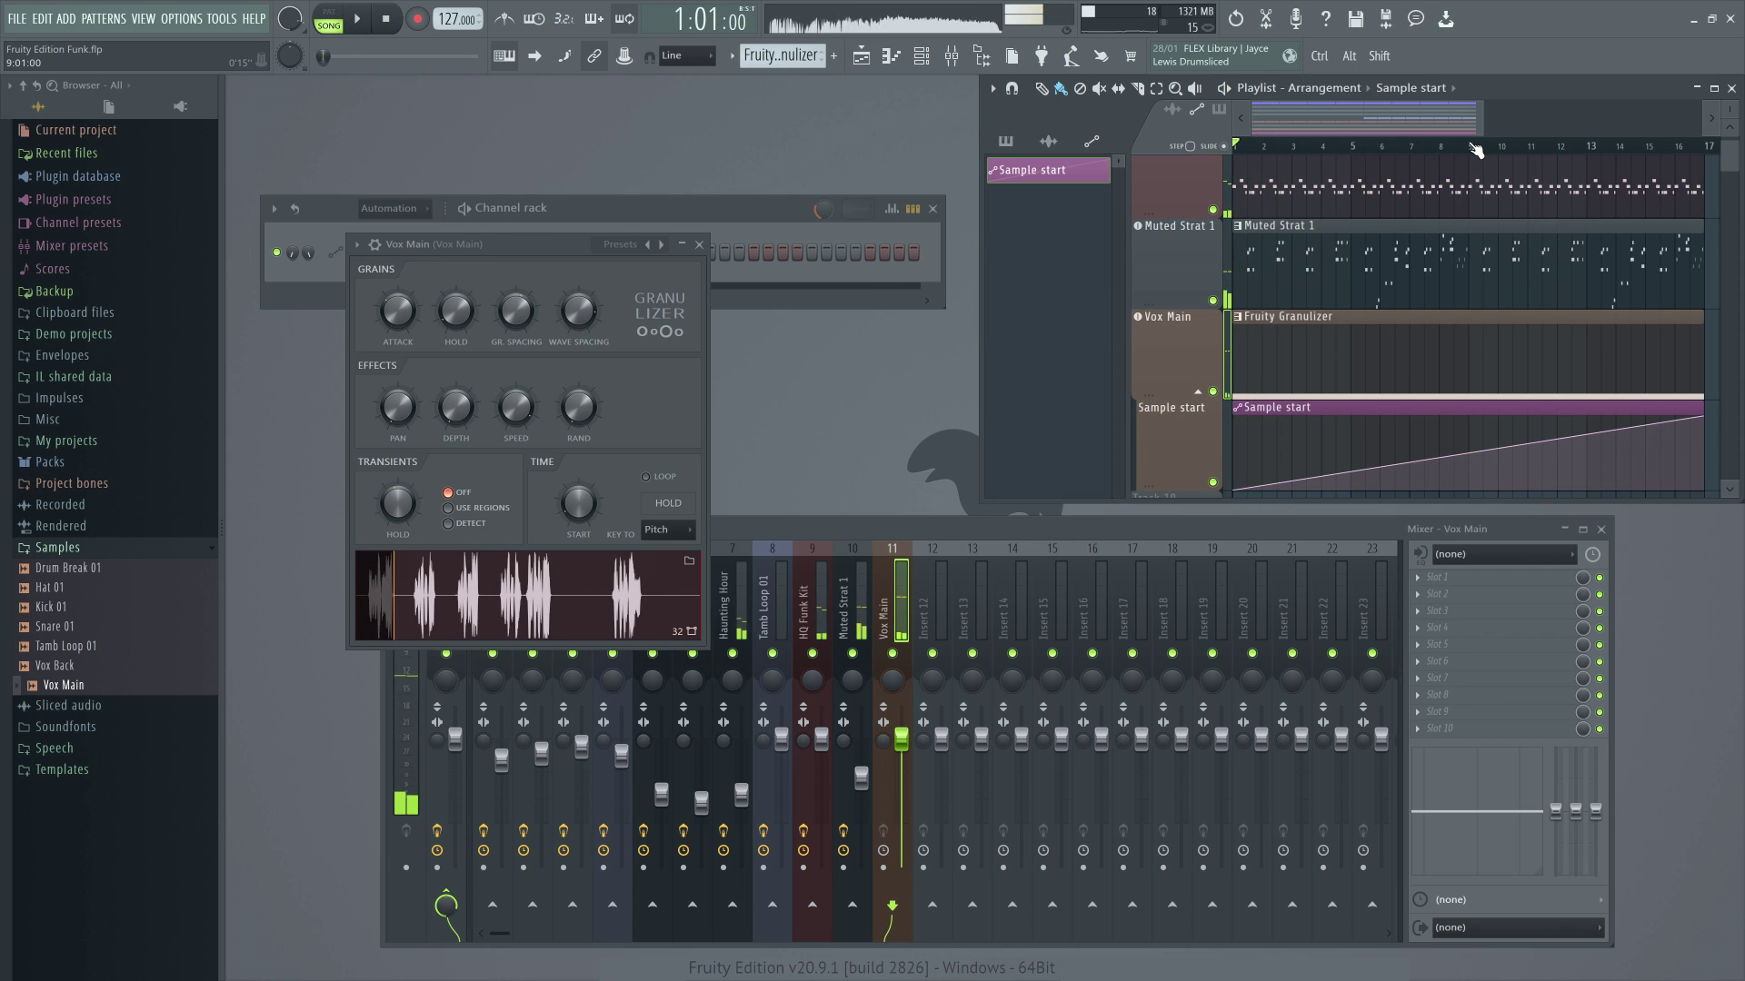
click(1477, 150)
key(space)
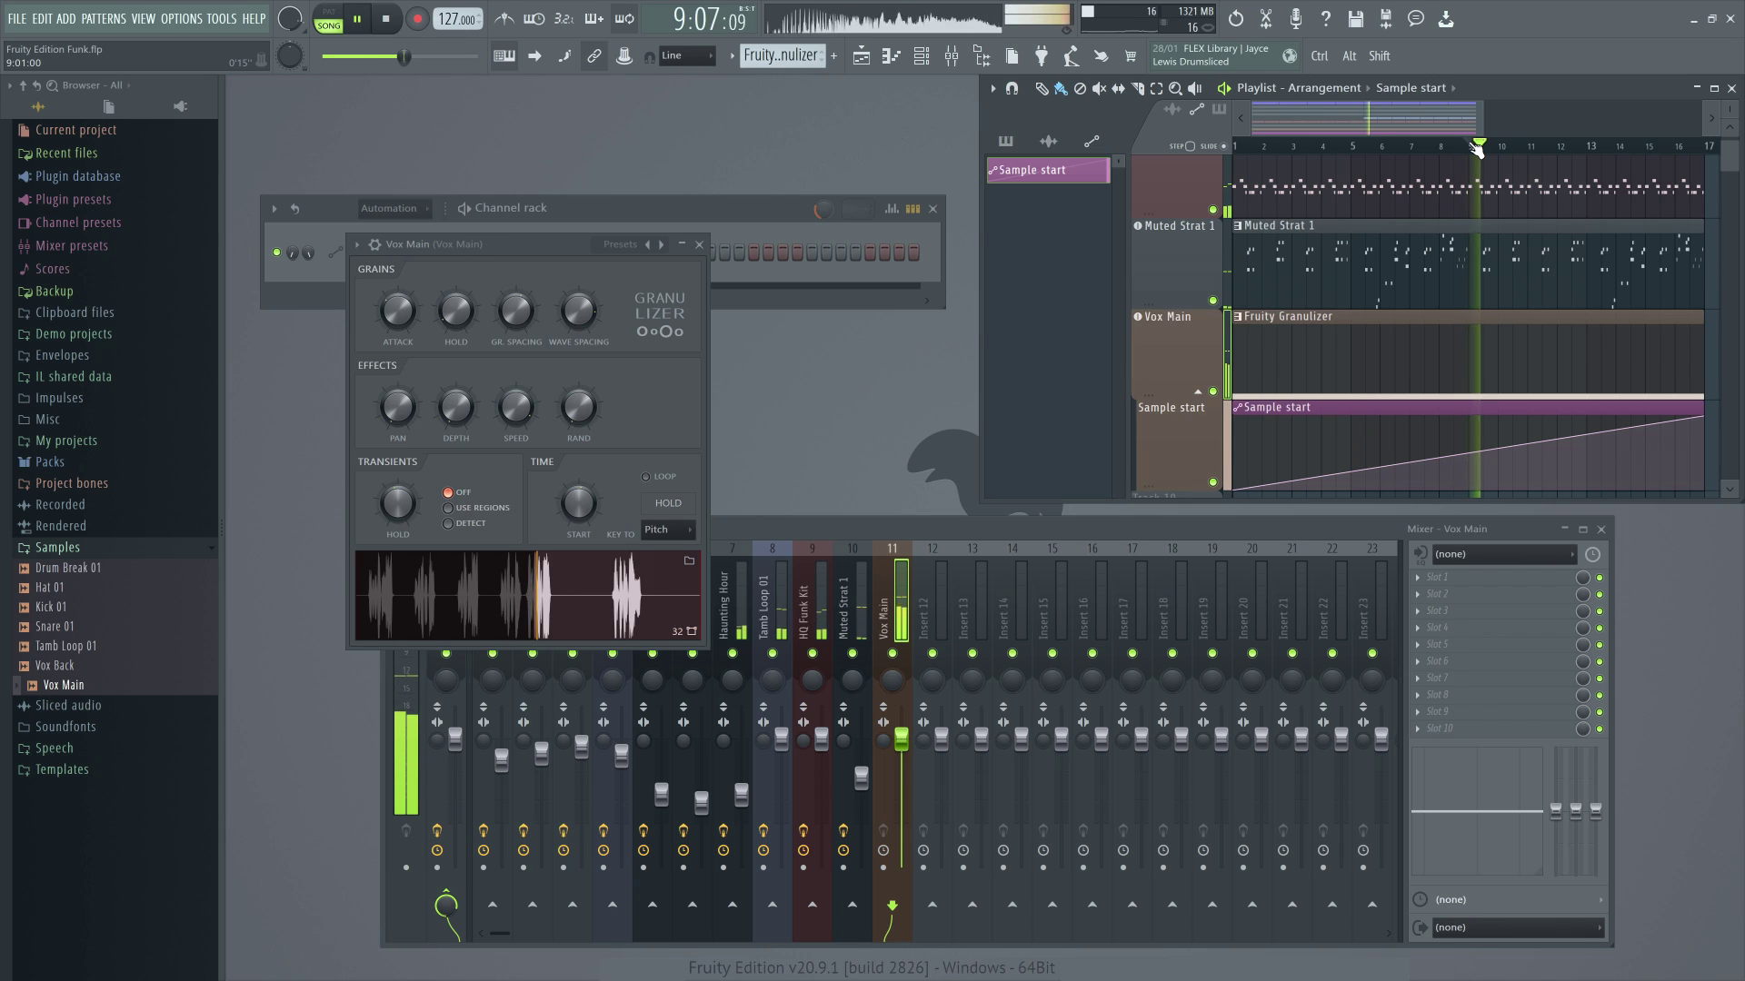
click(1592, 150)
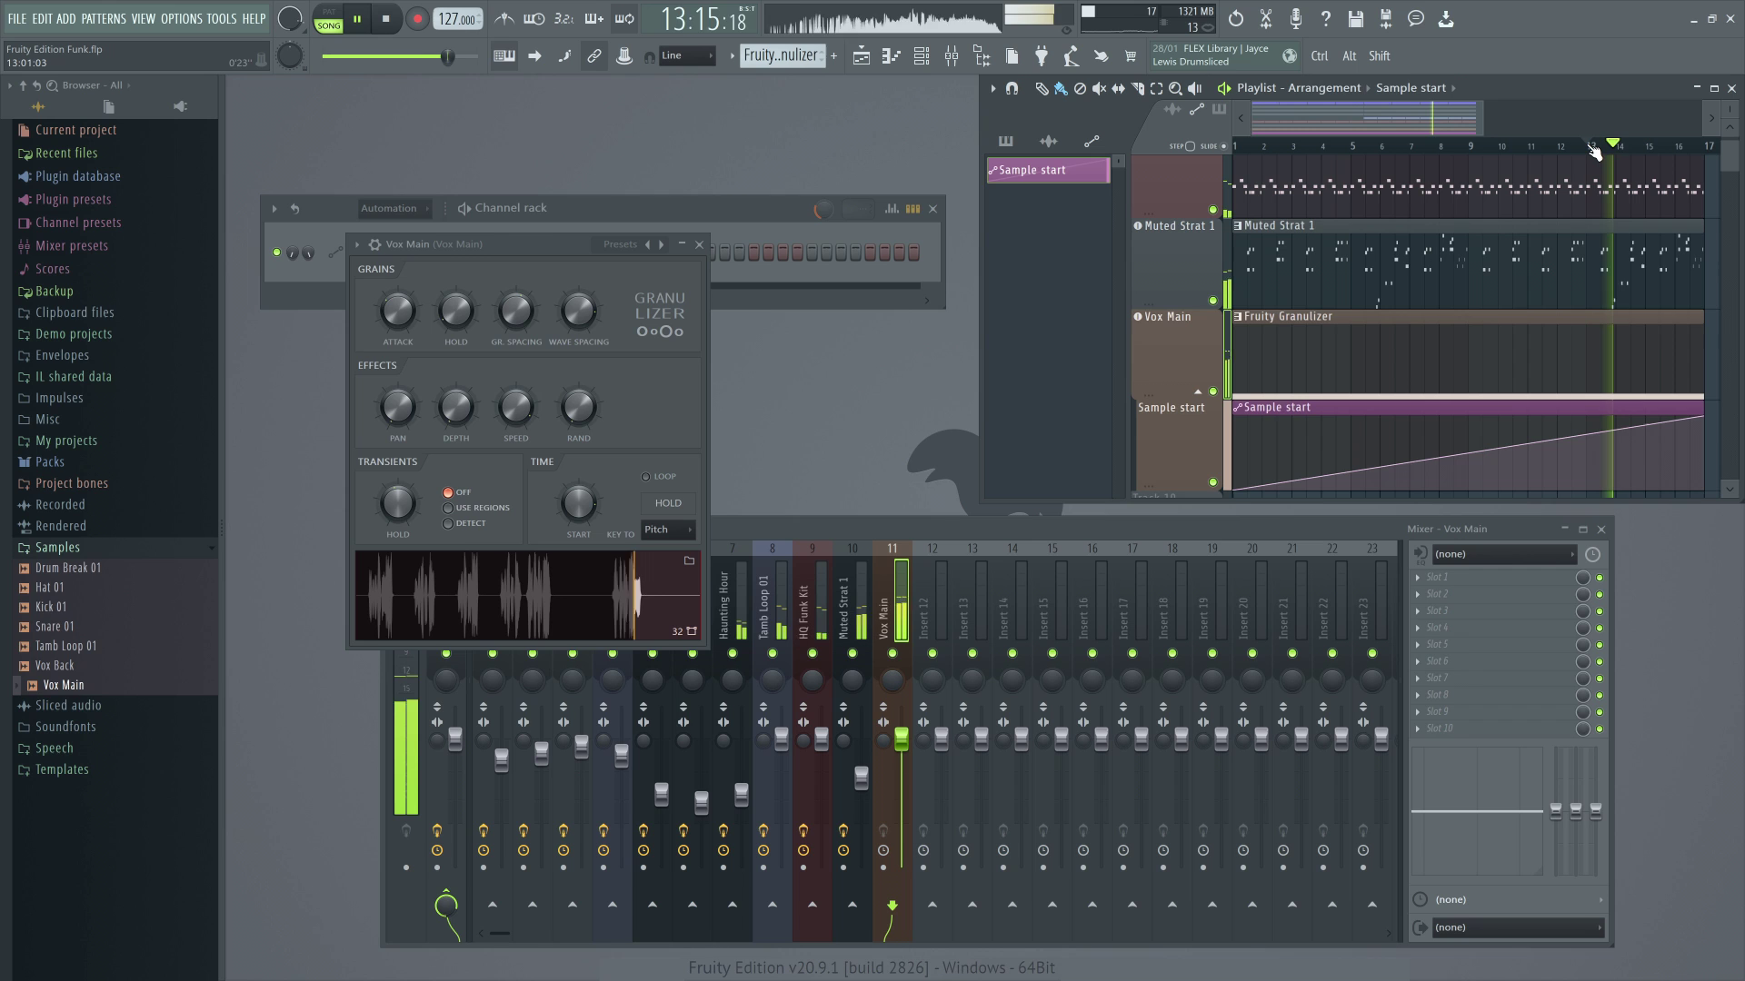
key(space)
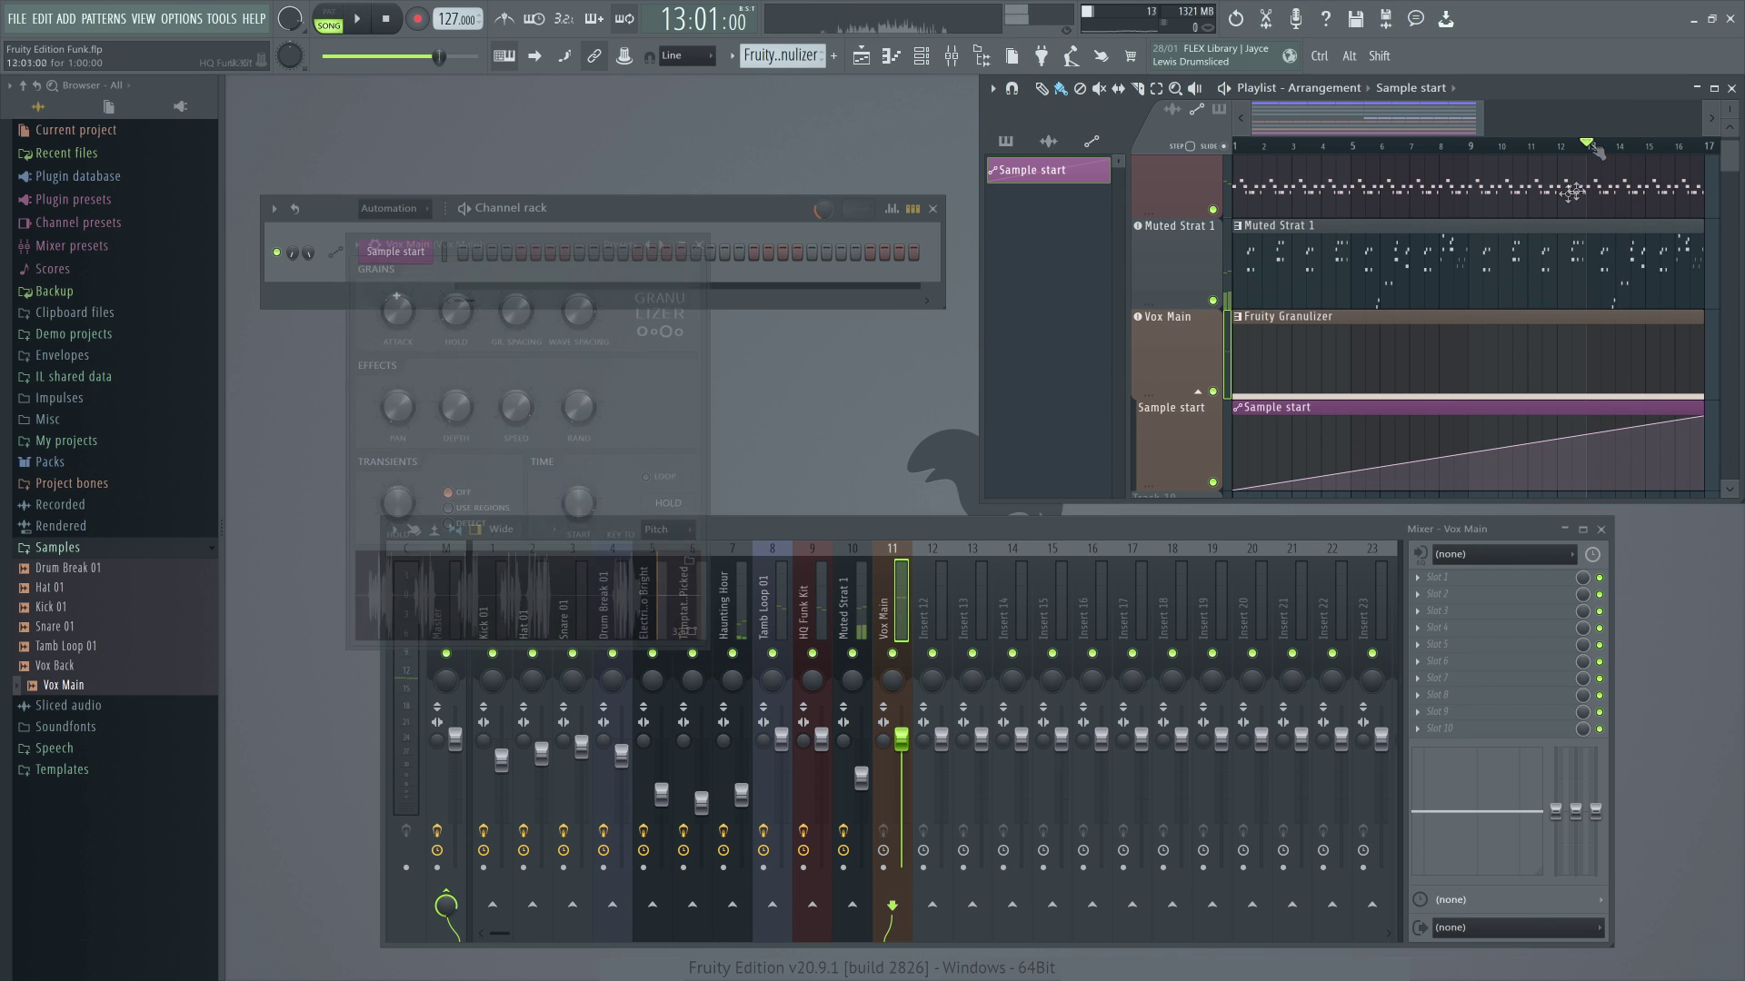
- Add a second Fruity Granulizer on playlist Track 10 and load the Vox Back sample into it
drag(1730, 159, 1732, 168)
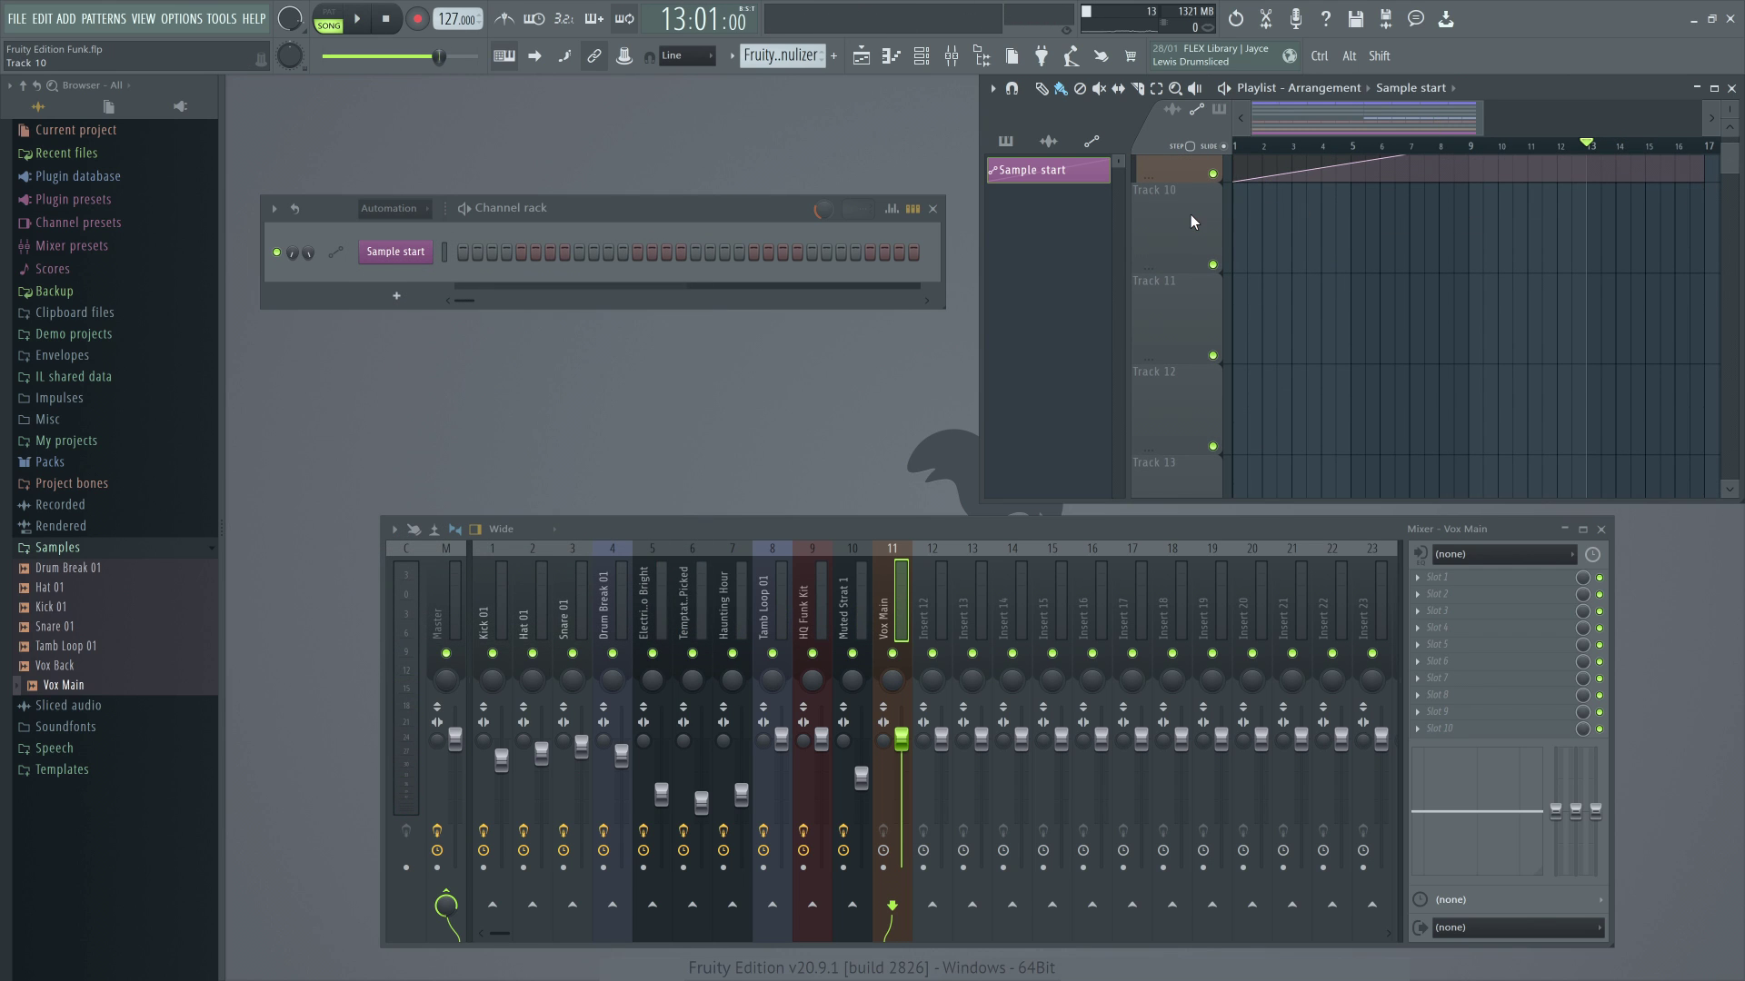
key(F8)
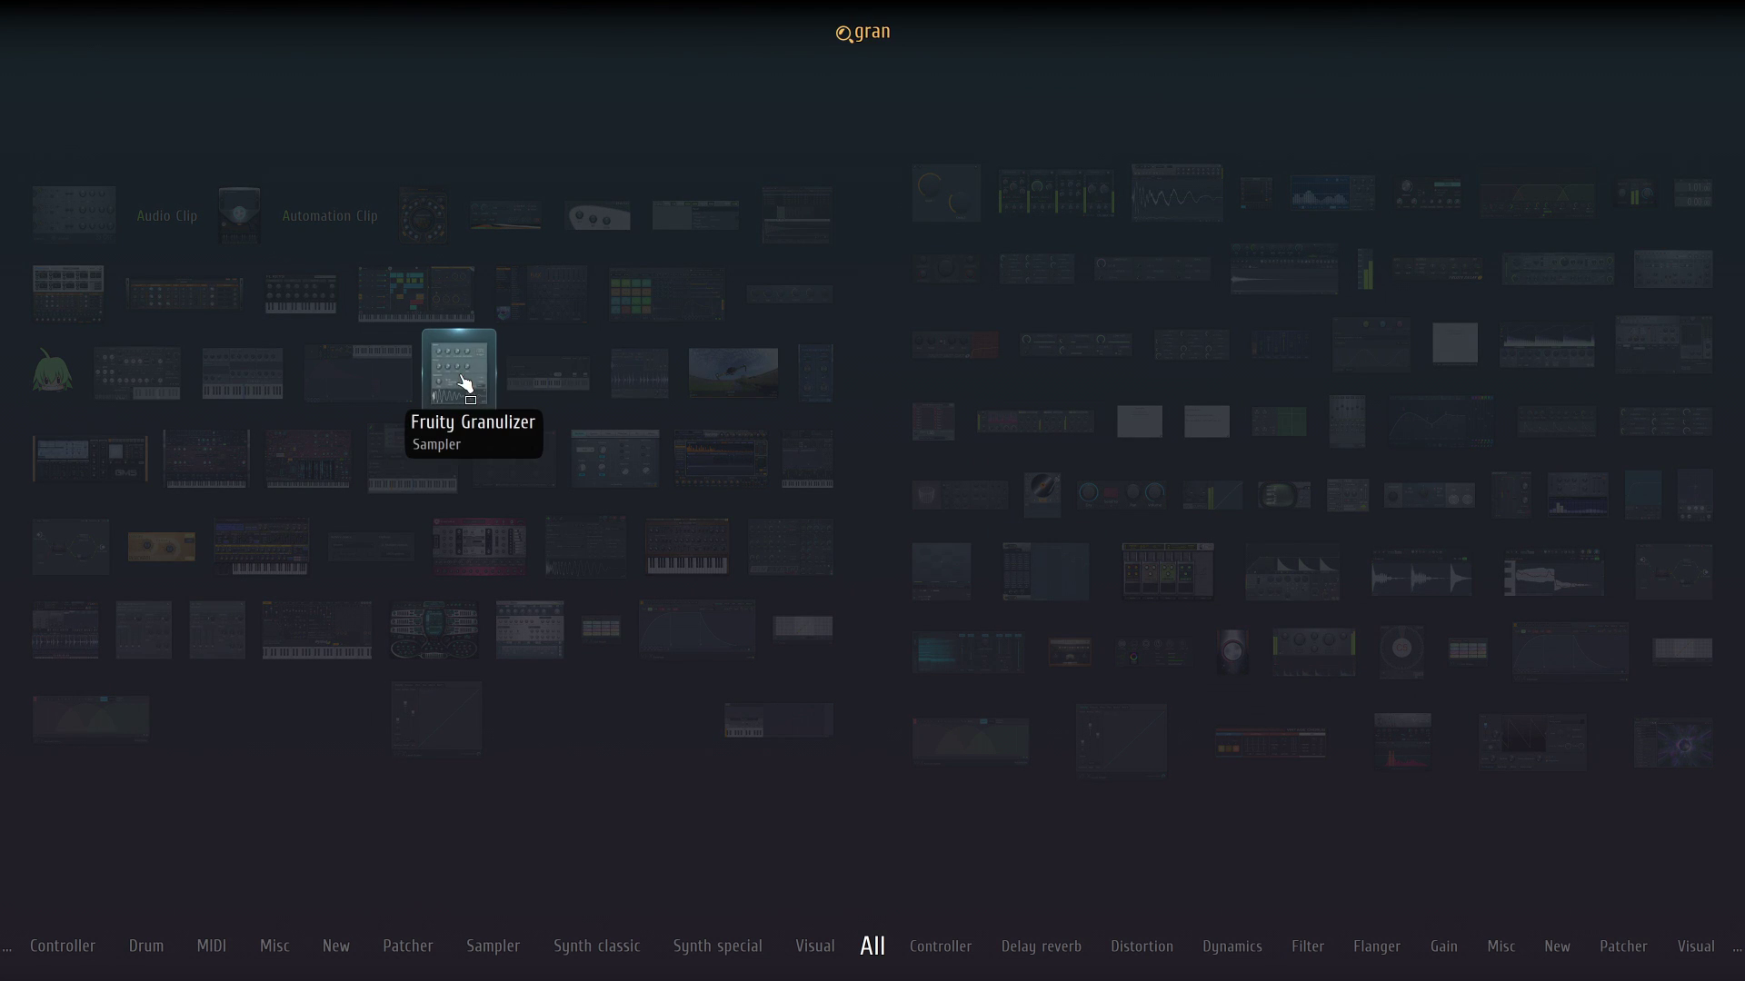
drag(460, 374, 1159, 234)
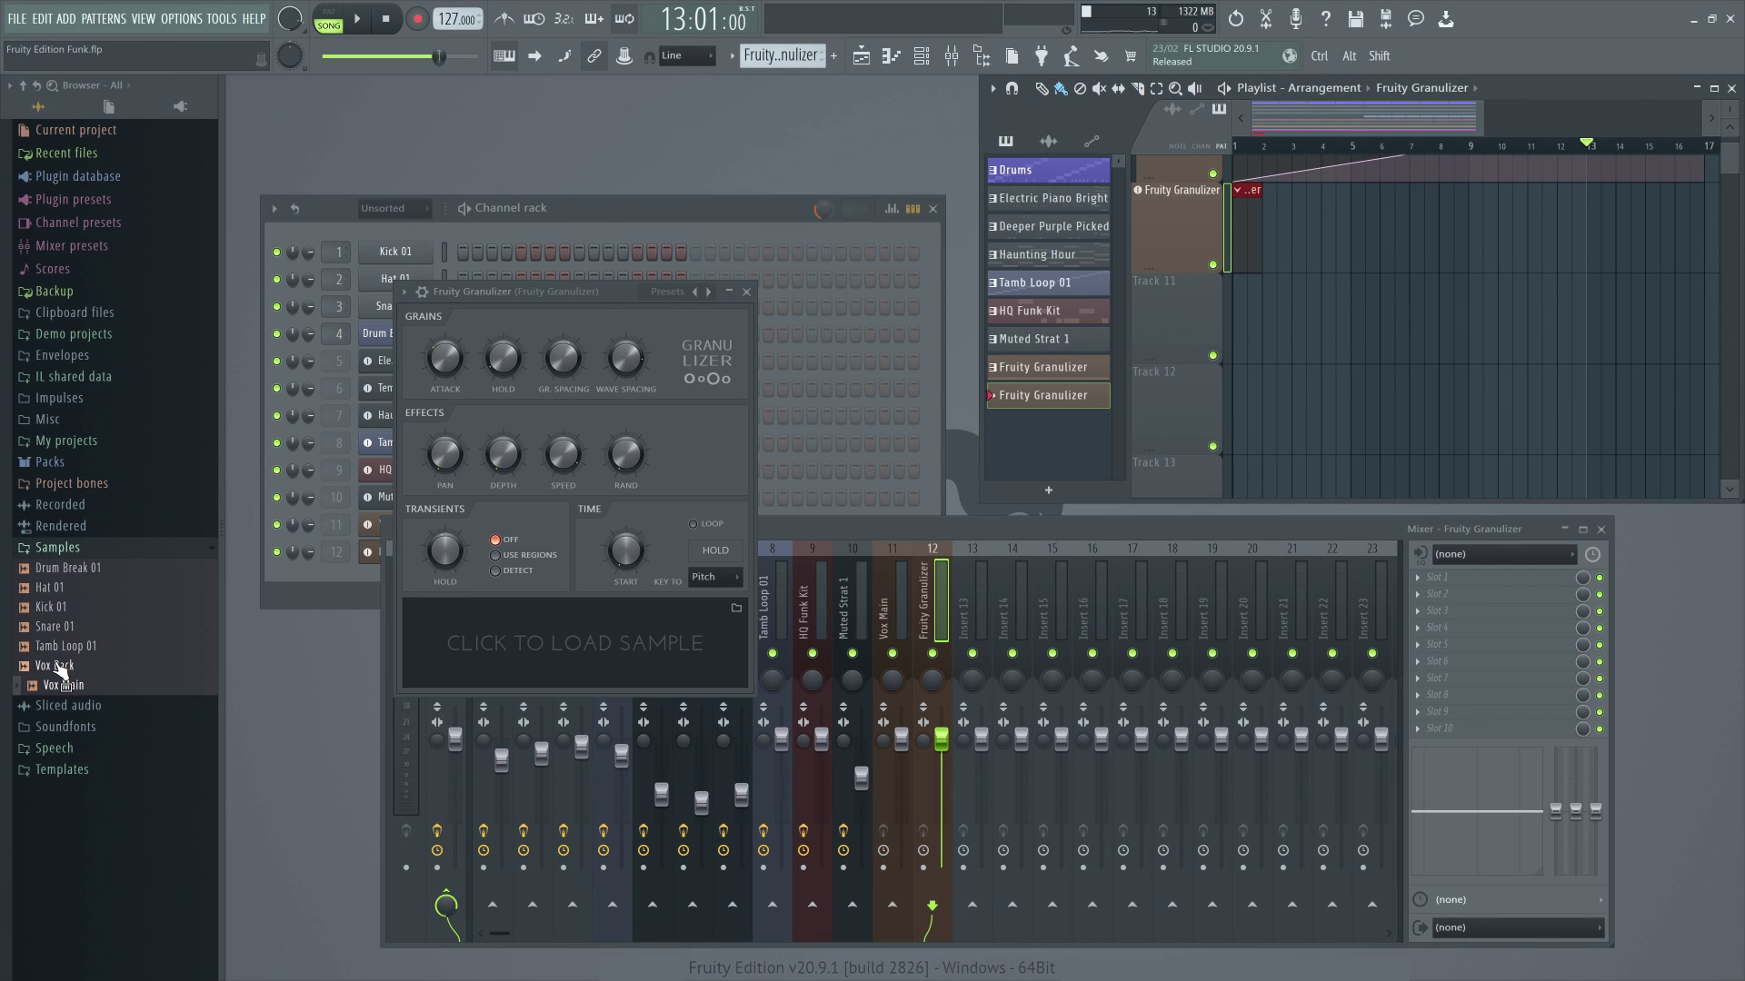
drag(60, 670, 454, 652)
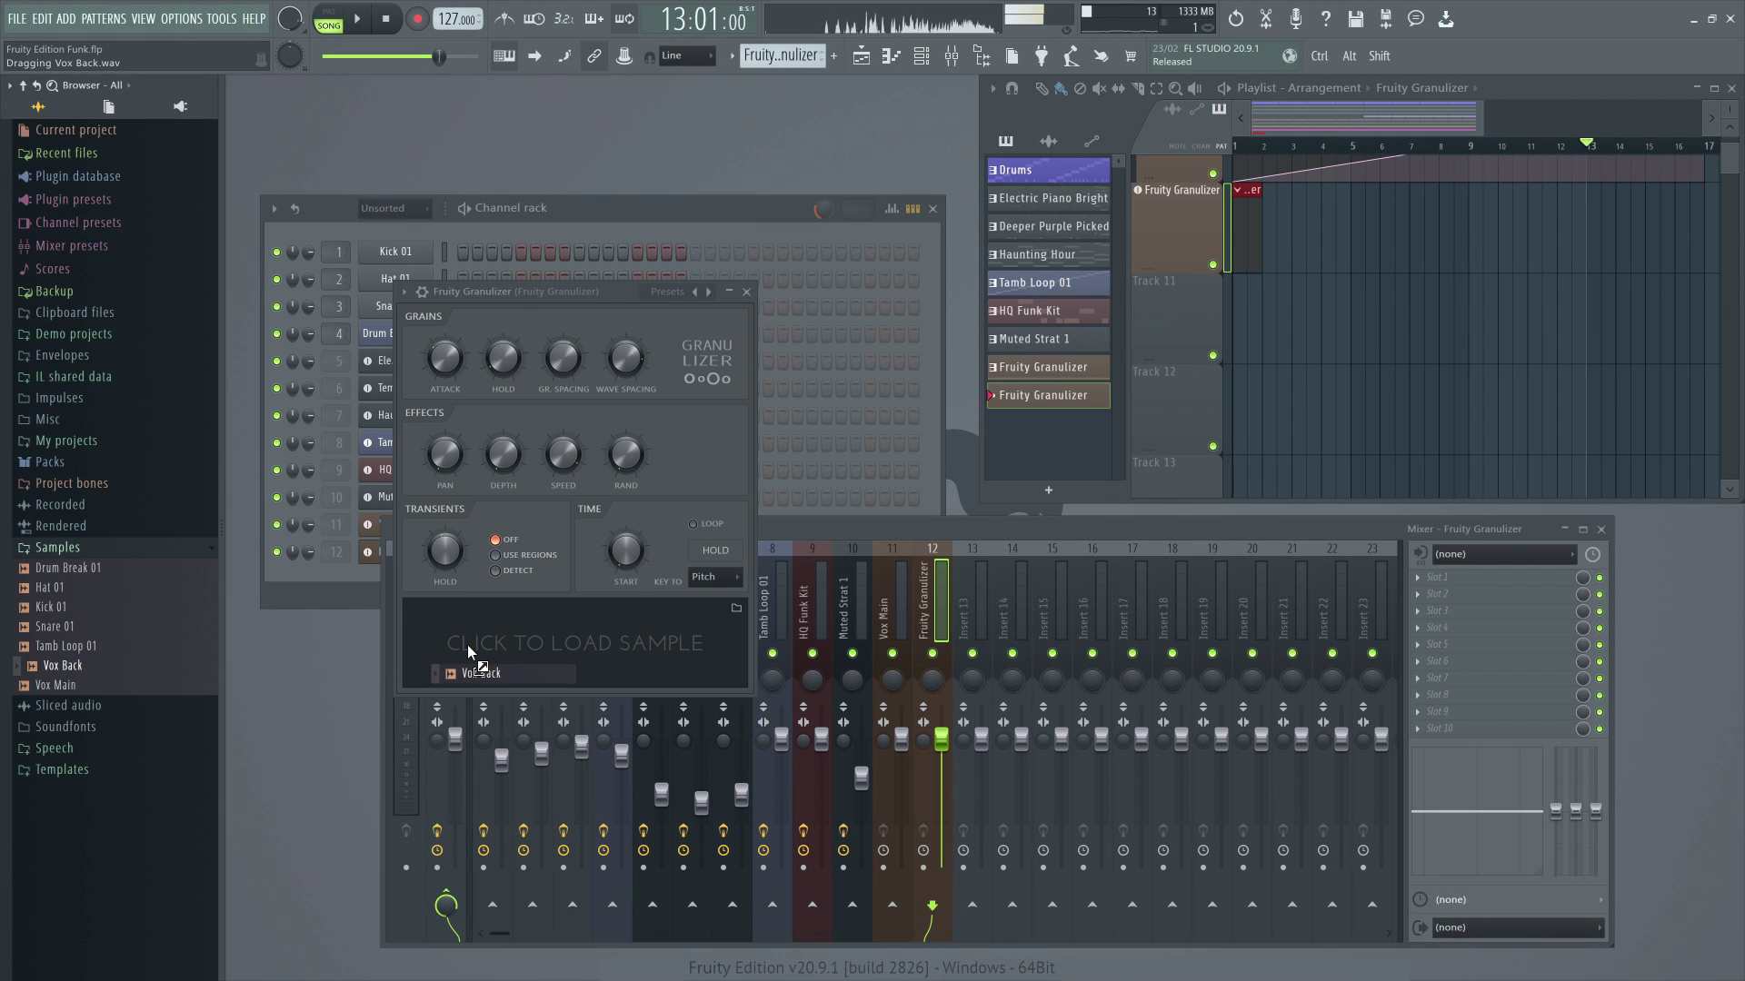
drag(467, 645, 467, 646)
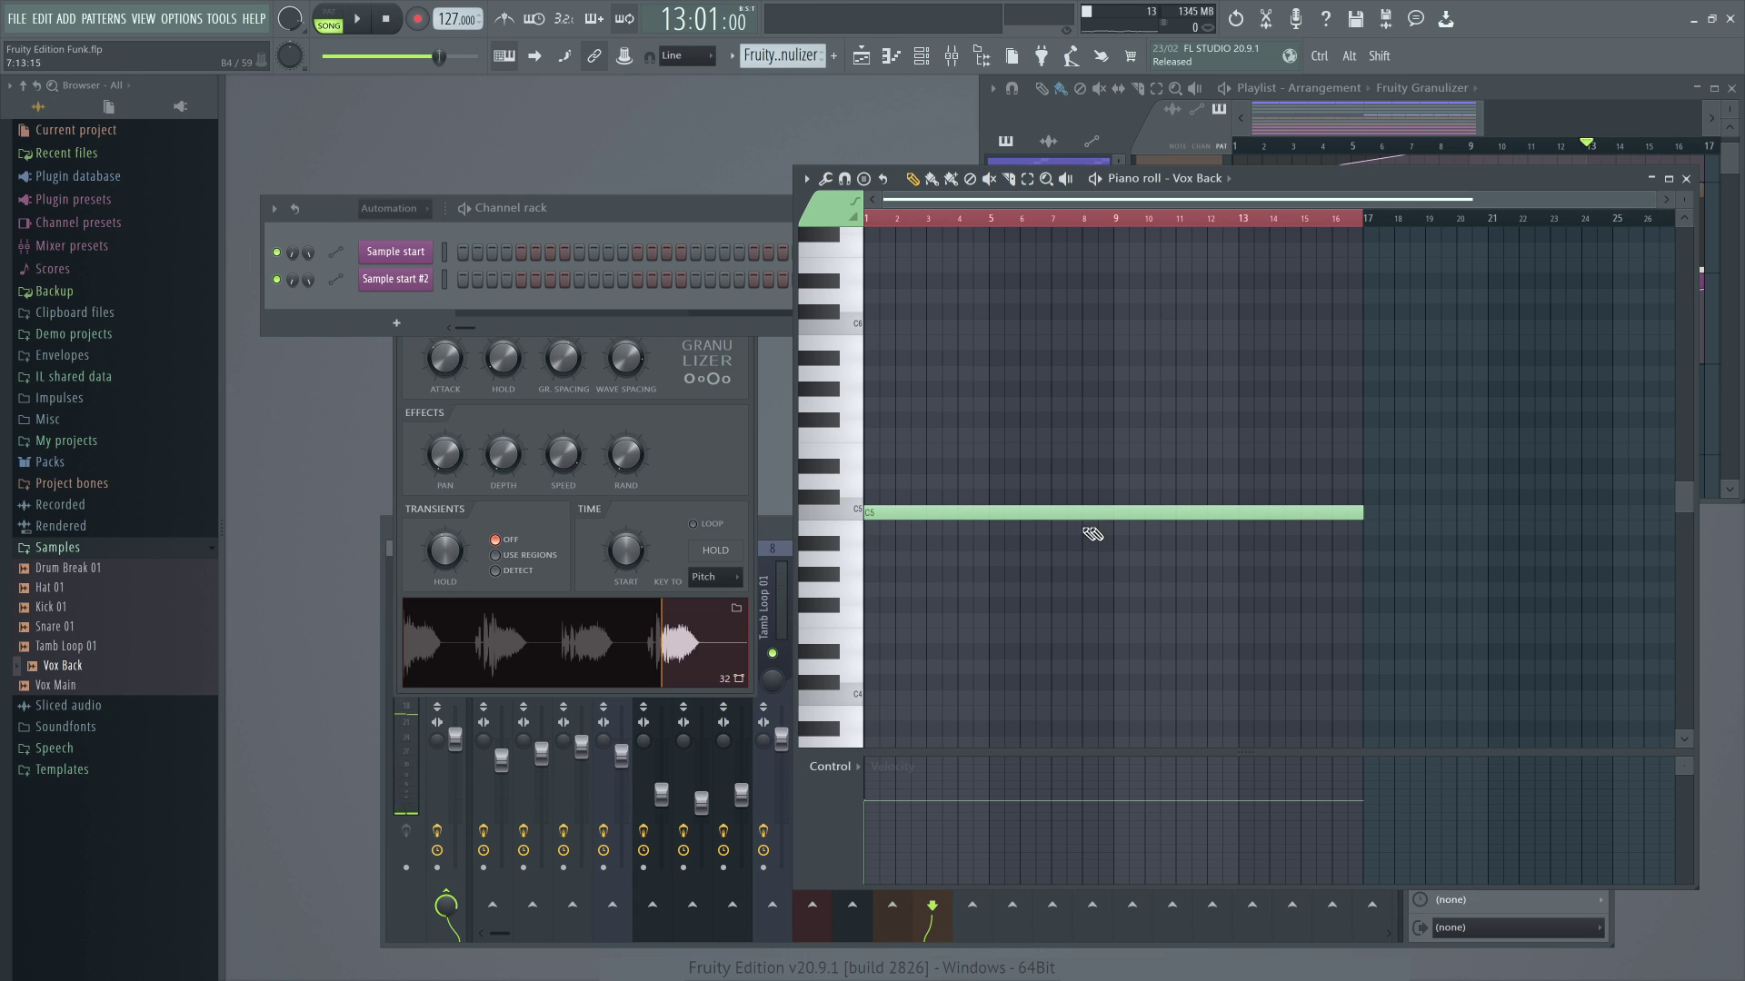
- Close the Vox Back piano roll and play the full arrangement from the start
click(1686, 179)
key(space)
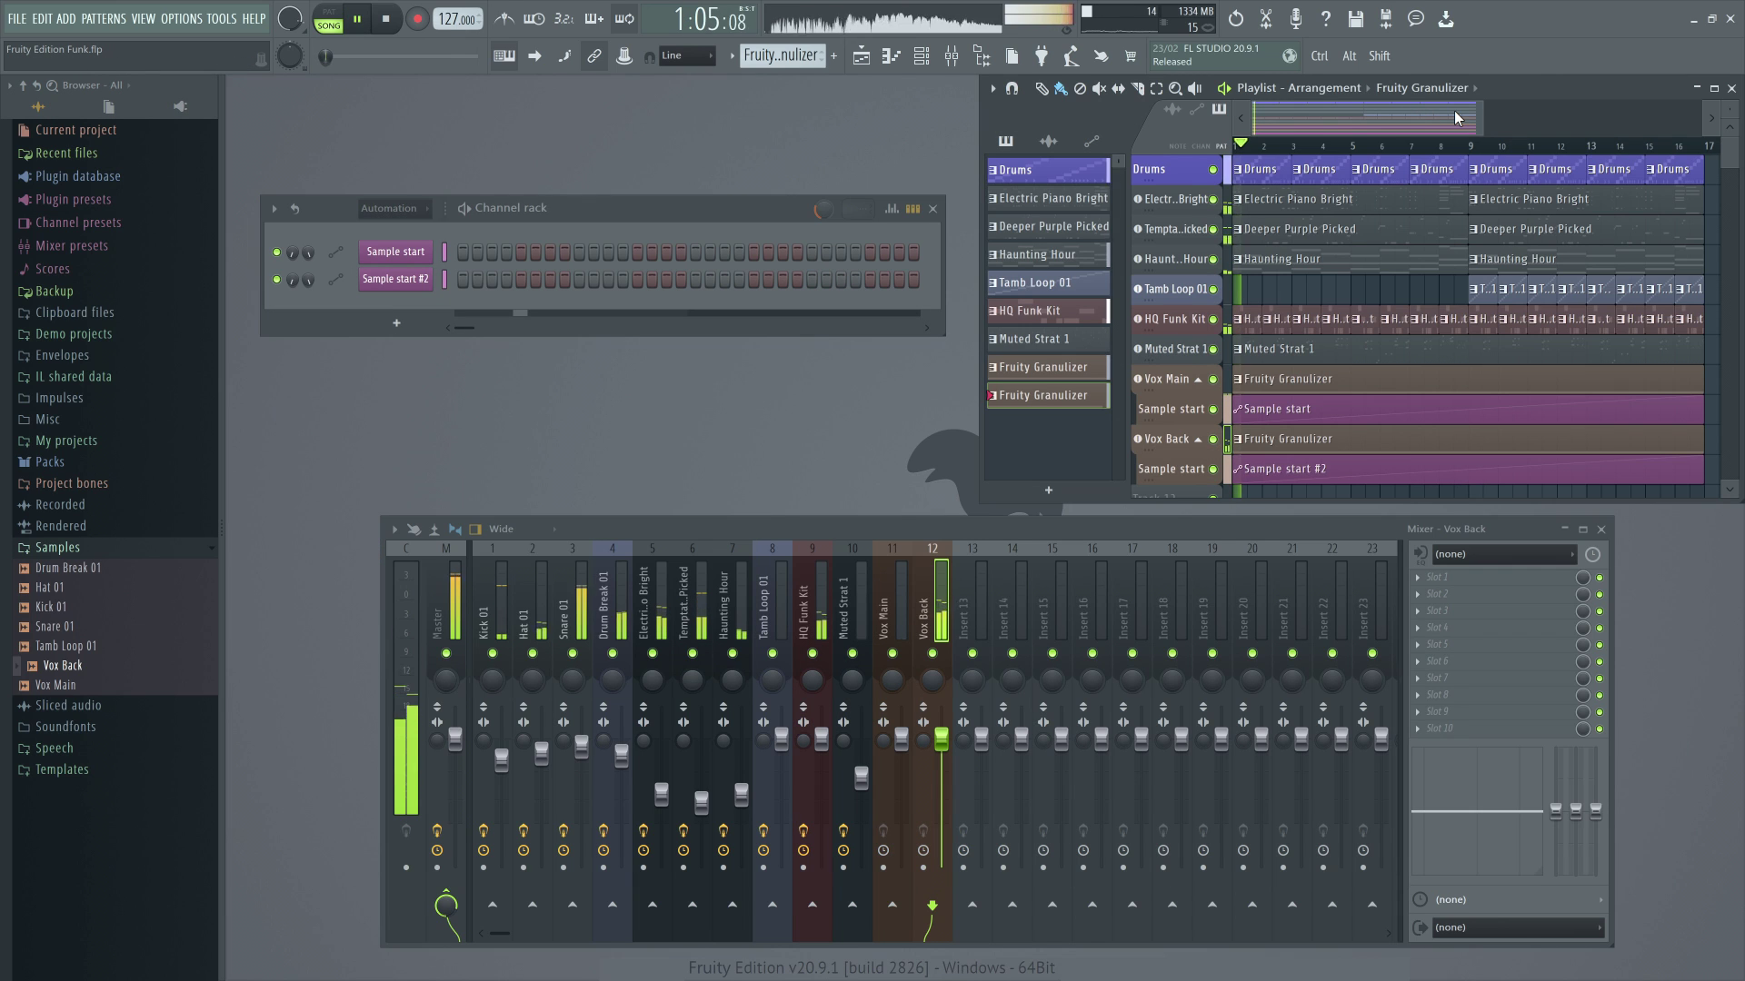